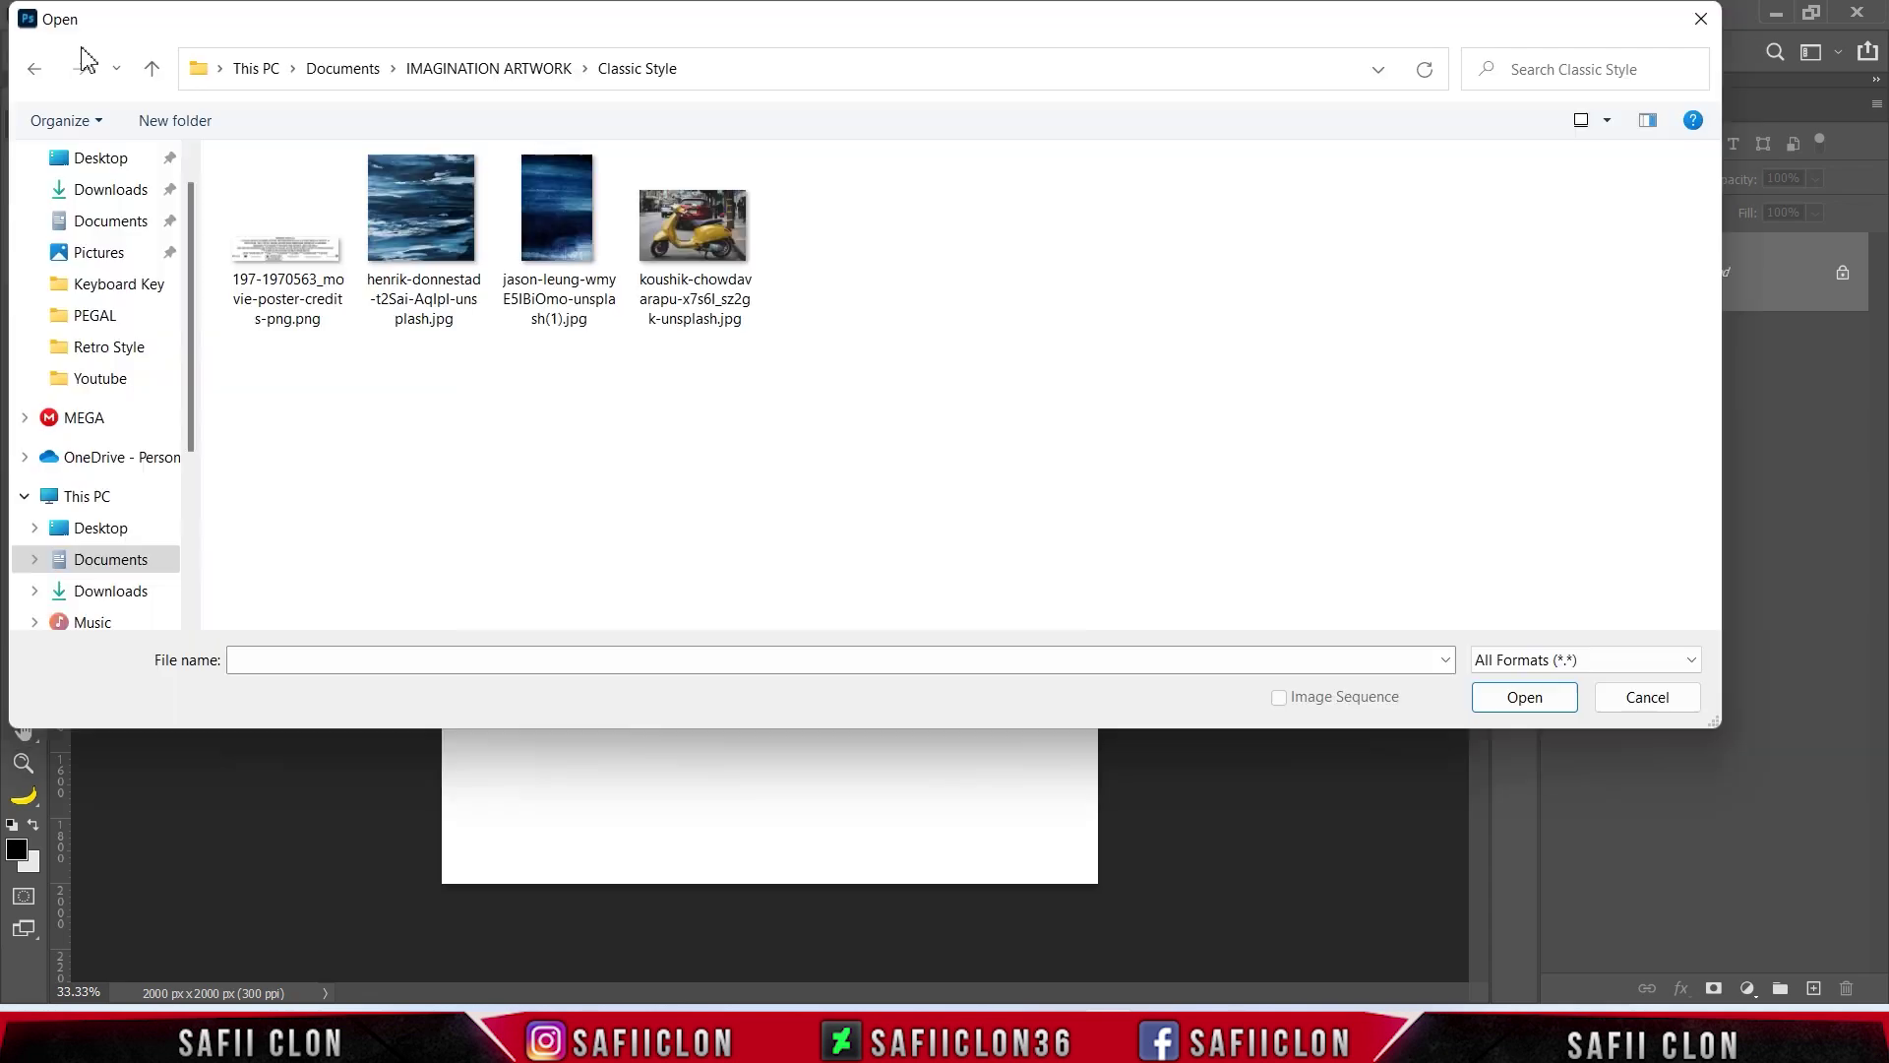
# Step: Open the yellow scooter photo from the Classic Style folder and unlock its background layer
pyautogui.click(686, 258)
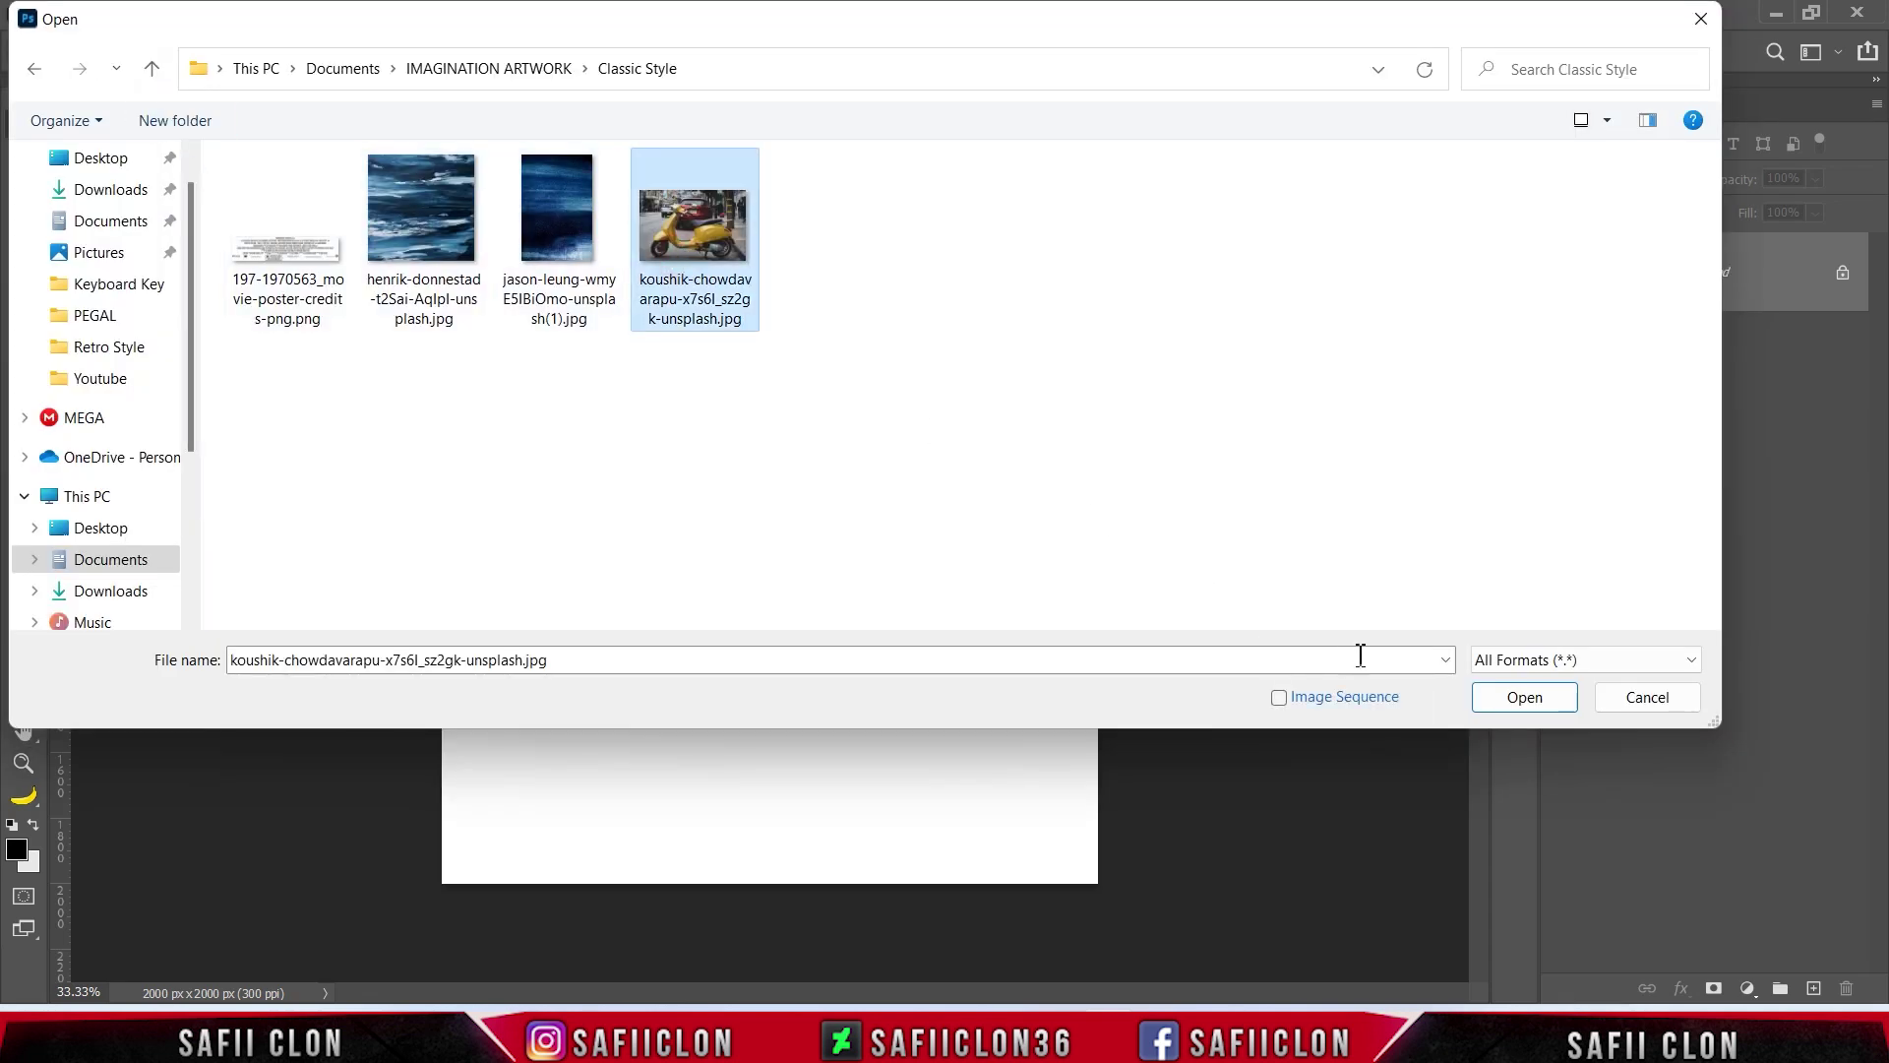
pyautogui.click(1523, 697)
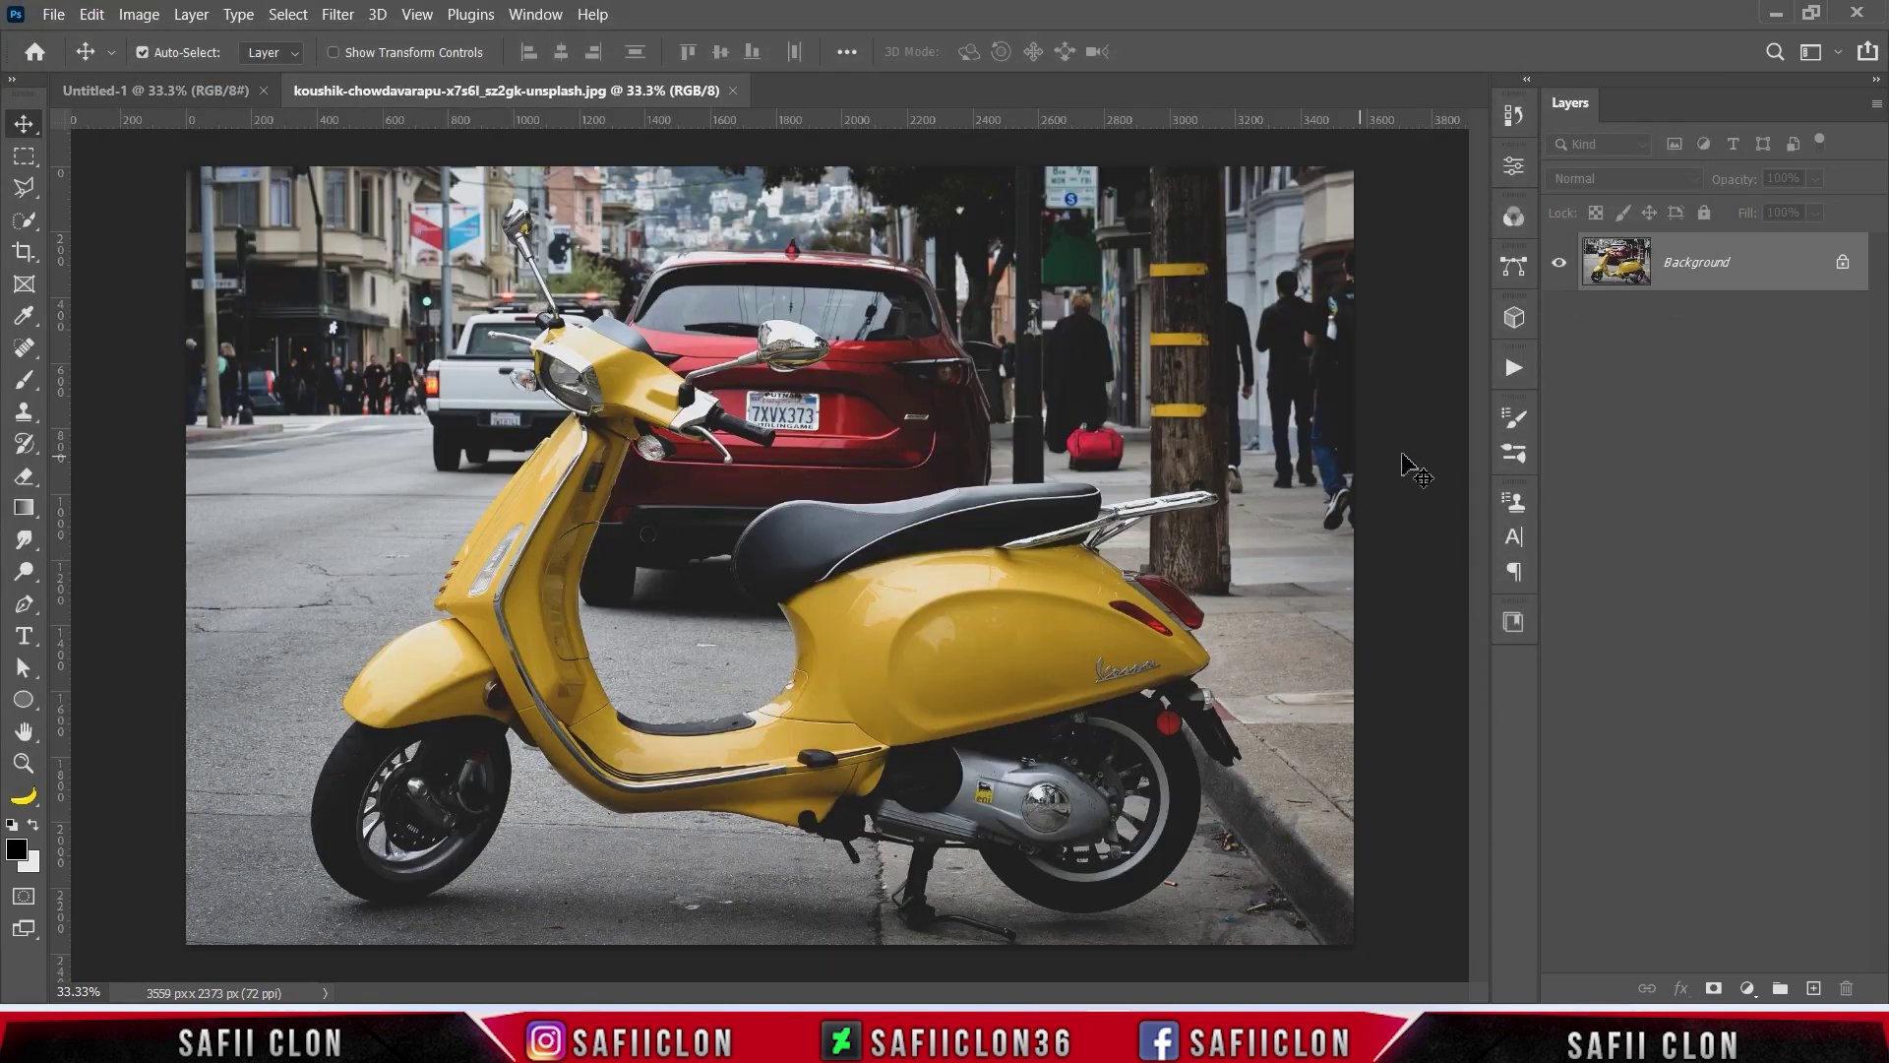
pyautogui.click(1843, 266)
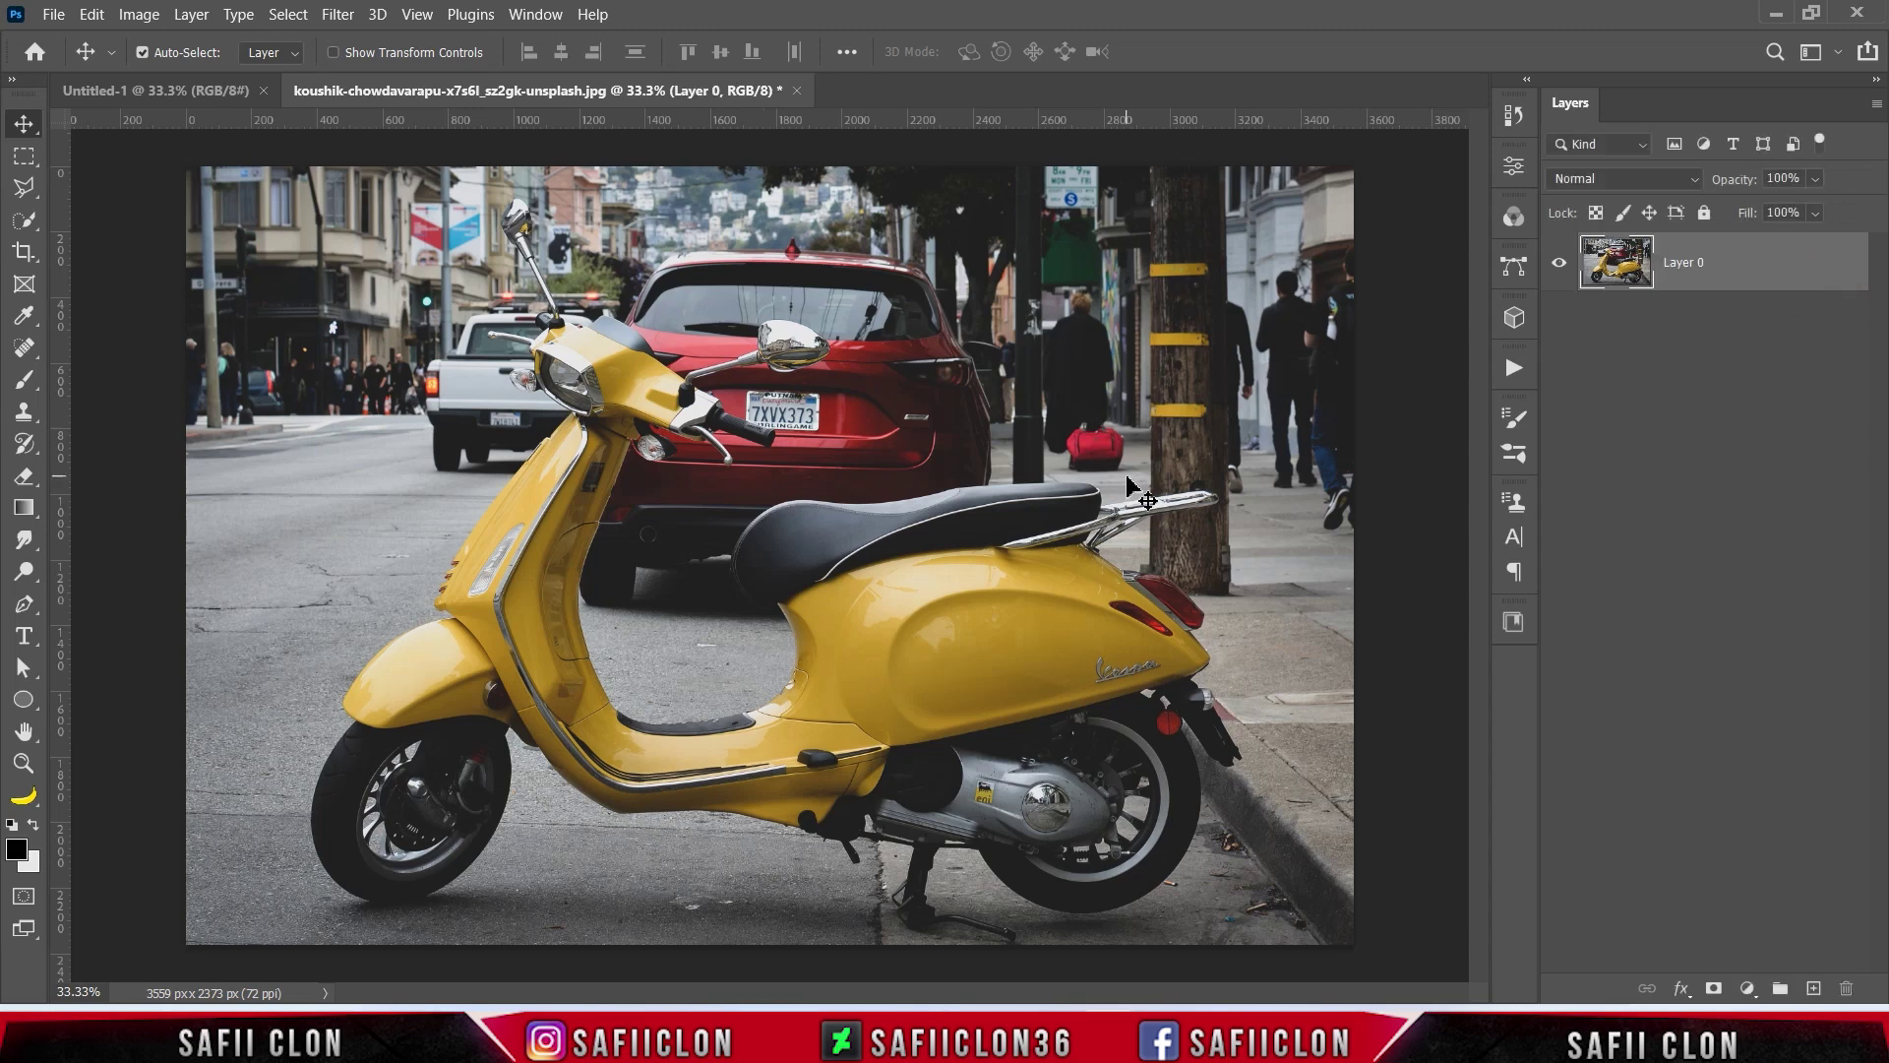
# Step: Select the scooter's body, wheels, seat, luggage rack and handlebar with the Quick Selection tool
pyautogui.rightClick(24, 220)
pyautogui.click(99, 240)
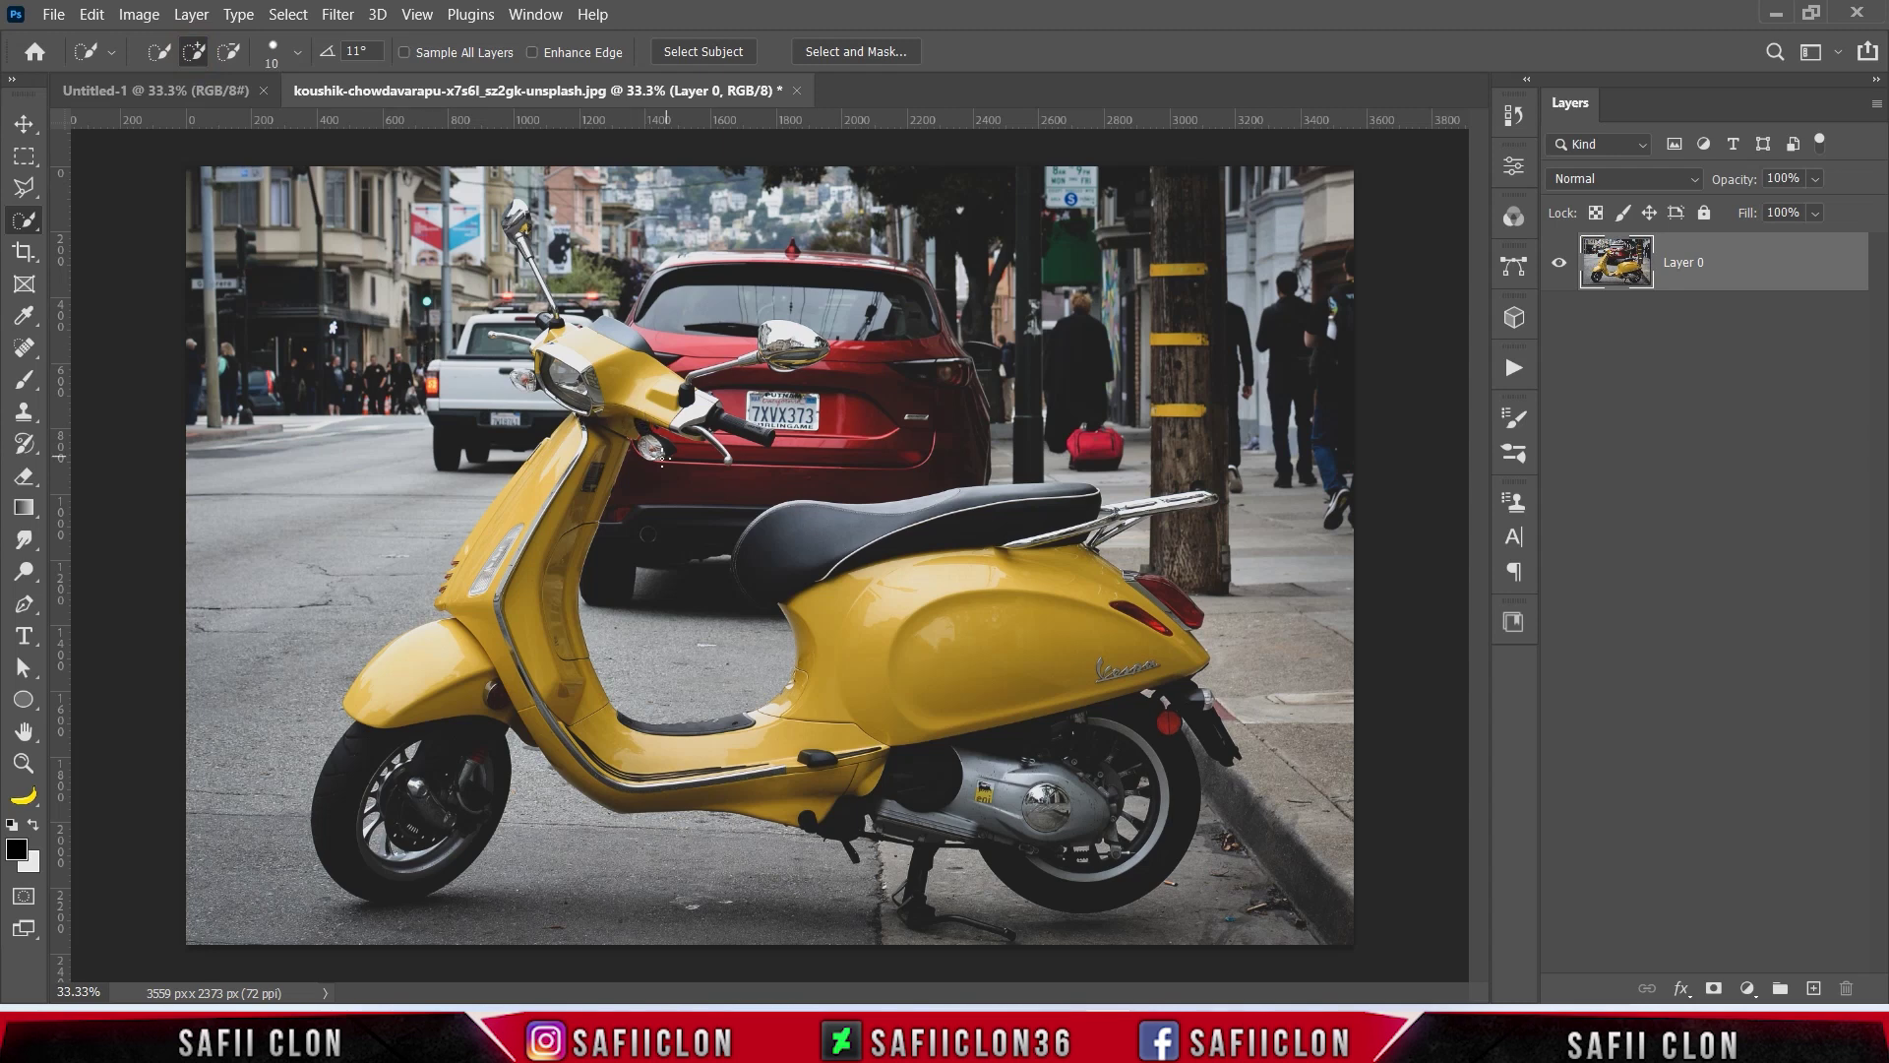
pyautogui.moveTo(859, 588); pyautogui.dragTo(1012, 626)
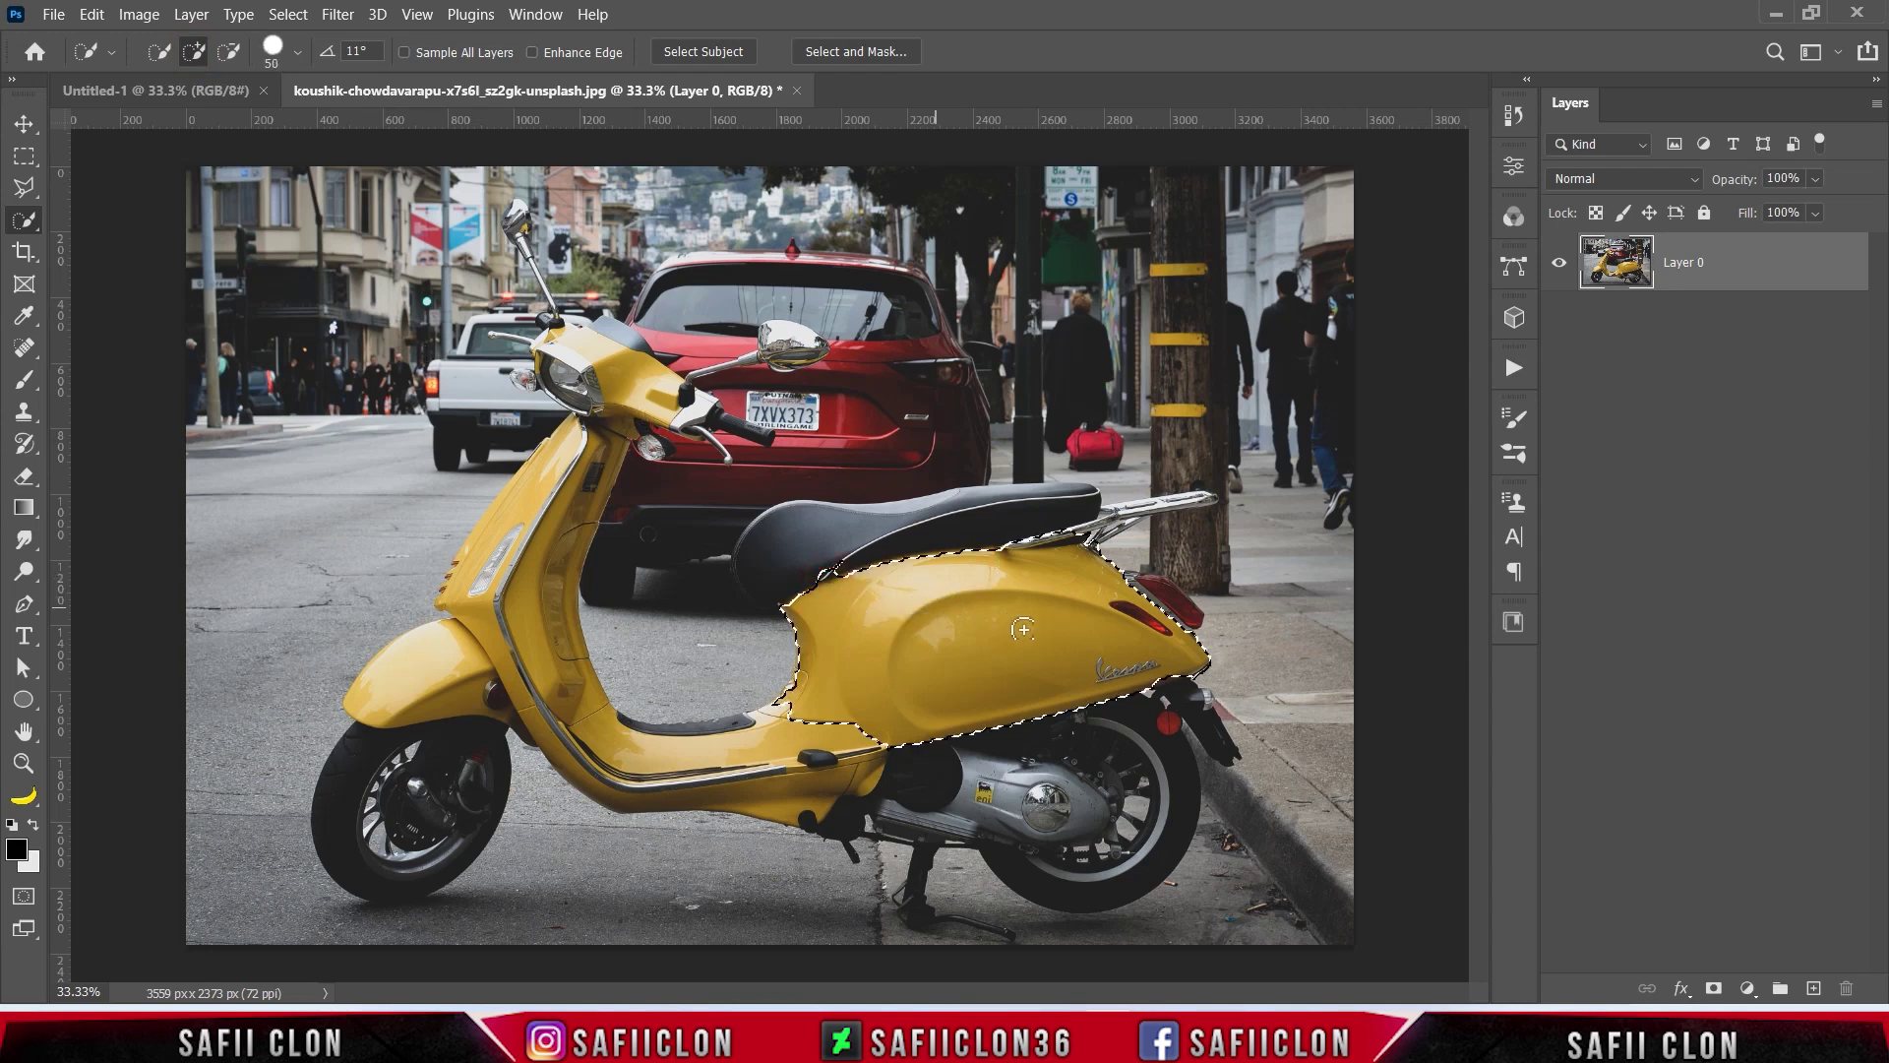
pyautogui.moveTo(706, 774); pyautogui.dragTo(502, 578)
pyautogui.moveTo(962, 768); pyautogui.dragTo(1110, 790)
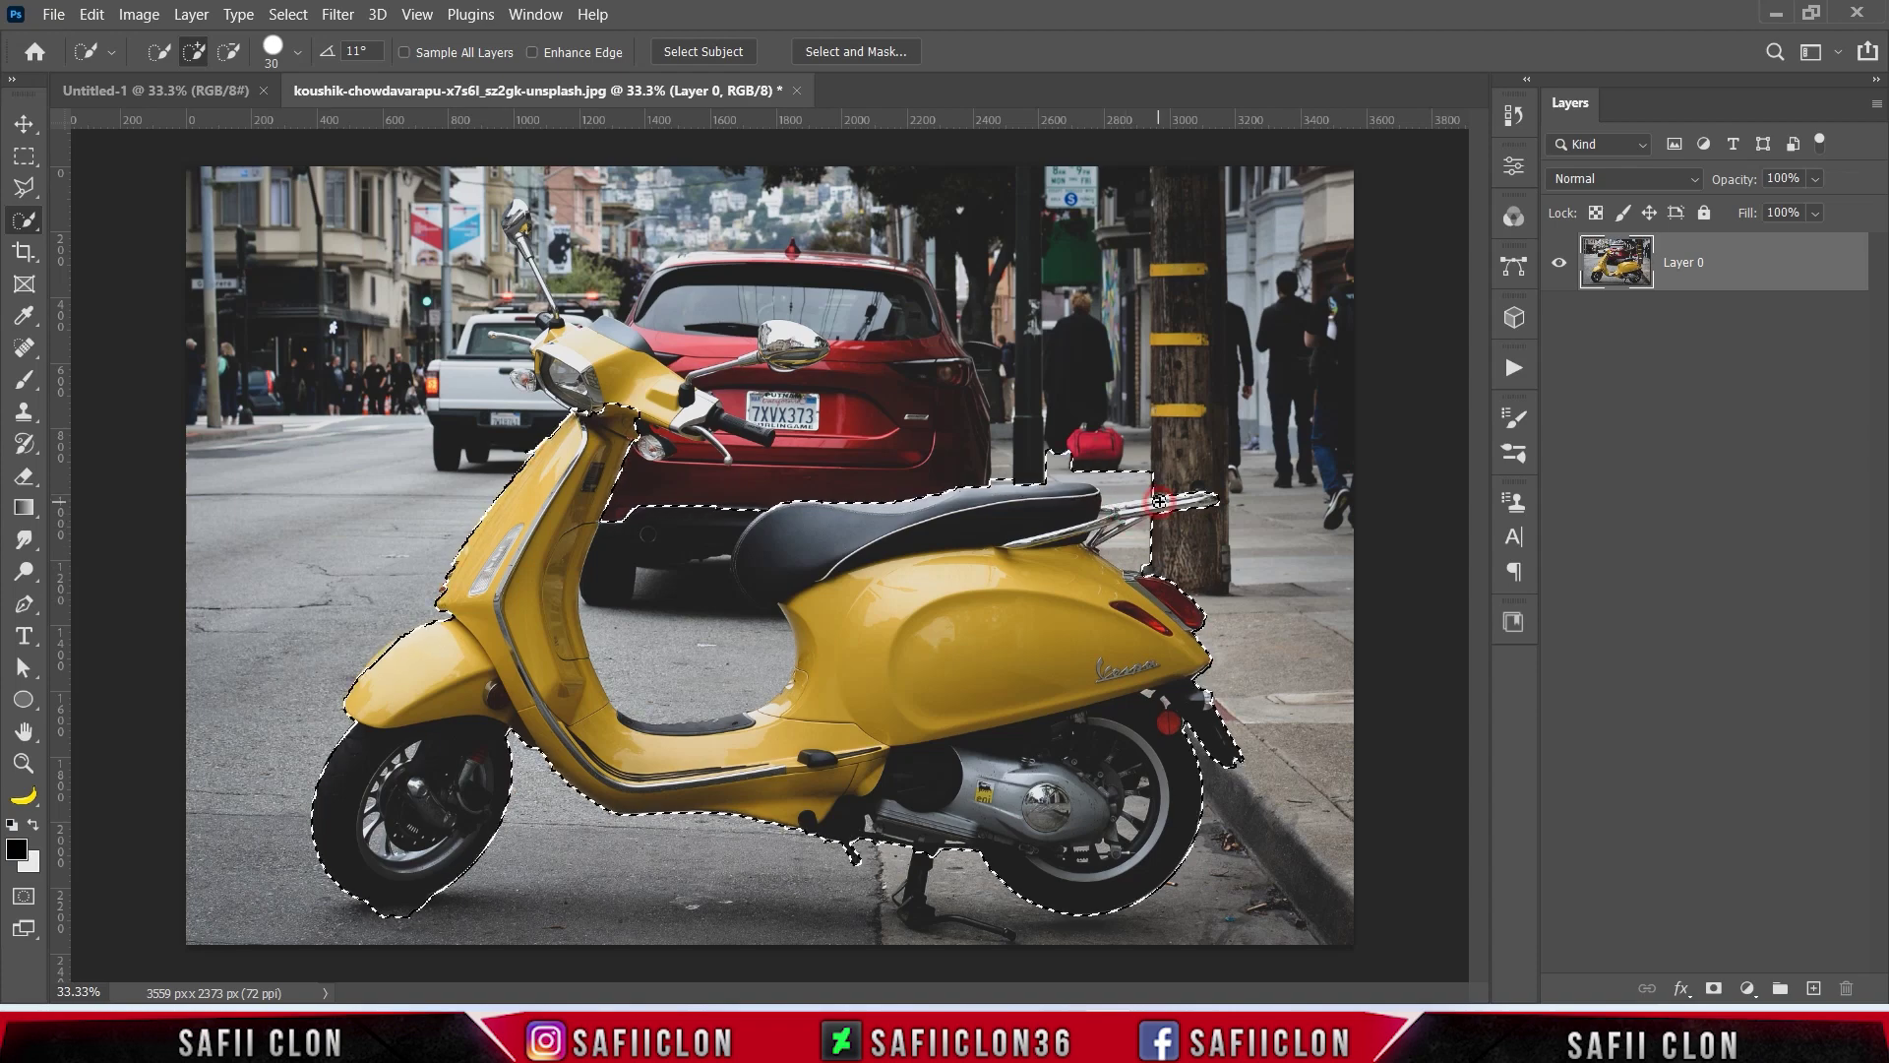
pyautogui.moveTo(695, 501); pyautogui.dragTo(675, 414)
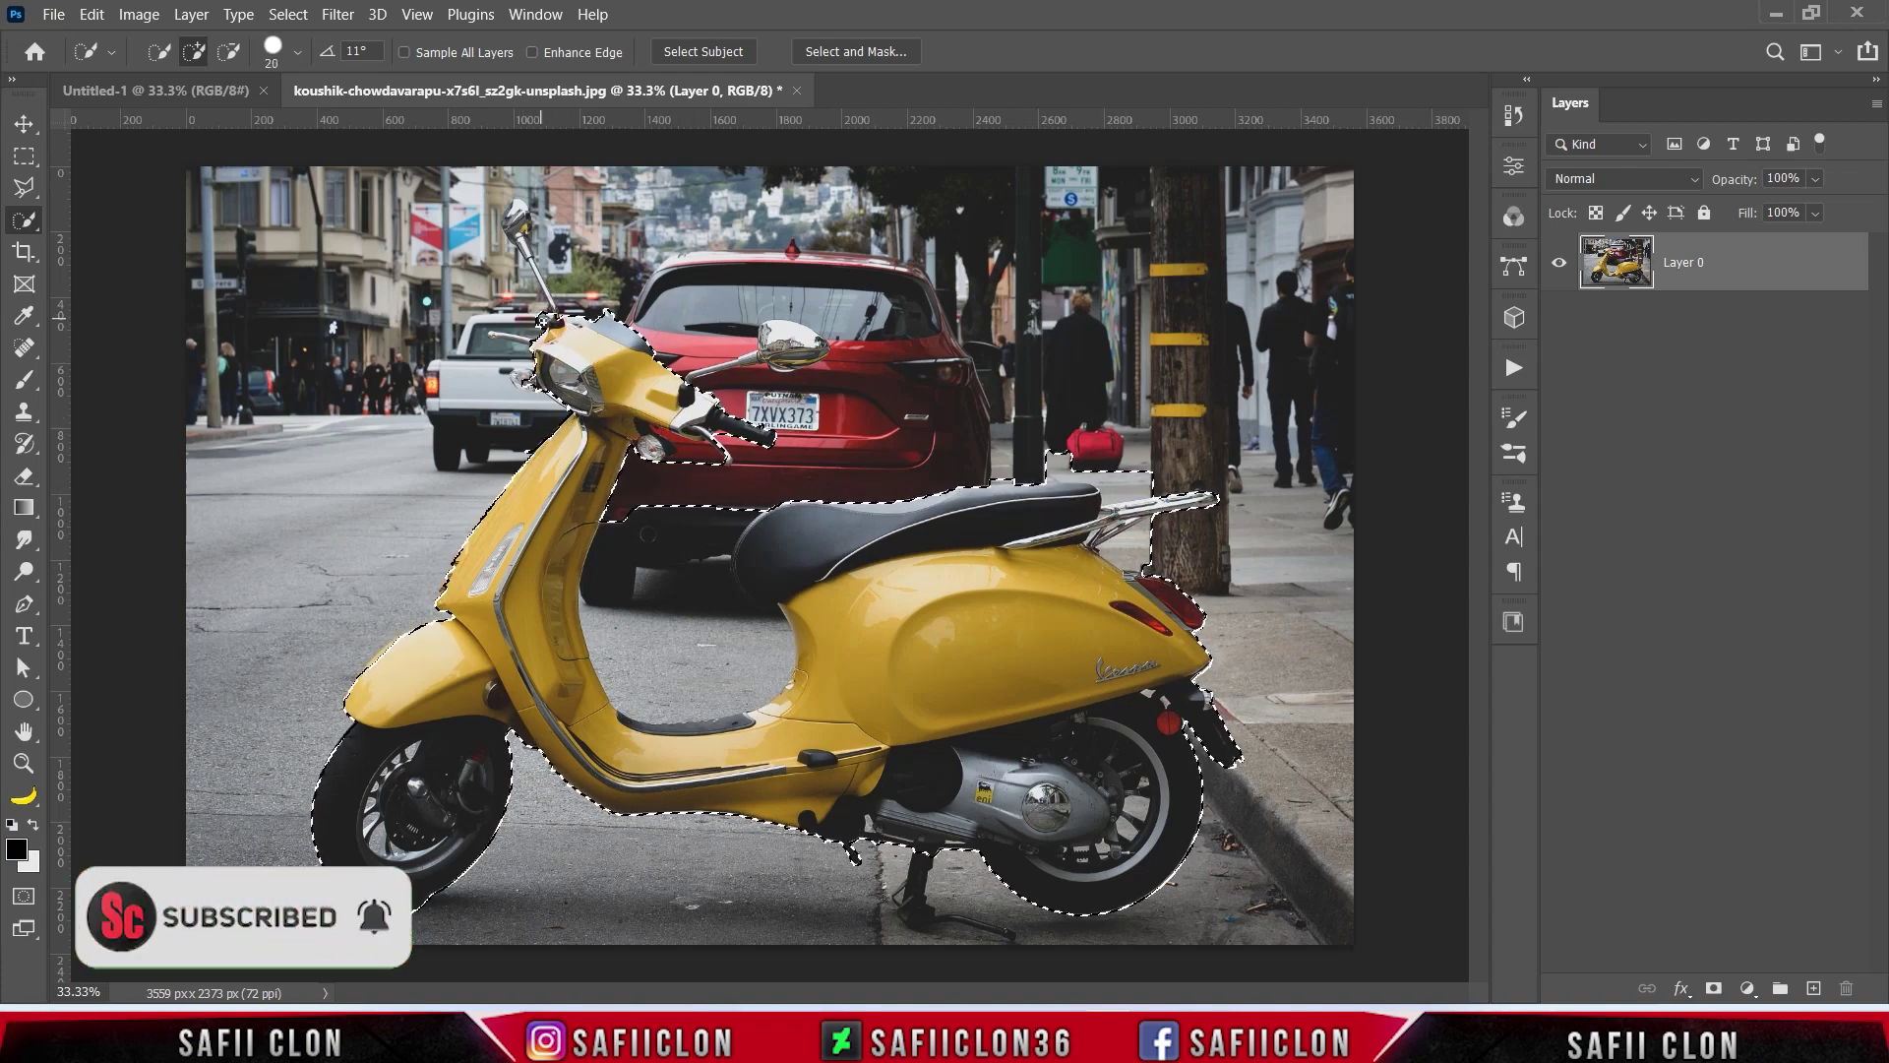
pyautogui.press(']')
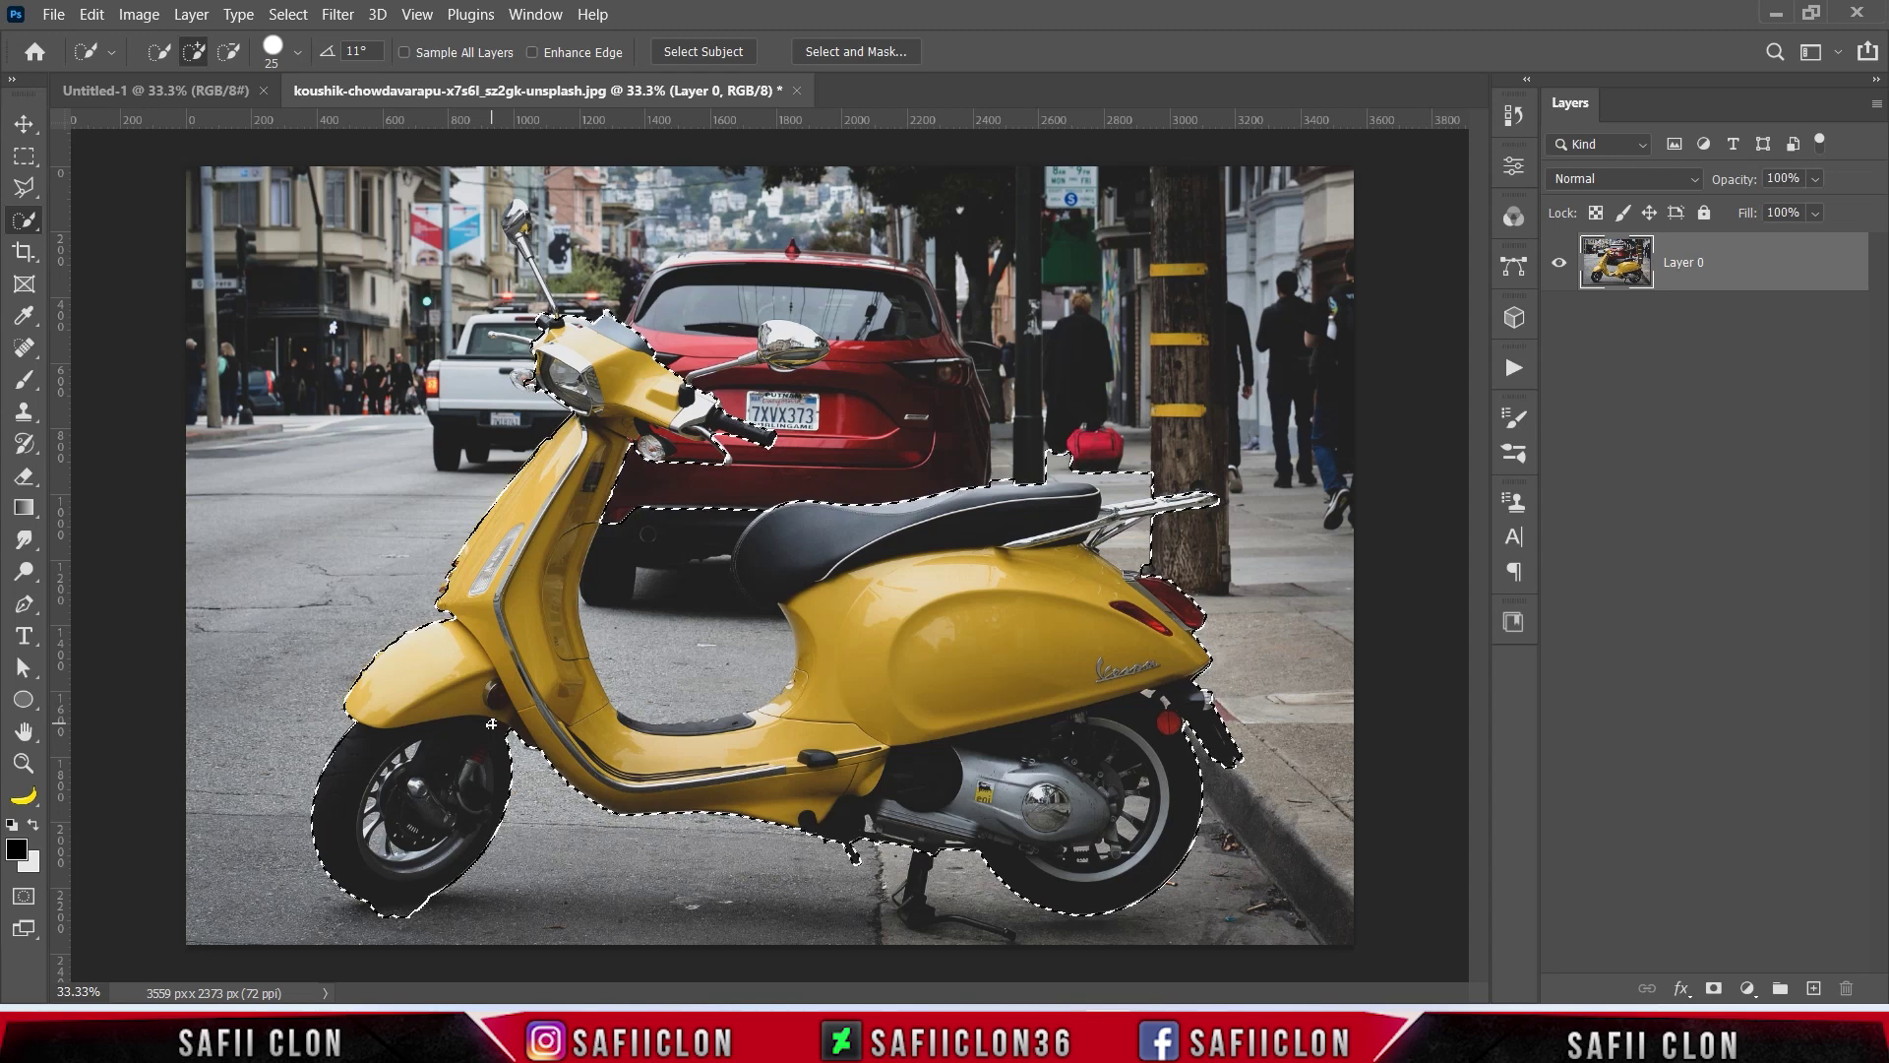
# Step: Add the missed parts of the brake lever beside the black grip to the selection with the Polygonal Lasso tool
pyautogui.click(28, 193)
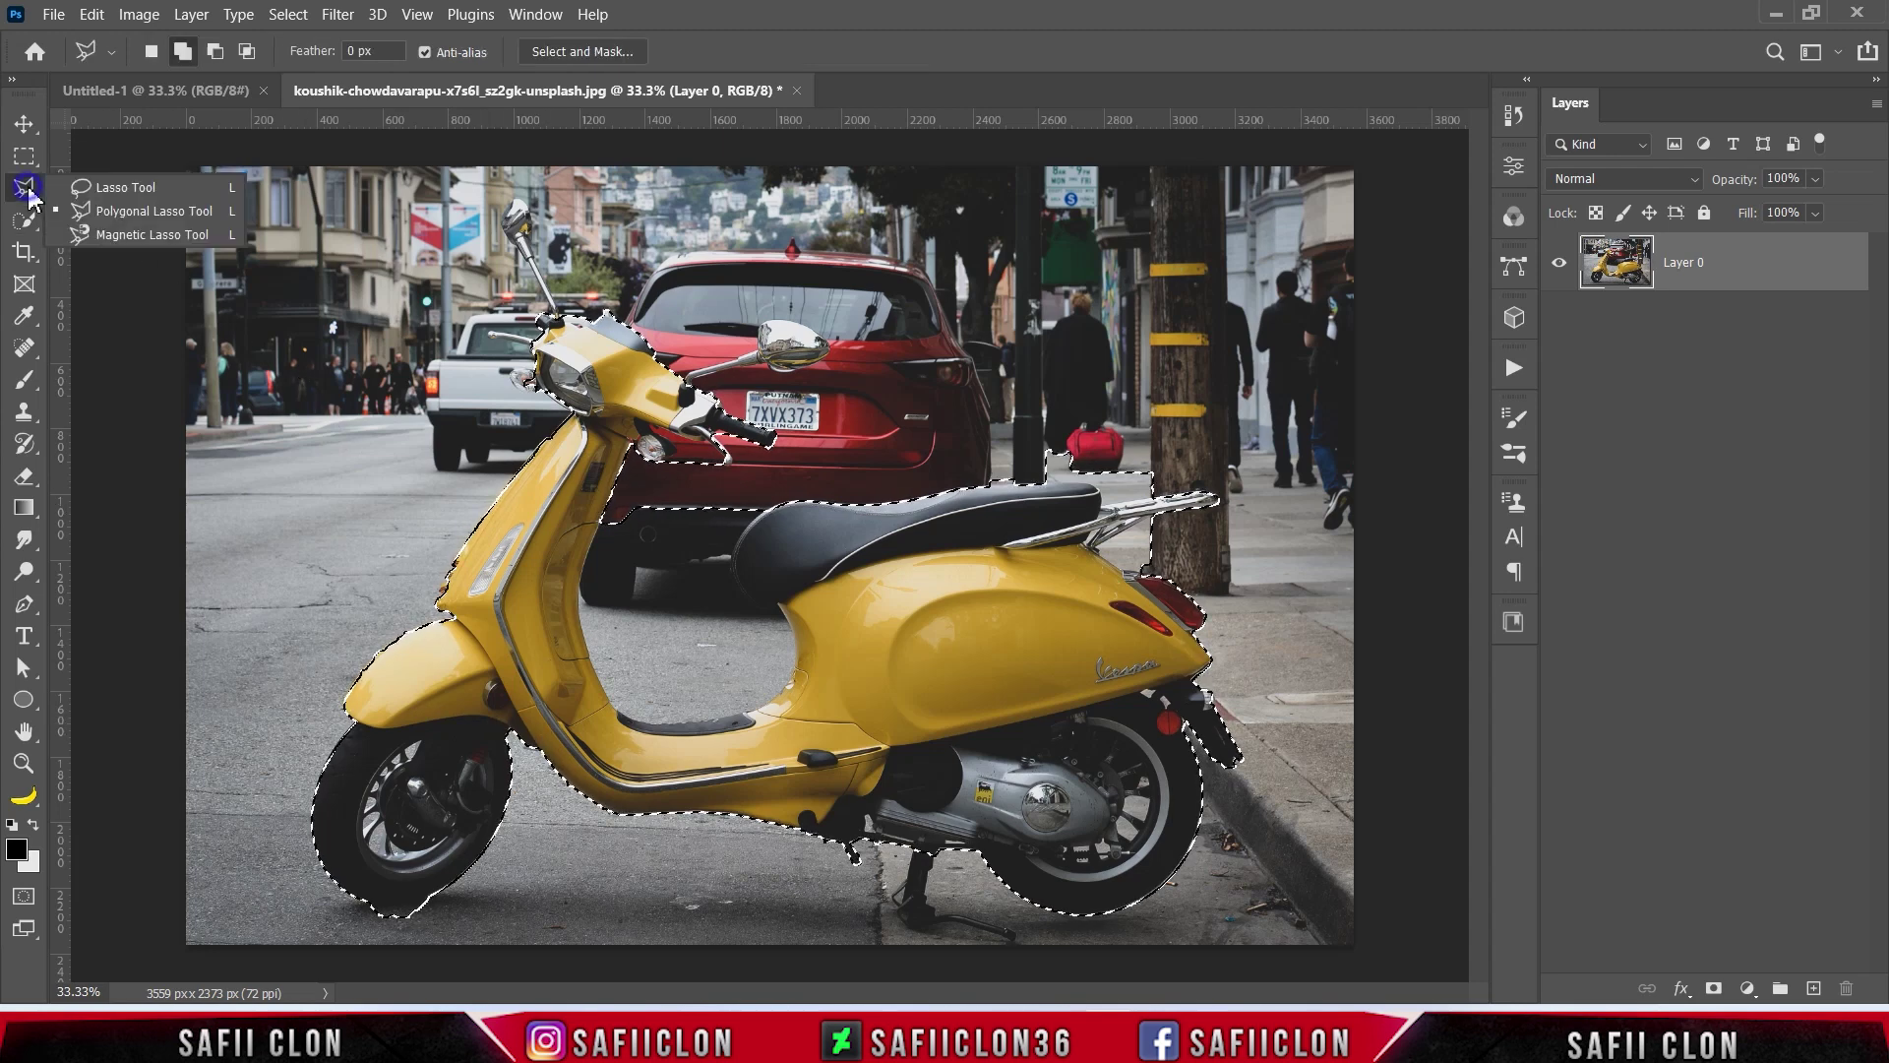
pyautogui.click(117, 213)
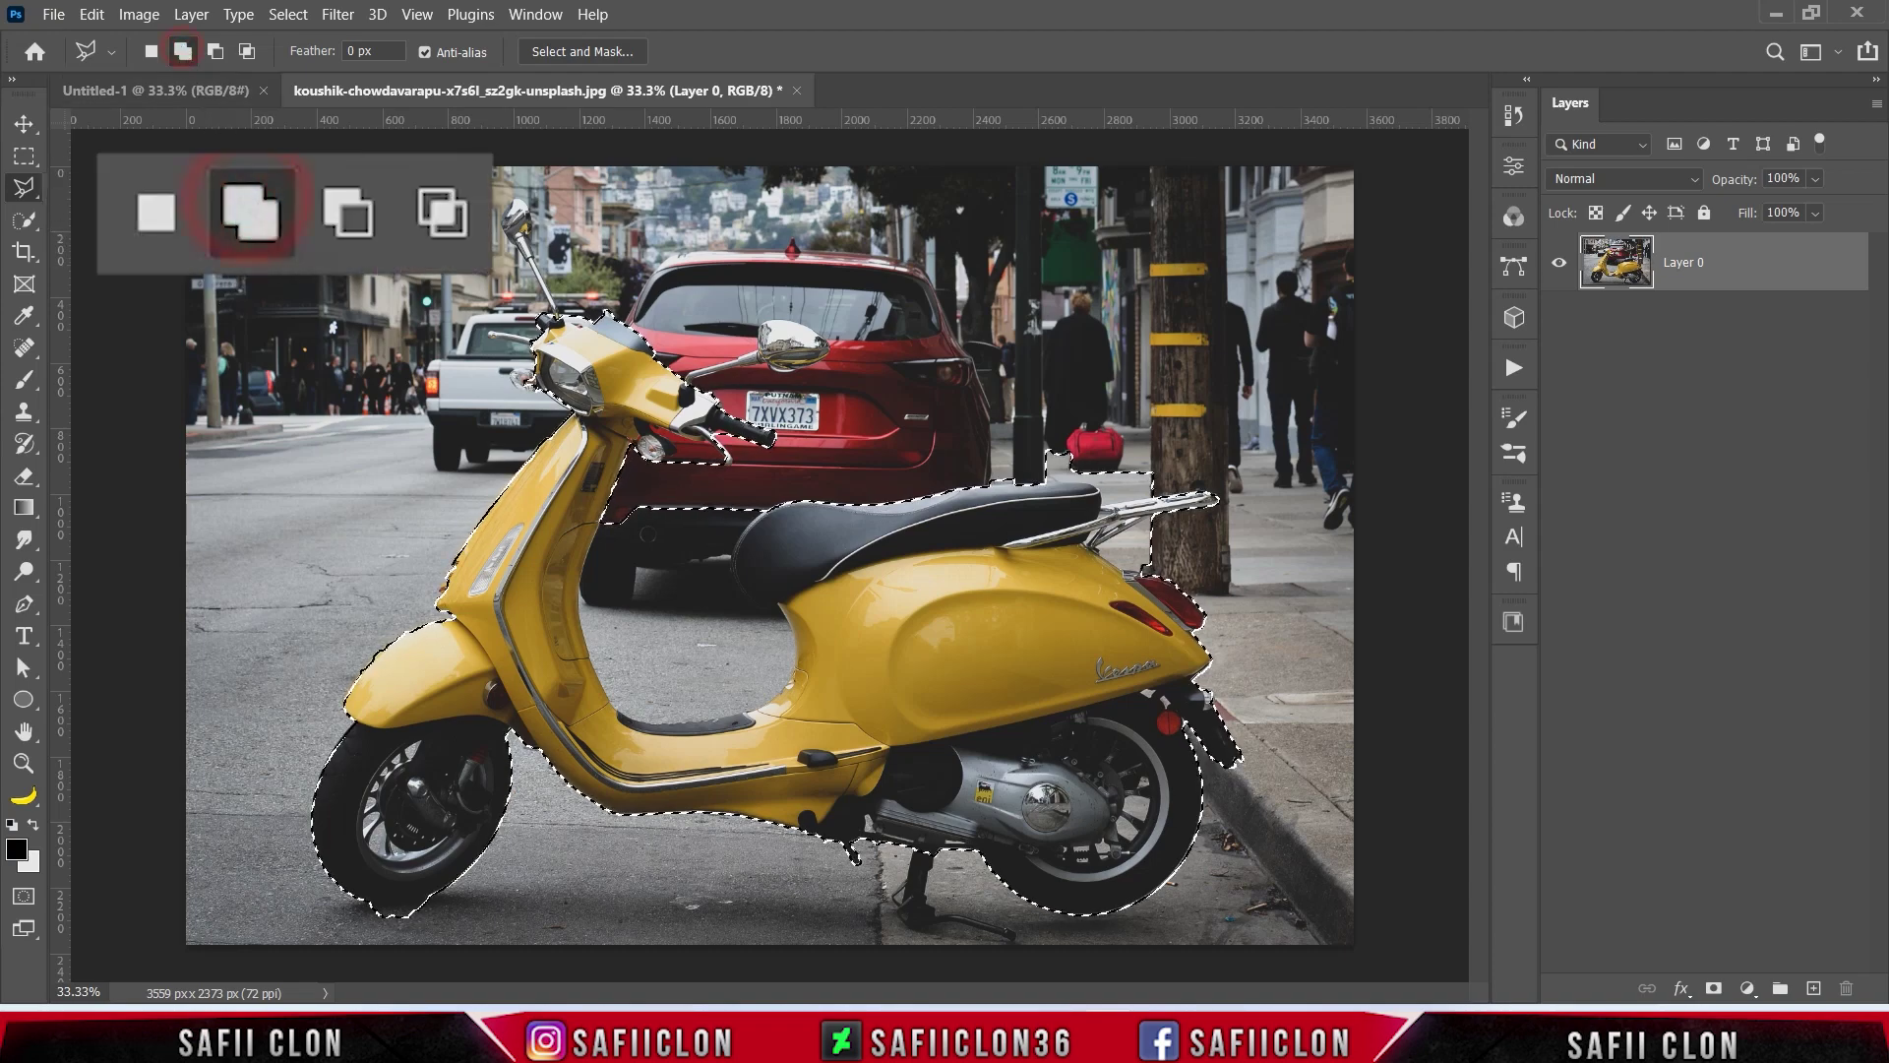
pyautogui.hotkey('ctrl', '+')
pyautogui.hotkey('ctrl', '+')
pyautogui.hotkey('ctrl', '+')
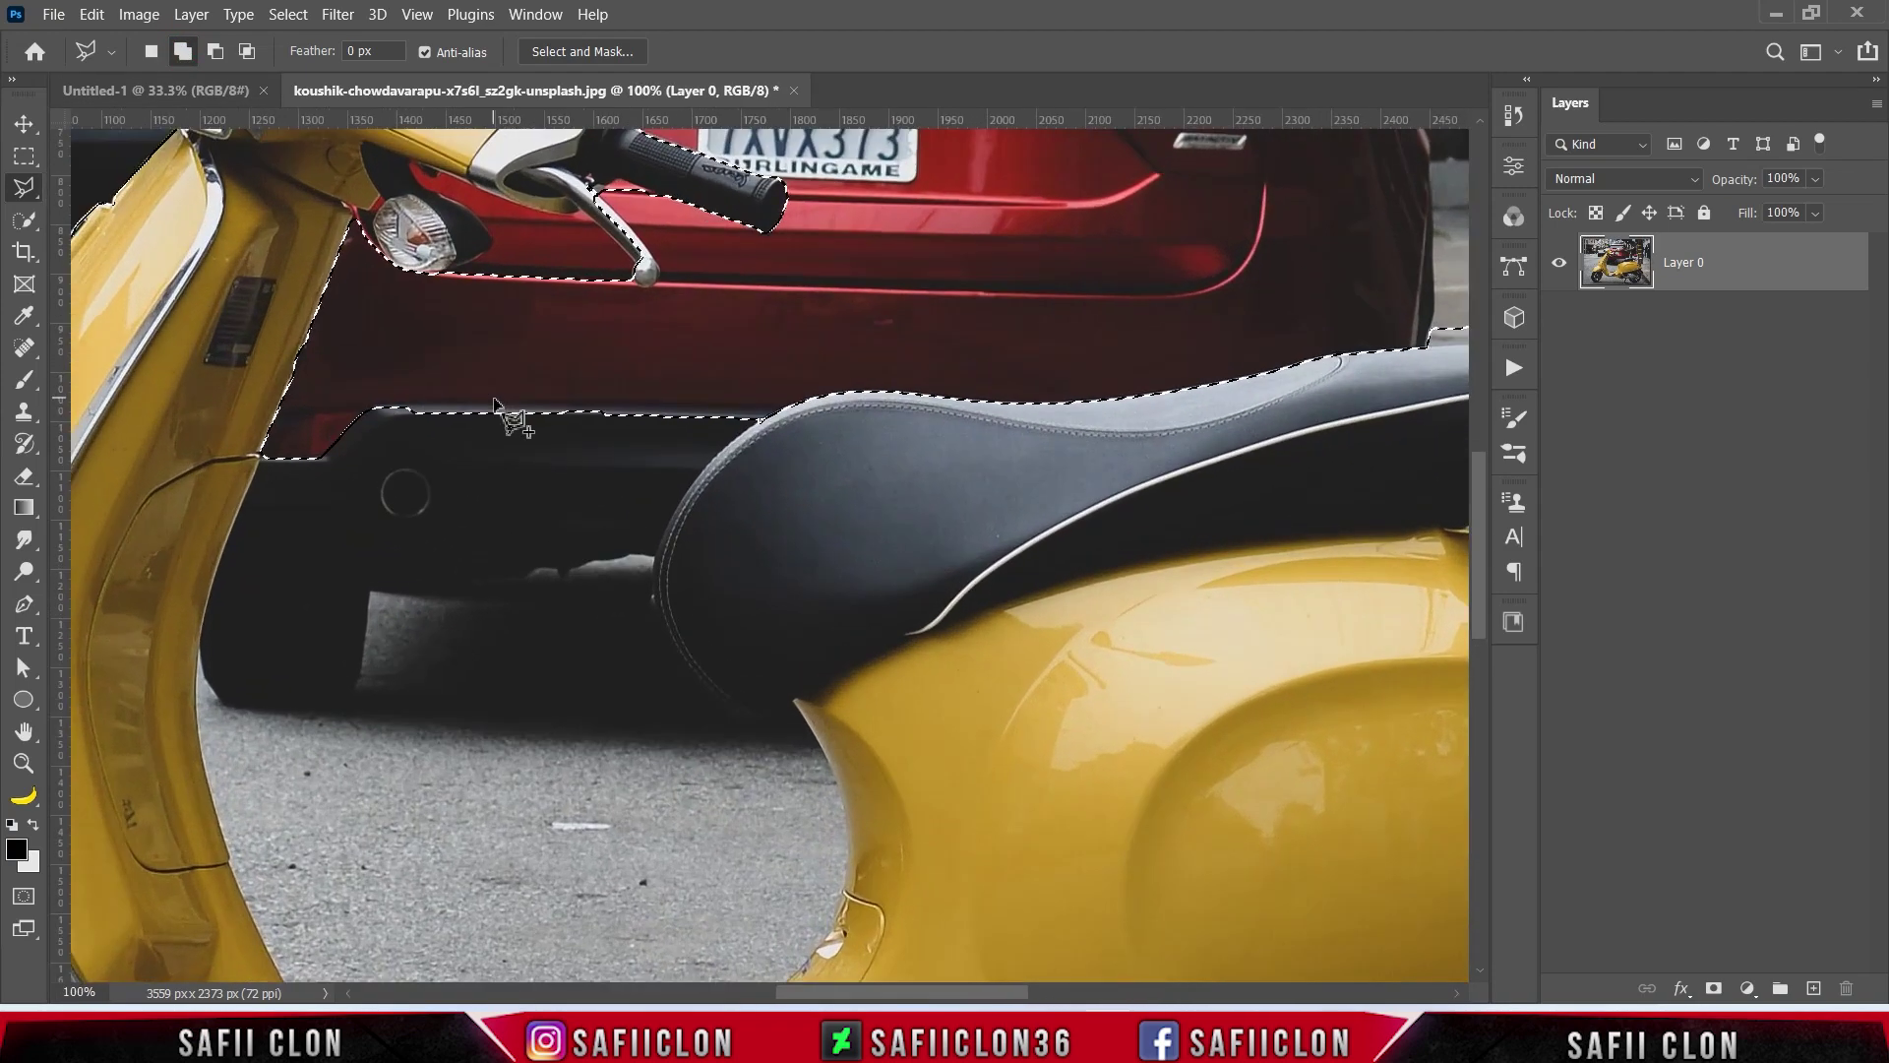
pyautogui.scroll(3, 482, 408)
pyautogui.scroll(3, 489, 433)
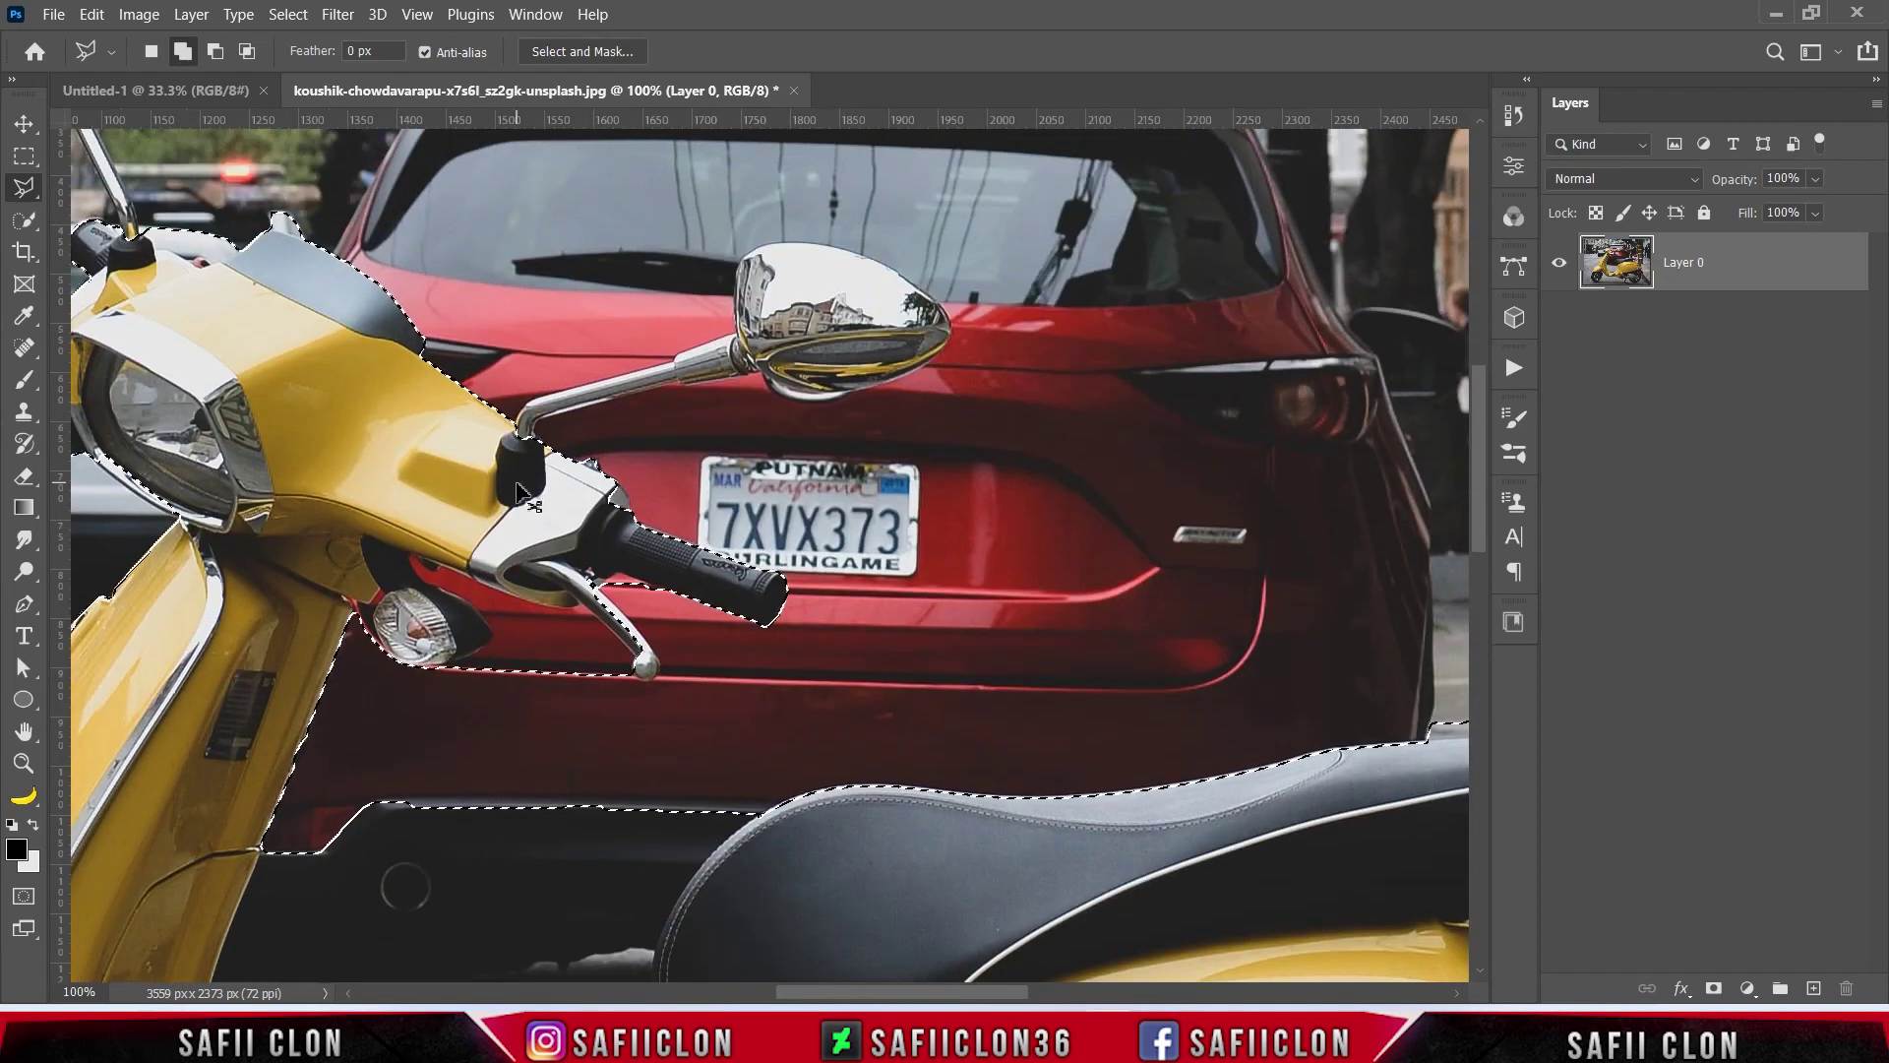
pyautogui.hotkey('ctrl', '+')
pyautogui.scroll(-2, 506, 467)
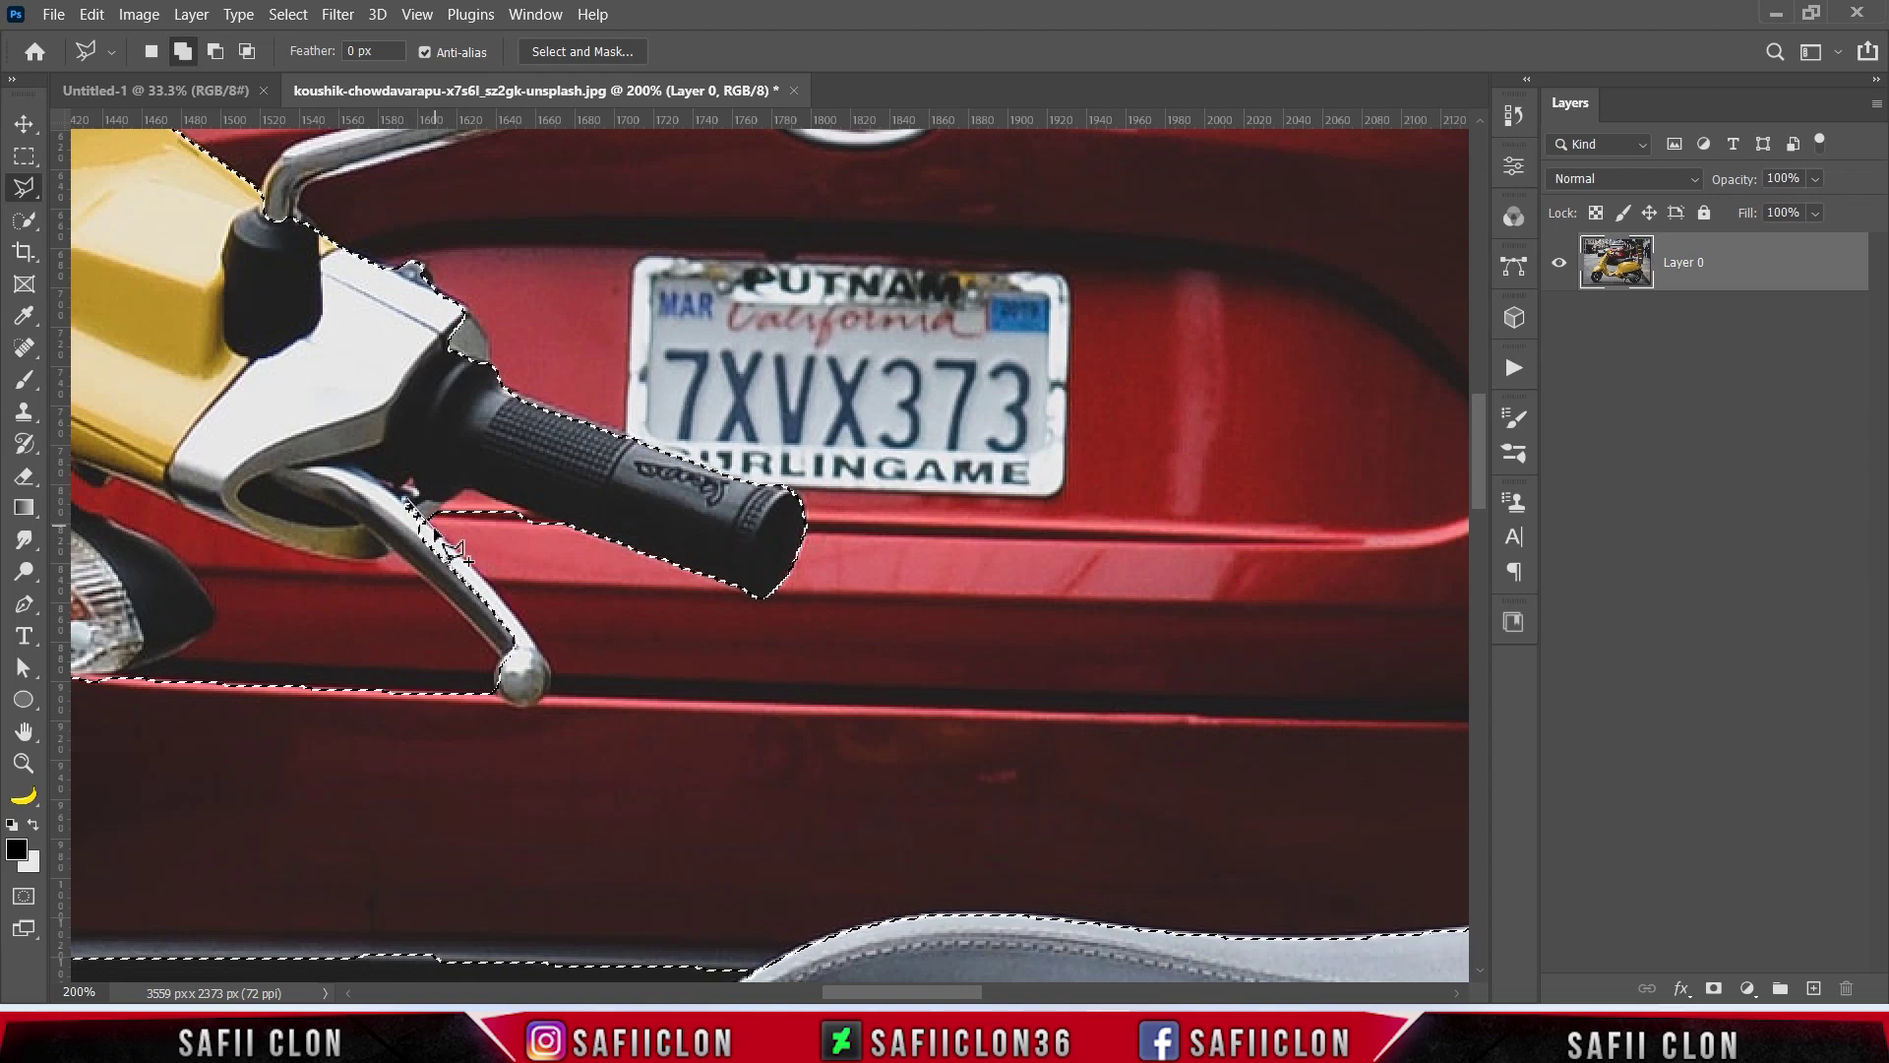
pyautogui.click(492, 587)
pyautogui.click(534, 637)
pyautogui.click(551, 676)
pyautogui.click(524, 711)
pyautogui.click(498, 693)
pyautogui.click(406, 498)
# Step: Add the missed switch area and upper edge of the black handlebar grip to the selection
pyautogui.scroll(4, 407, 499)
pyautogui.click(762, 818)
pyautogui.click(492, 718)
pyautogui.click(489, 675)
pyautogui.click(461, 640)
pyautogui.click(426, 631)
pyautogui.click(414, 686)
pyautogui.click(419, 728)
pyautogui.click(476, 775)
pyautogui.click(657, 804)
pyautogui.click(728, 853)
pyautogui.click(762, 818)
# Step: Outline the mirror and its stem in front of the red car and add them to the selection
pyautogui.moveTo(579, 846); pyautogui.dragTo(1075, 964)
pyautogui.click(796, 675)
pyautogui.click(802, 637)
pyautogui.click(984, 590)
pyautogui.click(1081, 561)
pyautogui.click(1099, 568)
pyautogui.click(1220, 548)
pyautogui.click(1264, 575)
pyautogui.hscroll(5, 1338, 601)
pyautogui.click(810, 604)
pyautogui.click(874, 601)
pyautogui.click(964, 567)
pyautogui.click(1103, 463)
pyautogui.click(1076, 399)
pyautogui.click(898, 295)
pyautogui.click(756, 282)
pyautogui.click(694, 300)
pyautogui.click(669, 374)
pyautogui.click(673, 460)
pyautogui.click(550, 514)
pyautogui.click(260, 602)
pyautogui.click(227, 641)
pyautogui.click(206, 676)
pyautogui.click(249, 708)
pyautogui.click(285, 688)
# Step: Add the front turn signal on the scooter's far side to the selection
pyautogui.hscroll(-10, 551, 590)
pyautogui.scroll(-3, 551, 591)
pyautogui.click(557, 561)
pyautogui.click(522, 581)
pyautogui.click(489, 582)
pyautogui.click(438, 574)
pyautogui.click(403, 551)
pyautogui.doubleClick(516, 444)
# Step: Add the brake lever and grip in front of the white pickup to the selection
pyautogui.scroll(3, 526, 462)
pyautogui.click(527, 580)
pyautogui.click(517, 547)
pyautogui.click(493, 509)
pyautogui.click(495, 475)
pyautogui.click(403, 458)
pyautogui.click(297, 436)
# Step: Outline the other mirror and its stem above the headlight and add them to the selection
pyautogui.scroll(6, 532, 444)
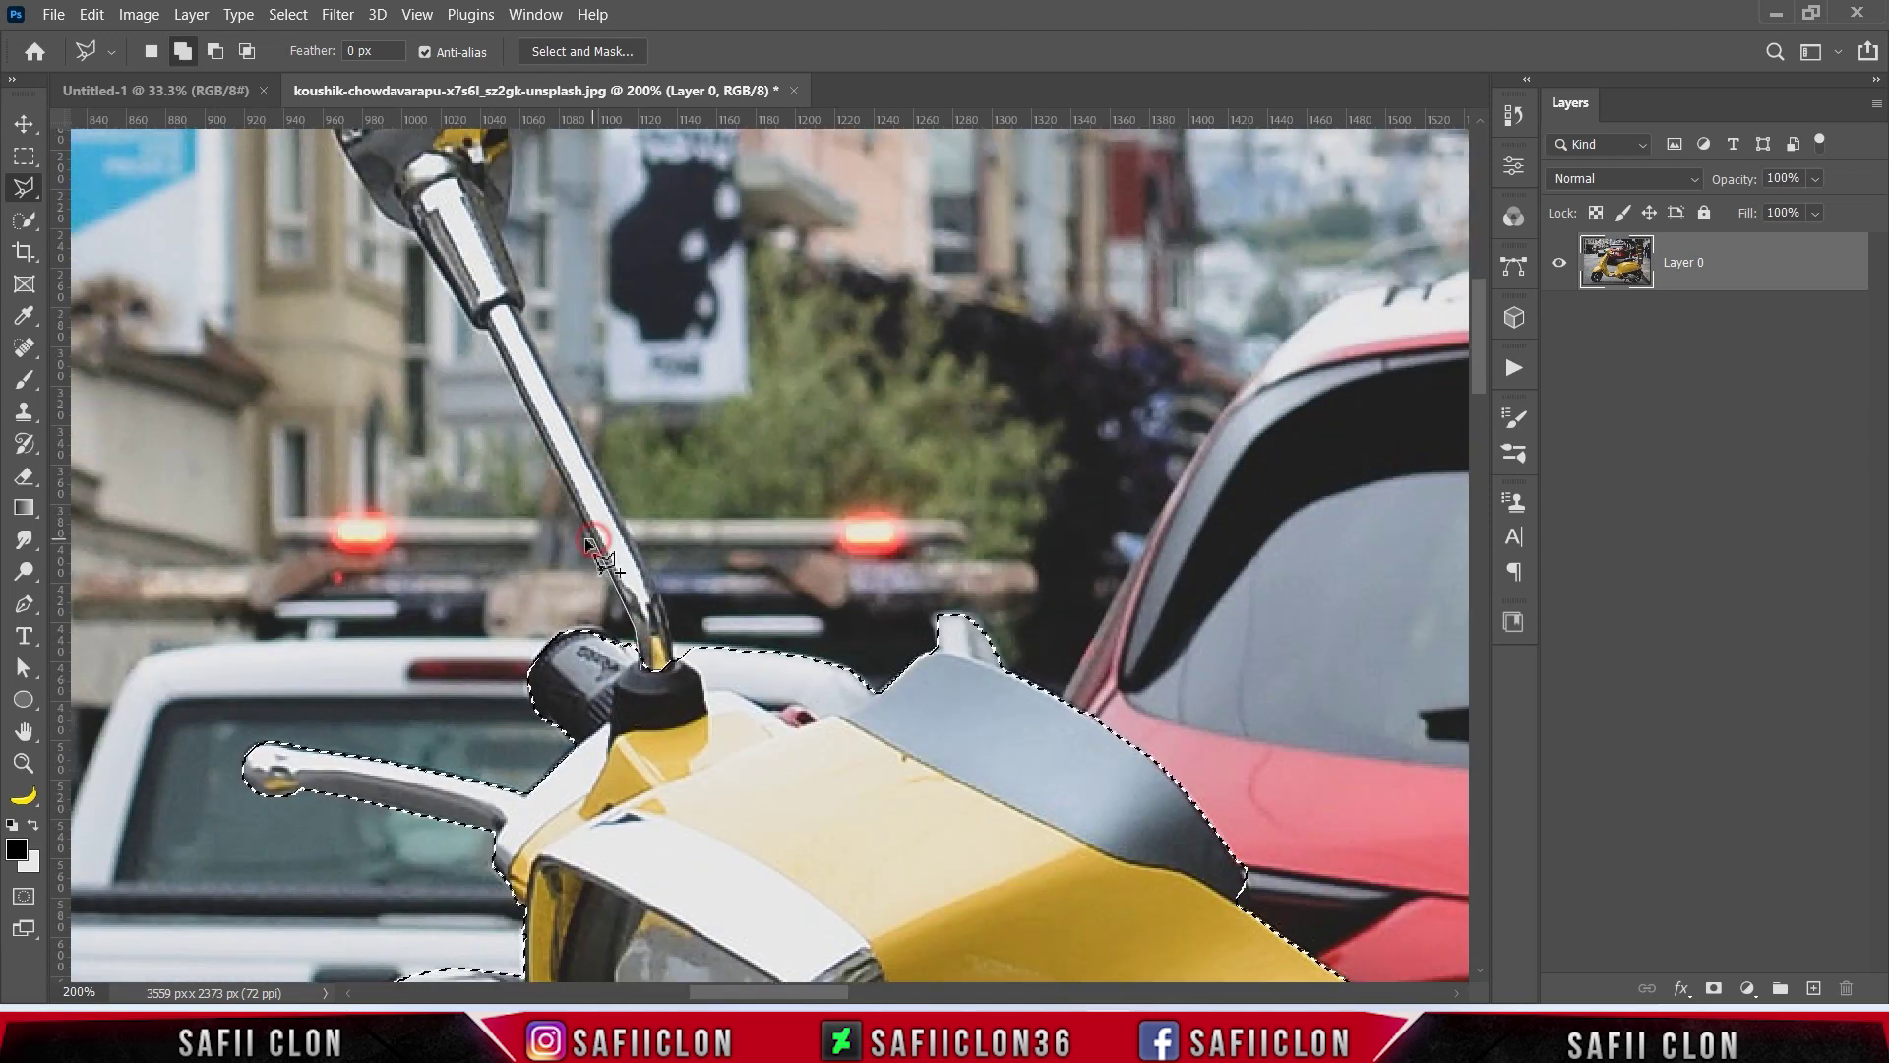
pyautogui.scroll(5, 363, 489)
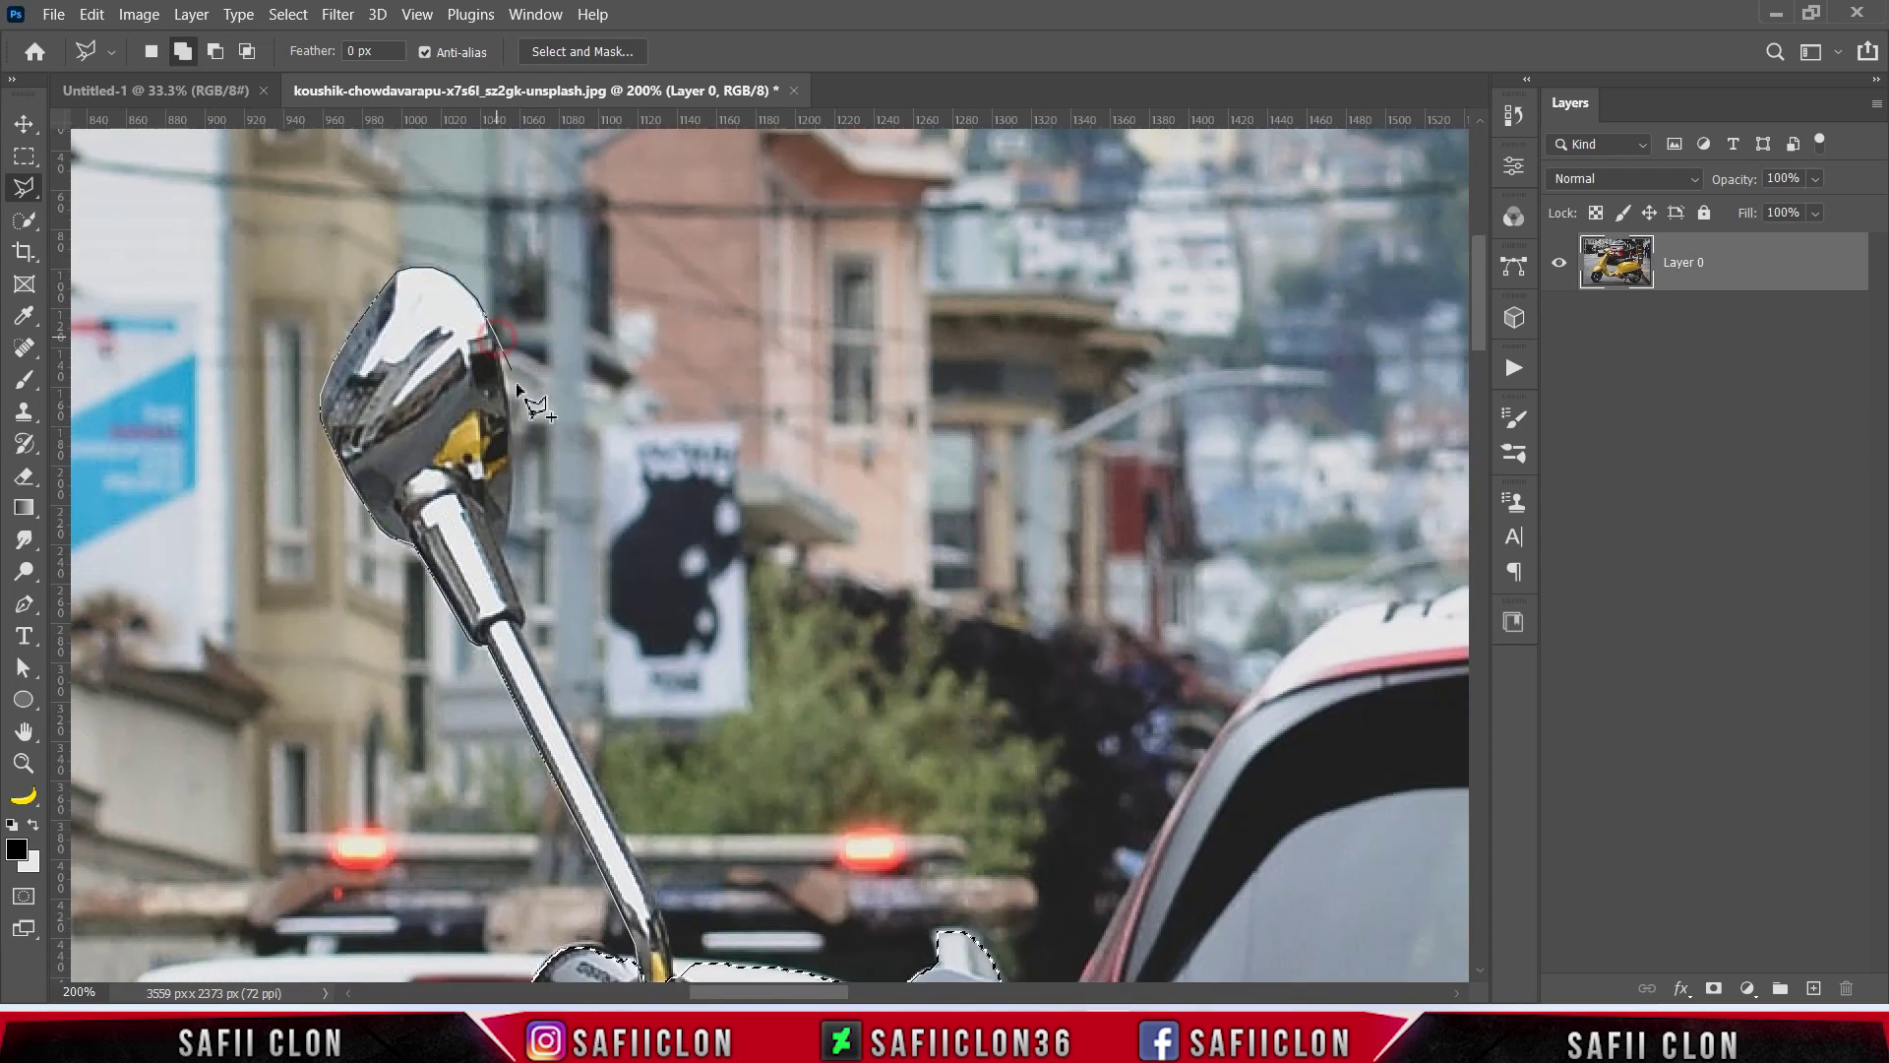
pyautogui.scroll(-2, 551, 679)
pyautogui.click(669, 802)
pyautogui.doubleClick(649, 819)
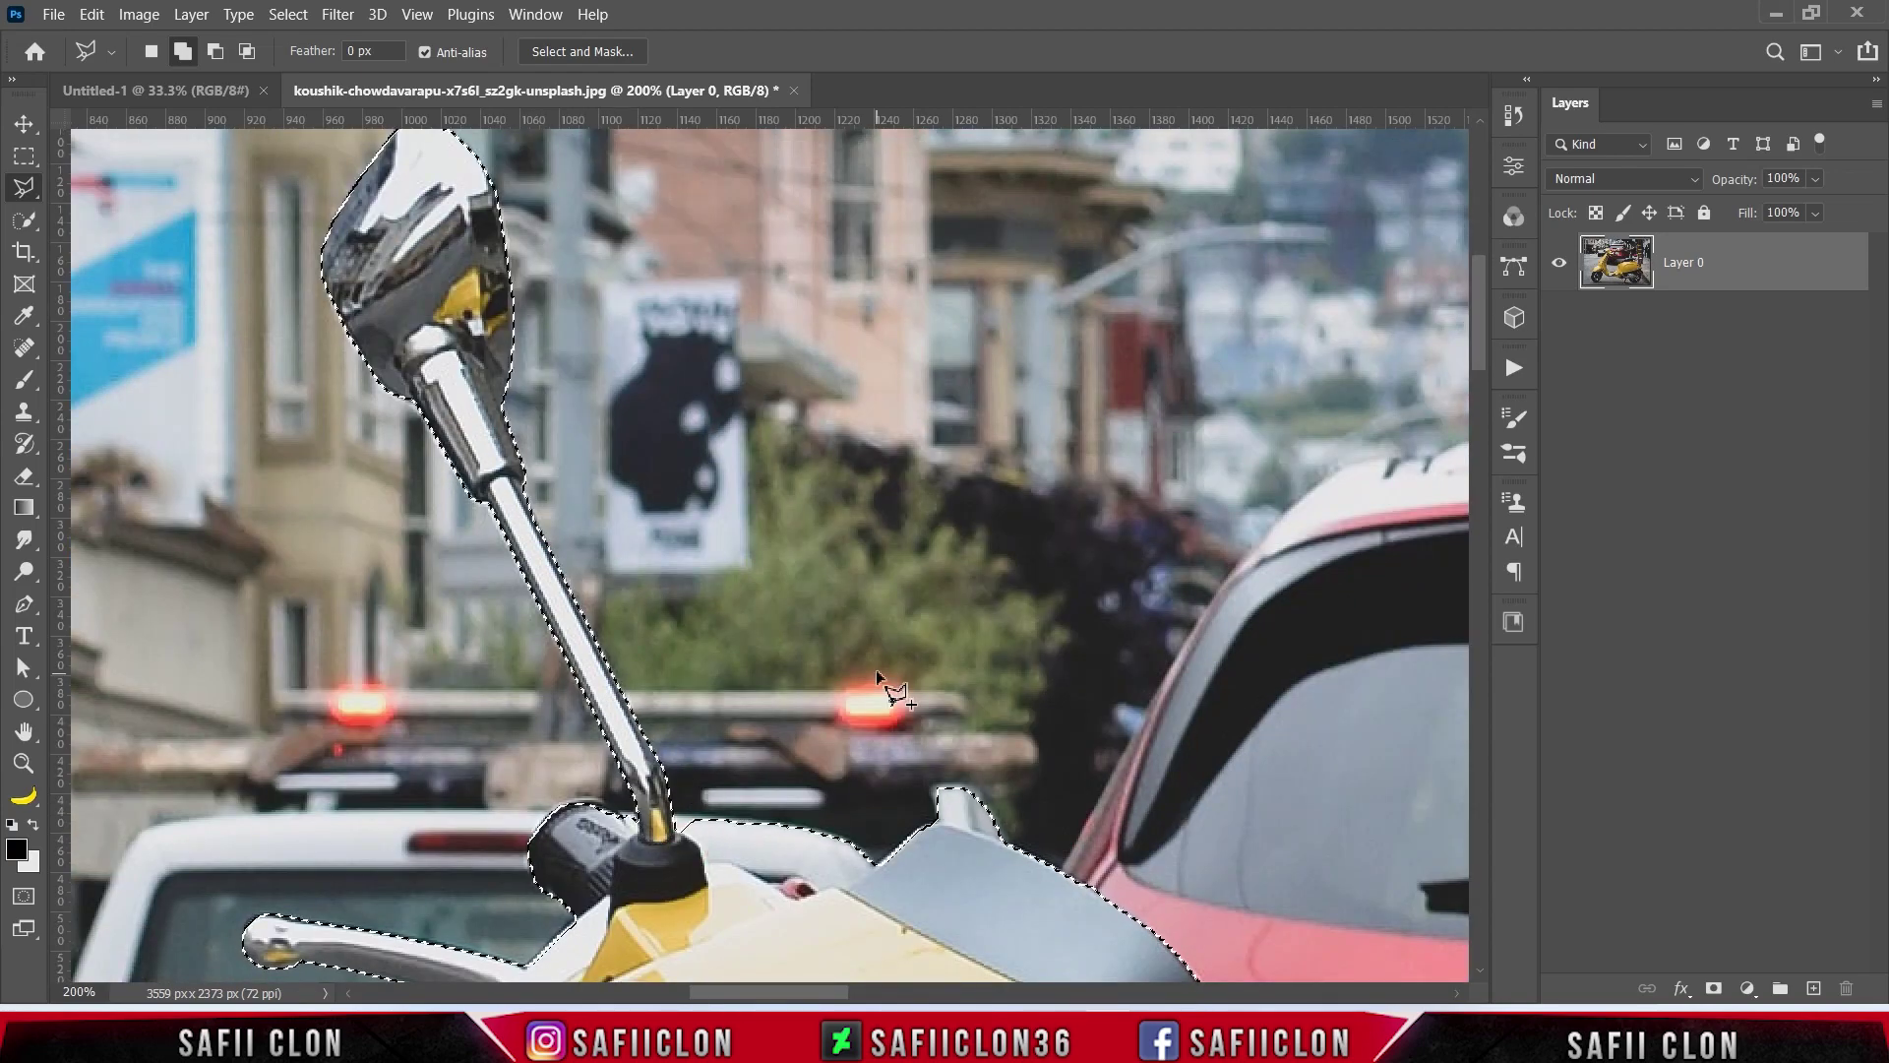
# Step: Add the small missed areas along the front body and at the scooter's rear end to the selection
pyautogui.hotkey('ctrl', '-')
pyautogui.scroll(-14, 854, 687)
pyautogui.click(399, 408)
pyautogui.click(371, 496)
pyautogui.doubleClick(360, 497)
pyautogui.scroll(-6, 801, 865)
pyautogui.moveTo(789, 991)
pyautogui.mouseDown()
pyautogui.moveTo(723, 991)
pyautogui.moveTo(1104, 992)
pyautogui.mouseUp()
pyautogui.moveTo(1480, 704); pyautogui.dragTo(1488, 615)
pyautogui.click(1288, 607)
pyautogui.click(1293, 662)
# Step: Subtract the background between the luggage rack and the tail light from the selection
pyautogui.scroll(5, 1309, 679)
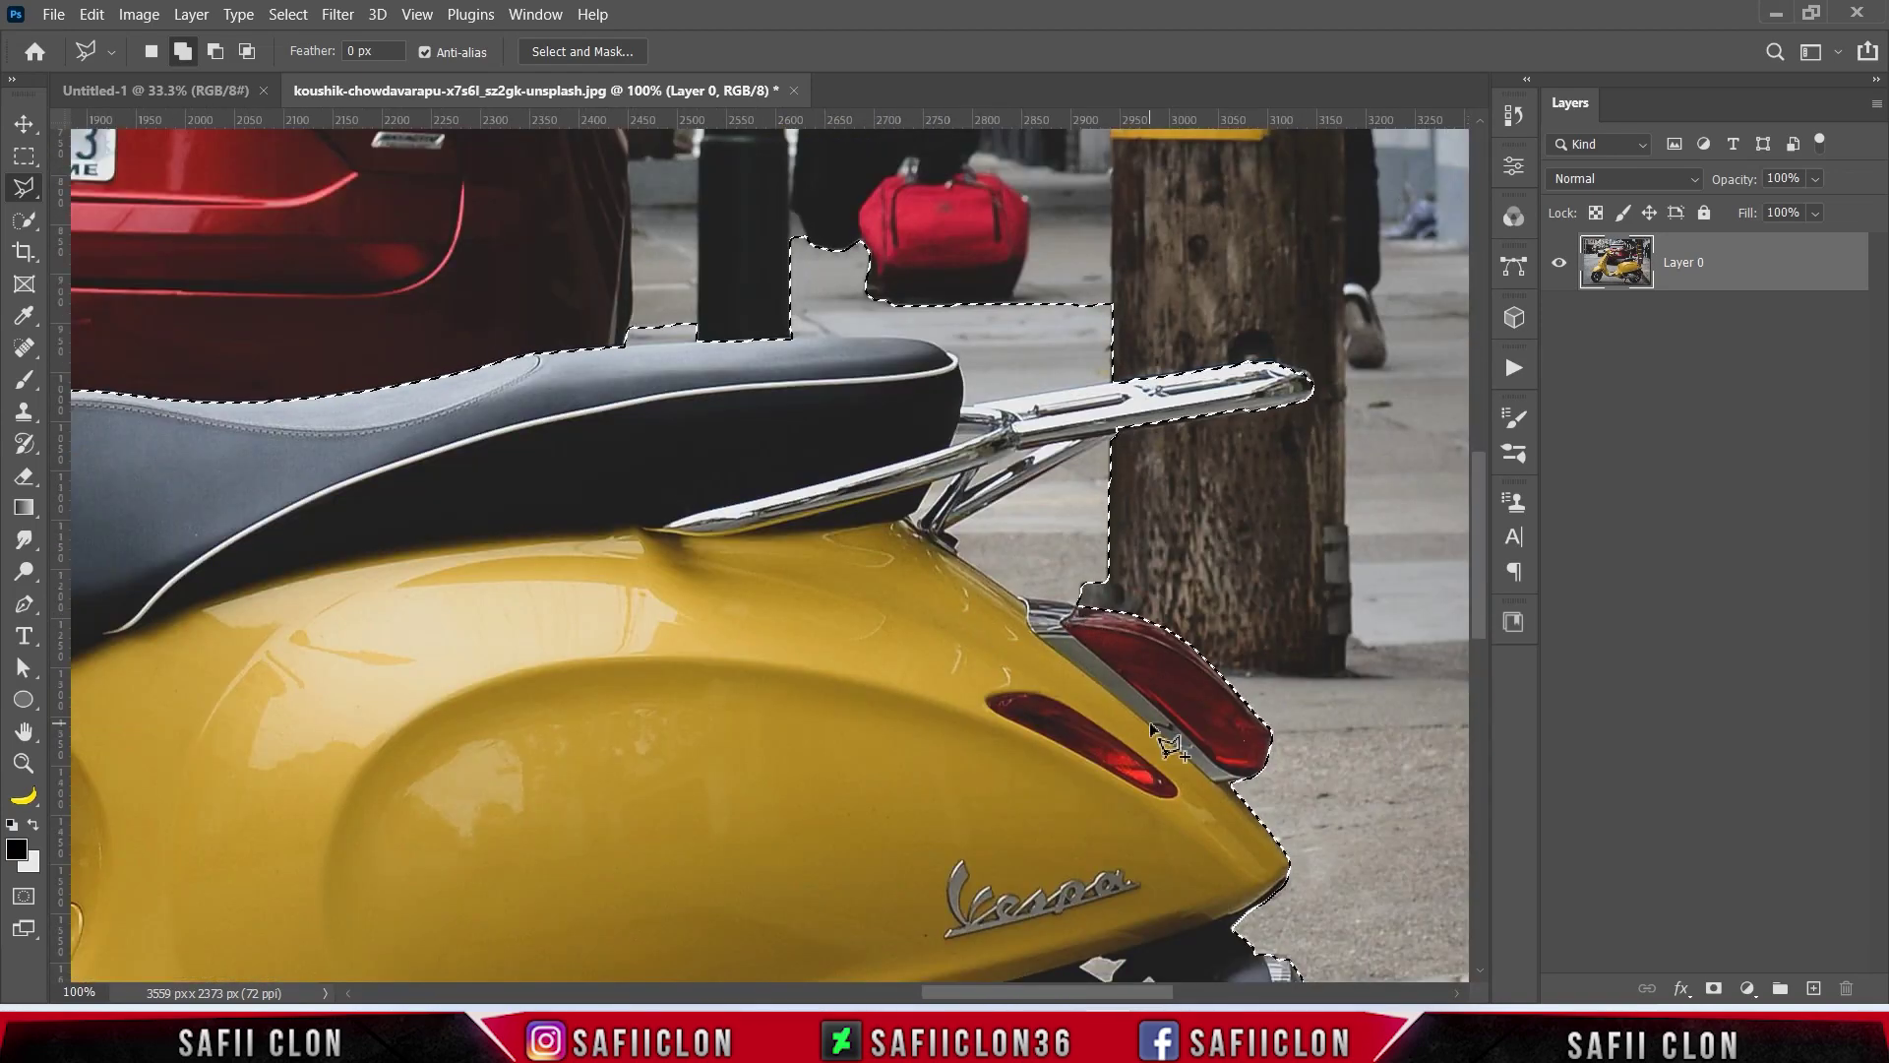
pyautogui.scroll(3, 1063, 747)
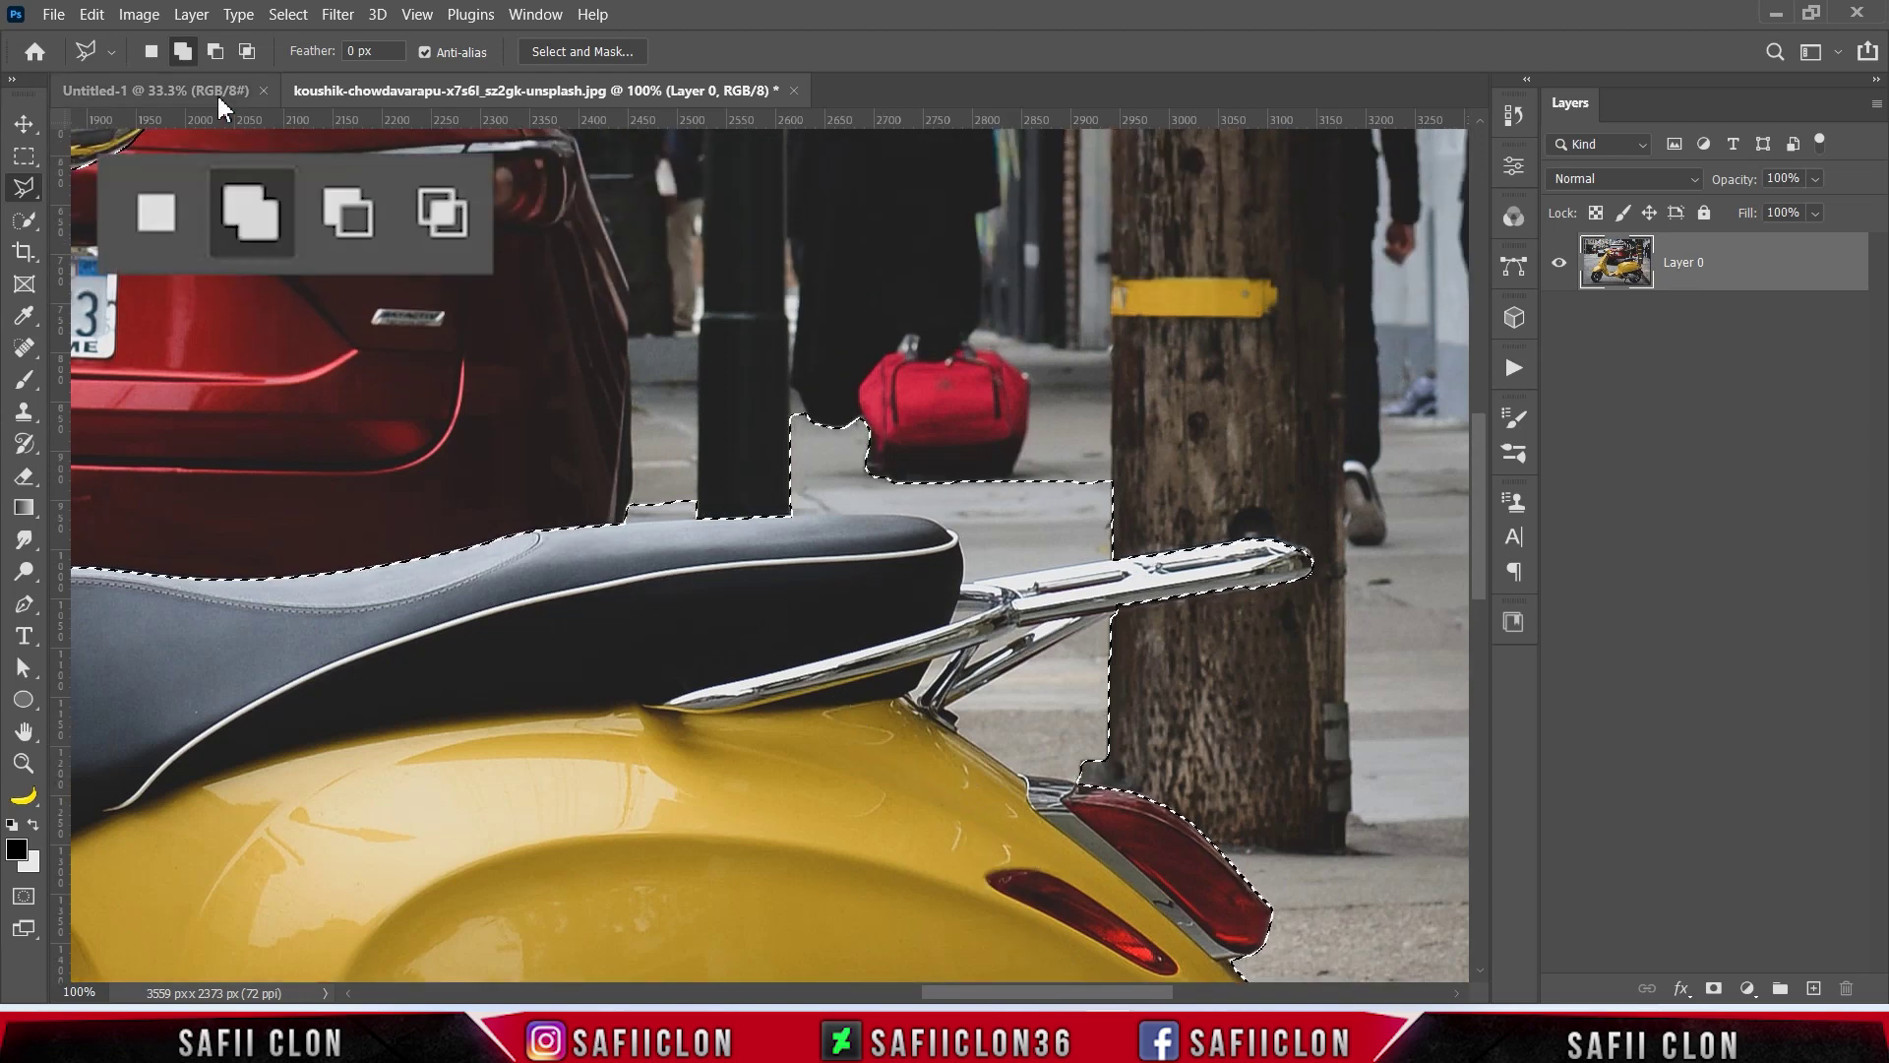
pyautogui.click(214, 51)
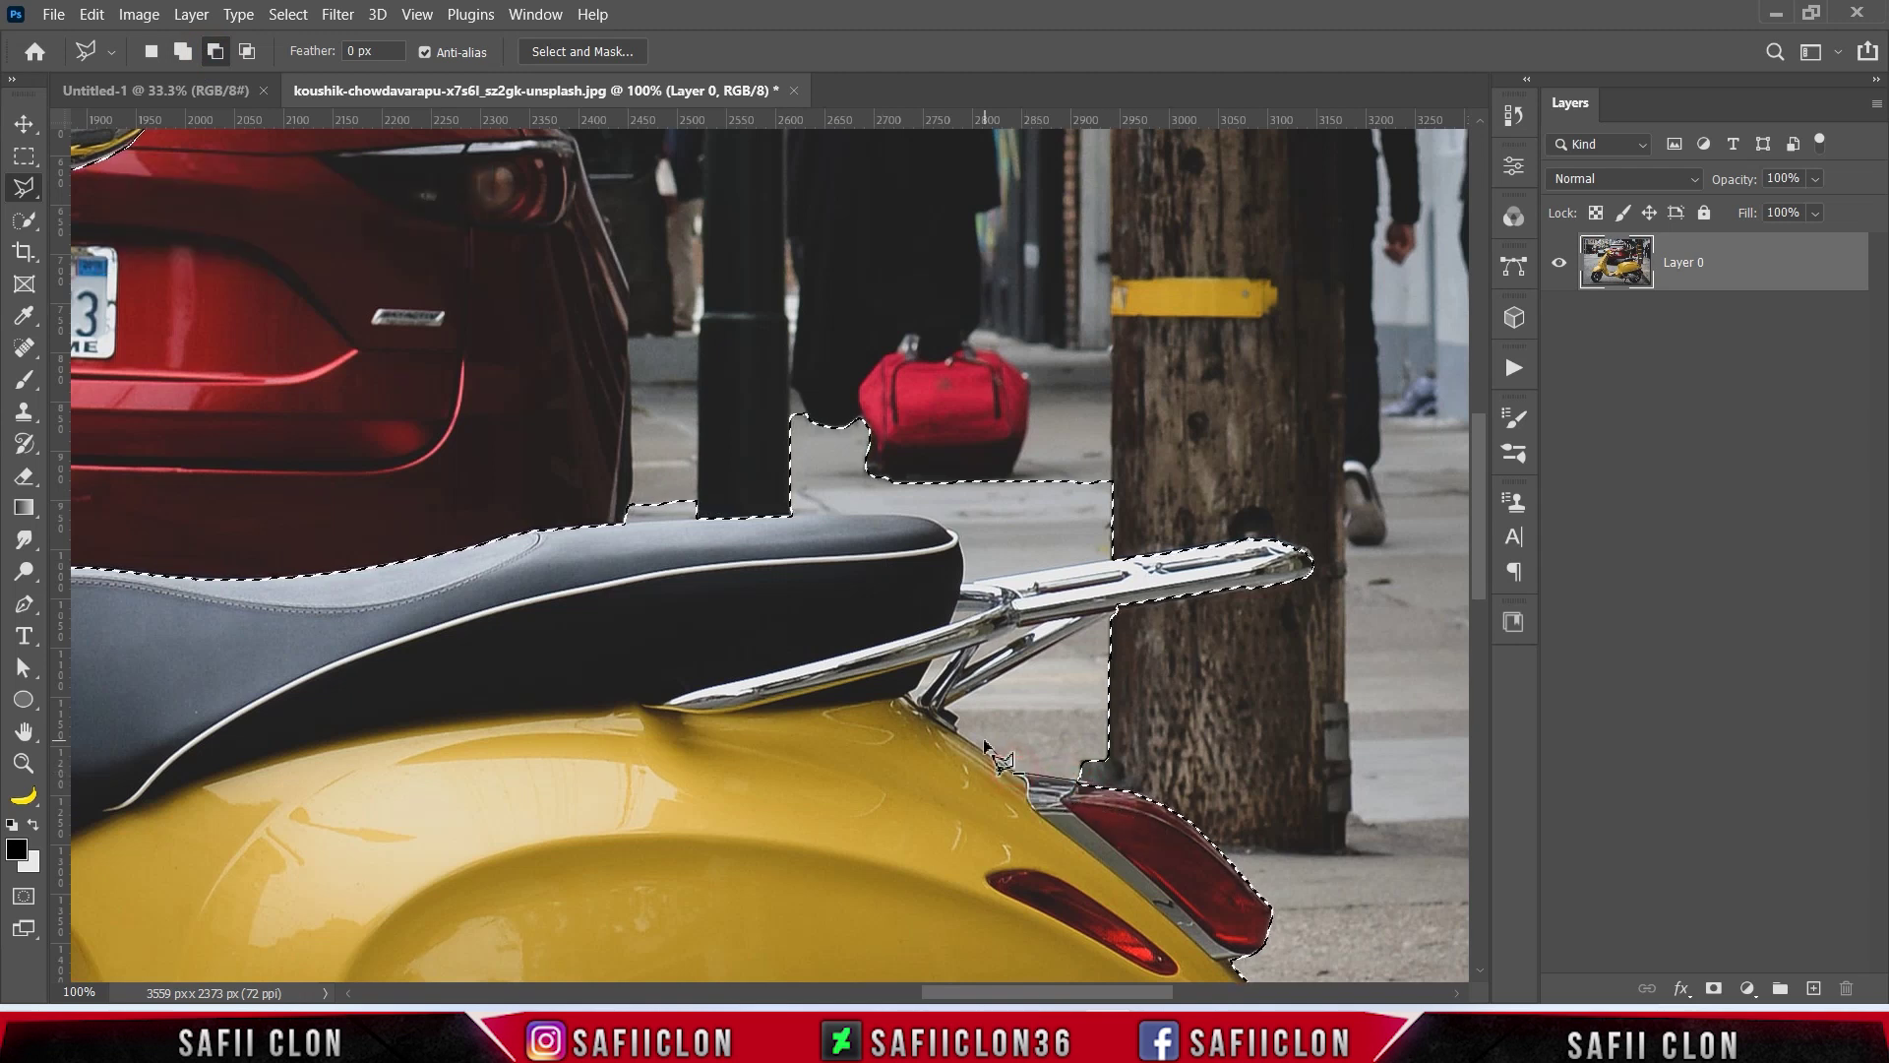
pyautogui.click(957, 733)
pyautogui.click(945, 708)
pyautogui.click(1122, 609)
pyautogui.doubleClick(1149, 755)
# Step: Subtract the small background gaps between the luggage rack's supports from the selection
pyautogui.scroll(1, 1017, 647)
pyautogui.click(1014, 647)
pyautogui.click(965, 688)
pyautogui.click(1041, 646)
pyautogui.click(1014, 647)
pyautogui.click(936, 680)
pyautogui.click(907, 716)
pyautogui.click(959, 671)
pyautogui.click(935, 680)
# Step: Subtract the background strip above the rear of the seat and the luggage rack from the selection
pyautogui.click(1130, 570)
pyautogui.click(1113, 579)
pyautogui.click(961, 603)
pyautogui.click(964, 580)
pyautogui.click(953, 550)
pyautogui.click(896, 537)
pyautogui.click(836, 536)
pyautogui.click(599, 545)
pyautogui.click(581, 495)
pyautogui.click(738, 396)
pyautogui.click(1009, 395)
pyautogui.click(1164, 490)
pyautogui.click(1130, 571)
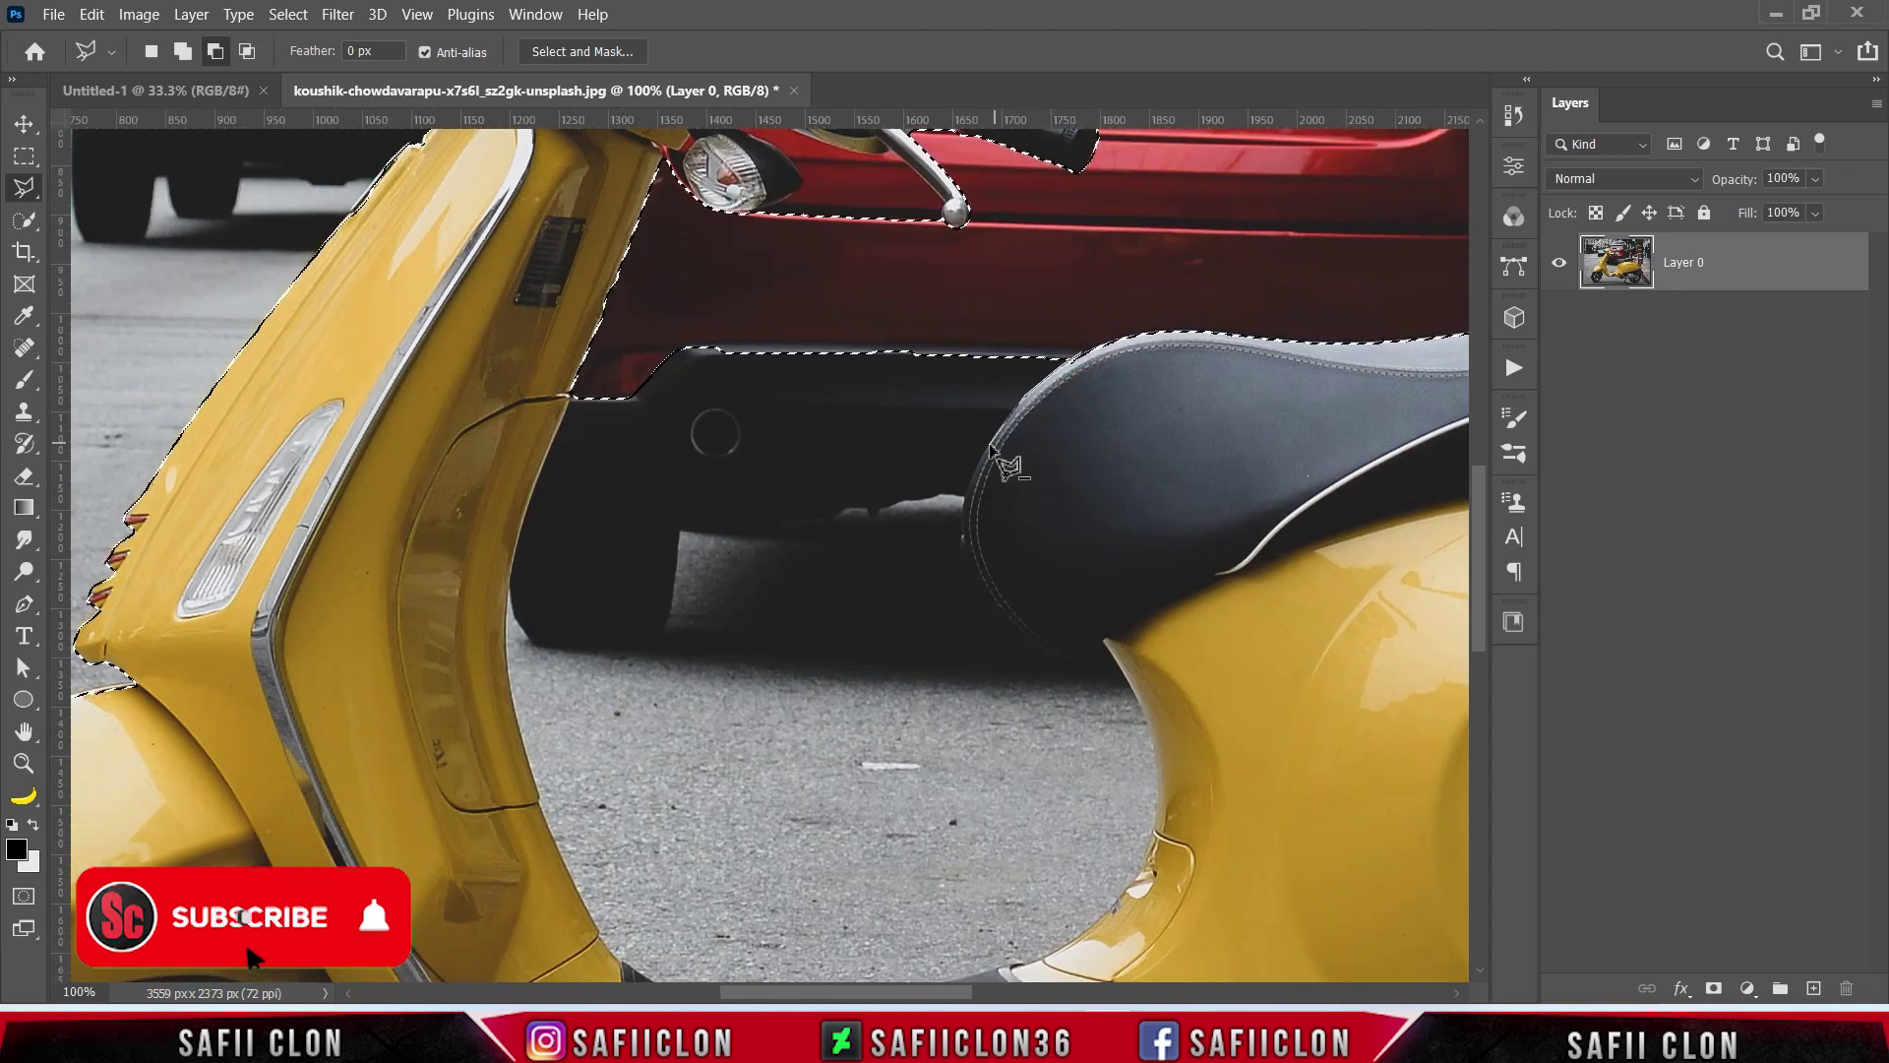
# Step: Subtract the large background area enclosed by the seat, footboard and leg shield from the selection
pyautogui.click(1101, 642)
pyautogui.click(1145, 724)
pyautogui.click(1154, 748)
pyautogui.click(1156, 823)
pyautogui.click(1142, 872)
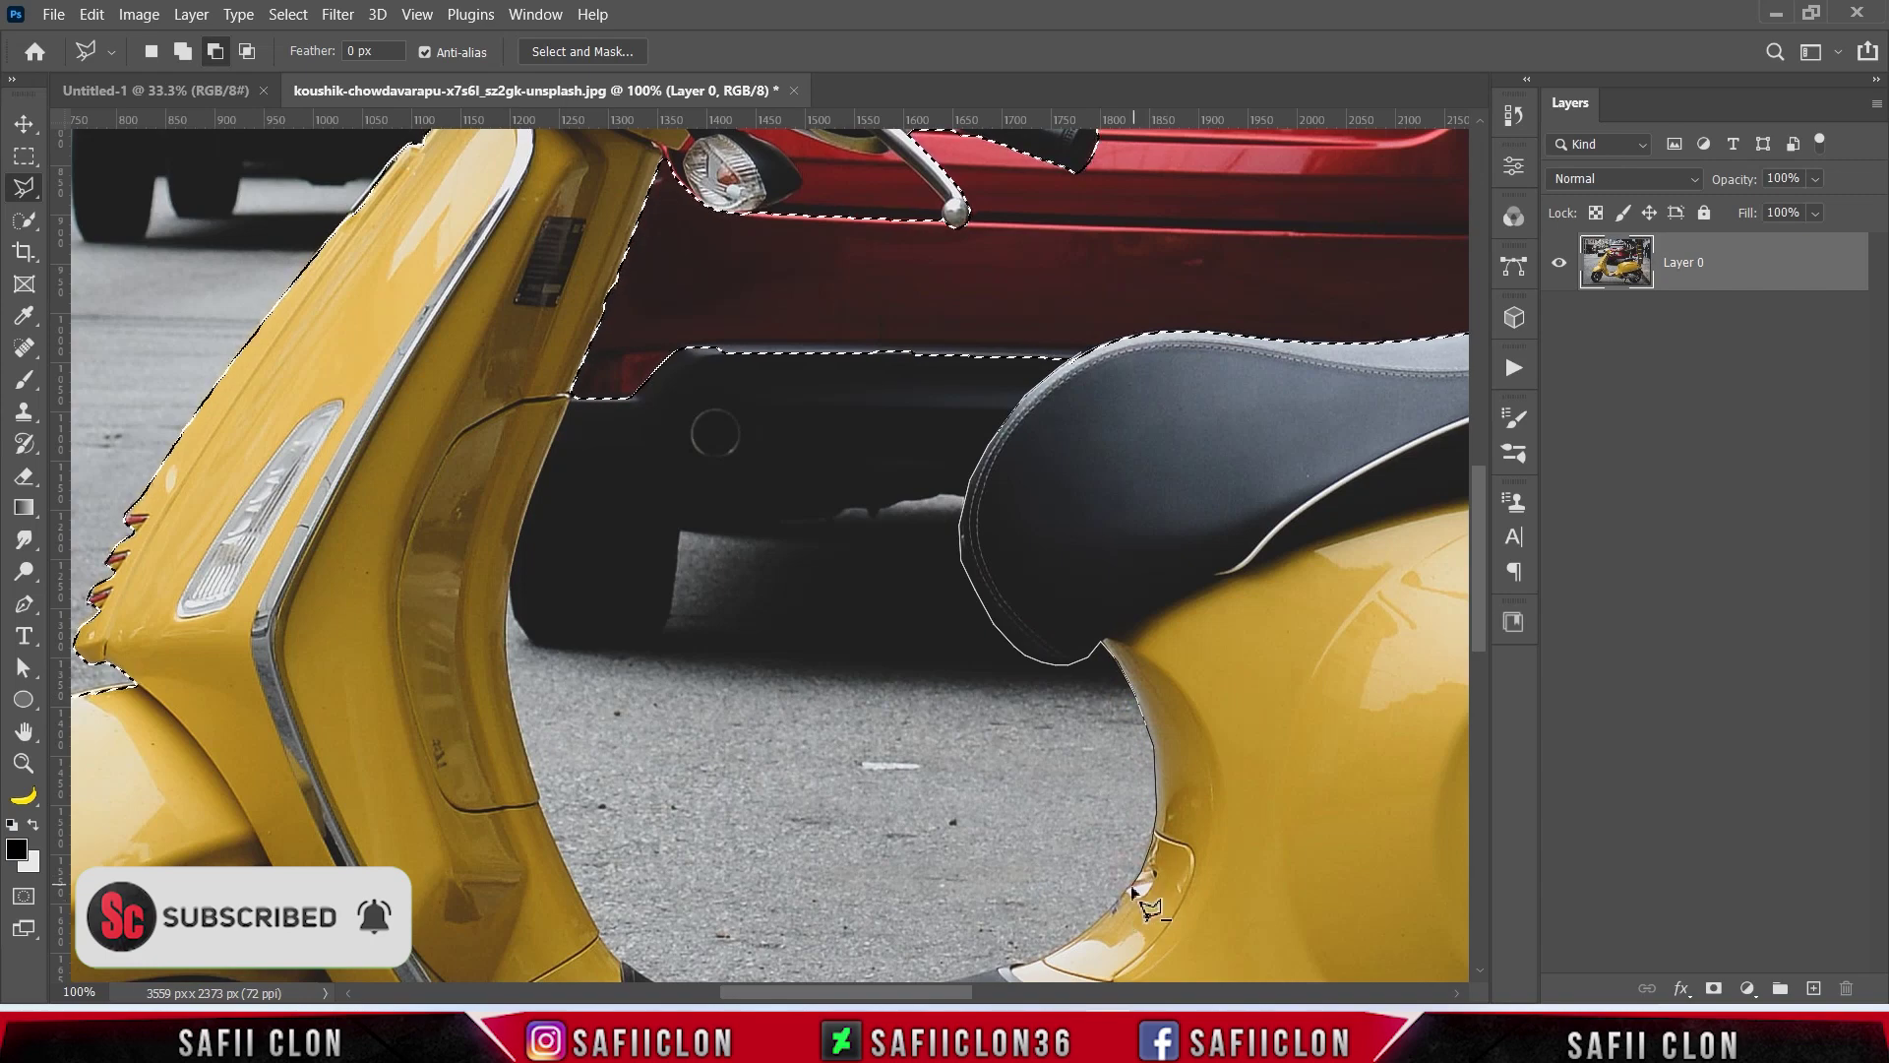
pyautogui.scroll(-1, 1094, 929)
pyautogui.click(1092, 821)
pyautogui.click(1030, 857)
pyautogui.click(952, 871)
pyautogui.click(849, 890)
pyautogui.click(725, 893)
pyautogui.click(669, 879)
pyautogui.click(599, 827)
pyautogui.click(539, 694)
pyautogui.click(509, 571)
pyautogui.click(508, 481)
pyautogui.click(570, 287)
pyautogui.scroll(3, 590, 295)
pyautogui.click(978, 333)
pyautogui.click(1085, 411)
# Step: Subtract the red background enclosed by the turn signal, handlebar and brake lever from the selection
pyautogui.scroll(6, 983, 492)
pyautogui.hotkey('ctrl', '+')
pyautogui.click(558, 474)
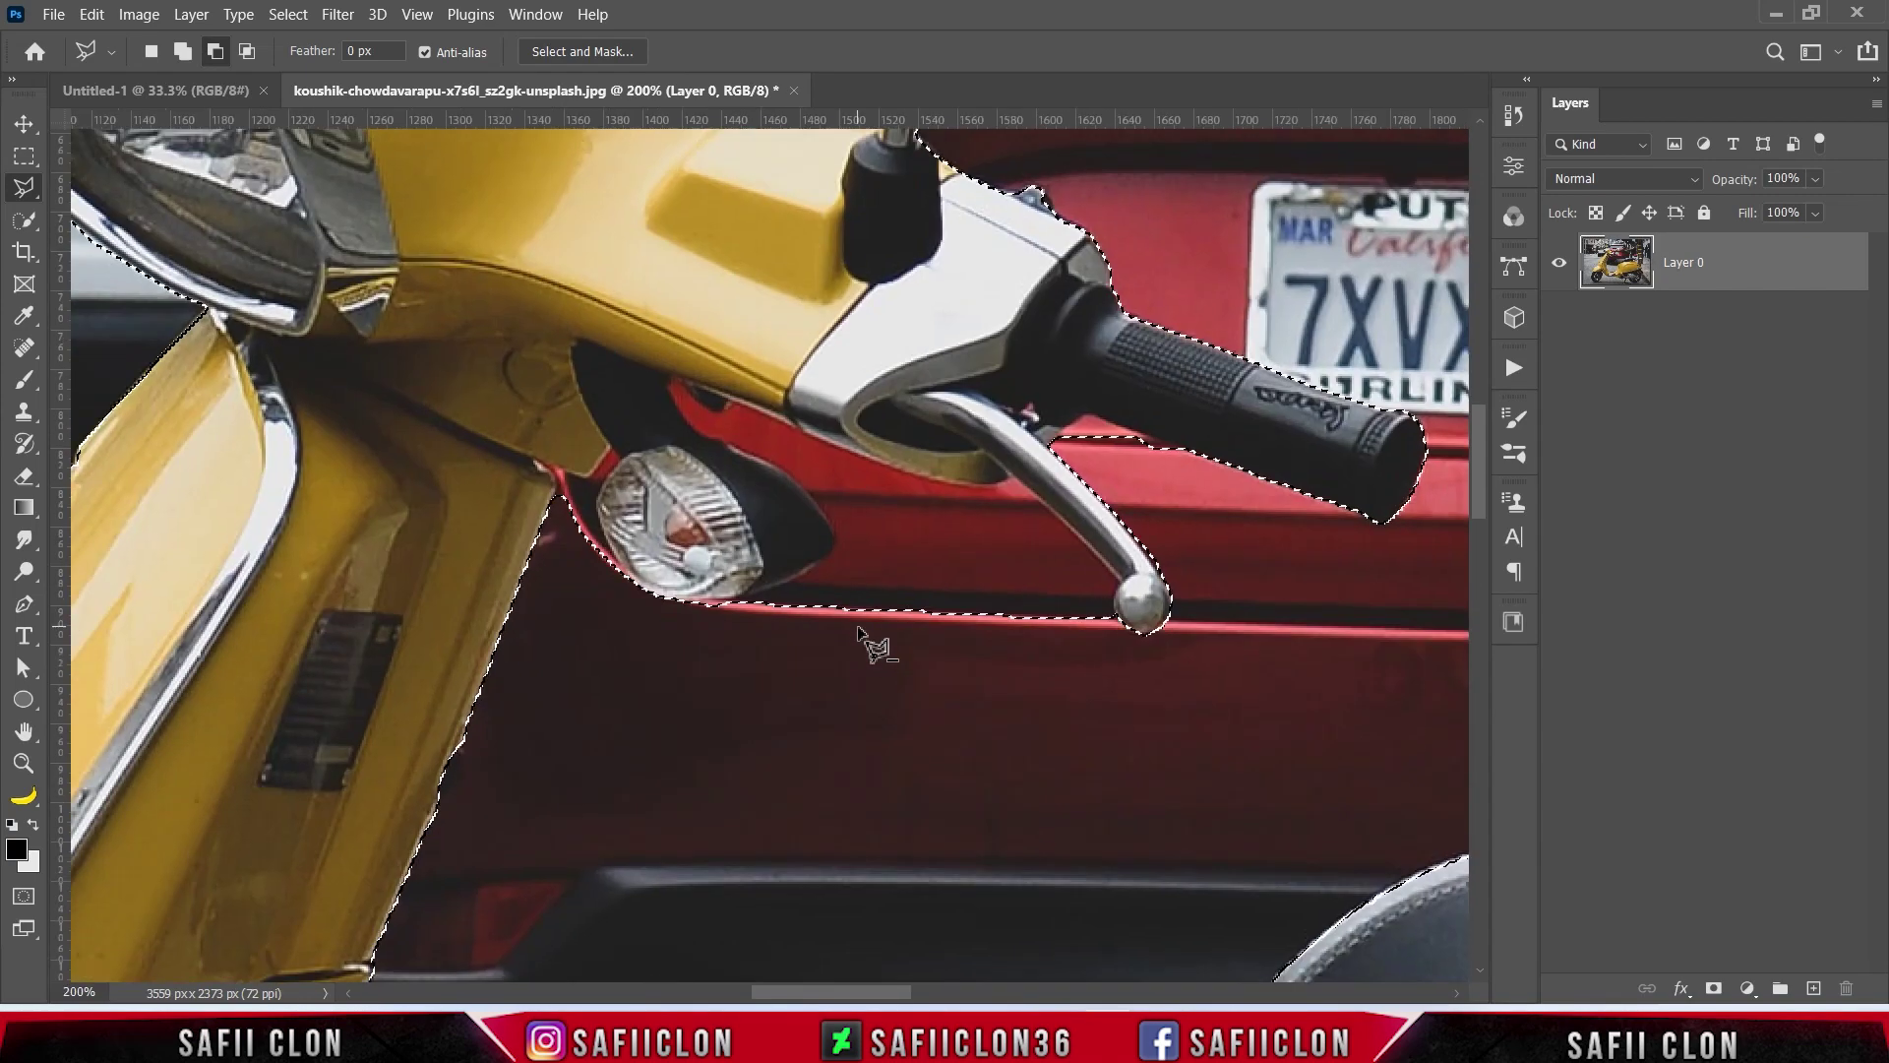
pyautogui.click(591, 479)
pyautogui.click(602, 533)
pyautogui.click(660, 596)
pyautogui.click(712, 599)
pyautogui.click(802, 577)
pyautogui.click(836, 541)
pyautogui.click(702, 437)
pyautogui.click(670, 387)
pyautogui.click(736, 405)
pyautogui.click(960, 484)
pyautogui.click(1012, 476)
pyautogui.click(1115, 581)
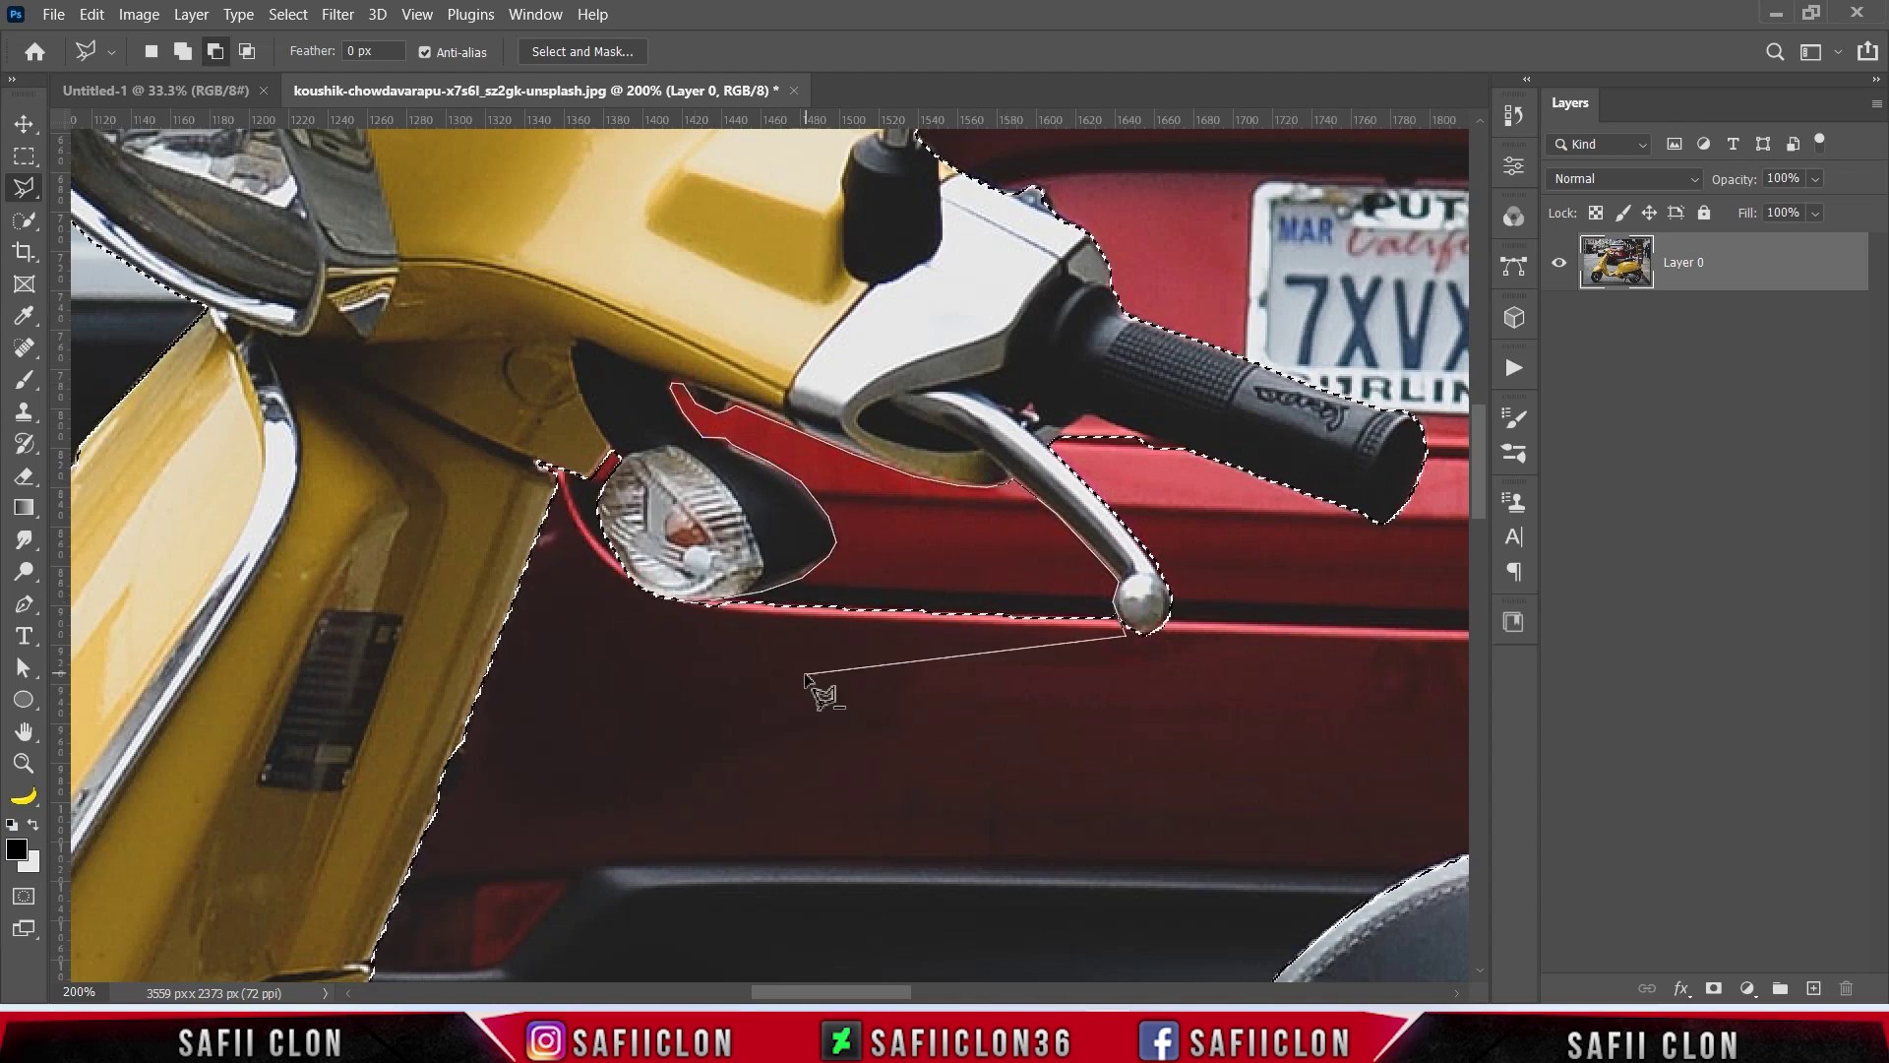
pyautogui.doubleClick(1130, 635)
# Step: Subtract the thin background sliver between the brake lever and the underside of the handlebar grip from the selection
pyautogui.scroll(1, 1062, 507)
pyautogui.click(1090, 453)
pyautogui.click(1218, 500)
pyautogui.click(1226, 527)
pyautogui.doubleClick(1053, 480)
# Step: Subtract the background strip between the far mirror's mount and the dark windscreen from the selection
pyautogui.moveTo(1132, 460); pyautogui.dragTo(927, 991)
pyautogui.moveTo(246, 344); pyautogui.dragTo(1134, 522)
pyautogui.doubleClick(1063, 480)
pyautogui.click(1014, 522)
pyautogui.click(956, 544)
pyautogui.click(925, 528)
pyautogui.click(862, 513)
pyautogui.doubleClick(844, 515)
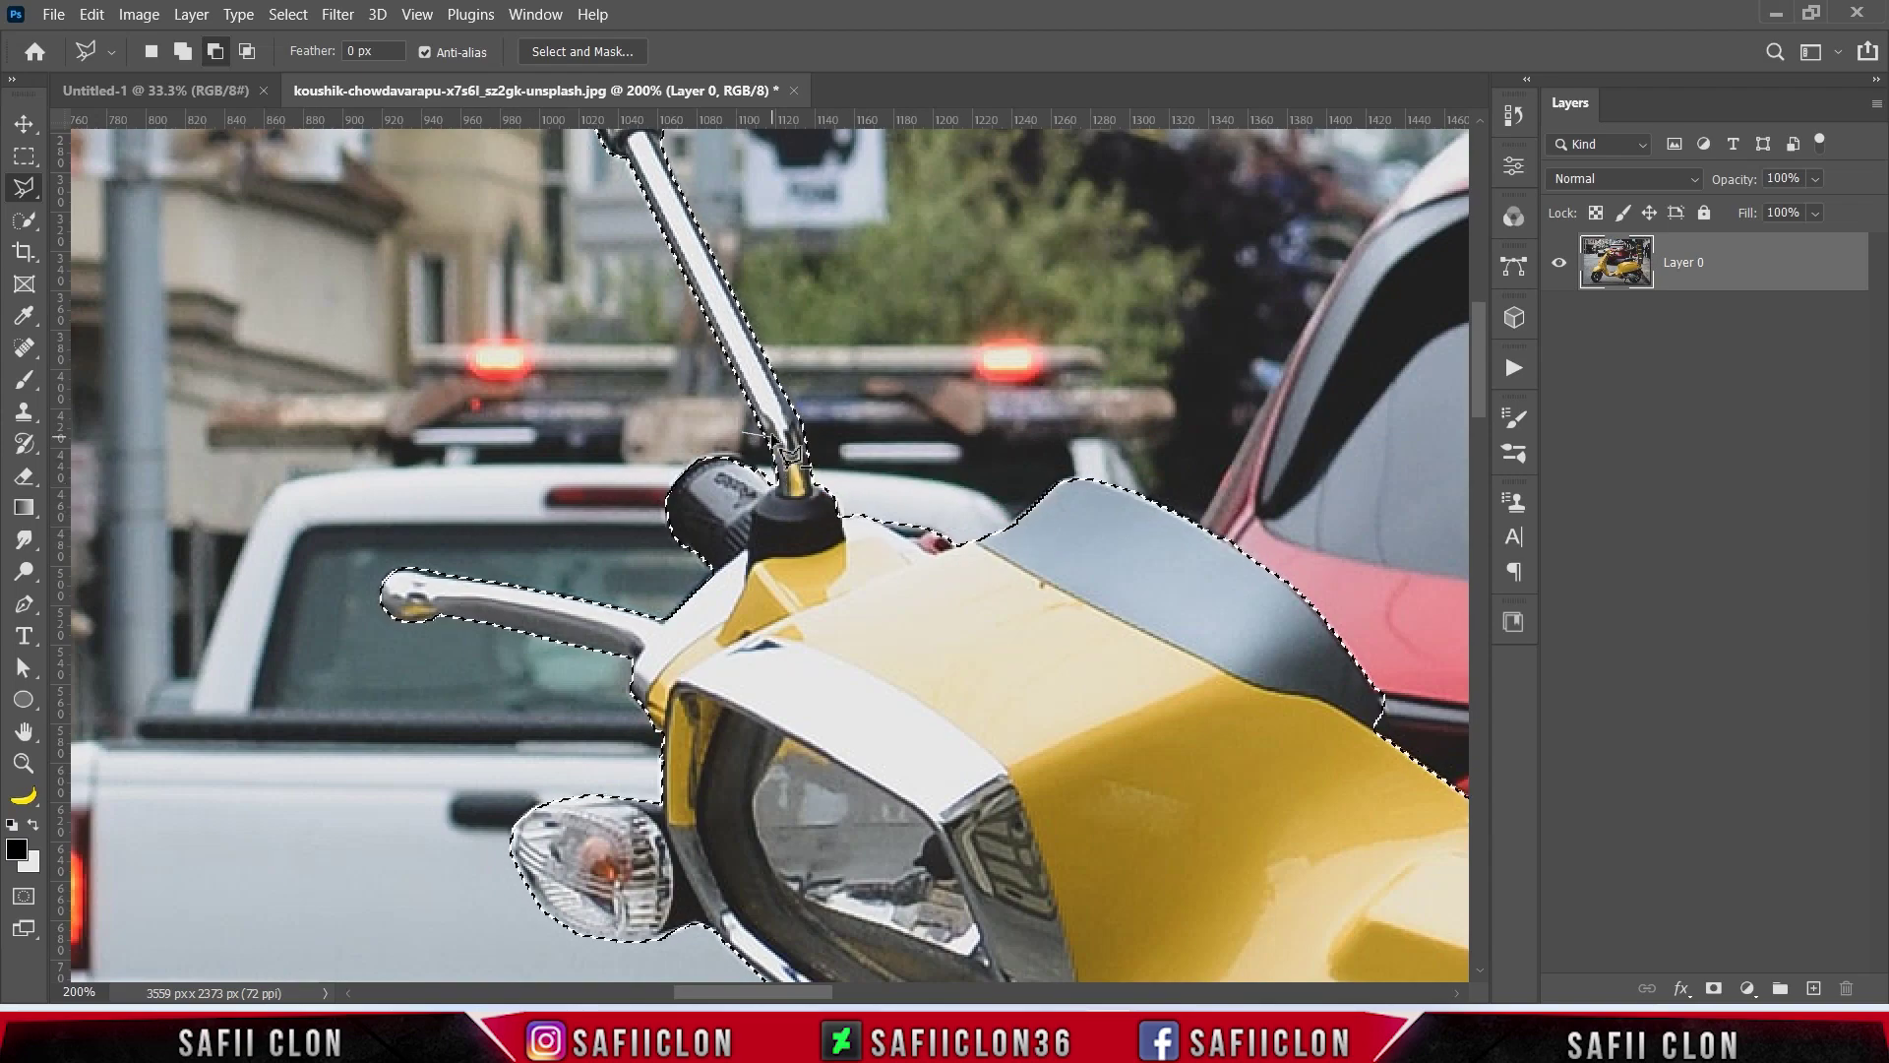
# Step: Subtract the lowest background gap between the front wheel's spokes from the selection
pyautogui.scroll(2, 477, 615)
pyautogui.hotkey('ctrl', '-')
pyautogui.scroll(-15, 494, 634)
pyautogui.hotkey('ctrl', '+')
pyautogui.click(415, 780)
pyautogui.click(456, 793)
pyautogui.click(528, 800)
pyautogui.click(608, 799)
pyautogui.click(684, 783)
pyautogui.click(782, 745)
pyautogui.doubleClick(492, 910)
# Step: Subtract the larger background gaps between the front wheel's lower spokes from the selection
pyautogui.scroll(2, 571, 679)
pyautogui.click(486, 635)
pyautogui.click(424, 593)
pyautogui.click(511, 445)
pyautogui.doubleClick(487, 629)
pyautogui.click(549, 560)
pyautogui.click(569, 645)
pyautogui.click(587, 599)
pyautogui.doubleClick(551, 564)
# Step: Subtract the small background gaps between the spokes along the middle of the front wheel's rim from the selection
pyautogui.scroll(4, 522, 601)
pyautogui.click(413, 650)
pyautogui.doubleClick(448, 686)
pyautogui.scroll(2, 433, 679)
pyautogui.click(467, 710)
pyautogui.click(397, 768)
pyautogui.doubleClick(419, 675)
pyautogui.scroll(2, 443, 679)
pyautogui.click(468, 716)
pyautogui.doubleClick(467, 660)
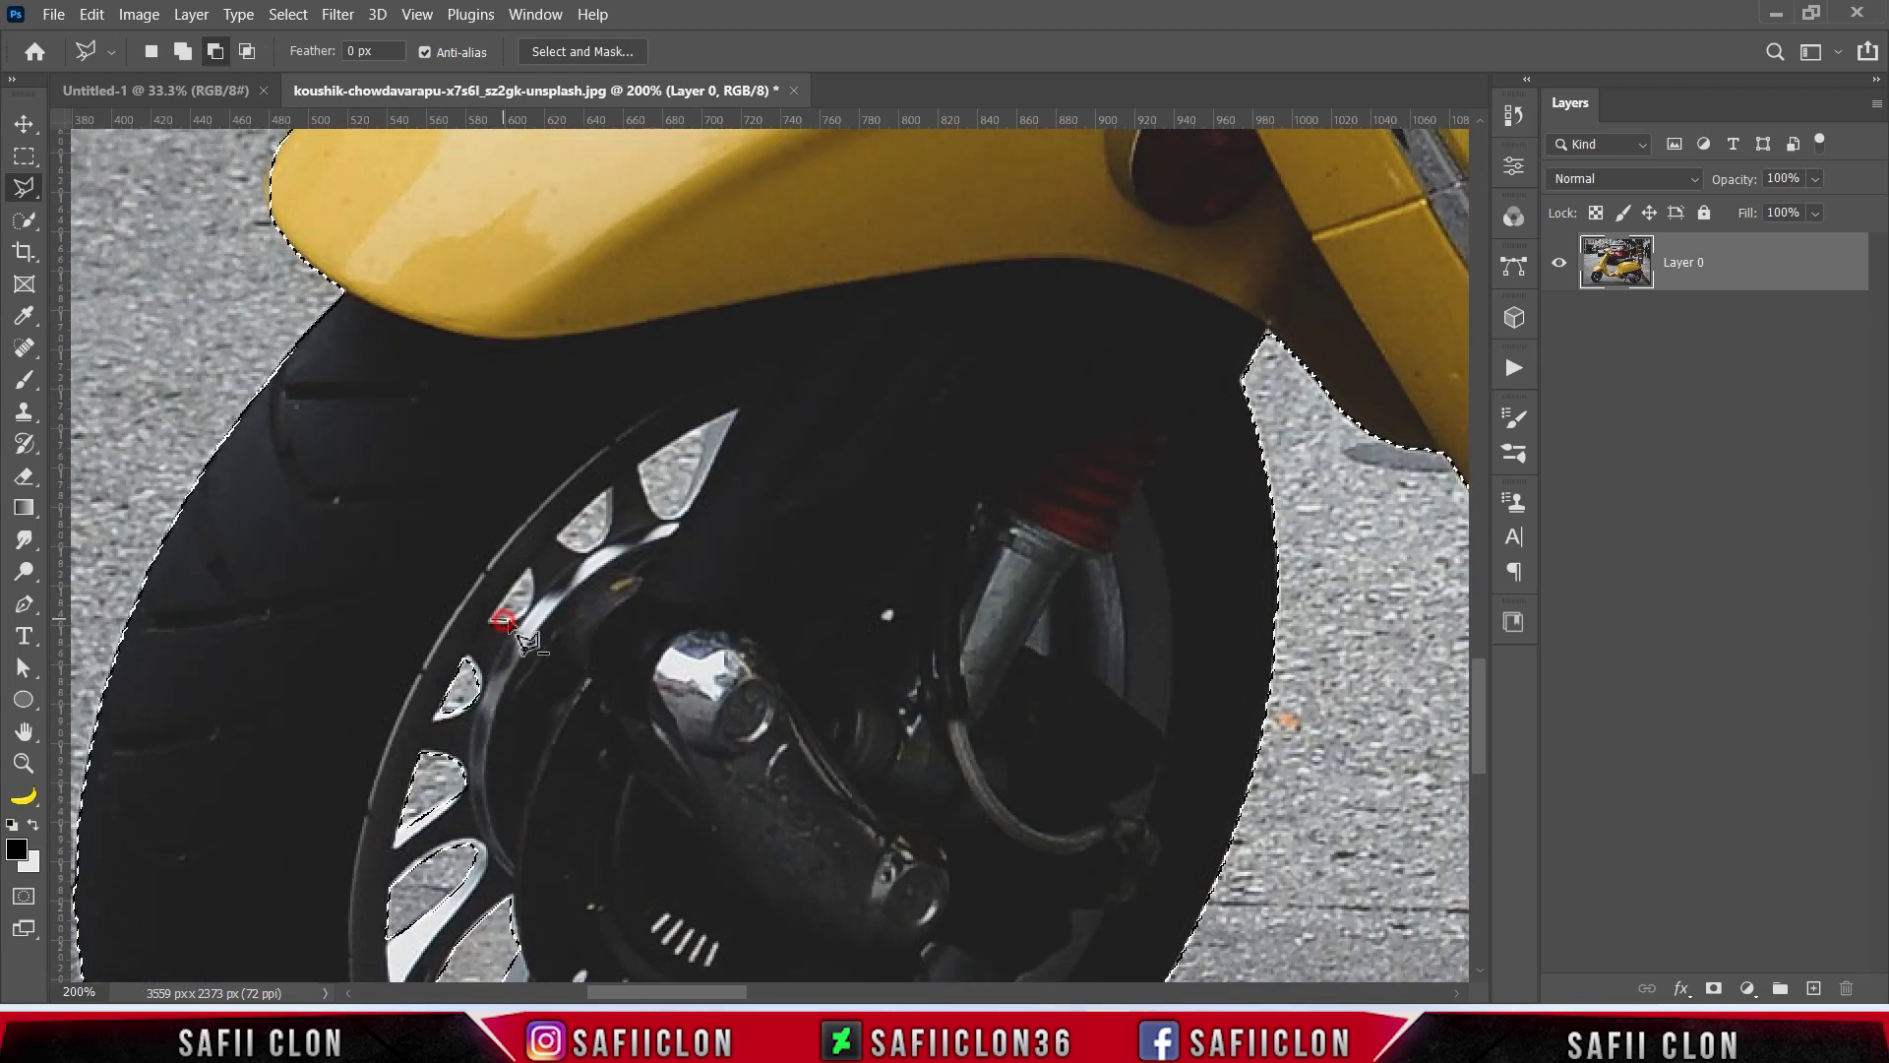
# Step: Subtract the remaining background gaps between the front wheel's upper spokes from the selection
pyautogui.doubleClick(530, 571)
pyautogui.scroll(1, 541, 581)
pyautogui.click(606, 531)
pyautogui.click(559, 576)
pyautogui.click(639, 505)
pyautogui.click(673, 558)
pyautogui.click(736, 452)
pyautogui.click(640, 506)
# Step: Subtract the background gaps between the rear wheel's spokes from the selection
pyautogui.scroll(-4, 689, 531)
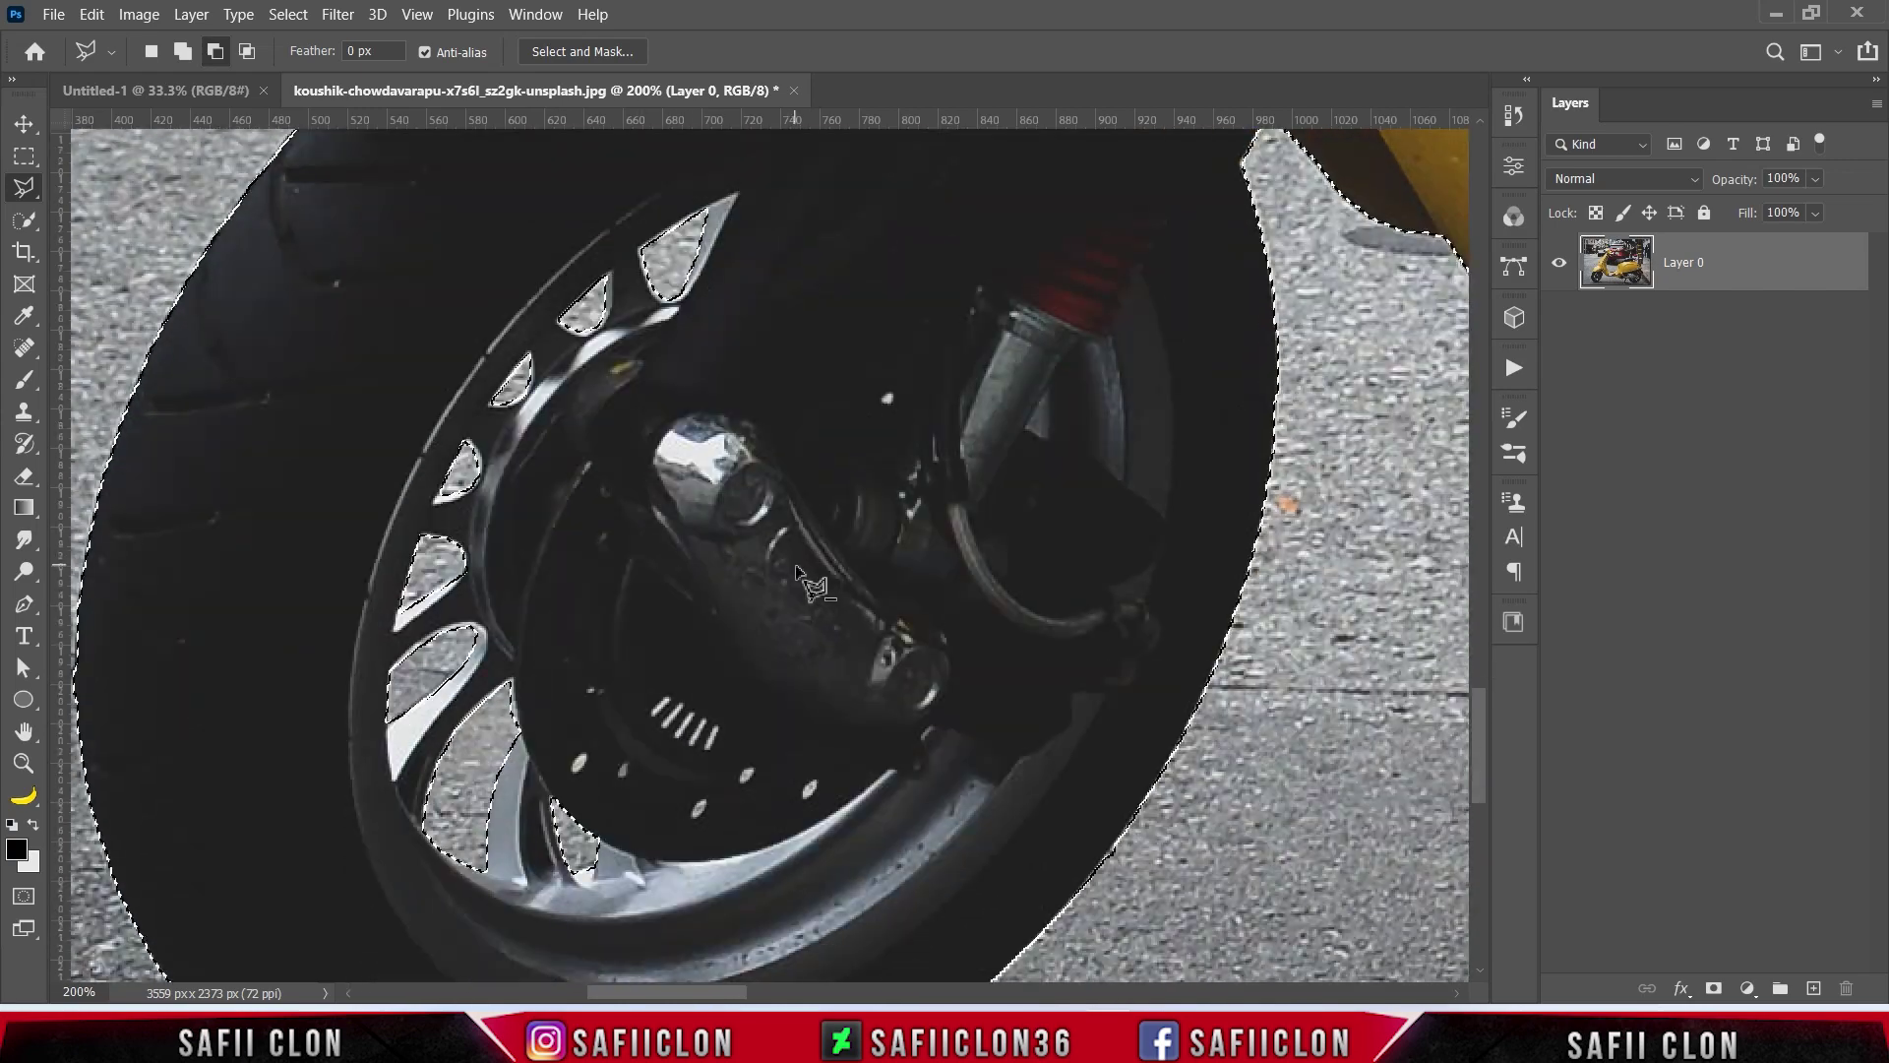
pyautogui.hotkey('ctrl', '-')
pyautogui.hscroll(12, 1001, 954)
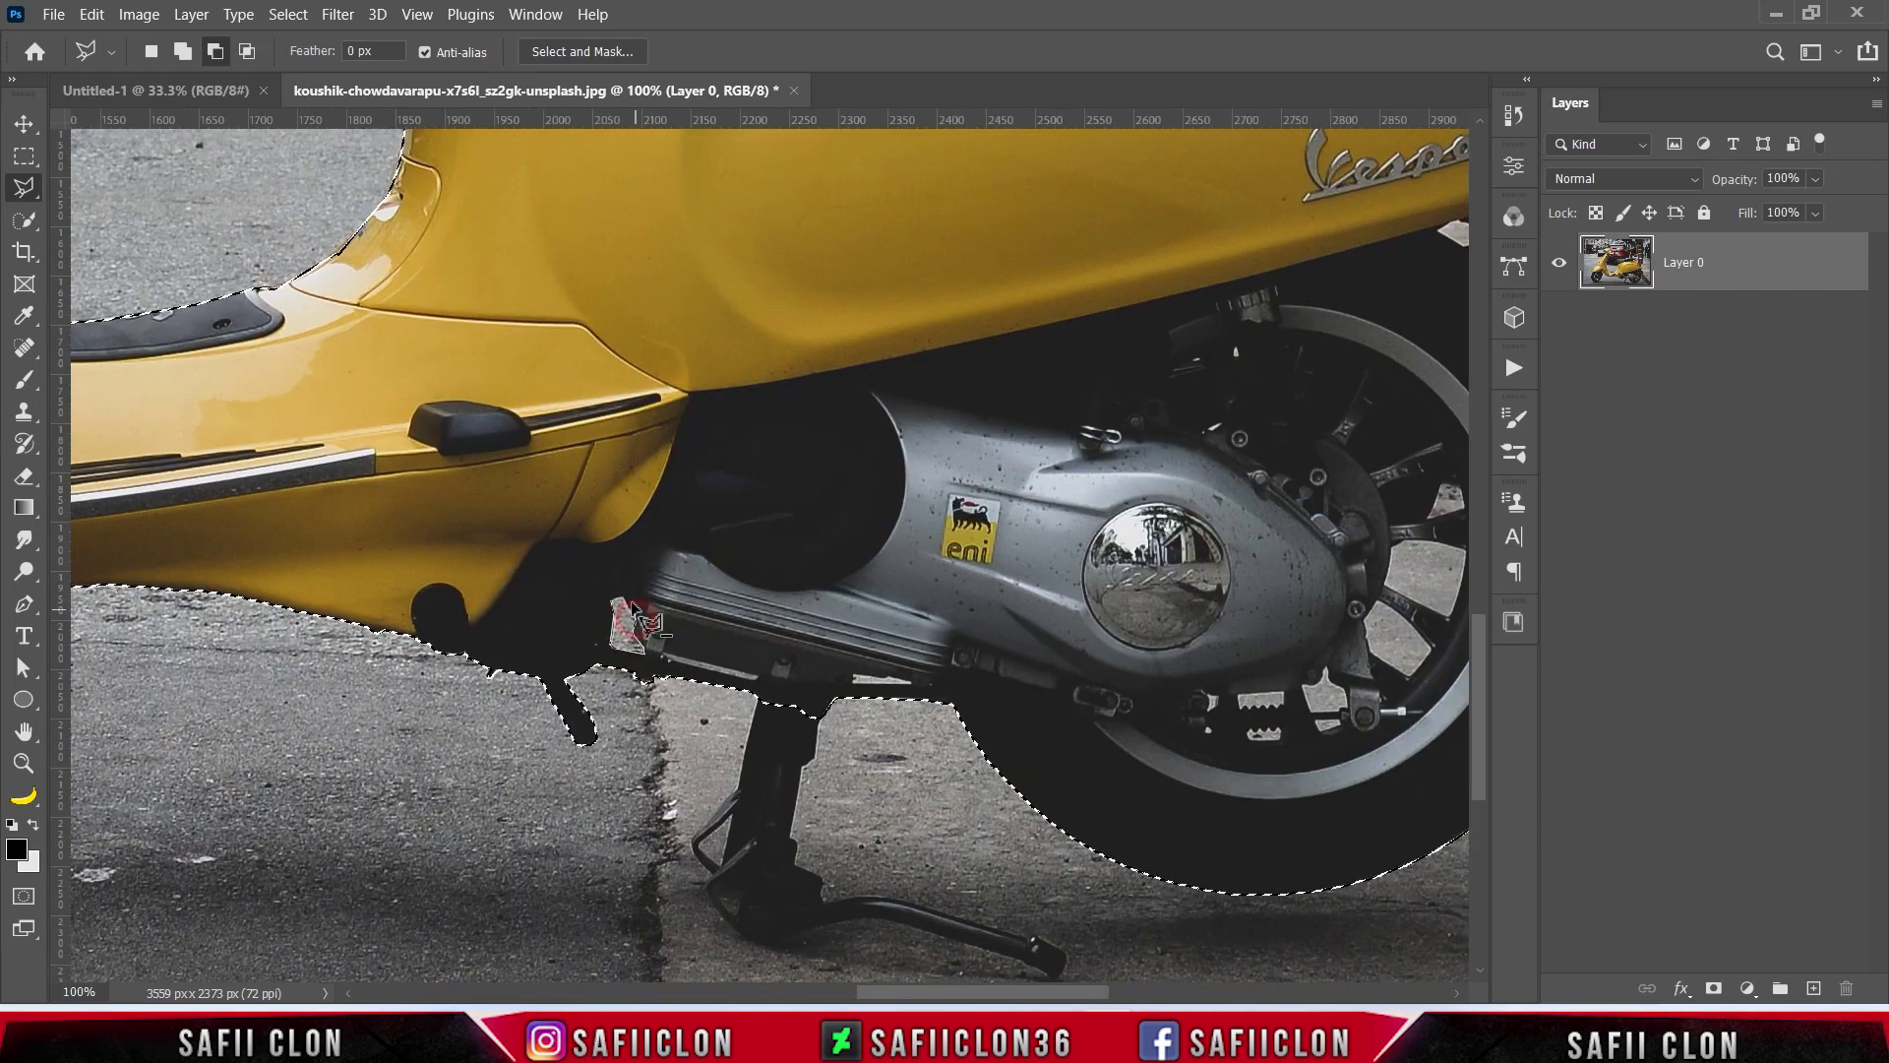
pyautogui.hscroll(5, 1019, 993)
pyautogui.click(924, 650)
pyautogui.doubleClick(896, 617)
pyautogui.click(878, 587)
pyautogui.click(942, 614)
pyautogui.click(960, 550)
pyautogui.click(911, 540)
pyautogui.doubleClick(888, 547)
pyautogui.click(923, 518)
pyautogui.click(957, 489)
pyautogui.doubleClick(936, 484)
# Step: Subtract the small background gap beside the rear wheel's axle from the selection
pyautogui.click(839, 694)
pyautogui.click(819, 670)
pyautogui.doubleClick(798, 693)
pyautogui.doubleClick(816, 734)
# Step: Subtract the small background gaps above the red rear reflector and below the engine from the selection
pyautogui.scroll(2, 865, 630)
pyautogui.click(961, 443)
pyautogui.click(974, 425)
pyautogui.doubleClick(934, 424)
pyautogui.click(1008, 478)
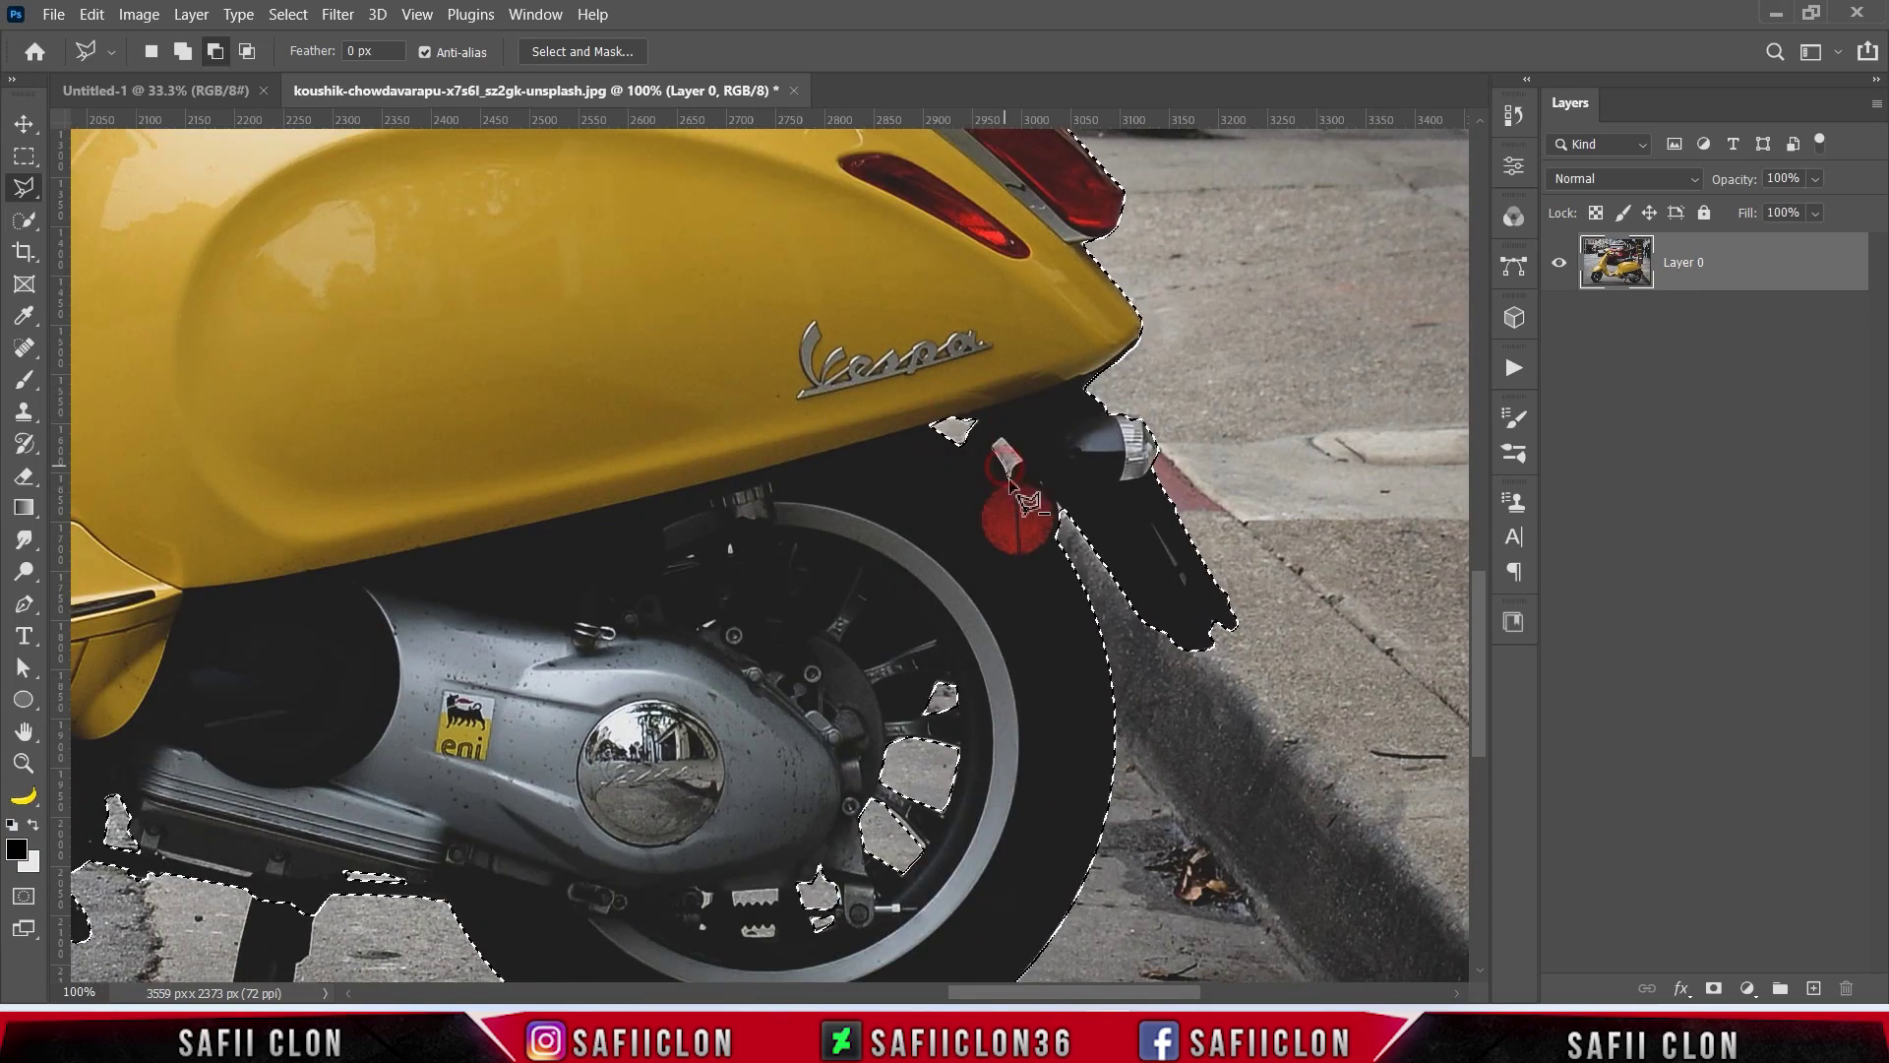
pyautogui.doubleClick(987, 443)
pyautogui.scroll(-2, 984, 551)
pyautogui.doubleClick(756, 782)
# Step: Add a layer mask from the selection to Layer 0 to hide the street background
pyautogui.hotkey('ctrl', '-')
pyautogui.scroll(3, 1194, 726)
pyautogui.scroll(-2, 1194, 724)
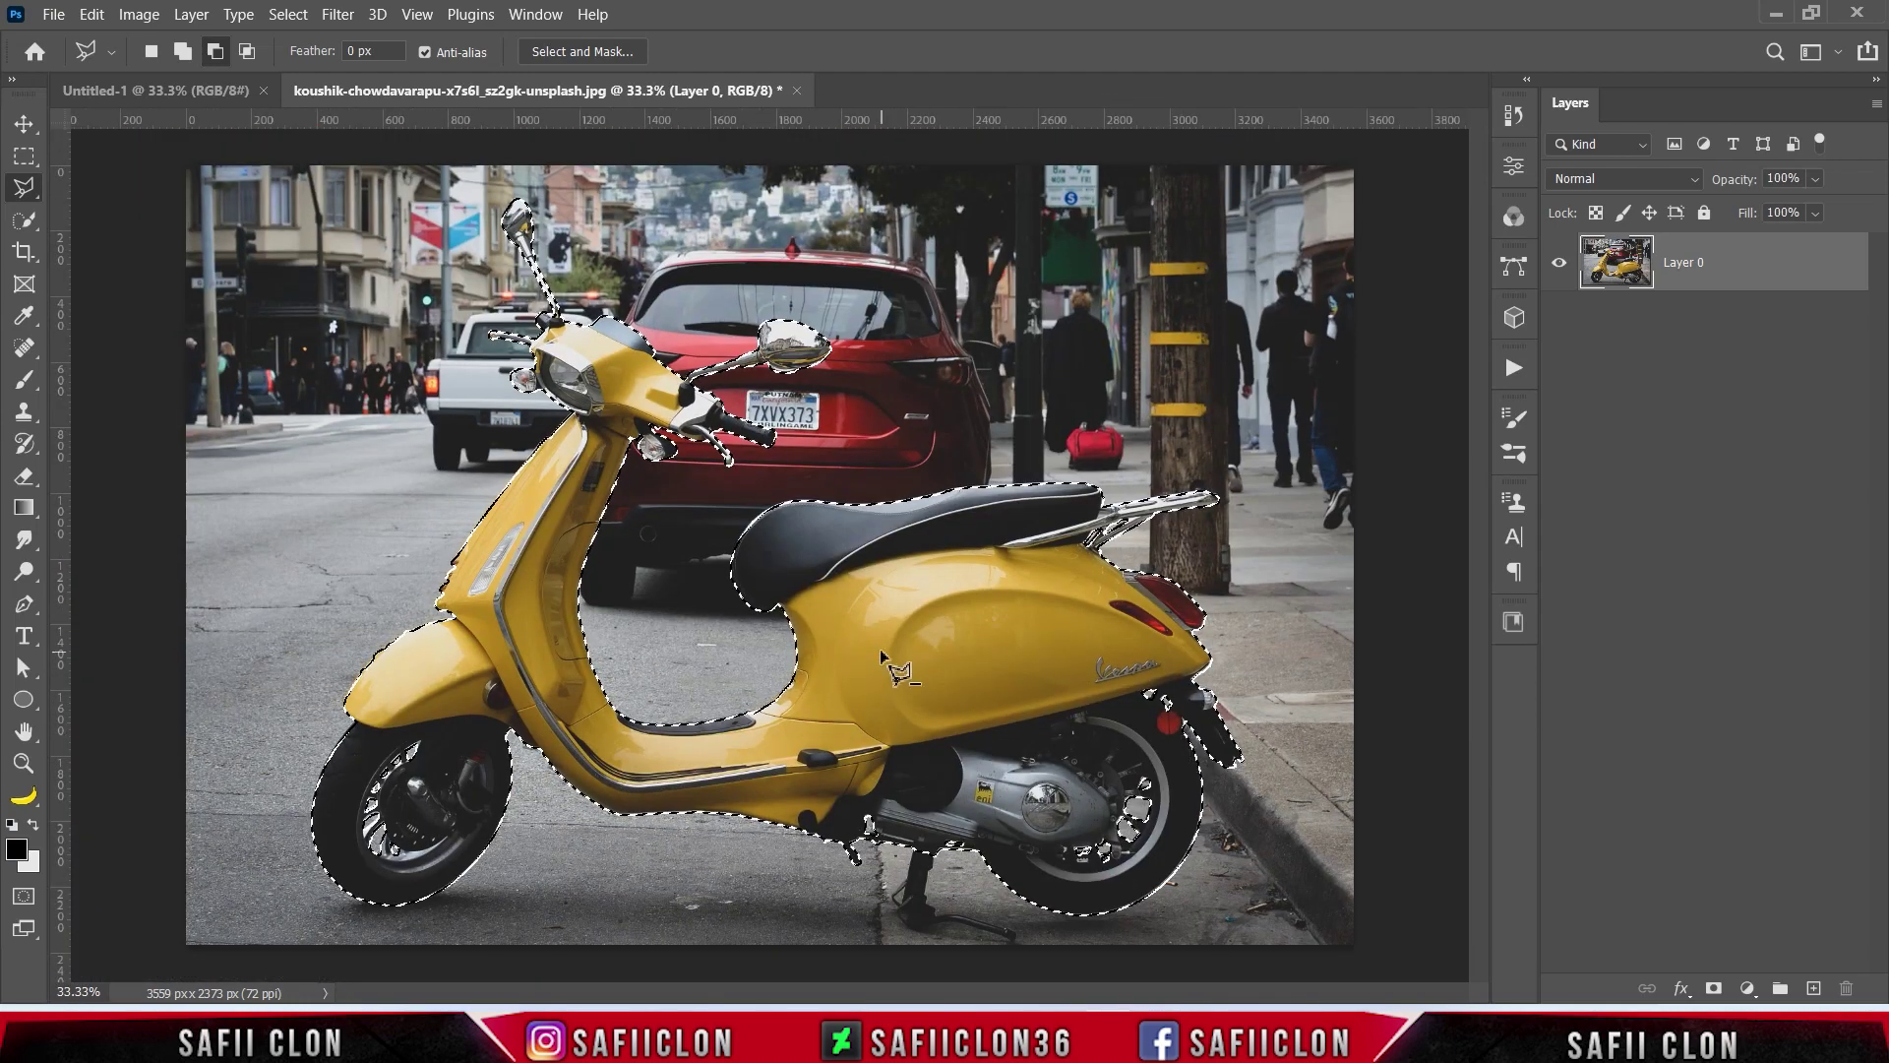
pyautogui.click(1751, 260)
pyautogui.click(1714, 987)
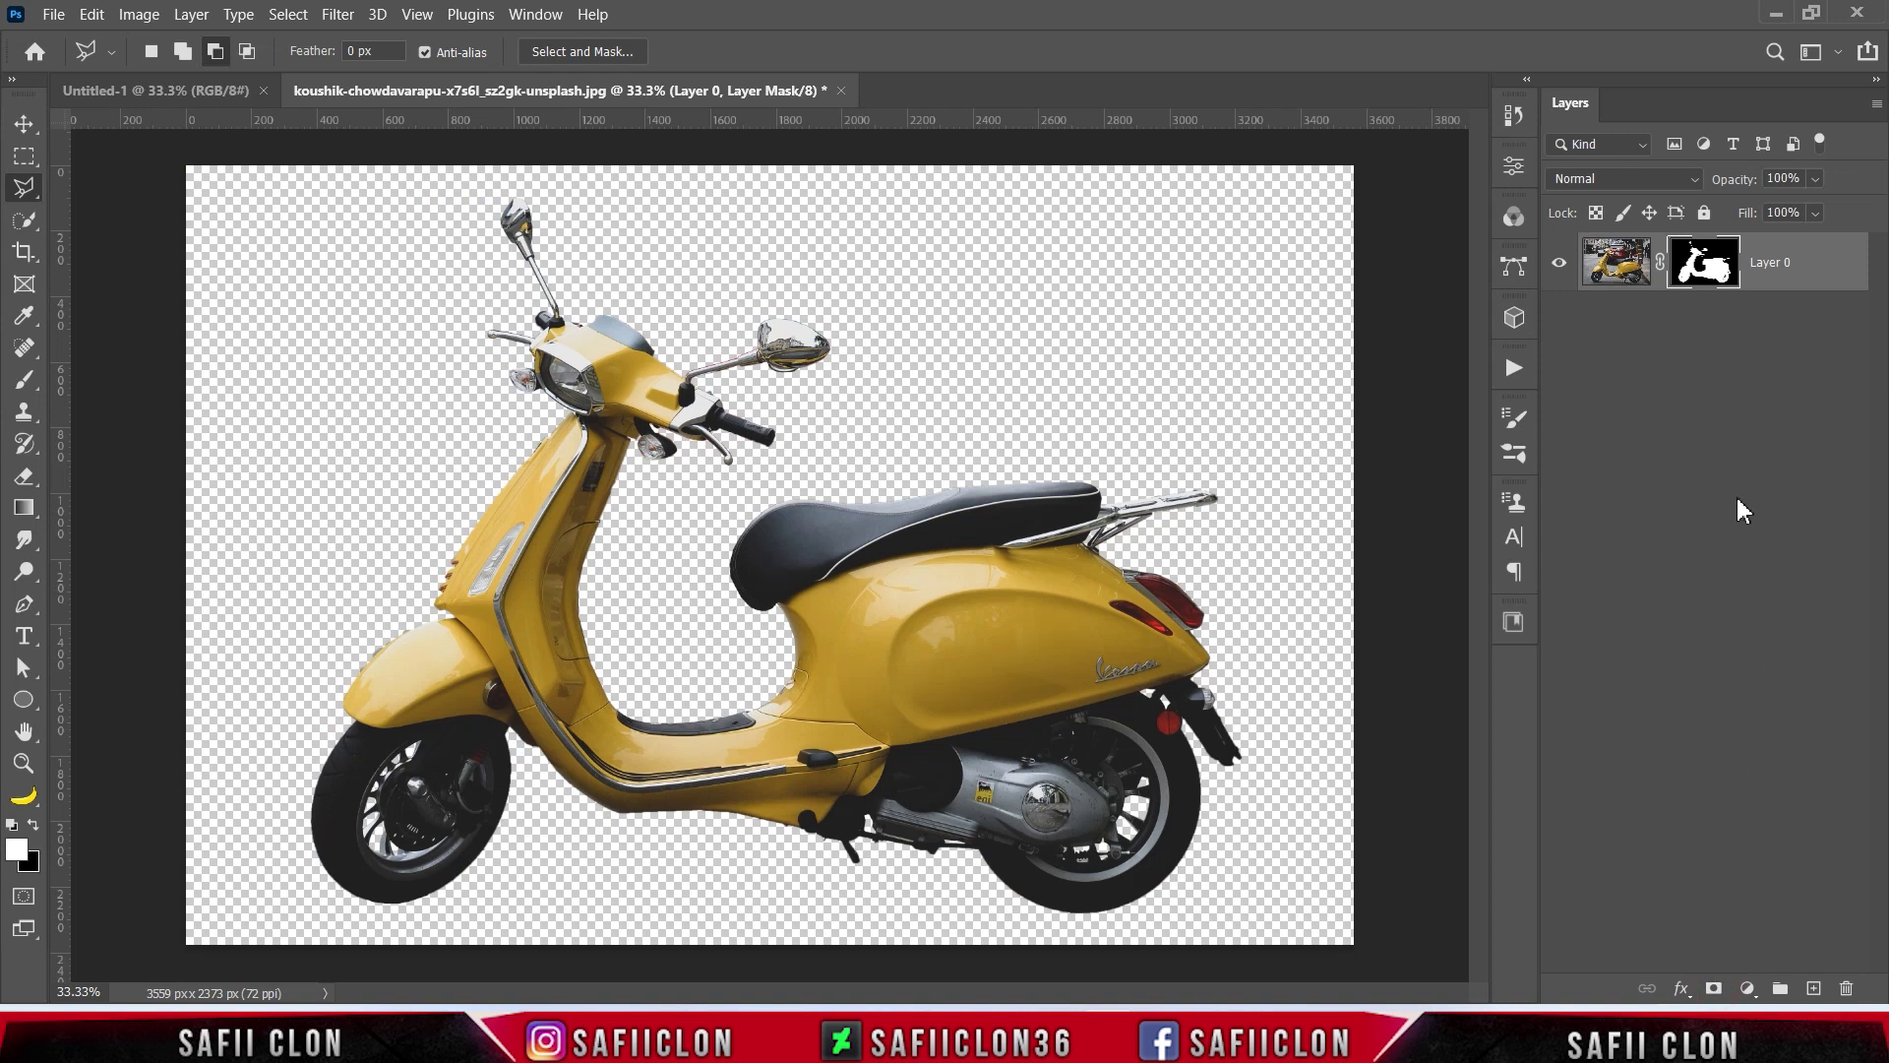
# Step: Copy the masked scooter into the Untitled-1 document and scale it to about 1150 px wide near the canvas centre
pyautogui.click(1556, 265)
pyautogui.moveTo(1829, 278); pyautogui.dragTo(860, 494)
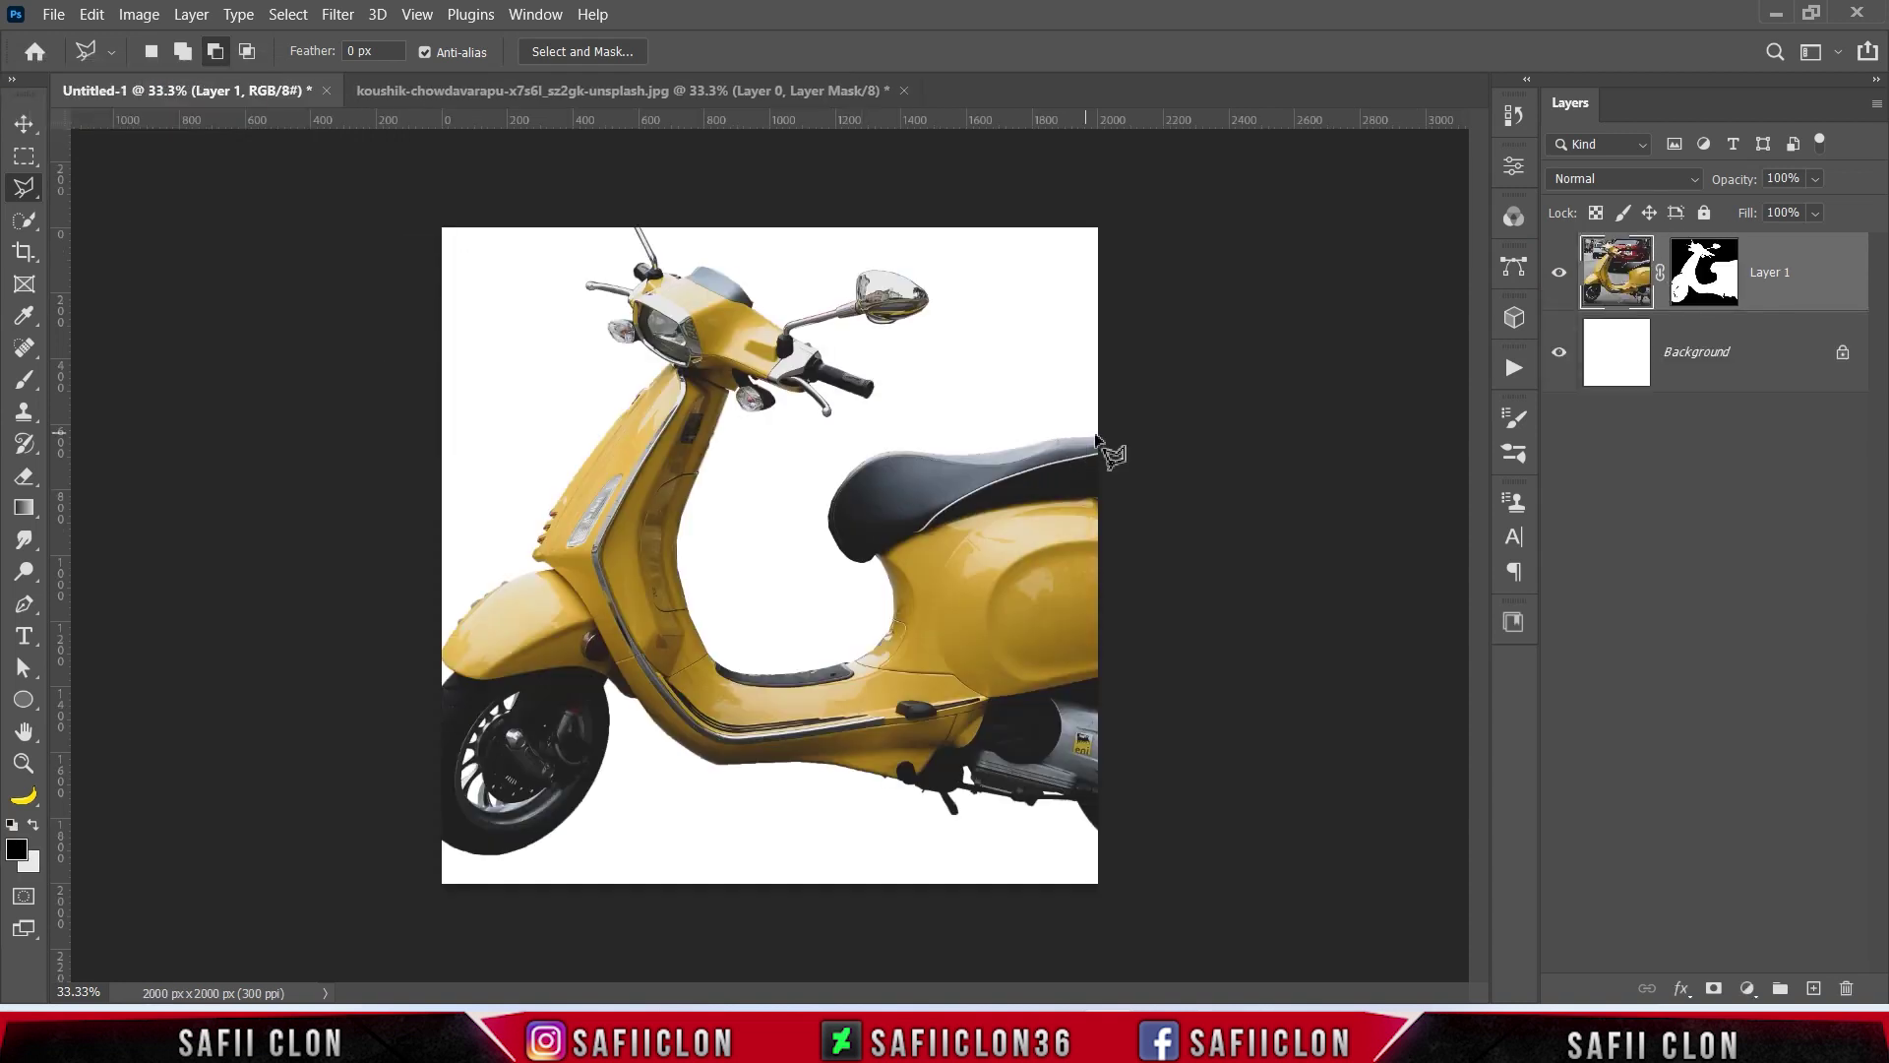
pyautogui.hotkey('ctrl', 't')
pyautogui.moveTo(285, 895); pyautogui.dragTo(578, 700)
pyautogui.moveTo(906, 569); pyautogui.dragTo(807, 644)
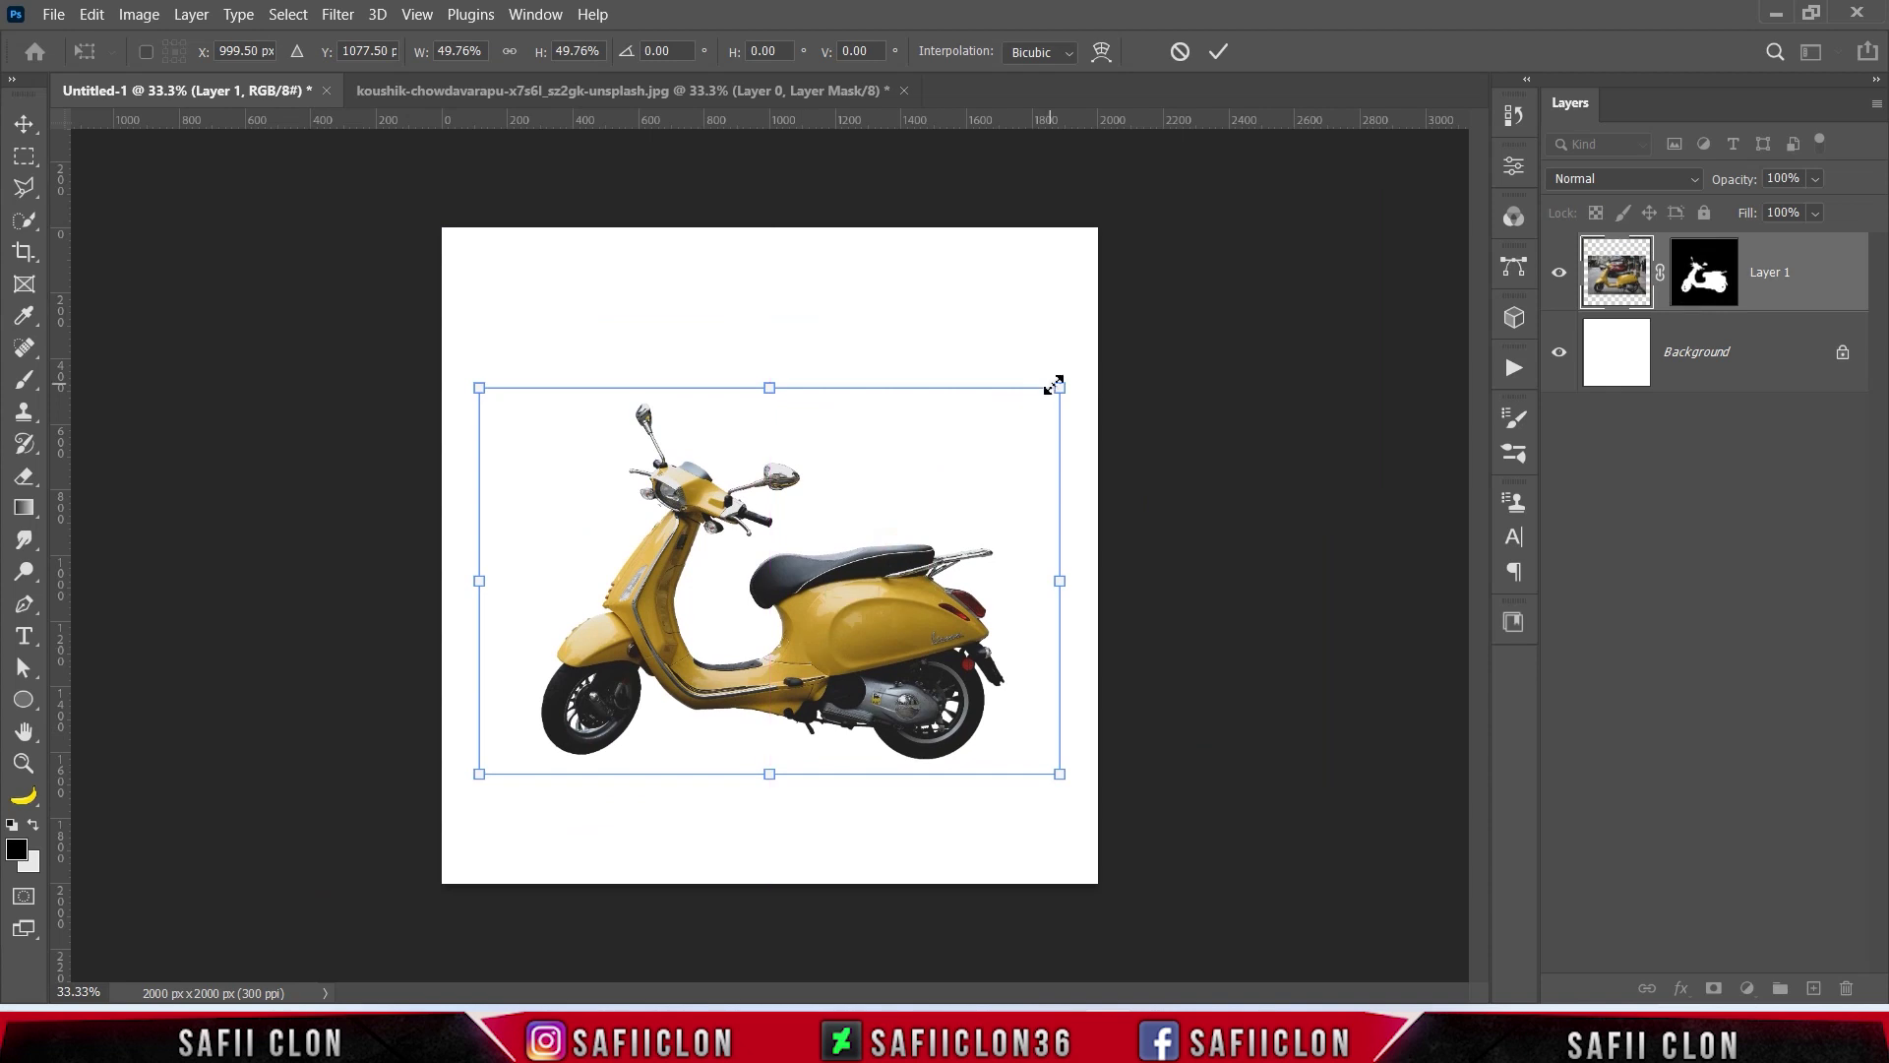
pyautogui.moveTo(1058, 388); pyautogui.dragTo(1011, 420)
pyautogui.moveTo(826, 667); pyautogui.dragTo(896, 595)
pyautogui.moveTo(1023, 366); pyautogui.dragTo(1017, 369)
pyautogui.moveTo(918, 532); pyautogui.dragTo(921, 529)
pyautogui.click(1220, 52)
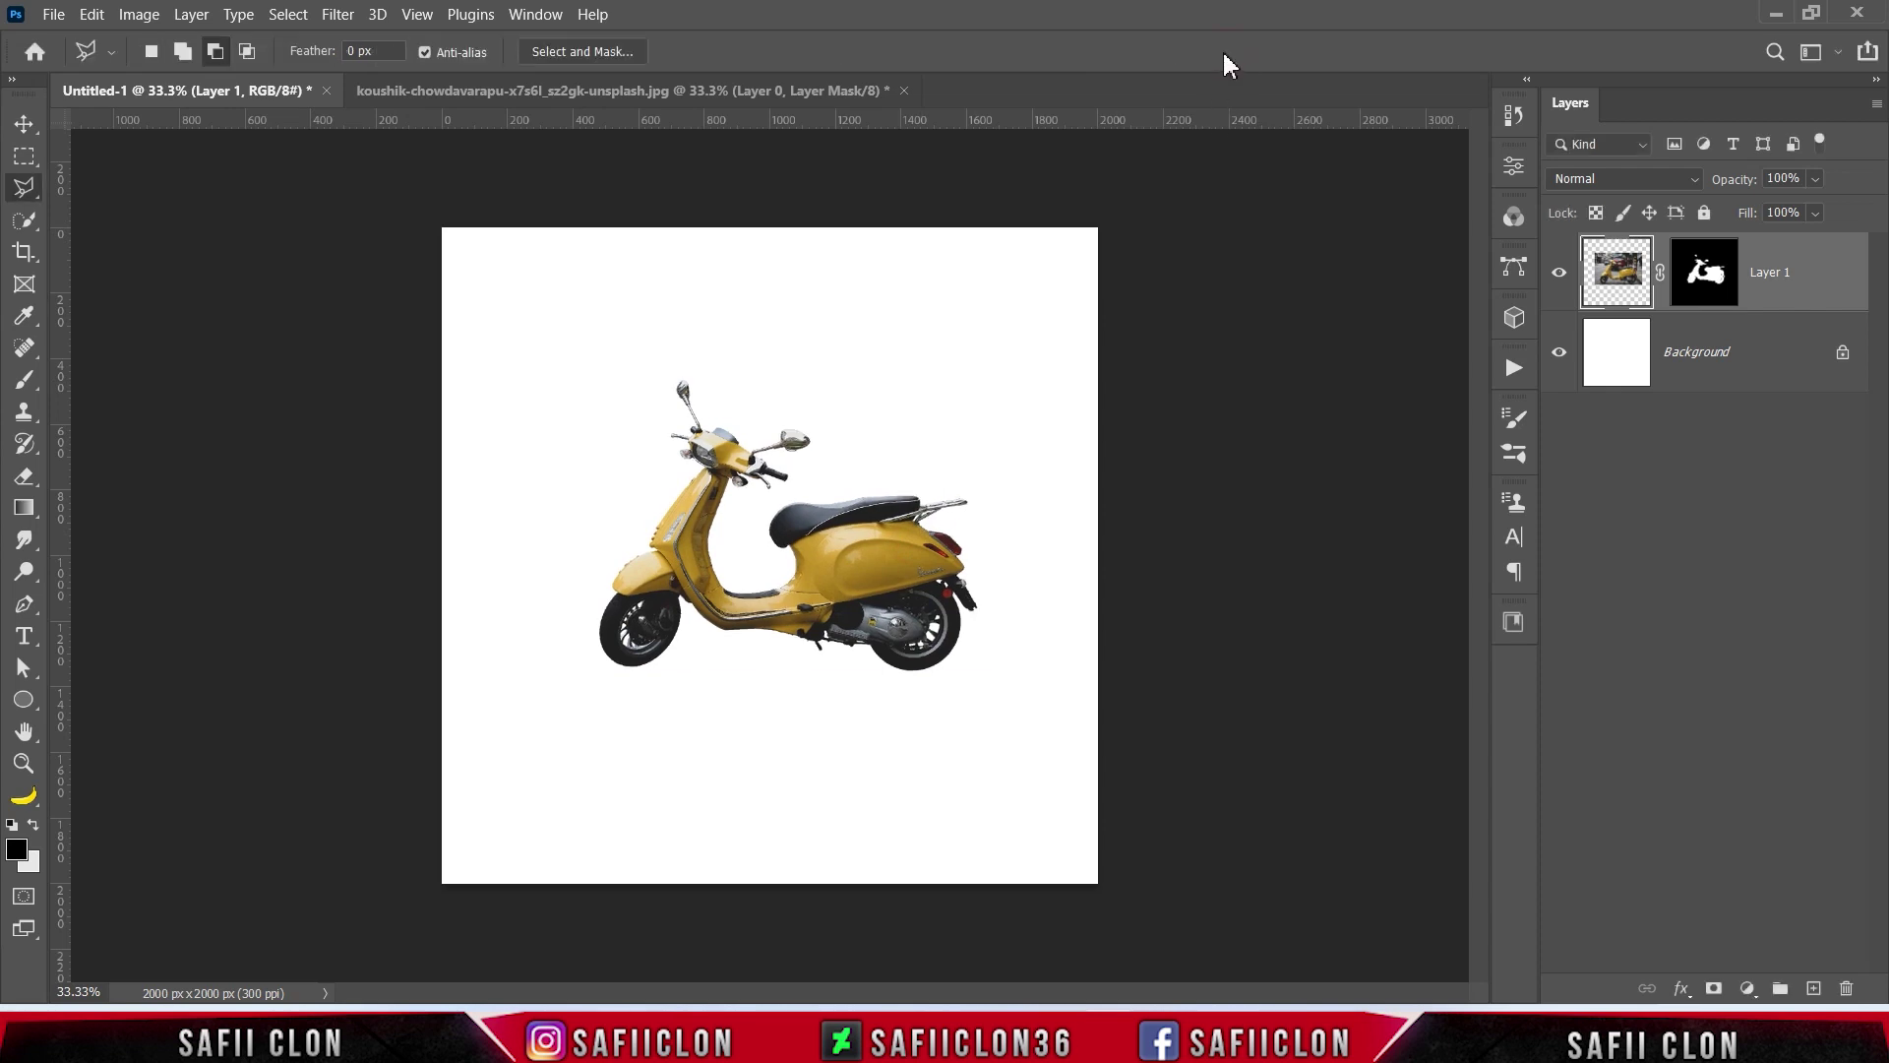
# Step: Open the blue wave-like painting image and copy it into Untitled-1 as a layer beneath the scooter
pyautogui.click(55, 14)
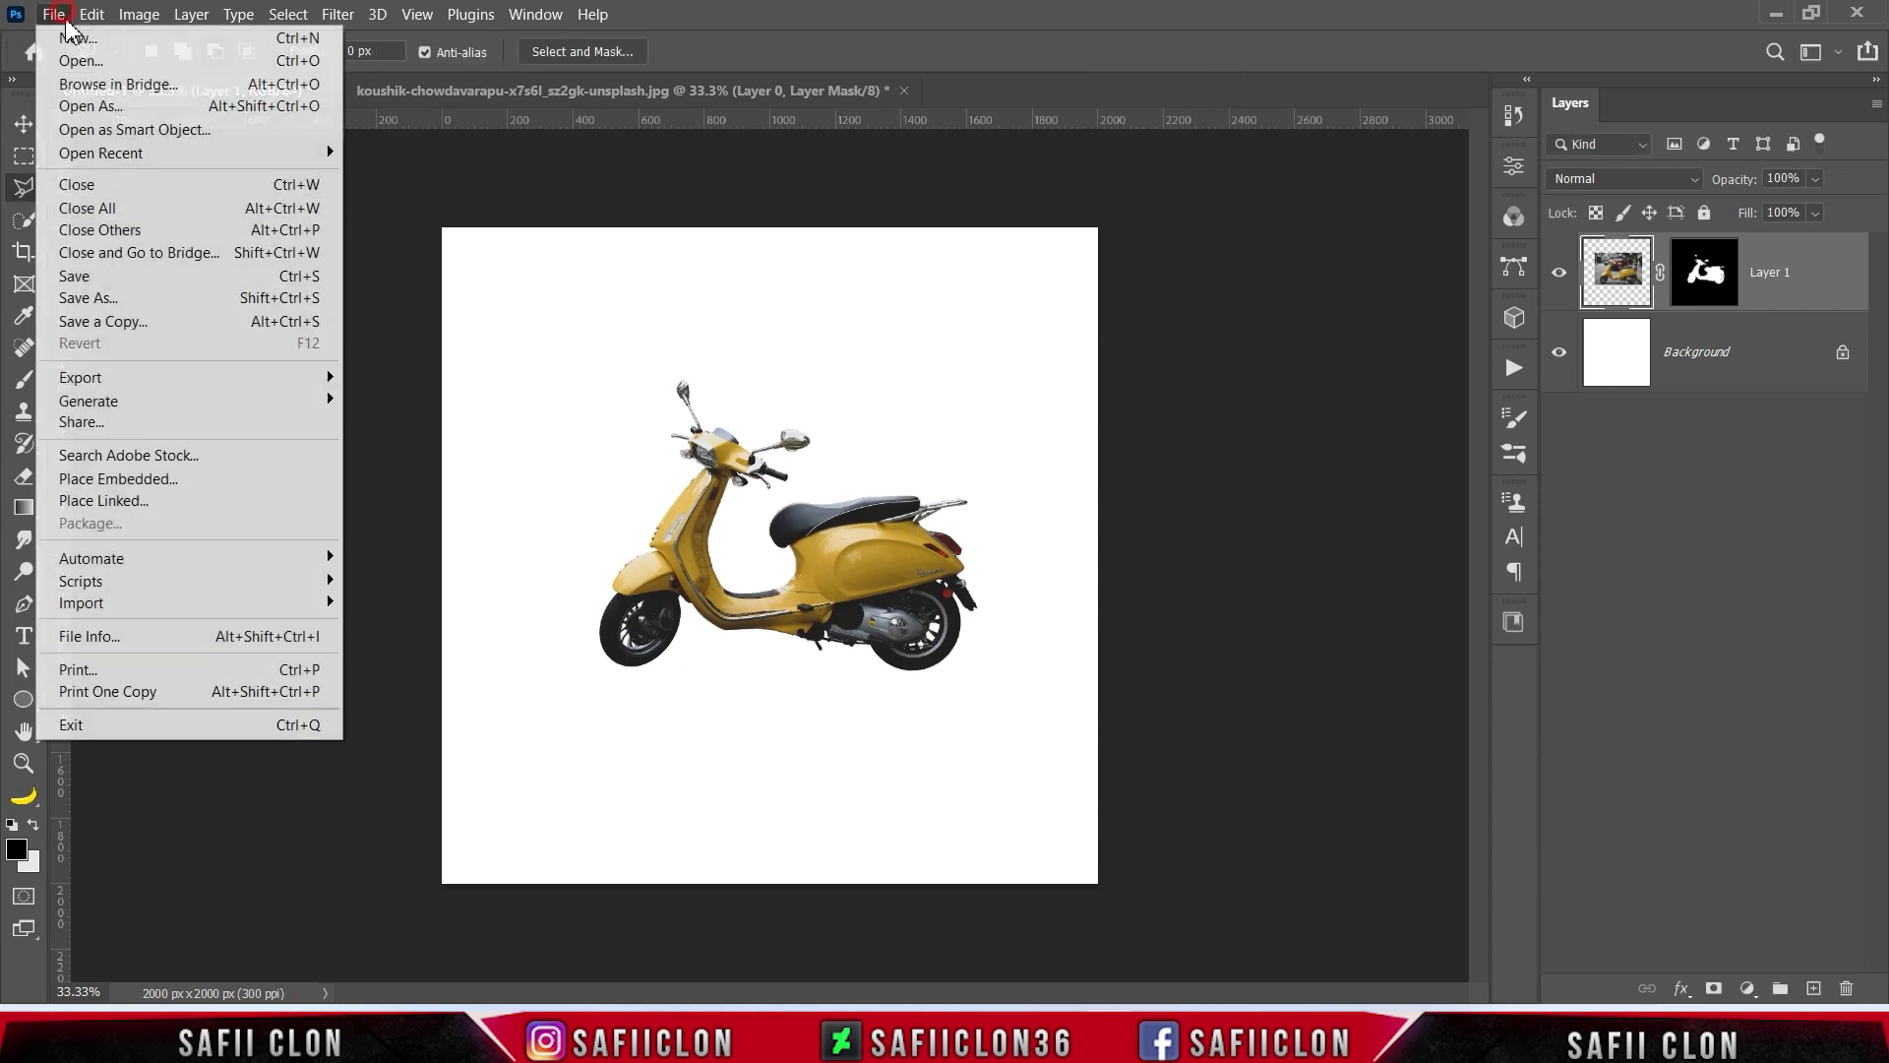
pyautogui.click(81, 57)
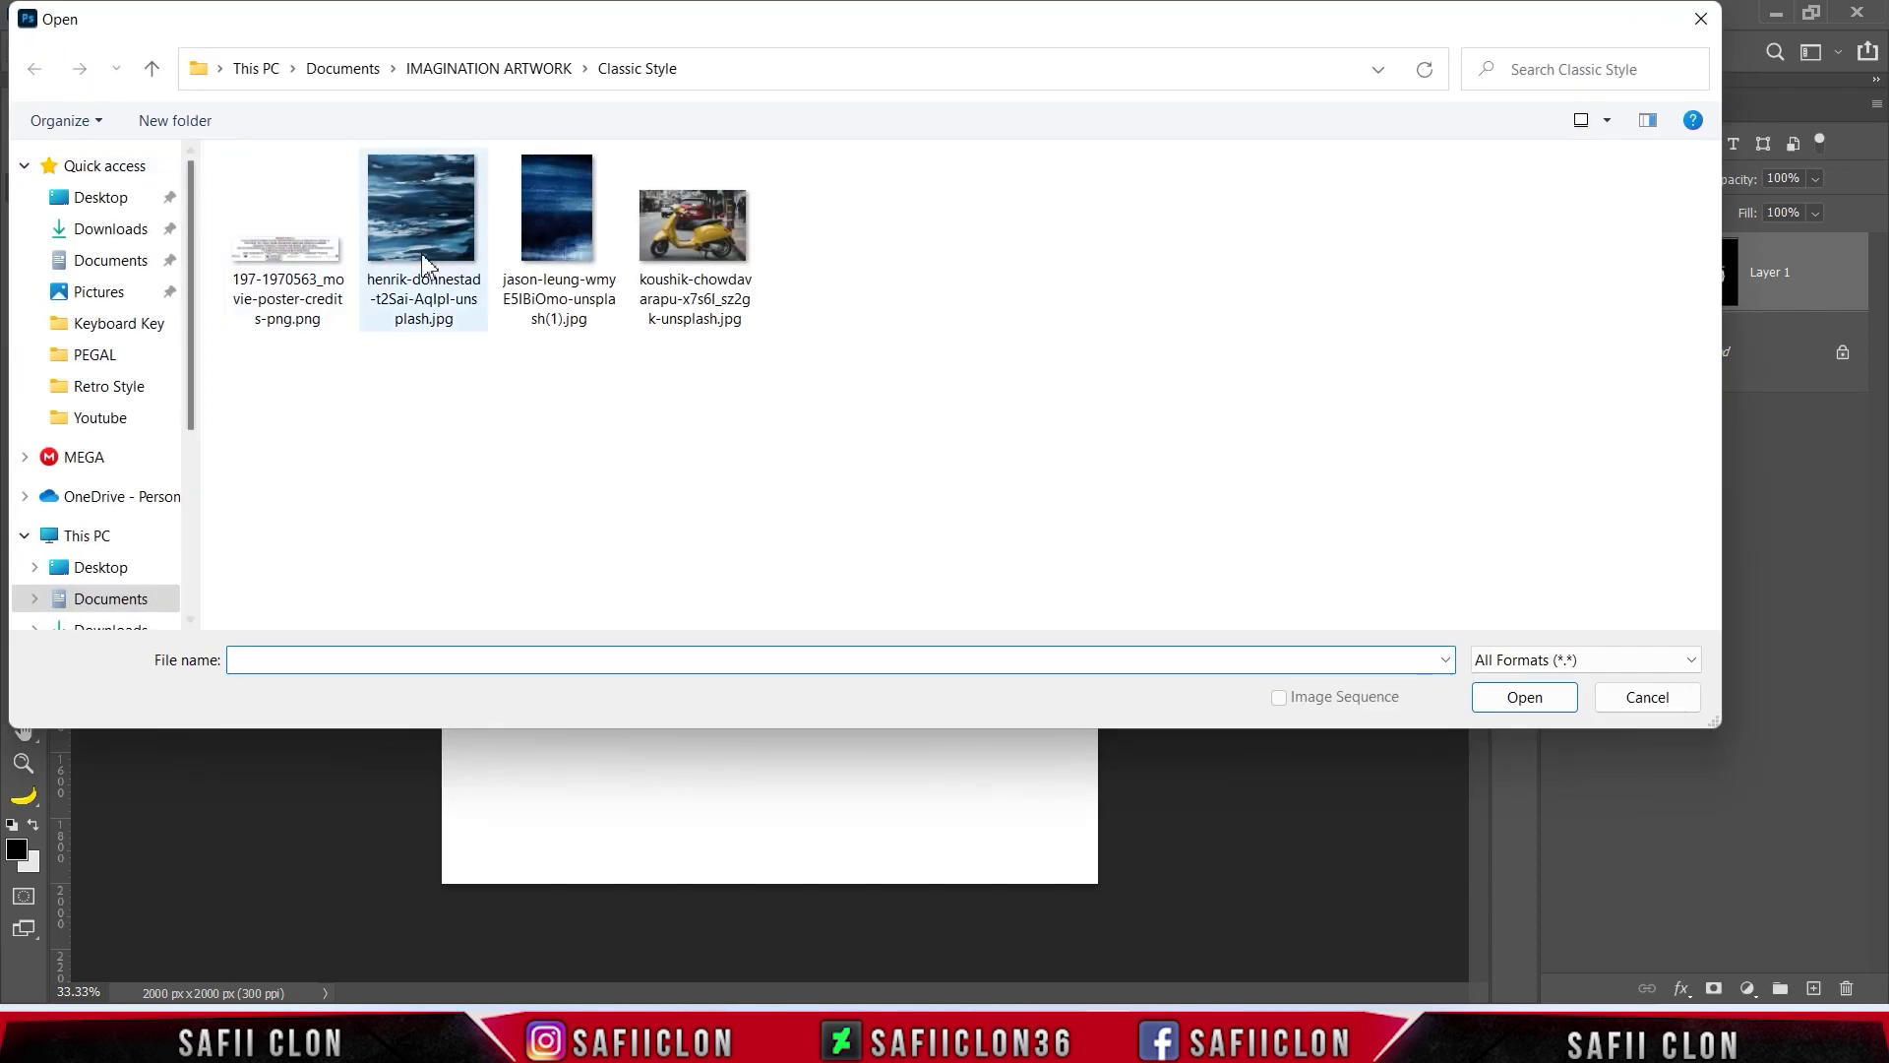
pyautogui.click(443, 231)
pyautogui.click(1495, 699)
pyautogui.moveTo(1773, 285); pyautogui.dragTo(833, 531)
pyautogui.moveTo(1742, 289); pyautogui.dragTo(1742, 393)
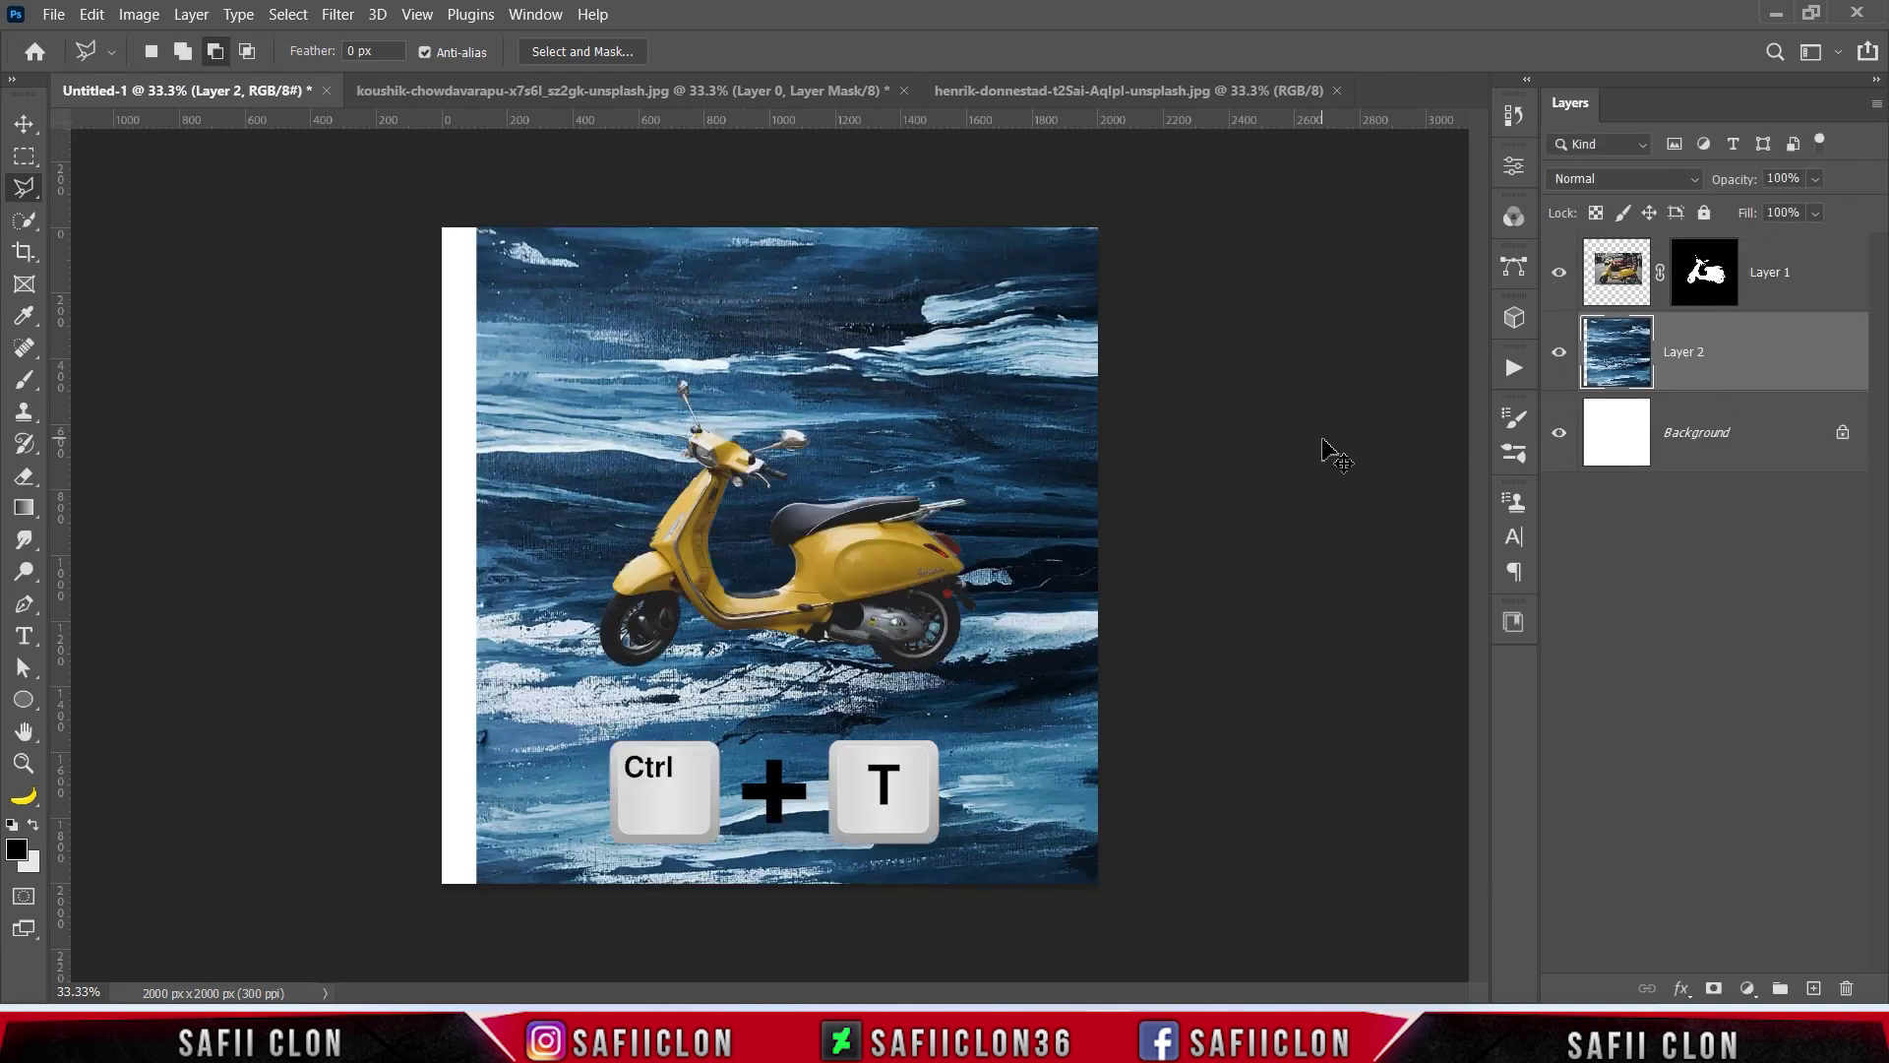
# Step: Reposition the blue painting layer and scale it to 101.94% so it covers the whole canvas
pyautogui.hotkey('ctrl', 't')
pyautogui.moveTo(1052, 596); pyautogui.dragTo(983, 592)
pyautogui.moveTo(1026, 455)
pyautogui.mouseDown()
pyautogui.moveTo(1028, 425)
pyautogui.moveTo(1032, 463)
pyautogui.mouseUp()
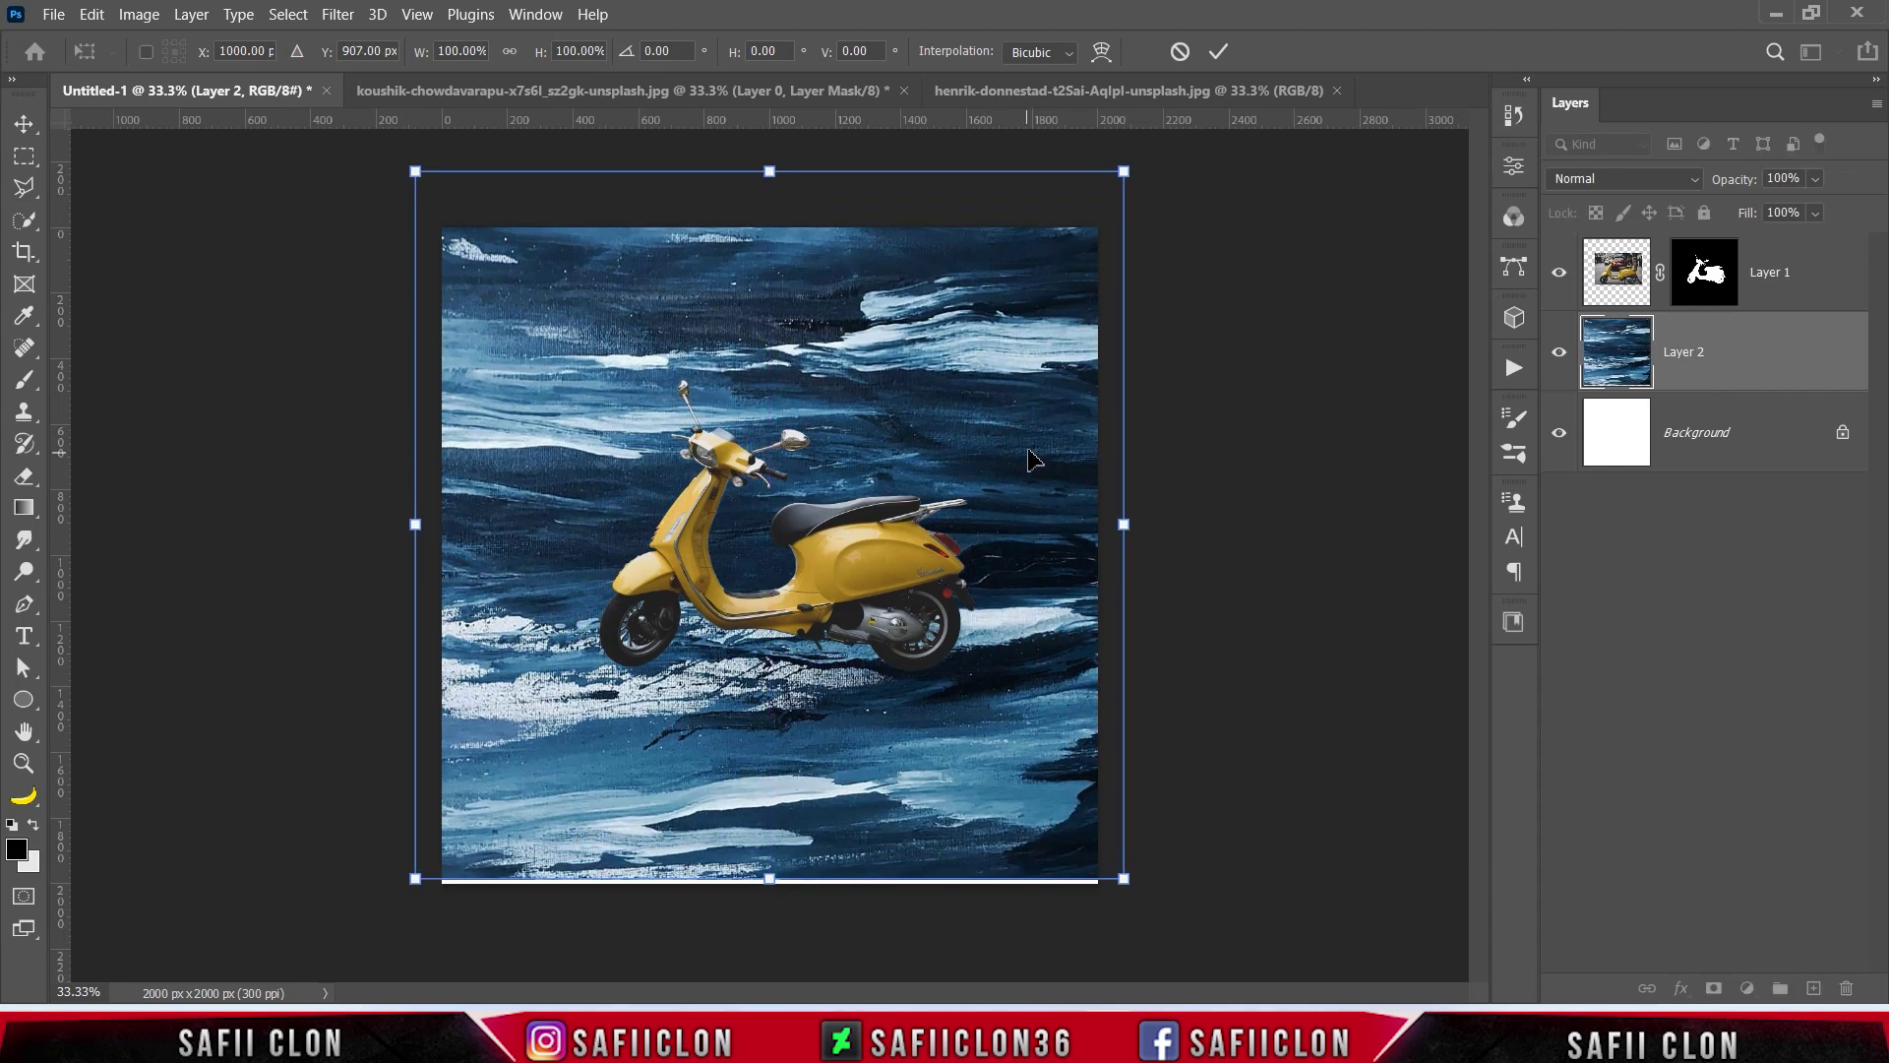
pyautogui.moveTo(1123, 877); pyautogui.dragTo(1132, 872)
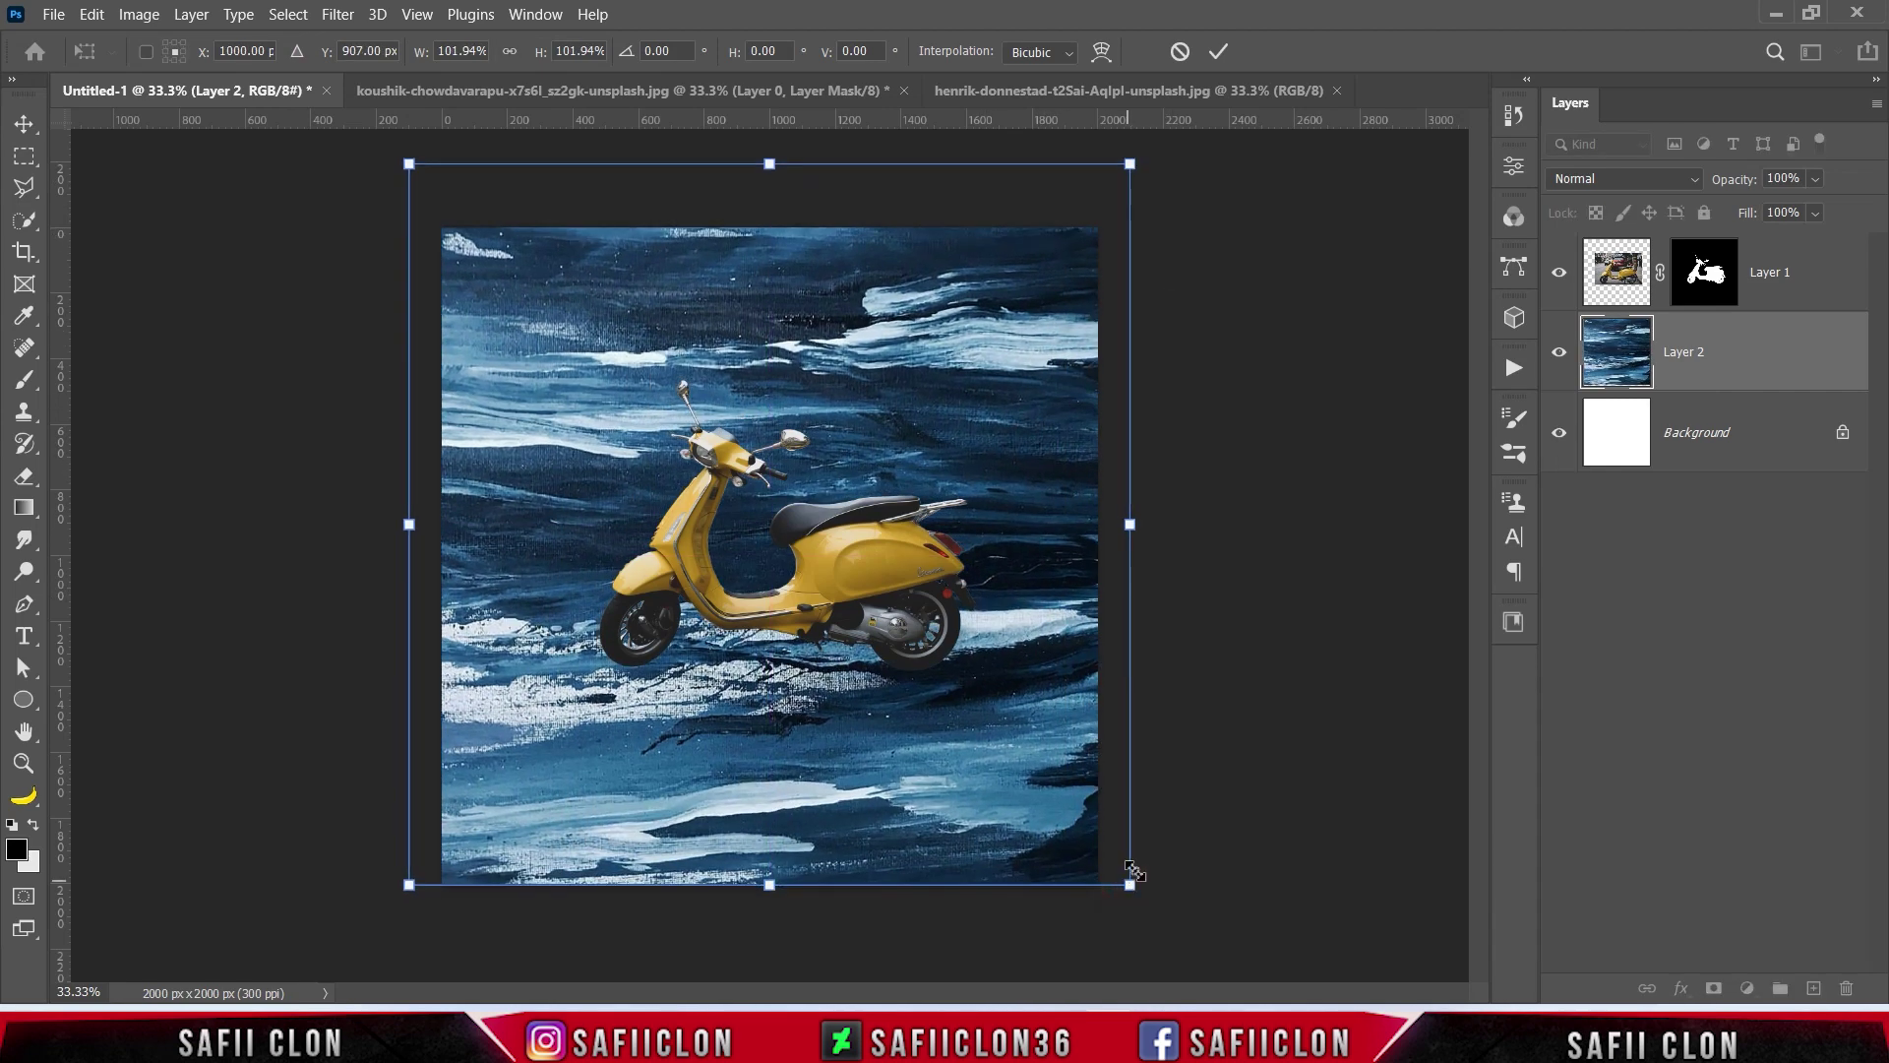
pyautogui.click(1221, 51)
pyautogui.press('l')
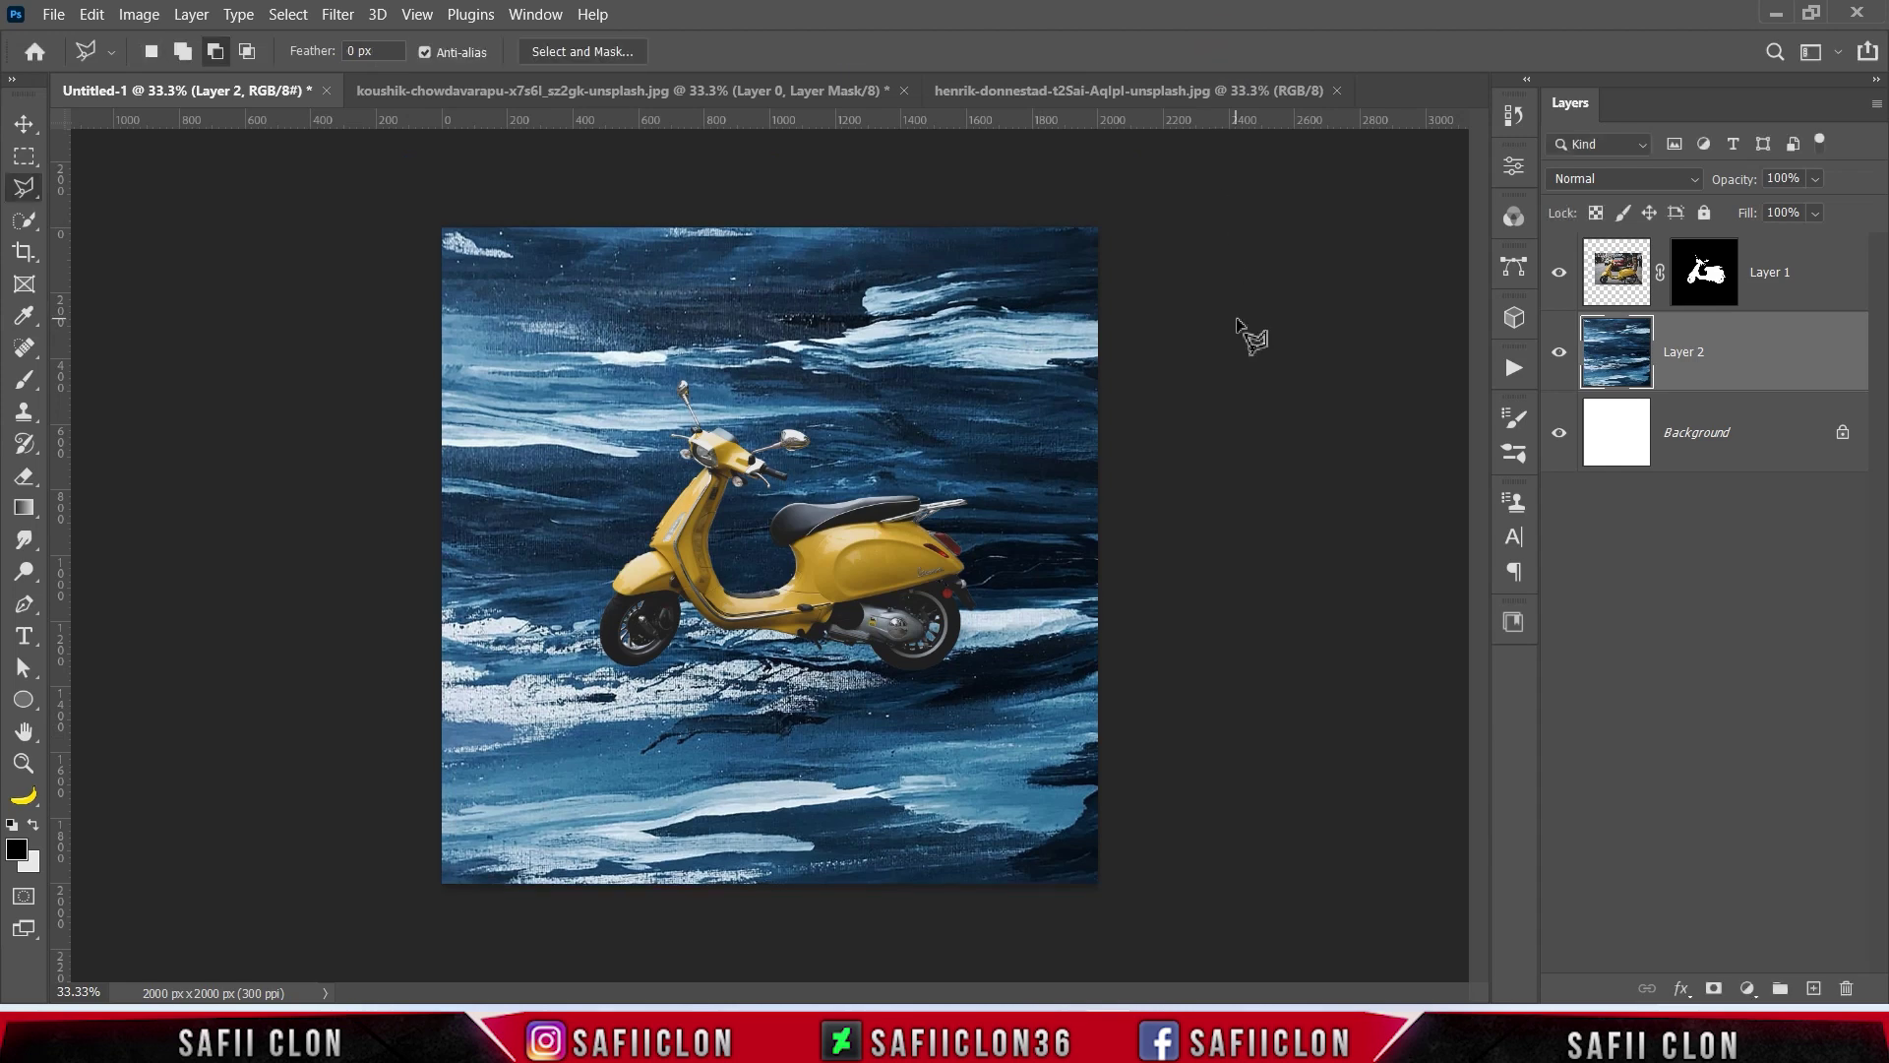
# Step: Group the painting layer as BACKGROUND and collapse the group
pyautogui.rightClick(1731, 356)
pyautogui.click(1510, 153)
pyautogui.write('BACKGROUND')
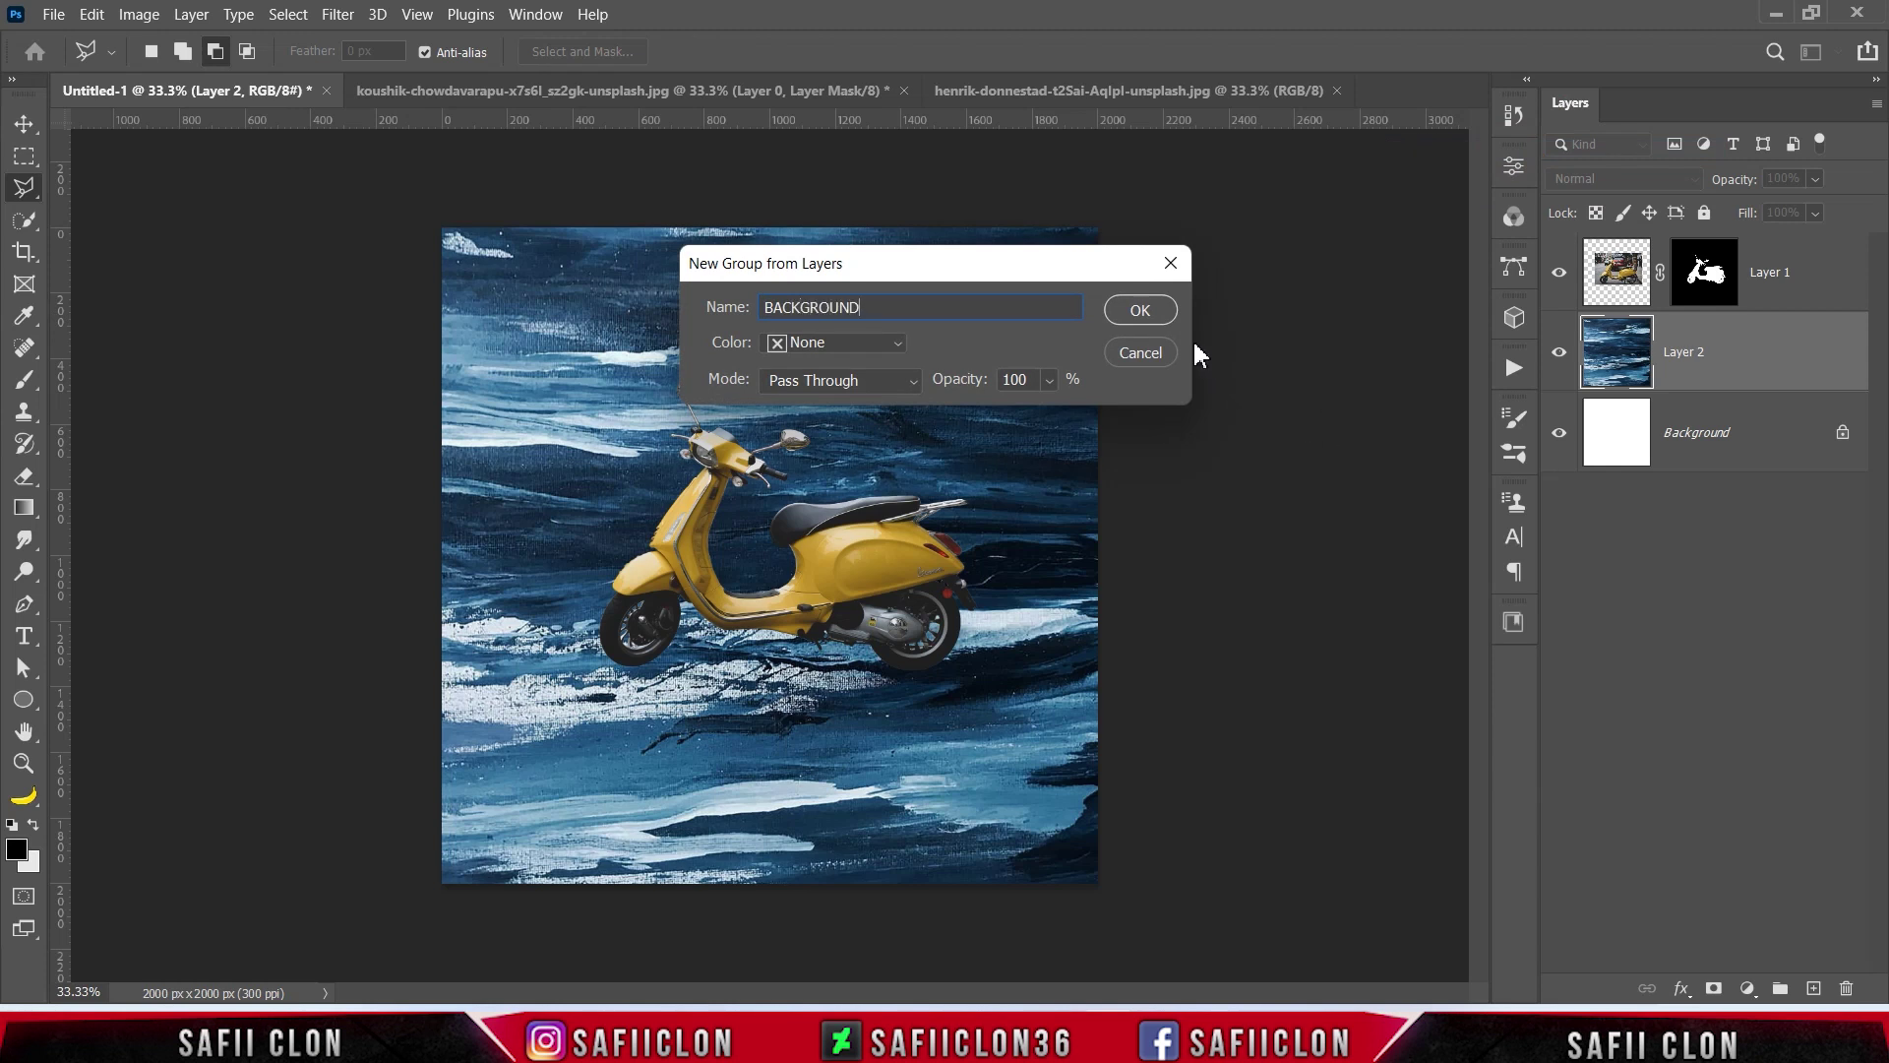
pyautogui.click(1169, 311)
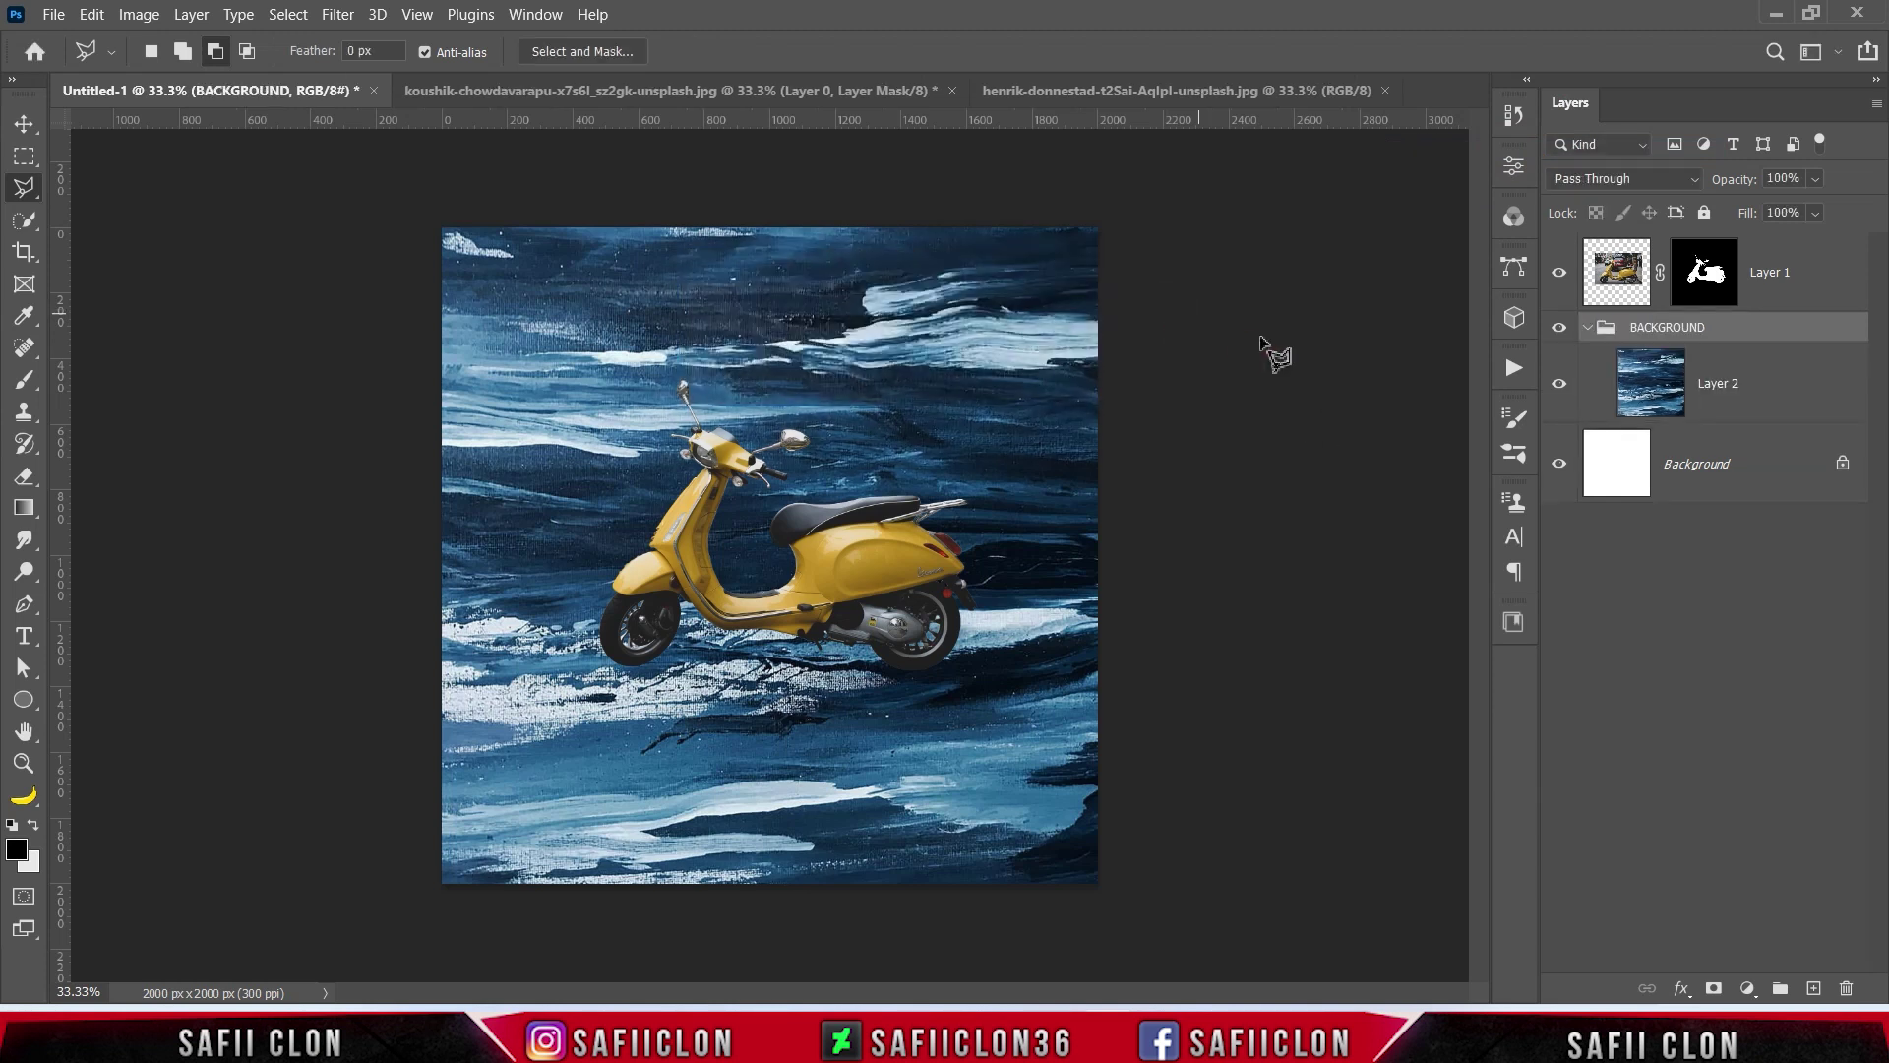
pyautogui.click(1586, 335)
# Step: Group the scooter layer as VESPA and collapse the group
pyautogui.click(1771, 303)
pyautogui.rightClick(1771, 295)
pyautogui.click(1537, 163)
pyautogui.write('VESPA')
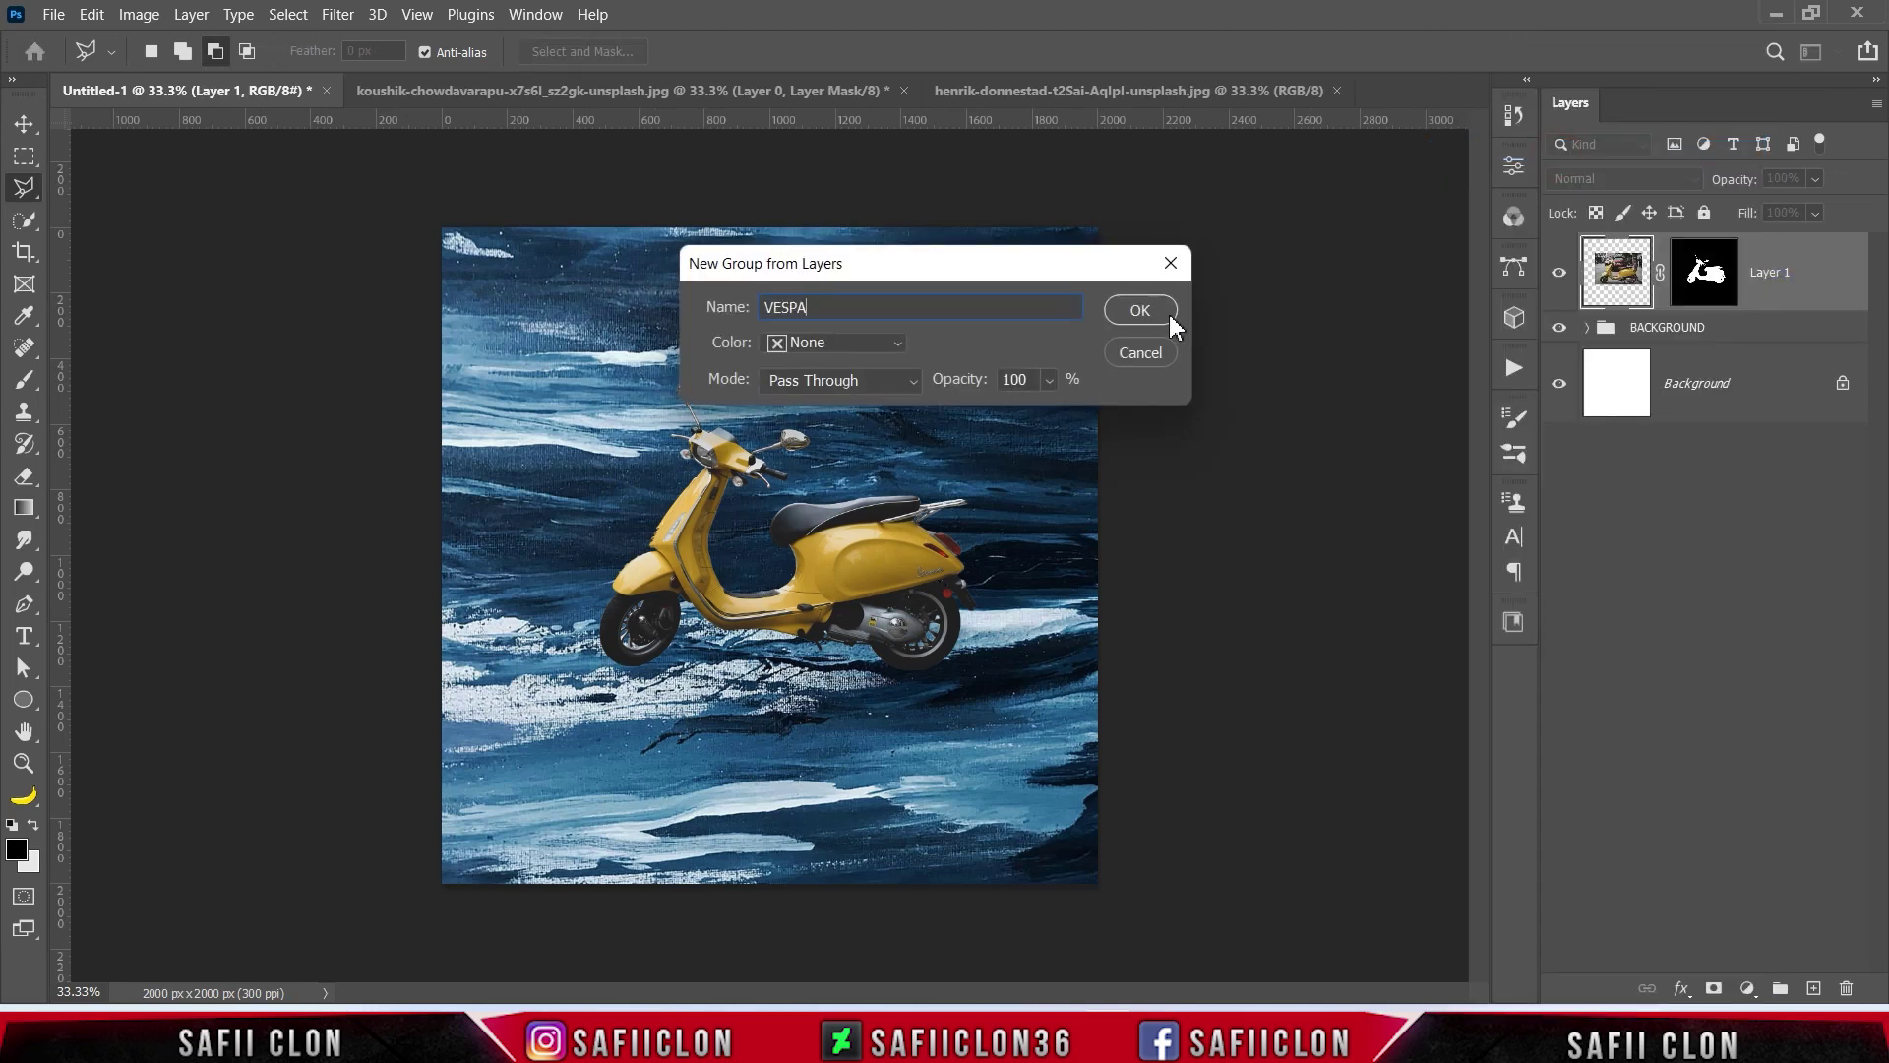
pyautogui.click(1171, 316)
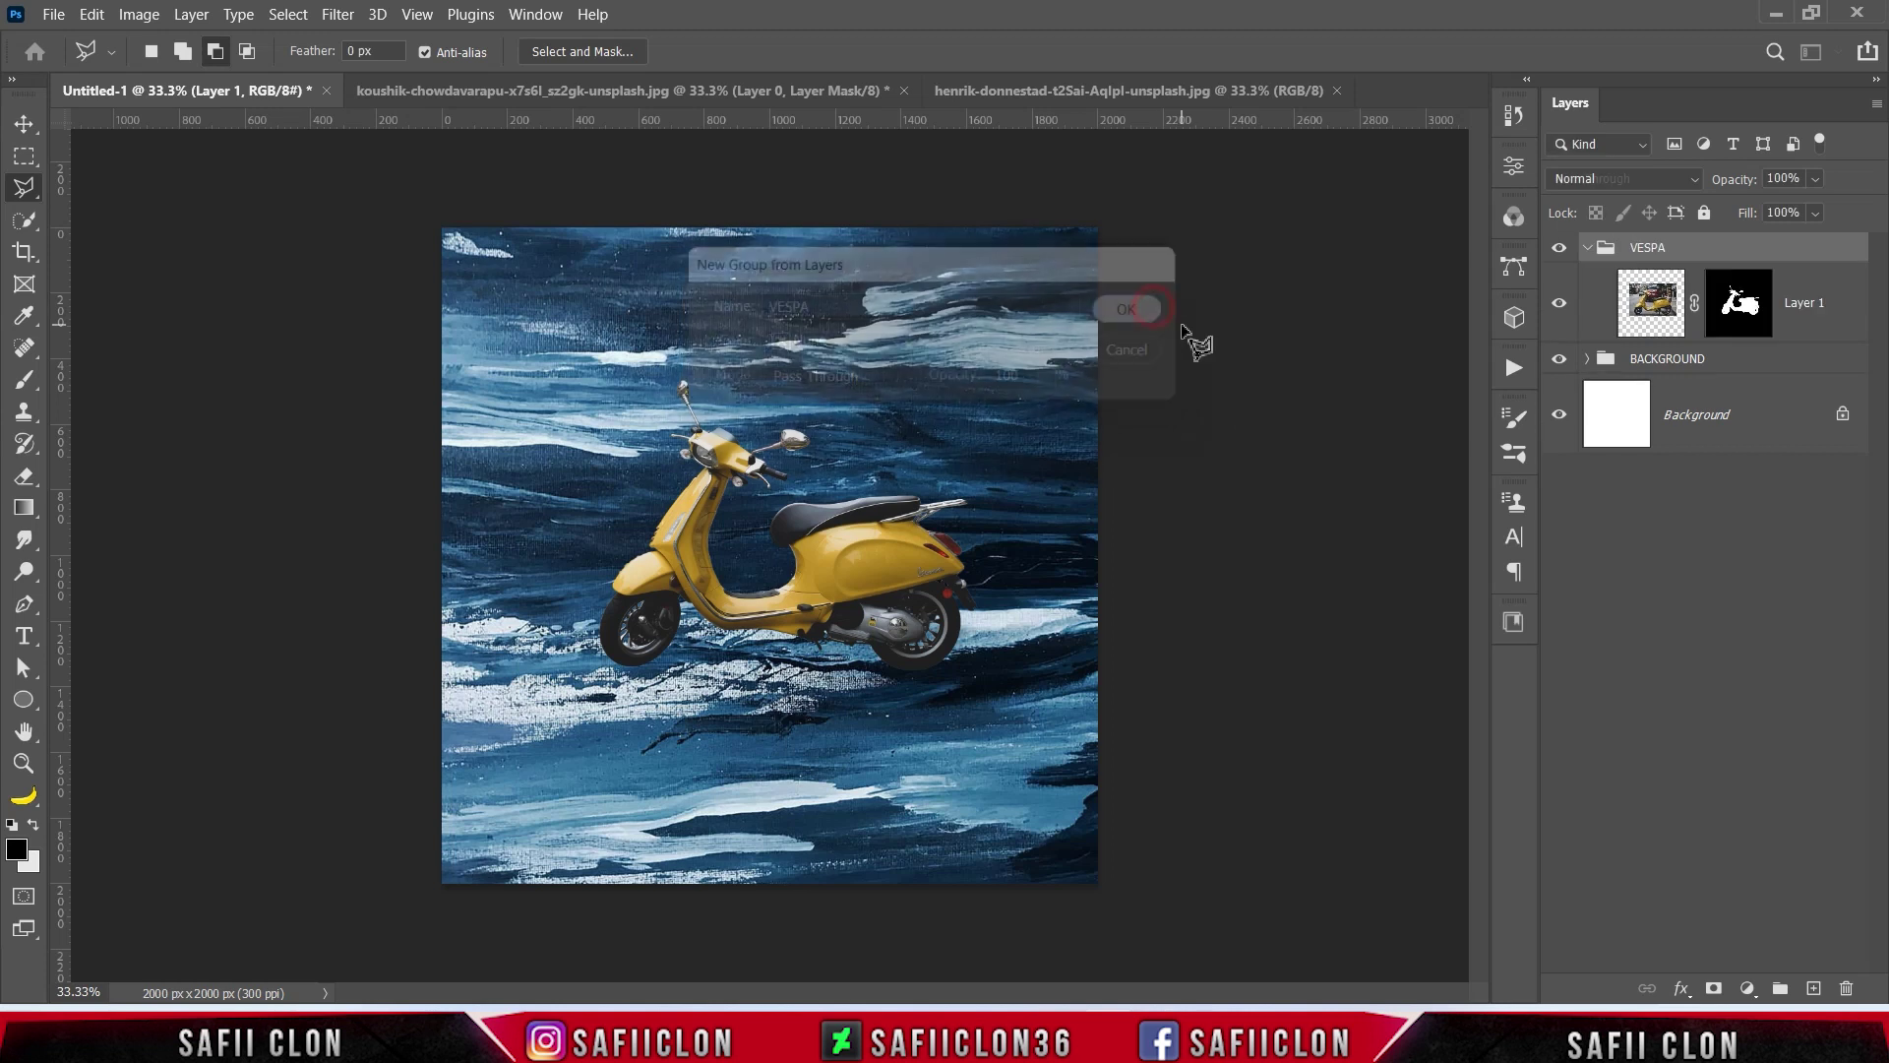
pyautogui.click(1587, 249)
# Step: Set the painting layer in the BACKGROUND group to Hard Light blending with 68% opacity
pyautogui.click(1594, 283)
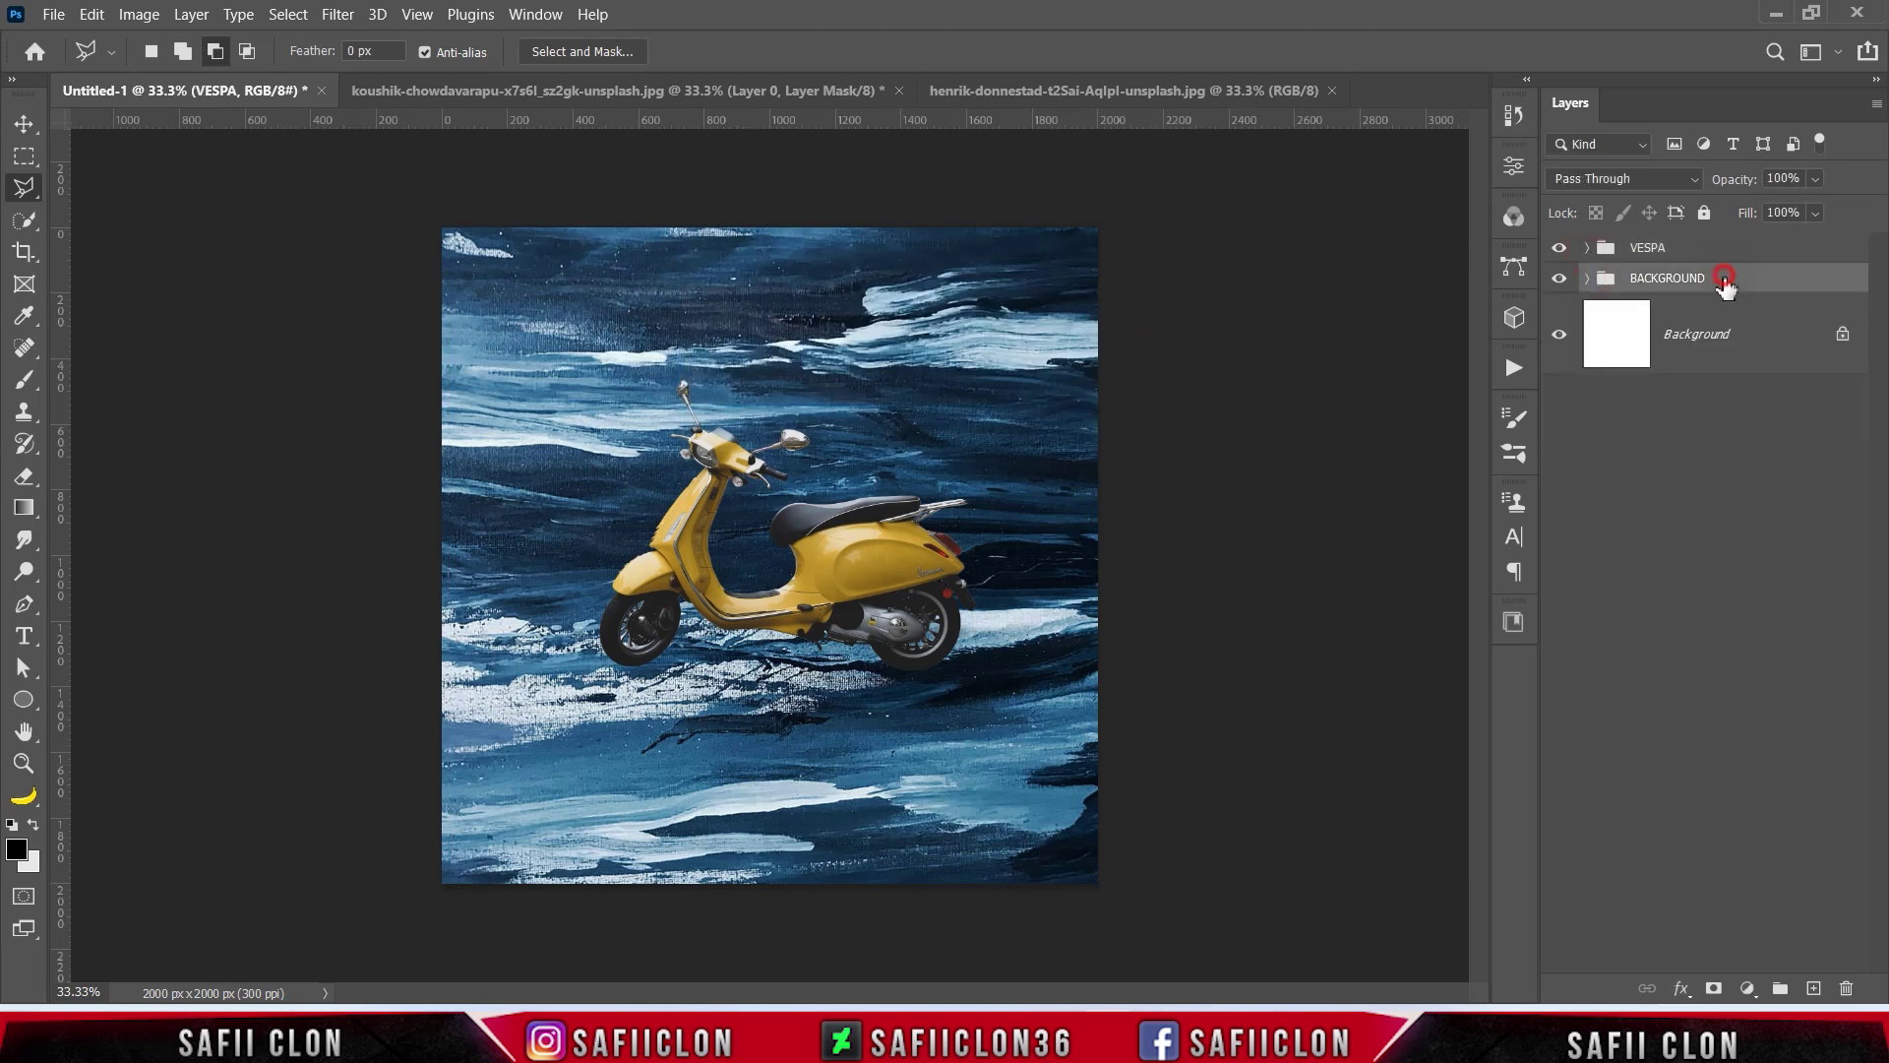
pyautogui.click(1588, 279)
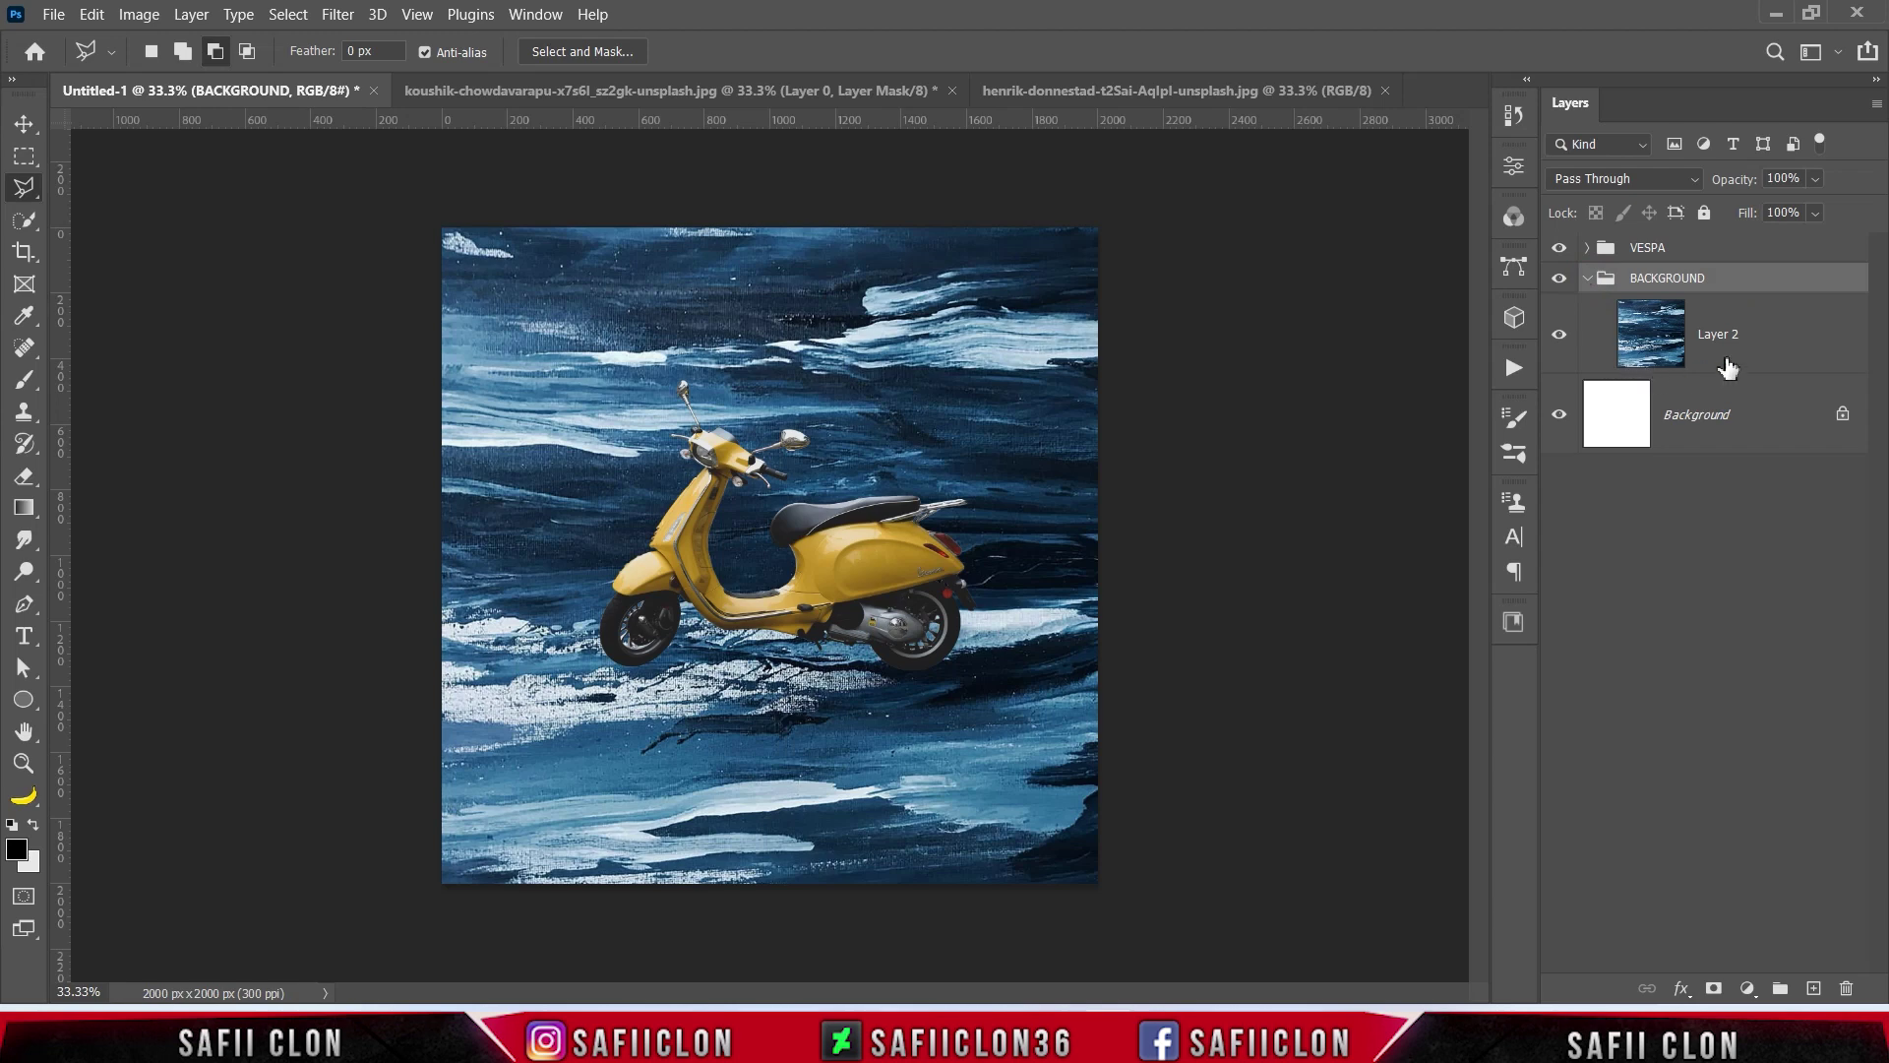
pyautogui.click(1788, 353)
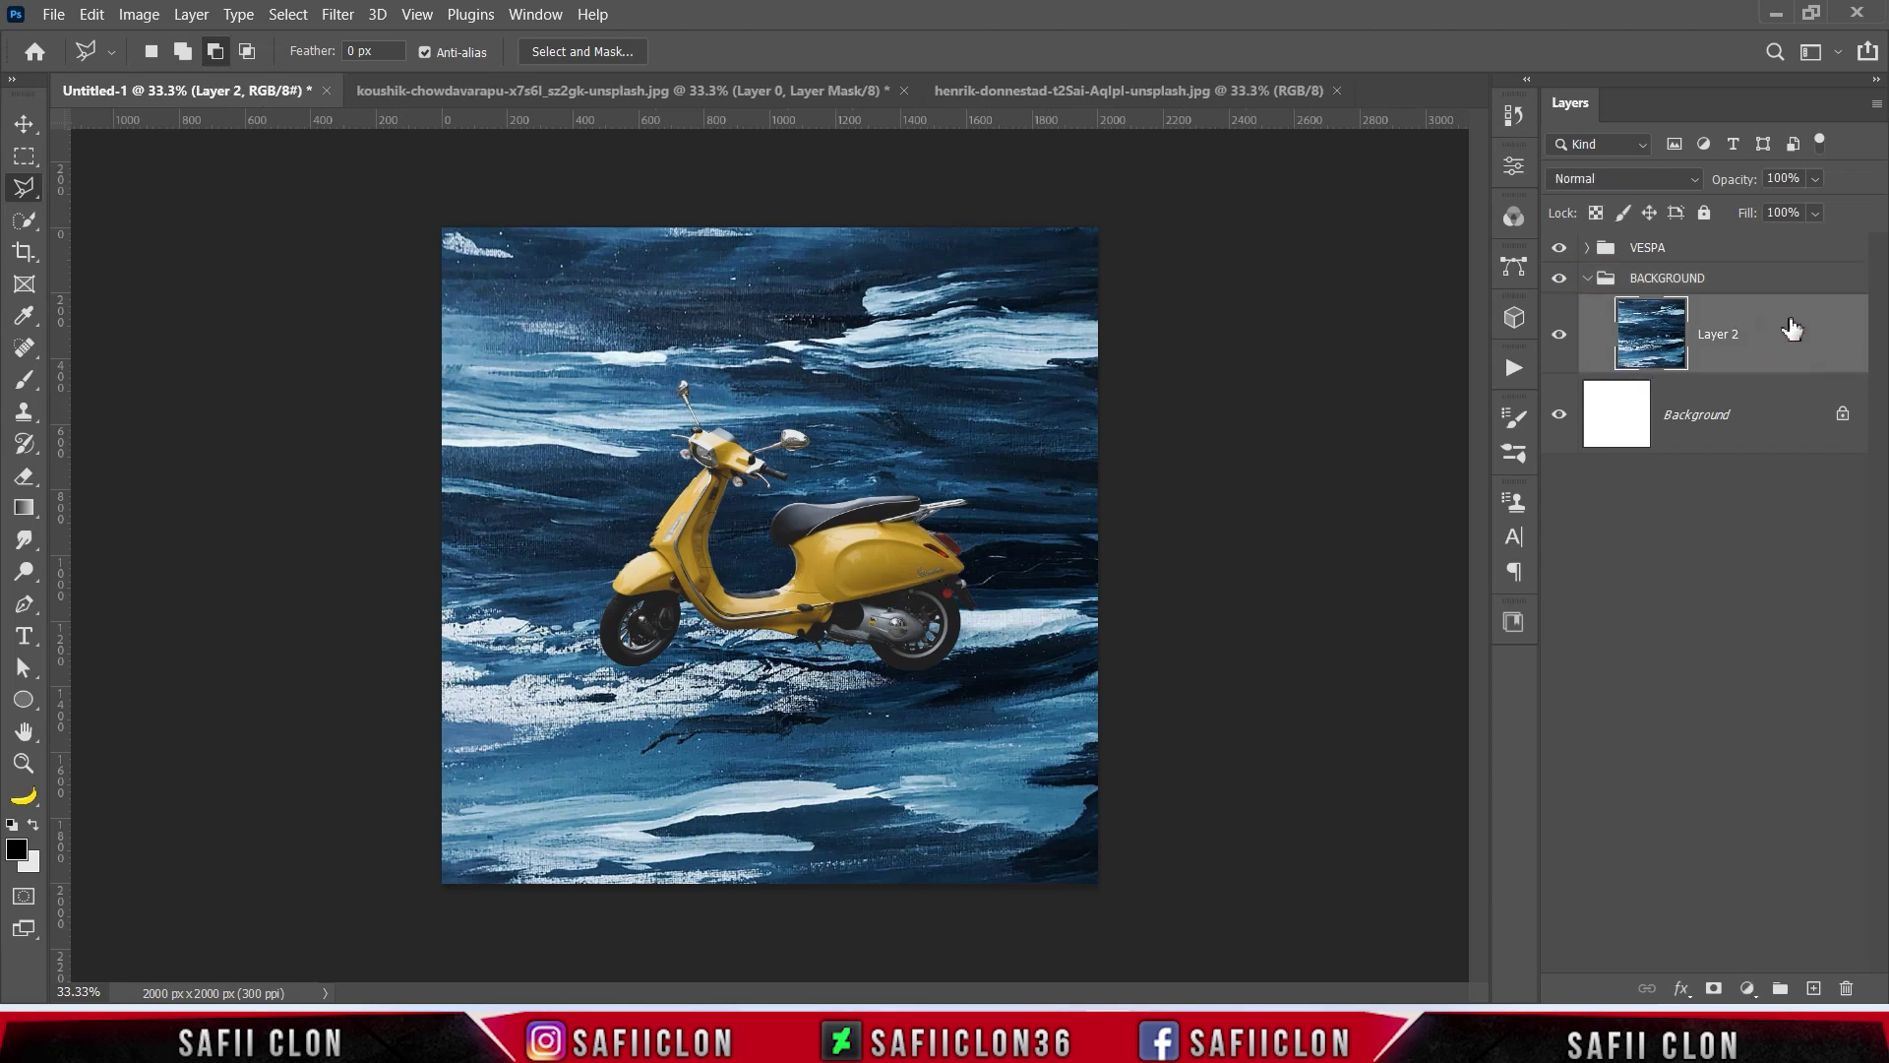
pyautogui.click(1696, 180)
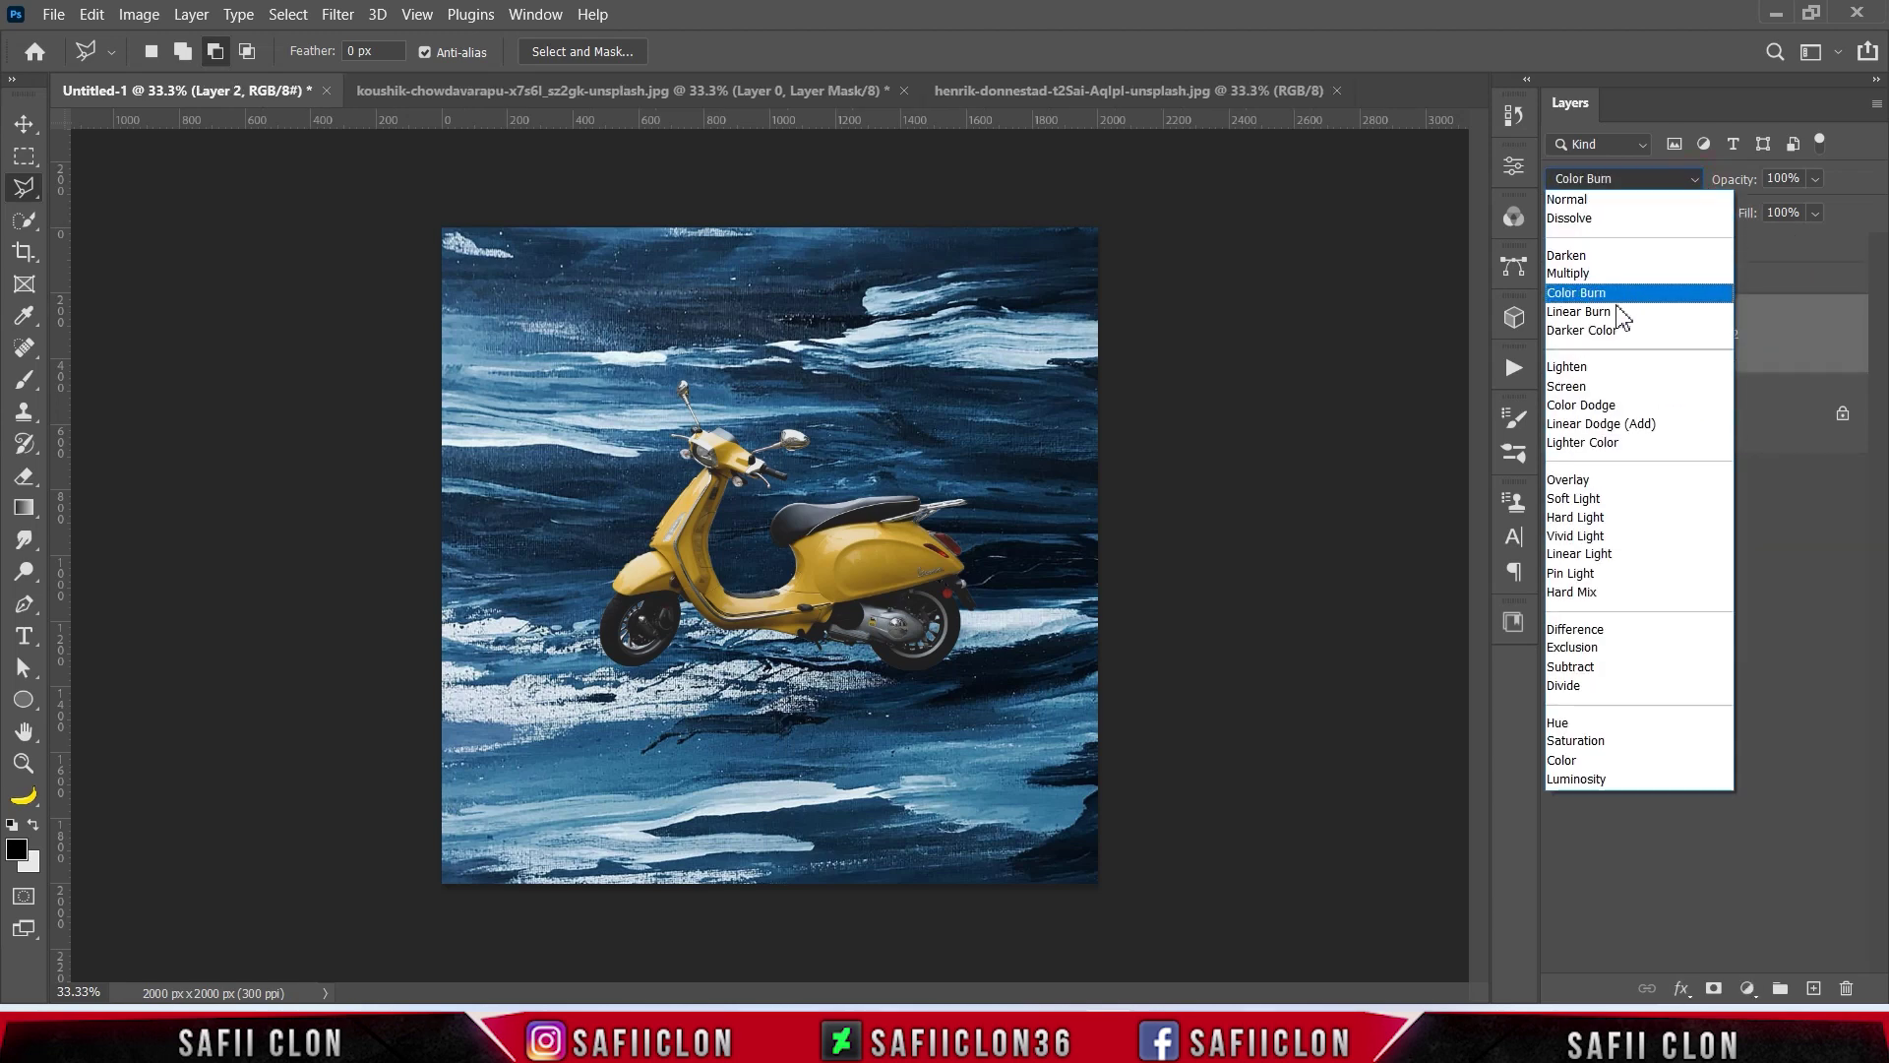
pyautogui.click(1593, 531)
pyautogui.click(1816, 179)
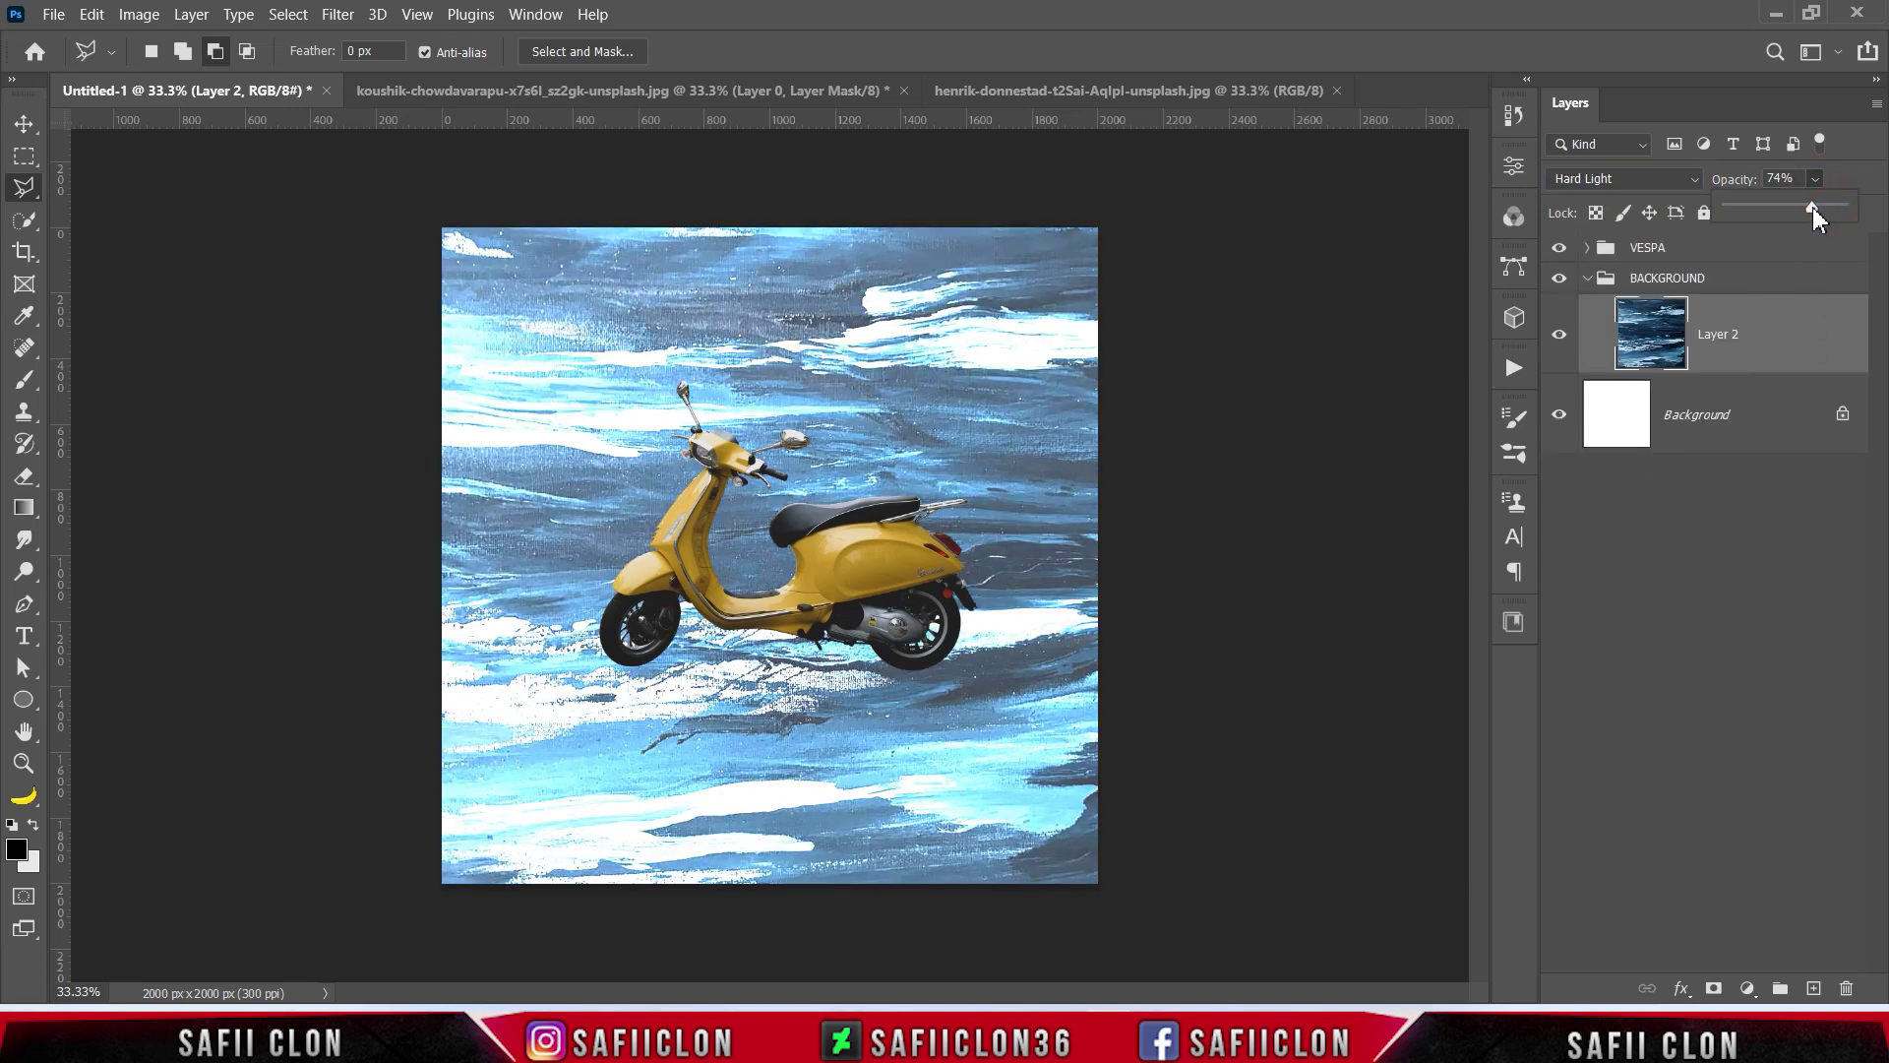
pyautogui.click(1778, 327)
# Step: Add a Hue/Saturation adjustment clipped to the painting layer, with Hue at -171 and Saturation at +55
pyautogui.click(1745, 989)
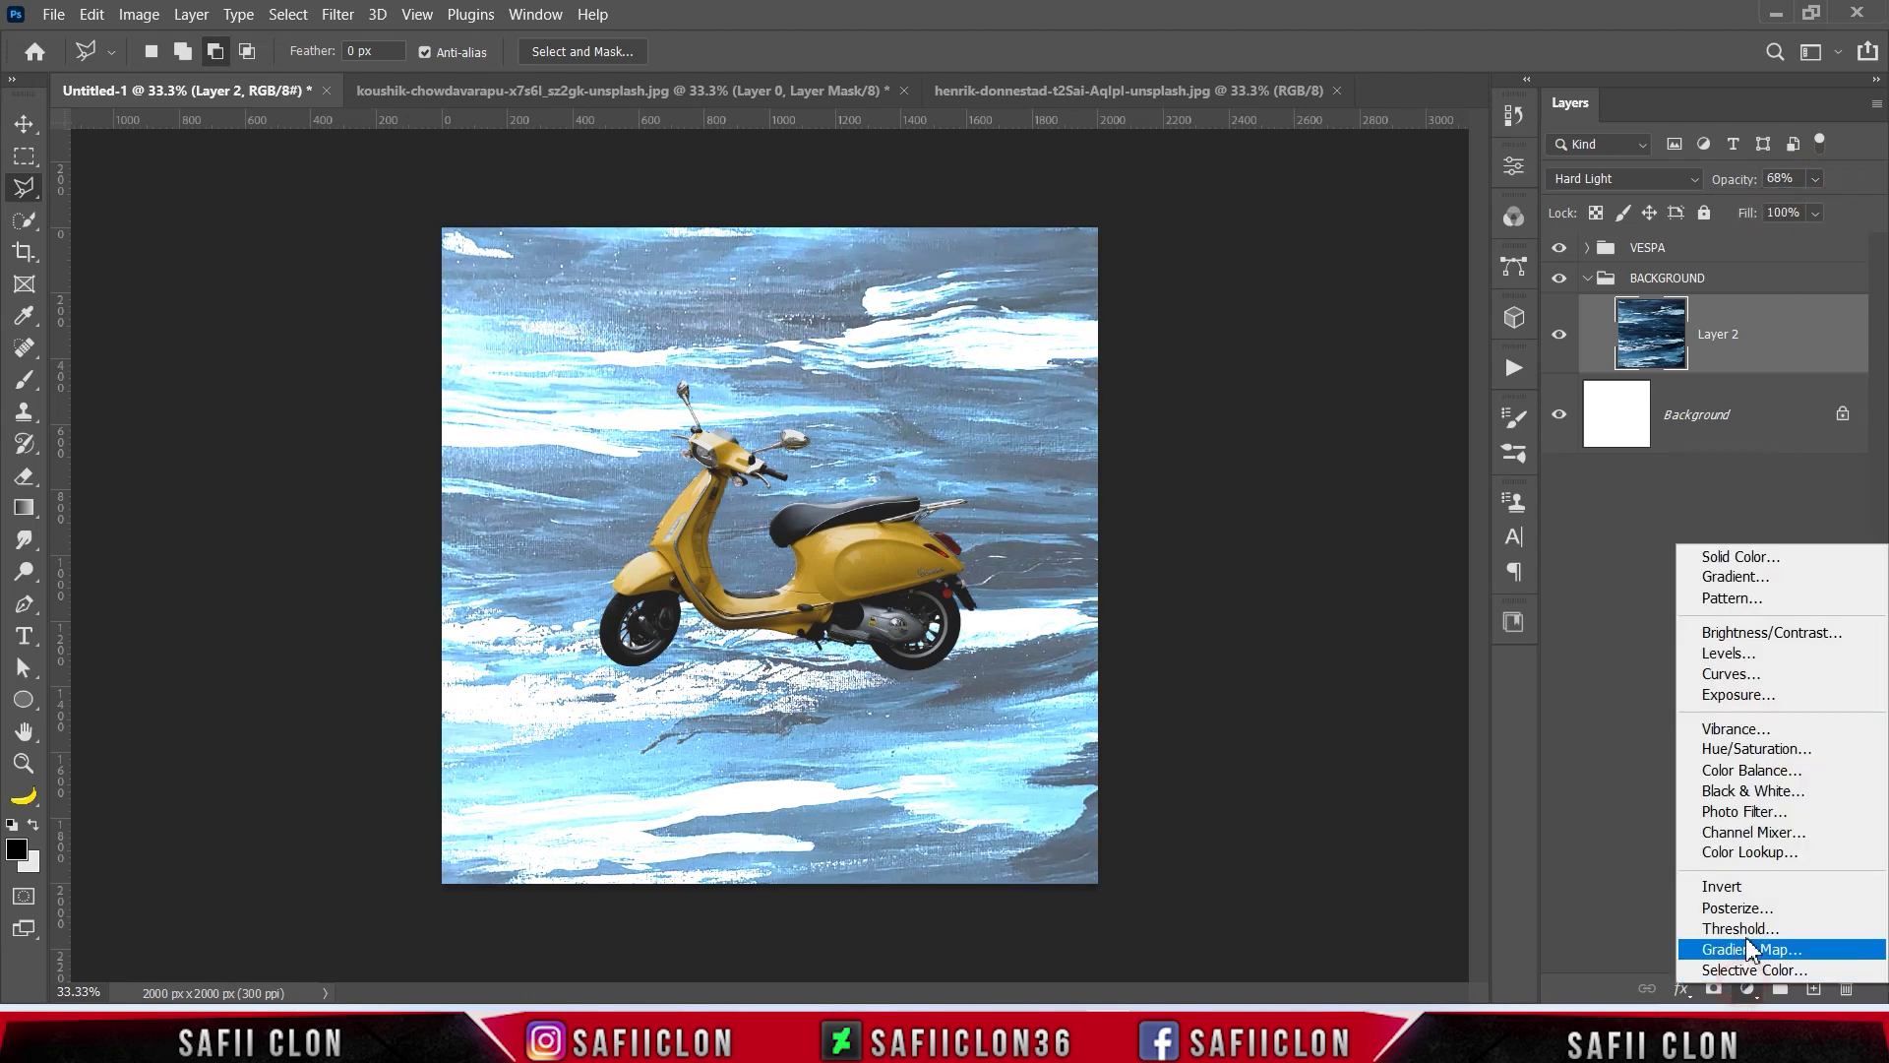
pyautogui.click(1766, 750)
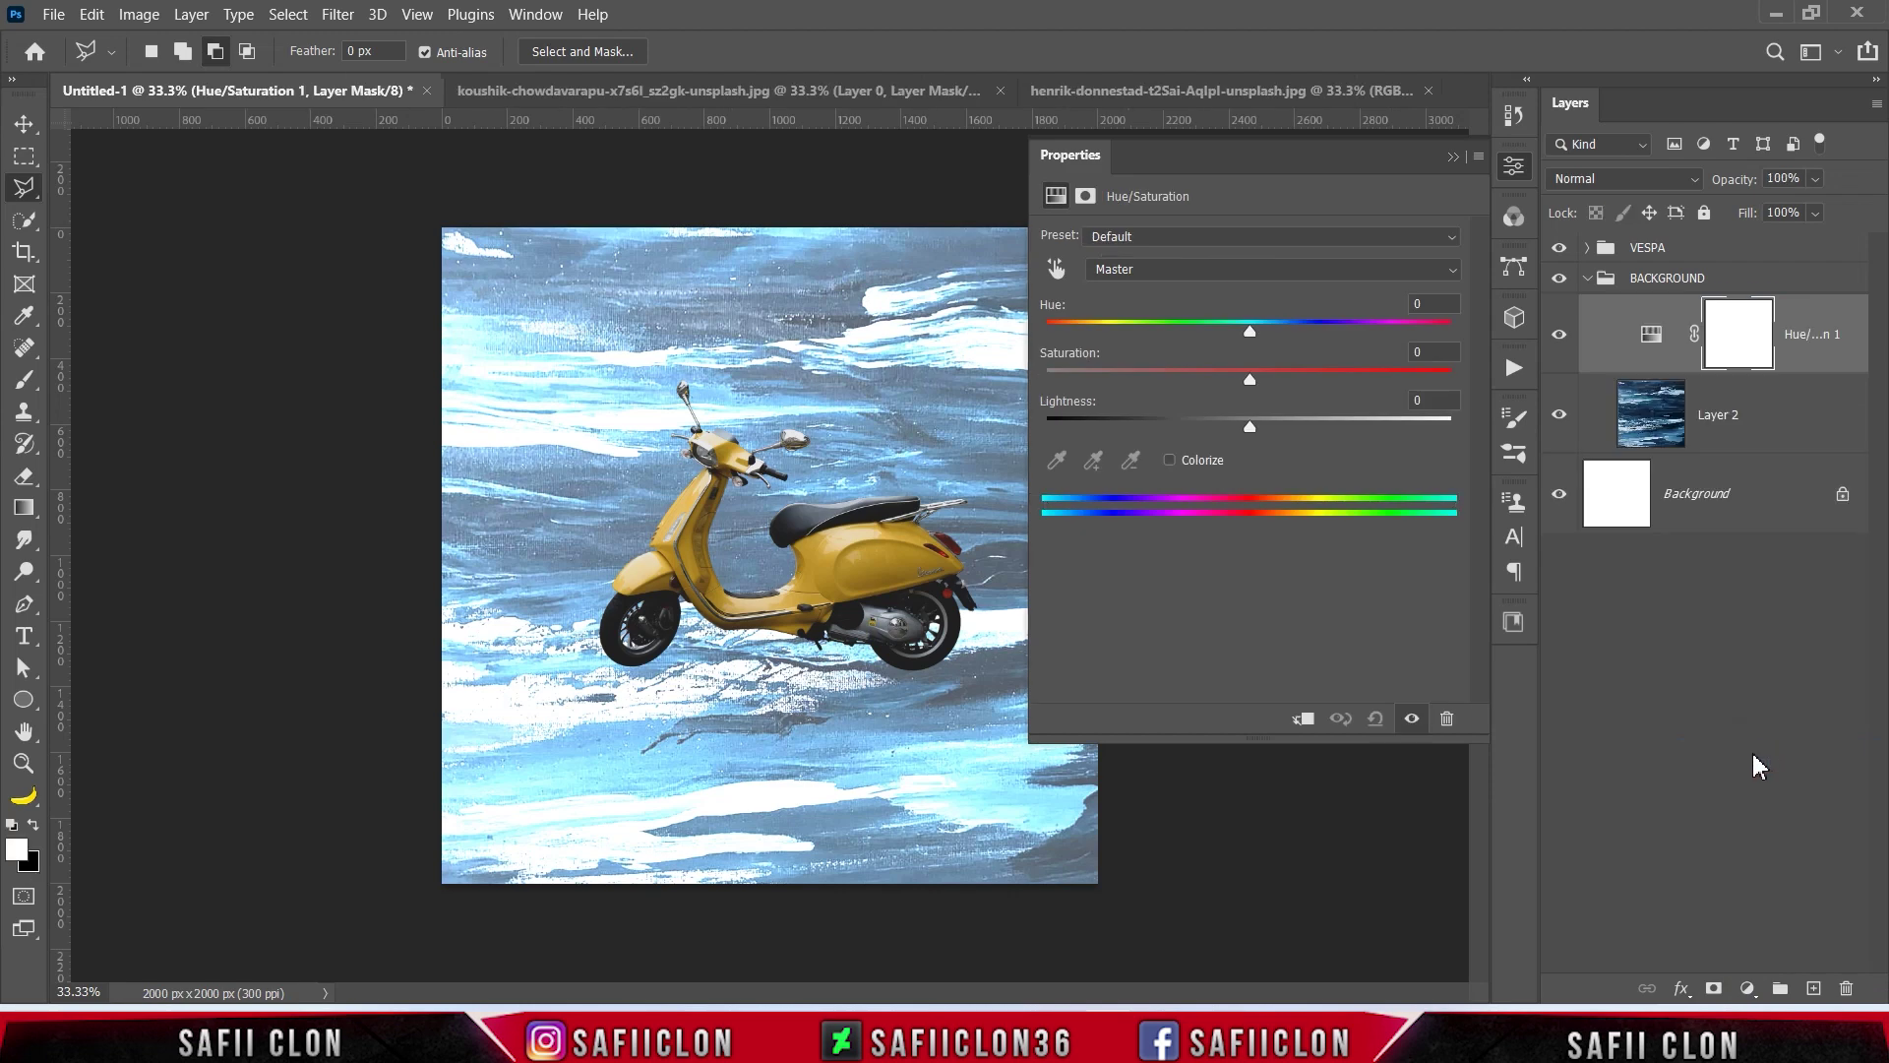
pyautogui.click(1309, 718)
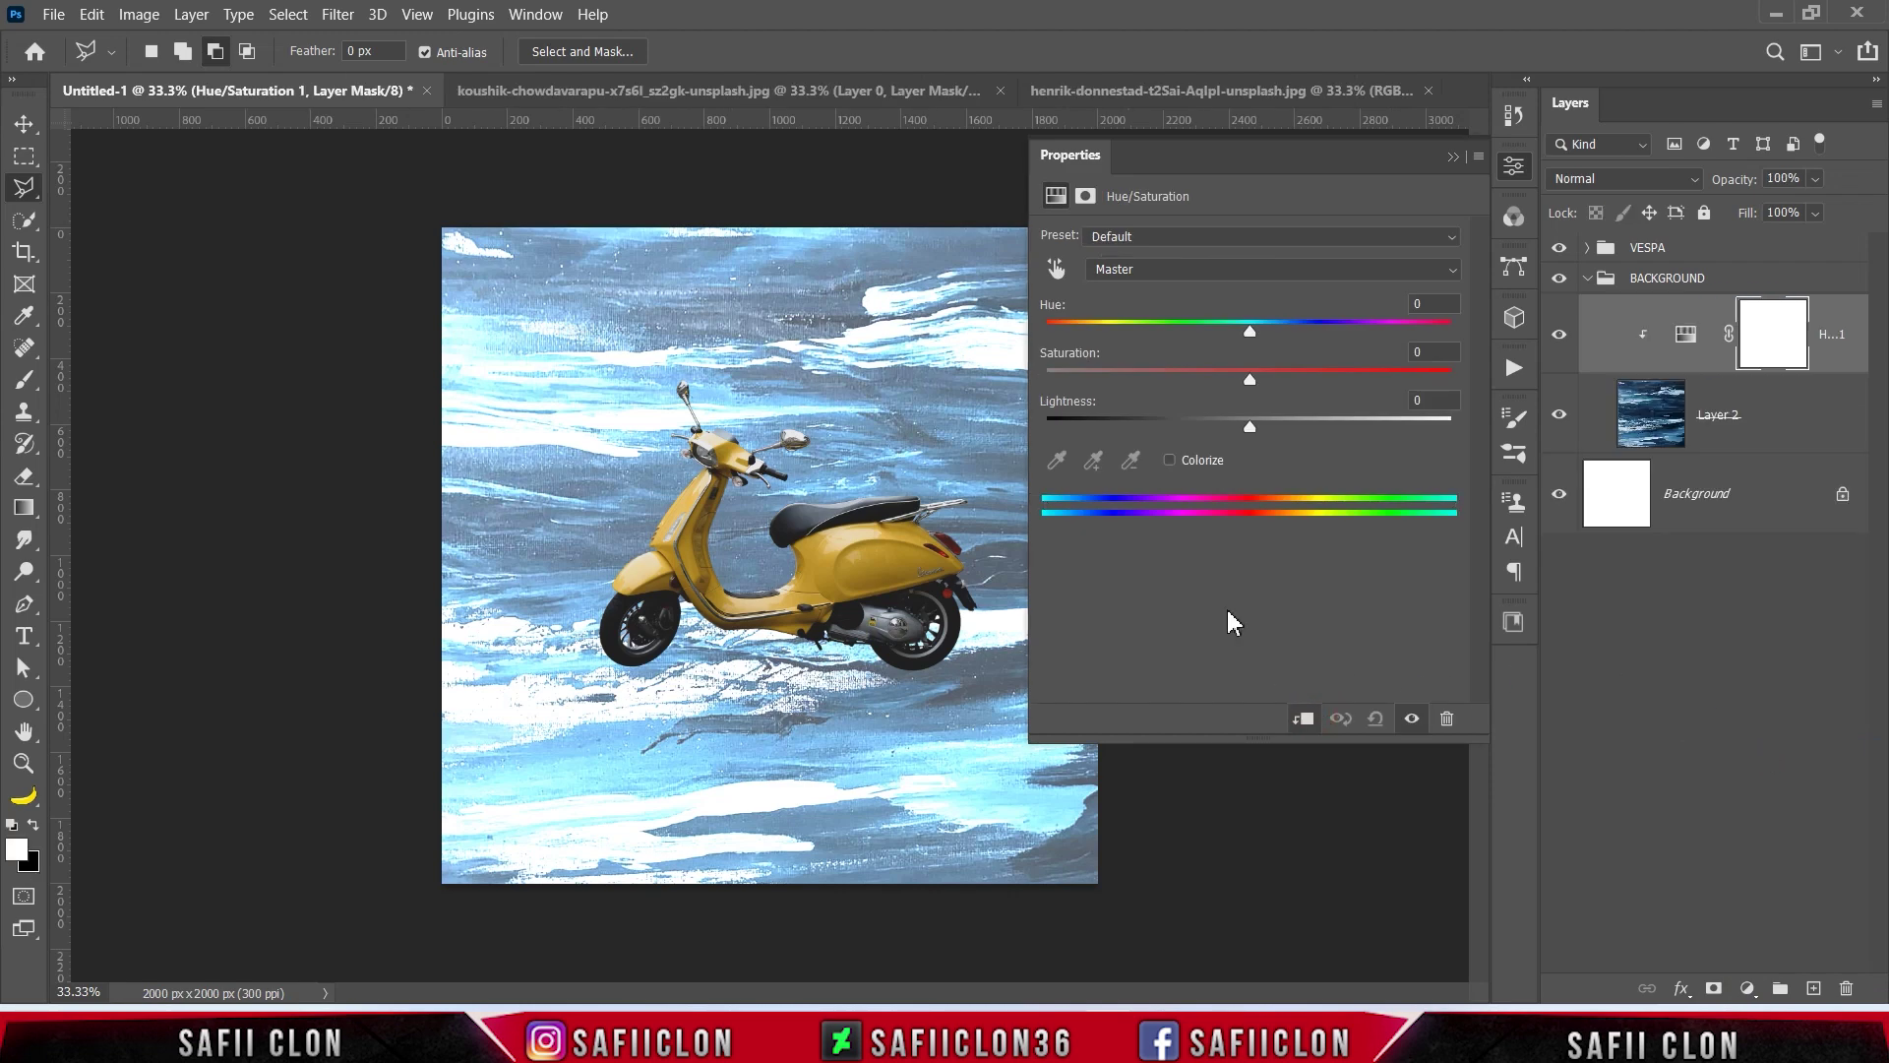
pyautogui.moveTo(1249, 330); pyautogui.dragTo(1054, 335)
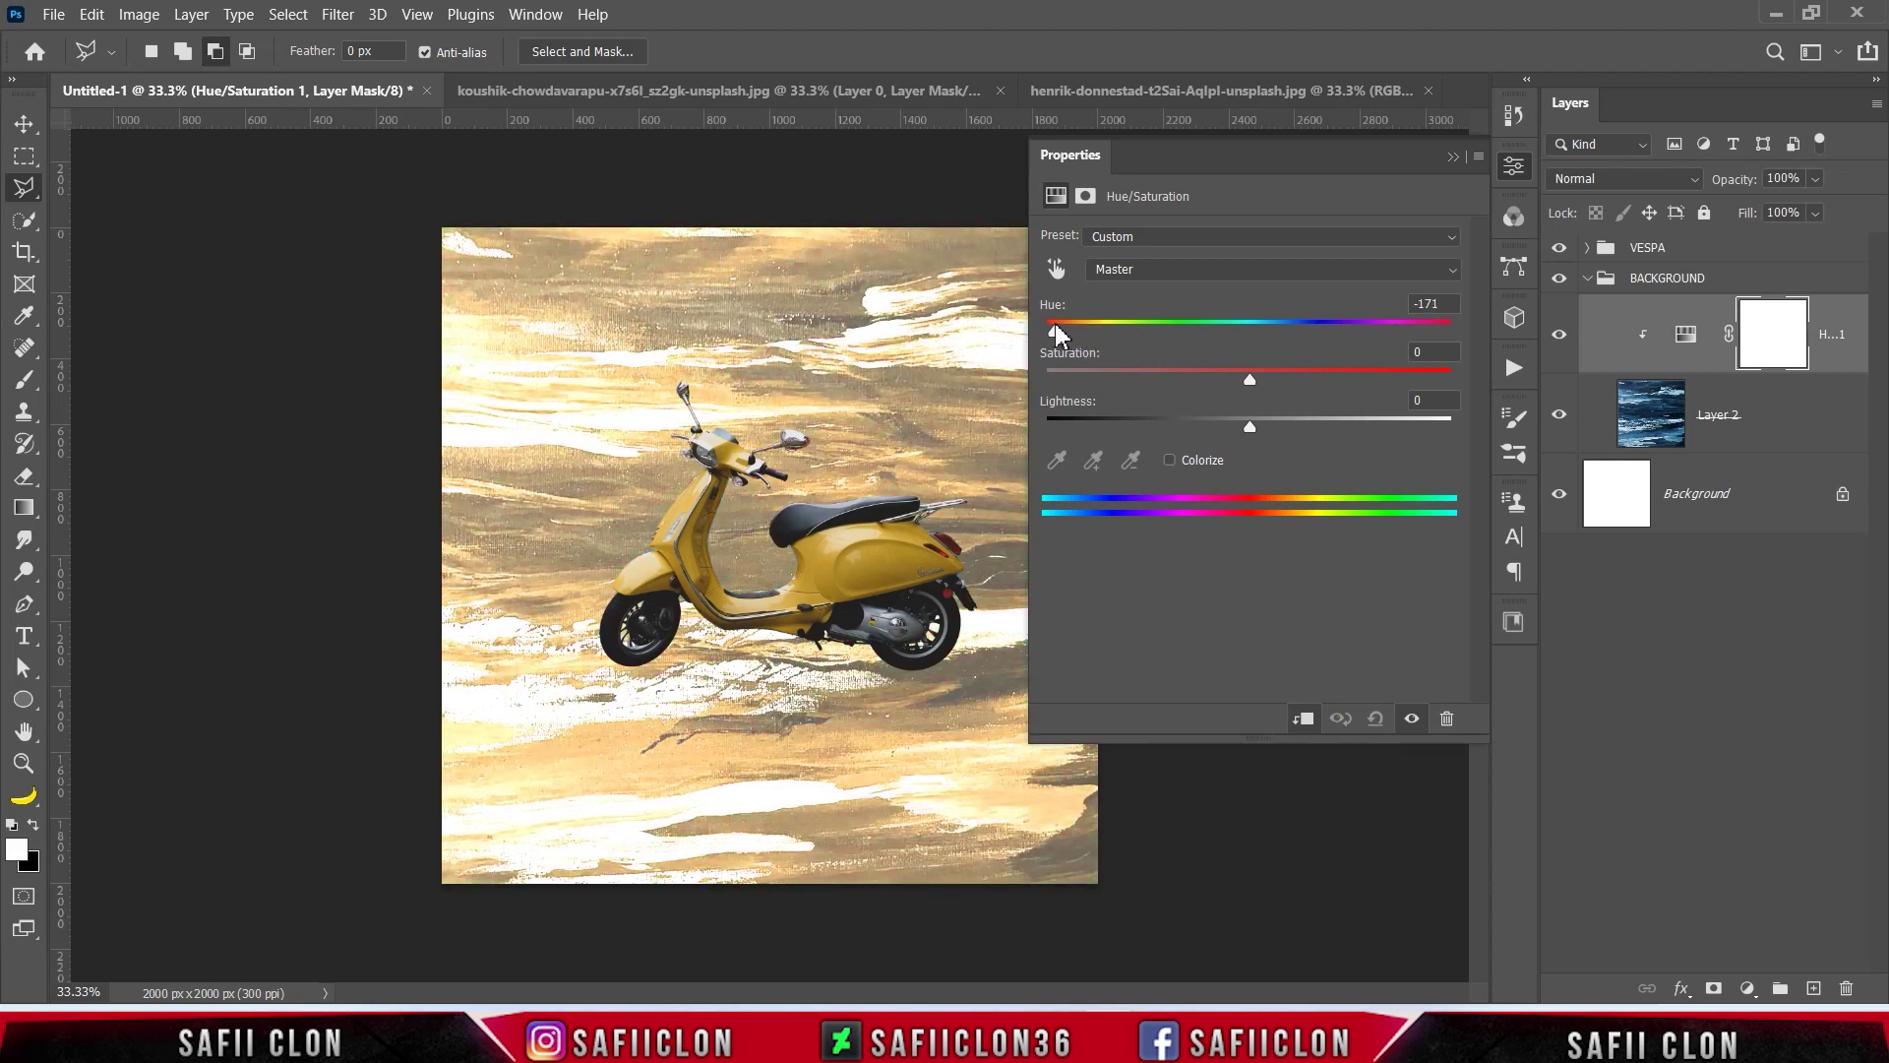
pyautogui.moveTo(1255, 389); pyautogui.dragTo(1357, 387)
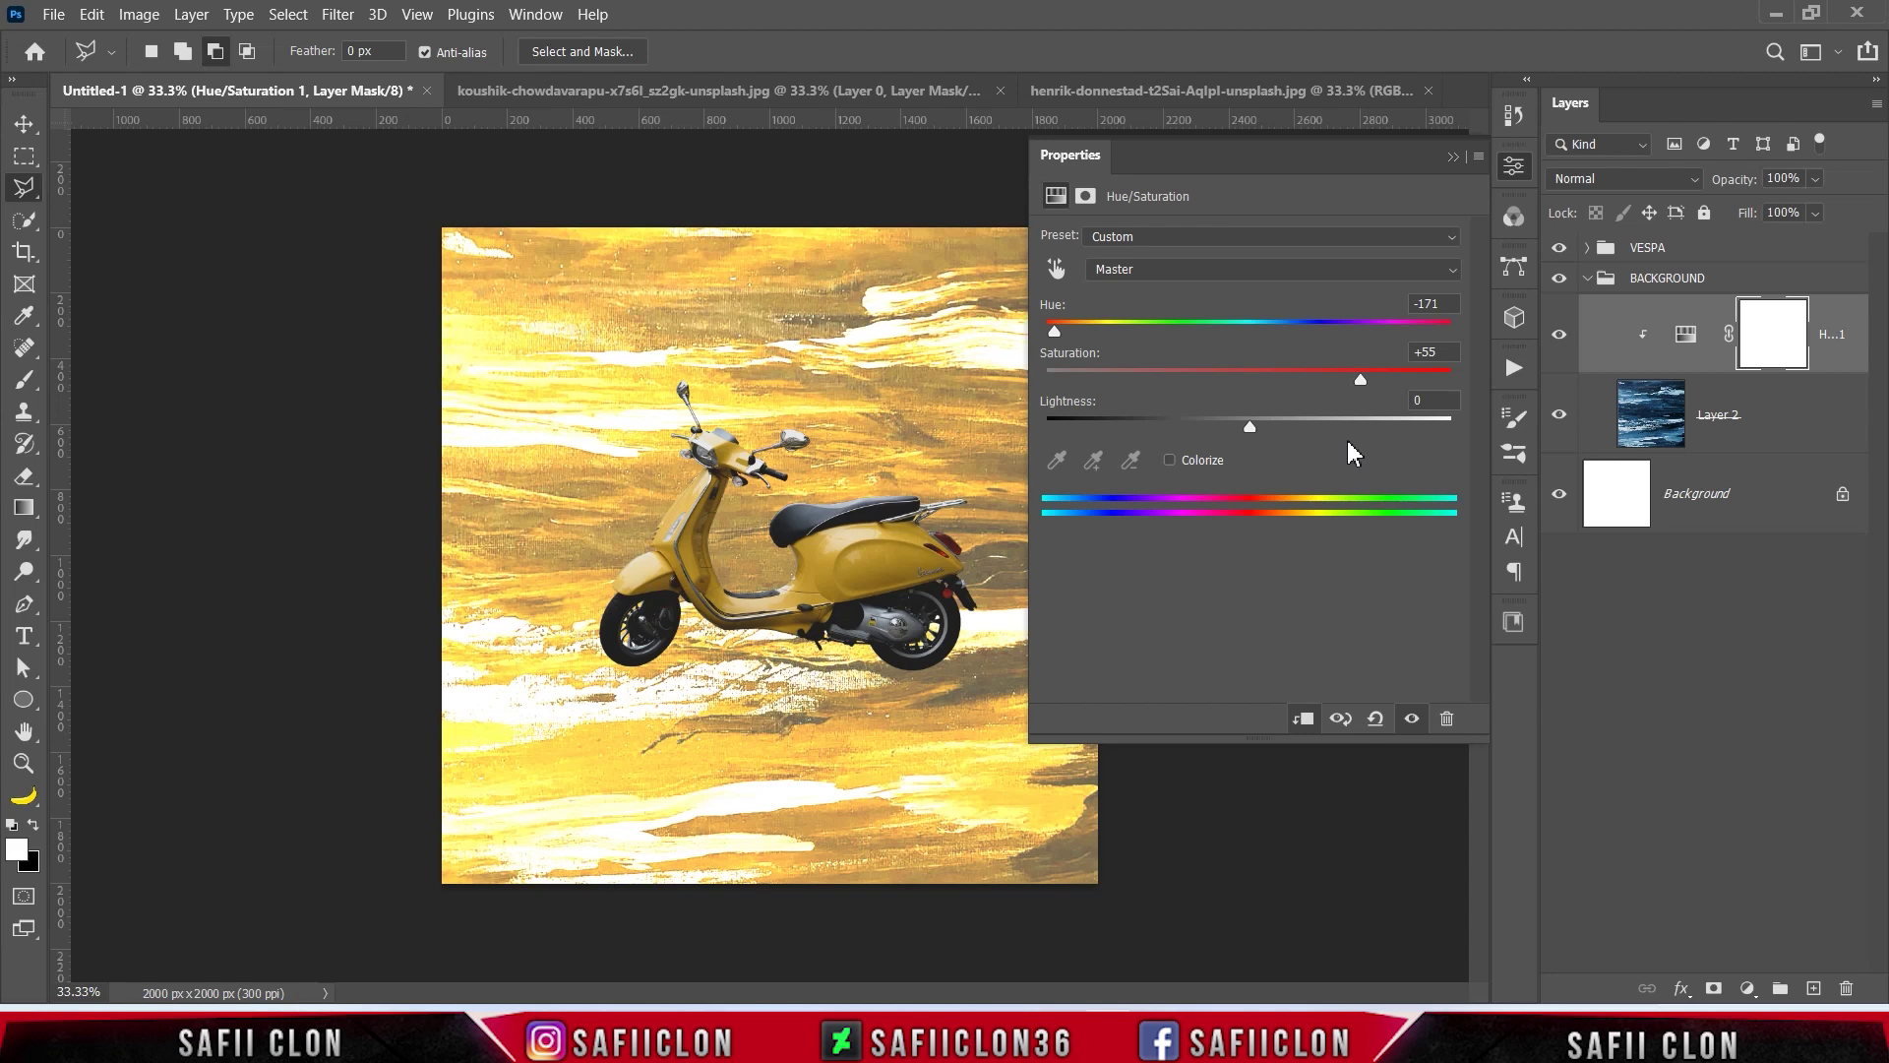
# Step: Close the Hue/Saturation settings and compare the painted background with the adjustment hidden and shown
pyautogui.click(1453, 158)
pyautogui.click(1560, 334)
pyautogui.click(1559, 334)
pyautogui.click(1559, 335)
pyautogui.click(1559, 335)
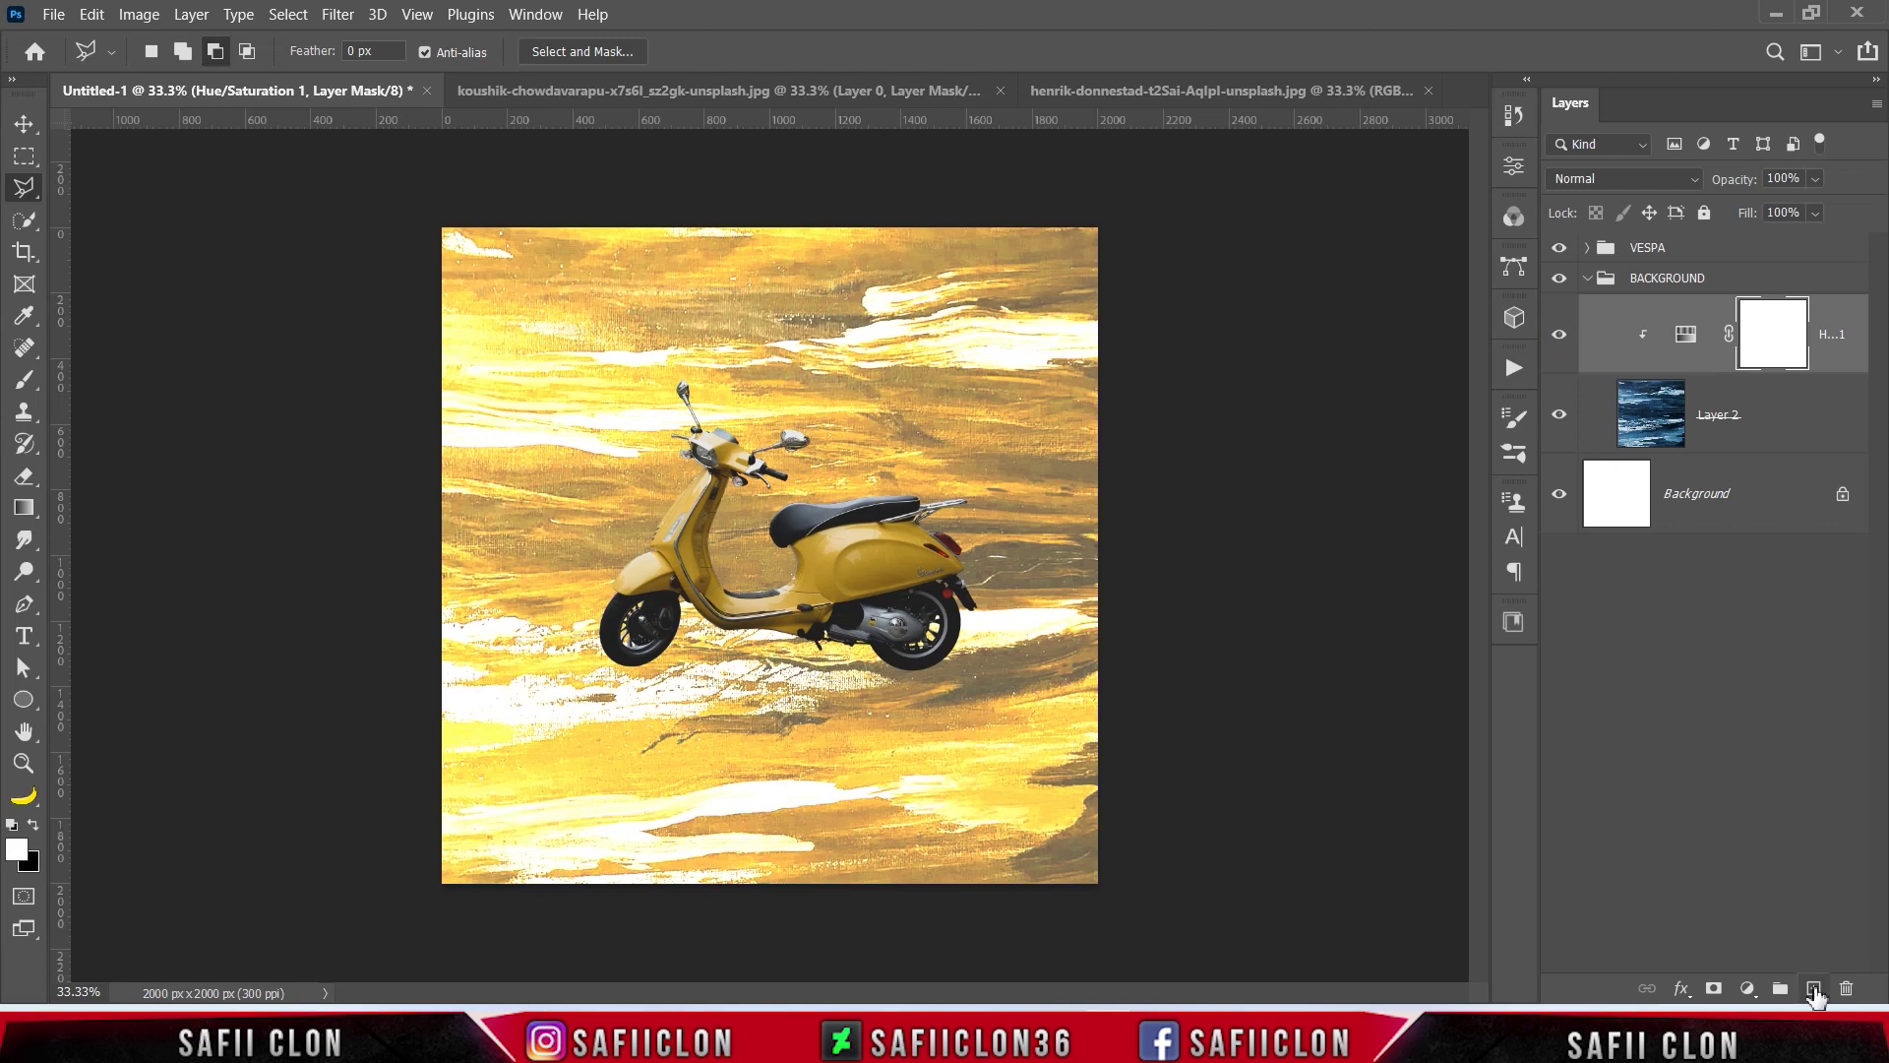
# Step: Add a new layer at the top of the BACKGROUND group and set a Soft Round brush to 495 px and 100% opacity
pyautogui.click(1813, 988)
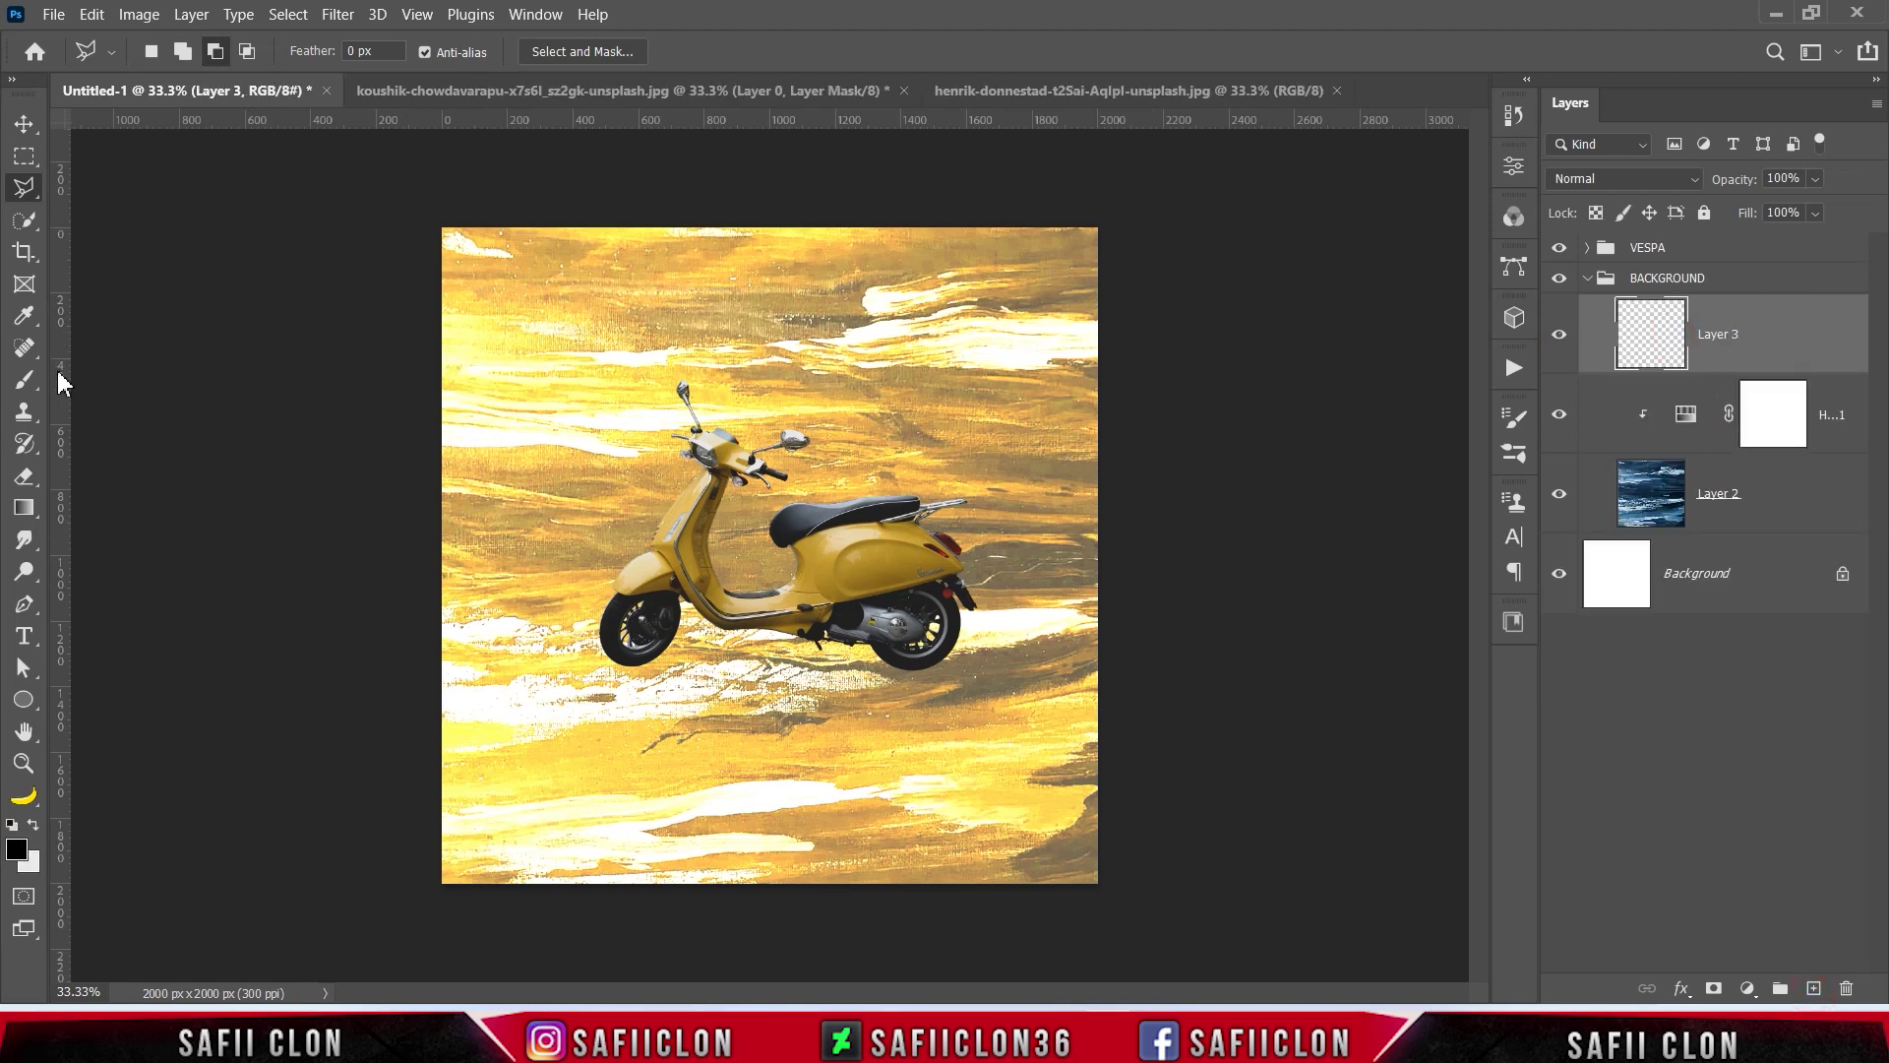
pyautogui.rightClick(25, 379)
pyautogui.click(138, 379)
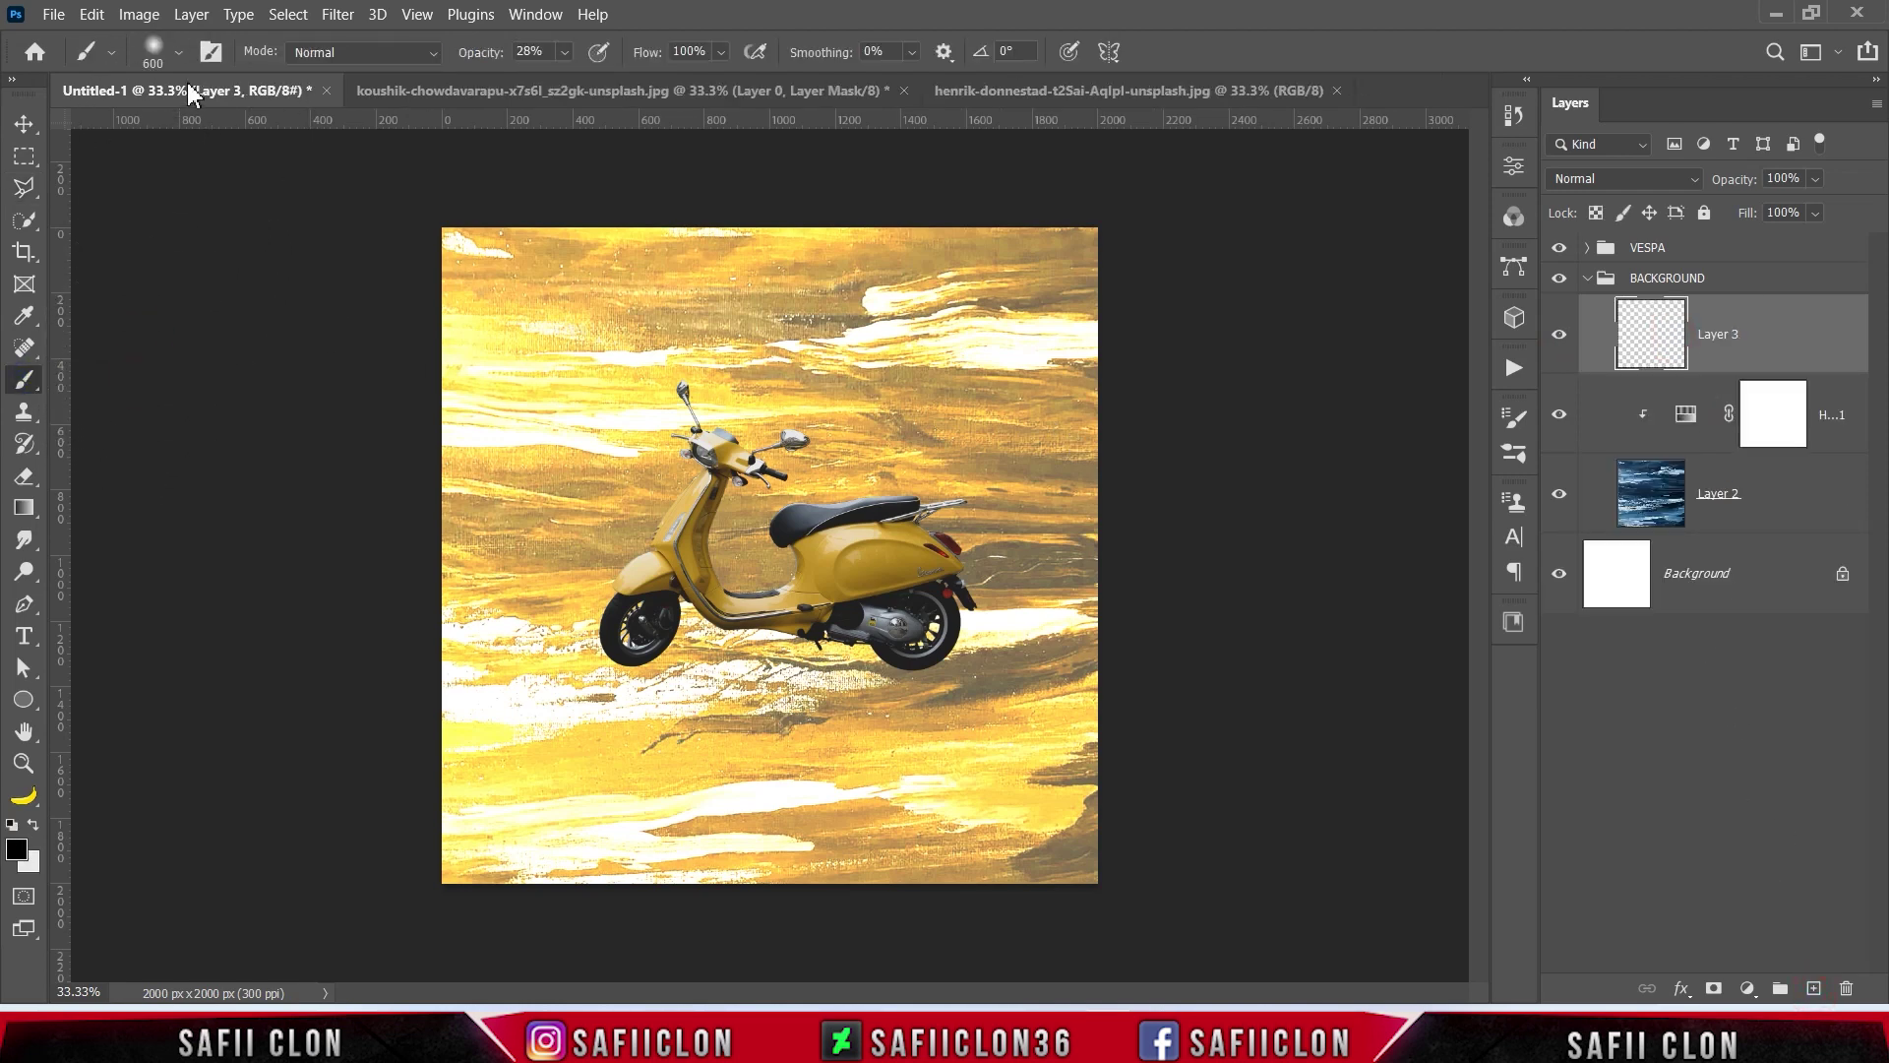
pyautogui.click(180, 54)
pyautogui.click(215, 396)
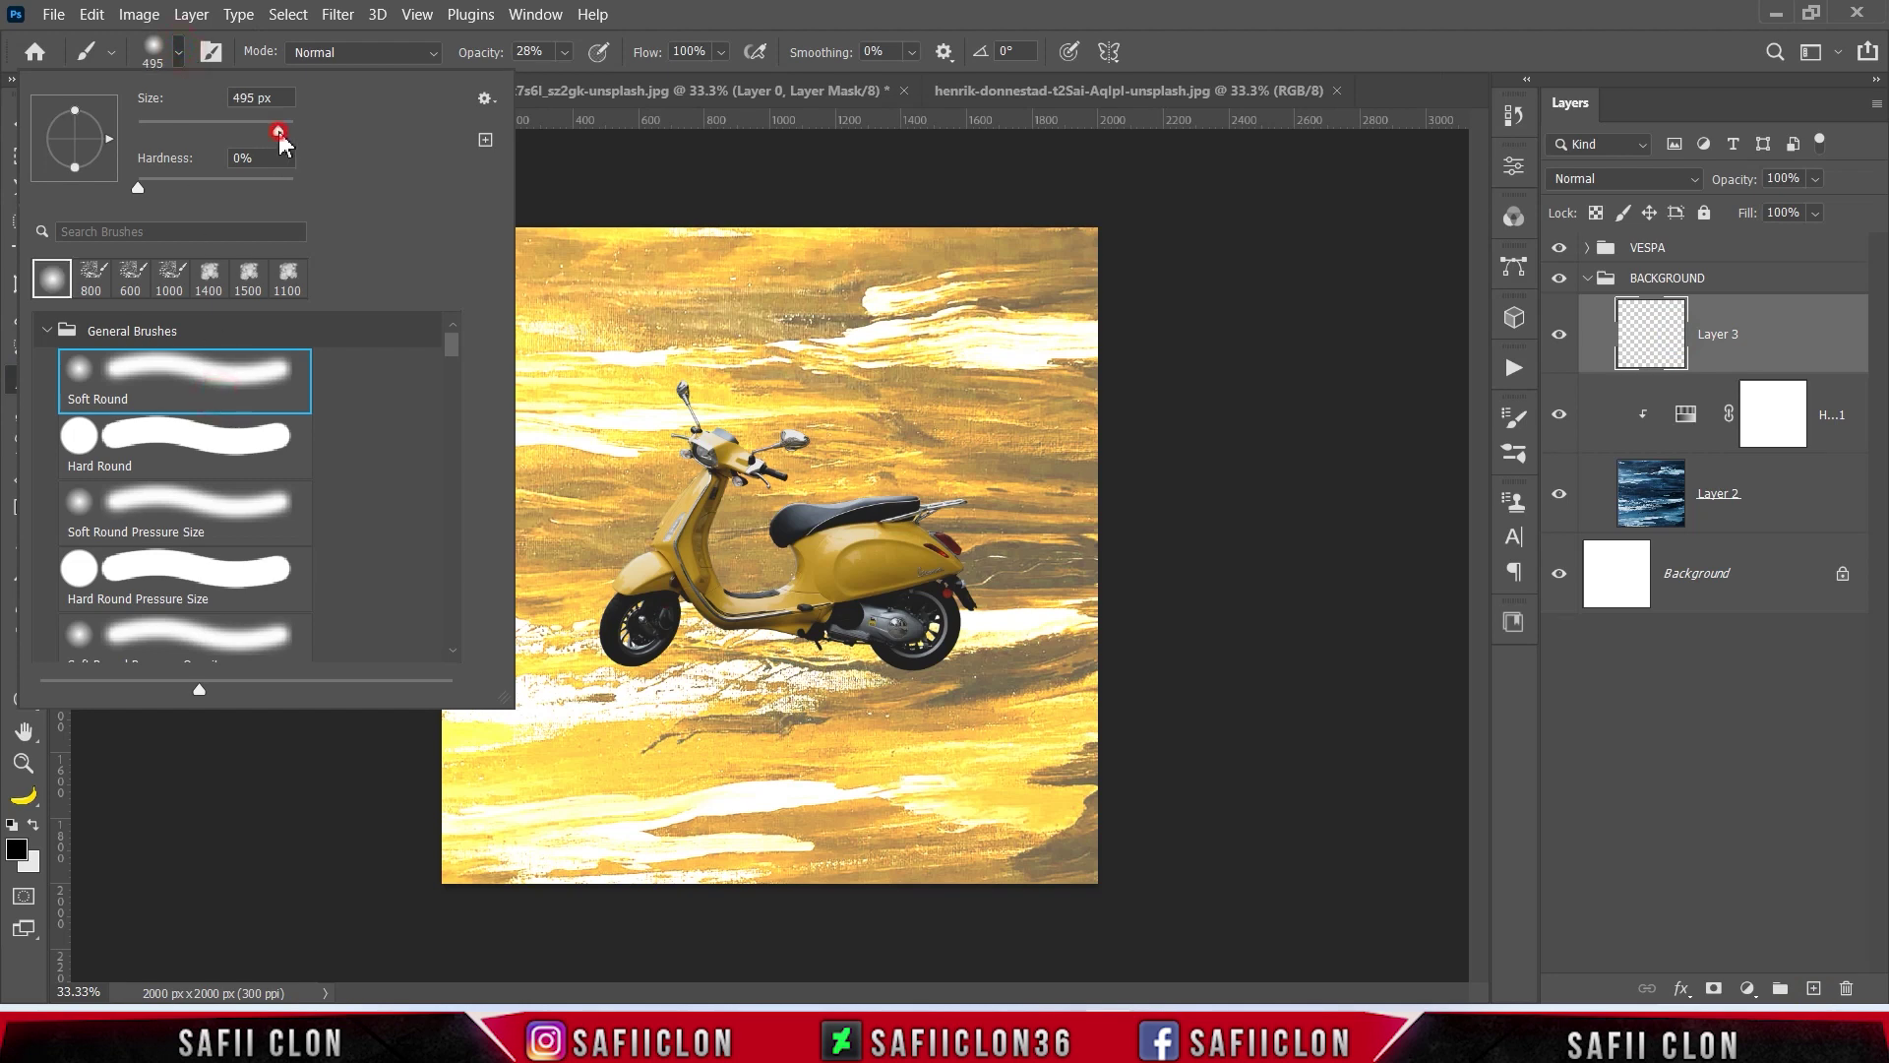
pyautogui.click(179, 52)
pyautogui.click(564, 51)
pyautogui.moveTo(570, 74); pyautogui.dragTo(661, 84)
pyautogui.click(564, 52)
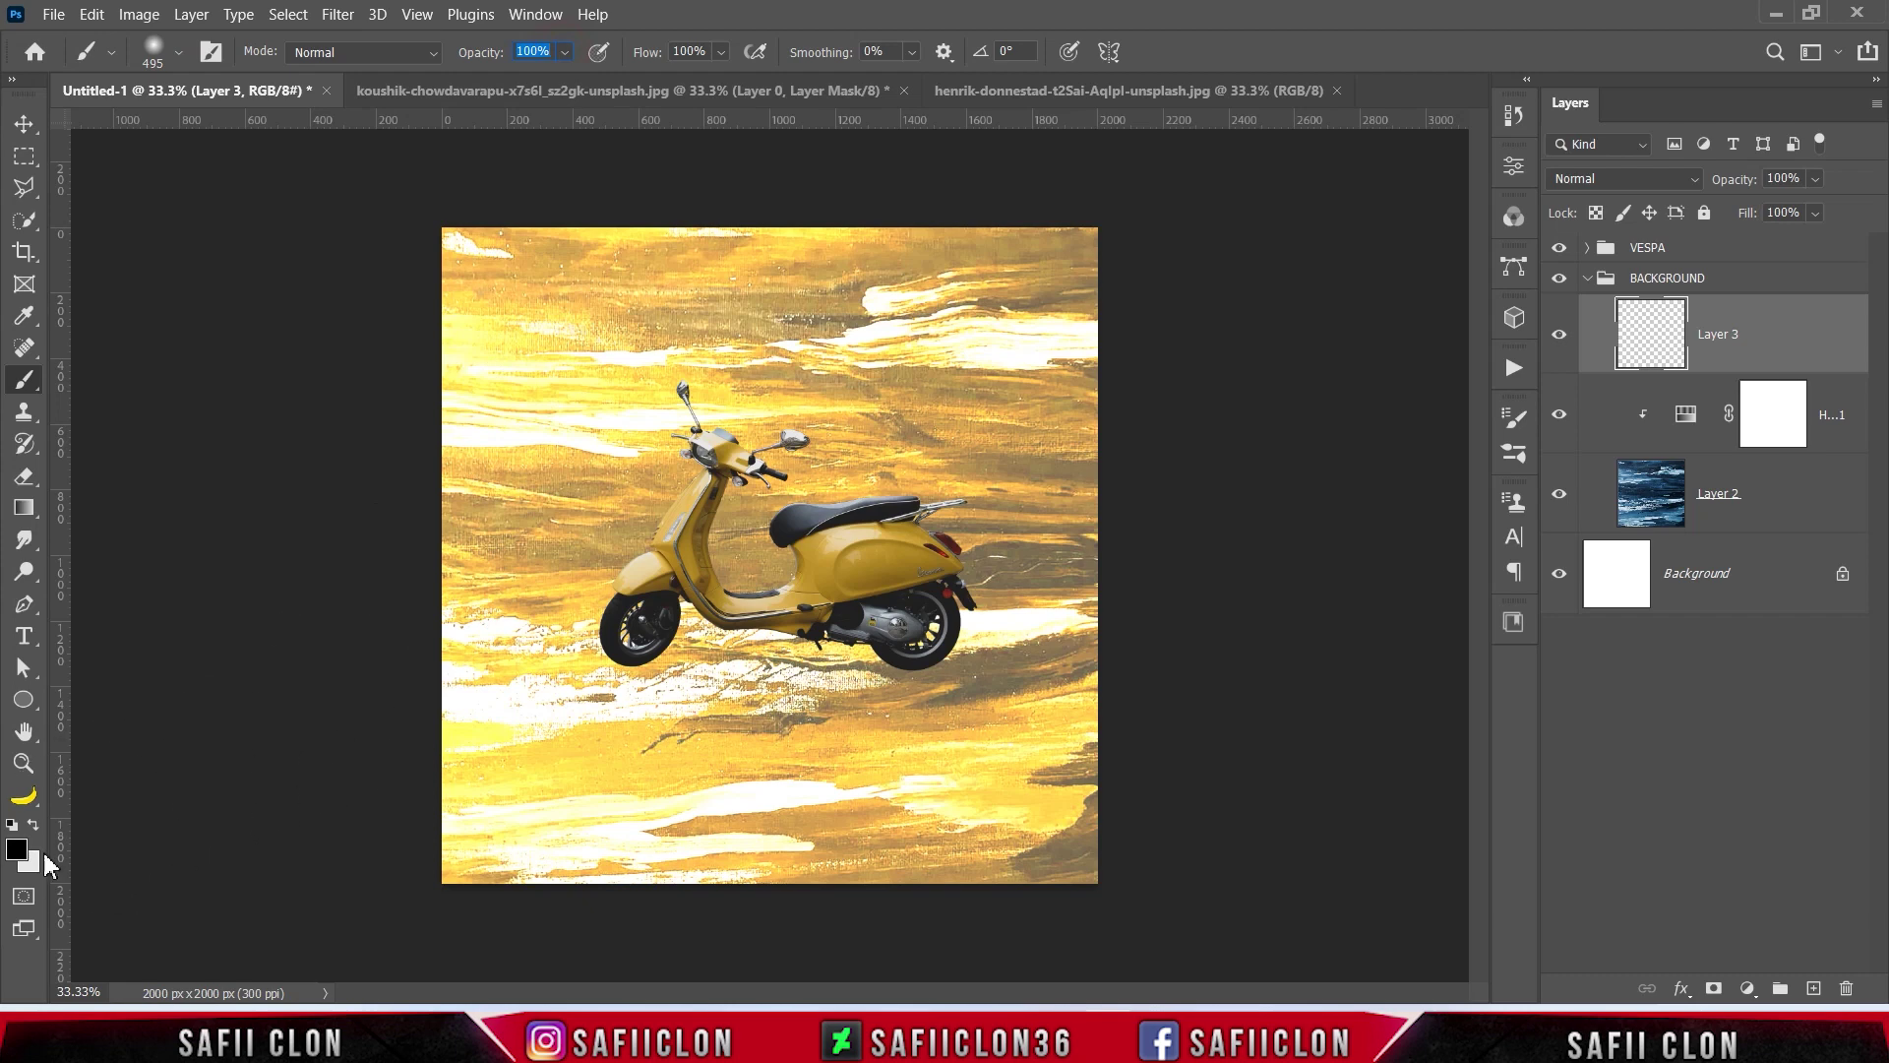
# Step: Paint a soft black spot behind the scooter's handlebars on the new layer
pyautogui.click(17, 849)
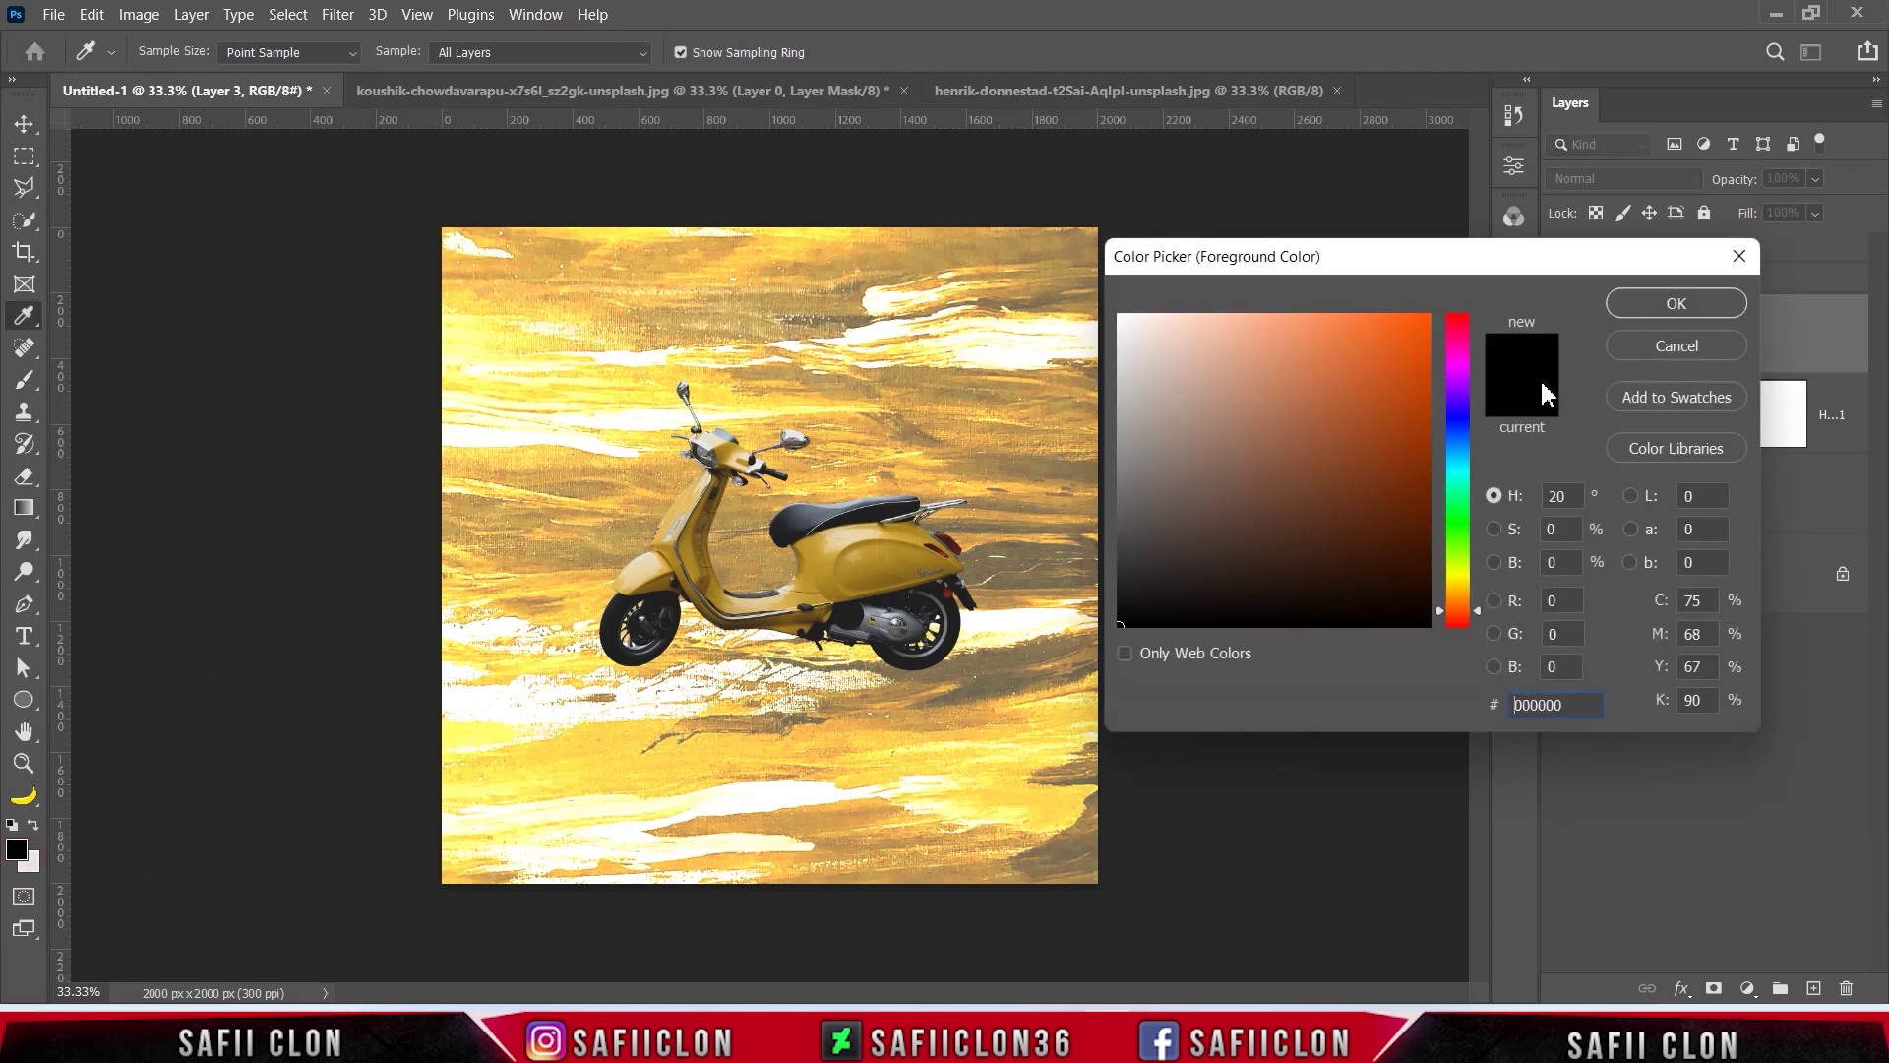
pyautogui.click(1633, 311)
pyautogui.click(787, 444)
pyautogui.click(787, 445)
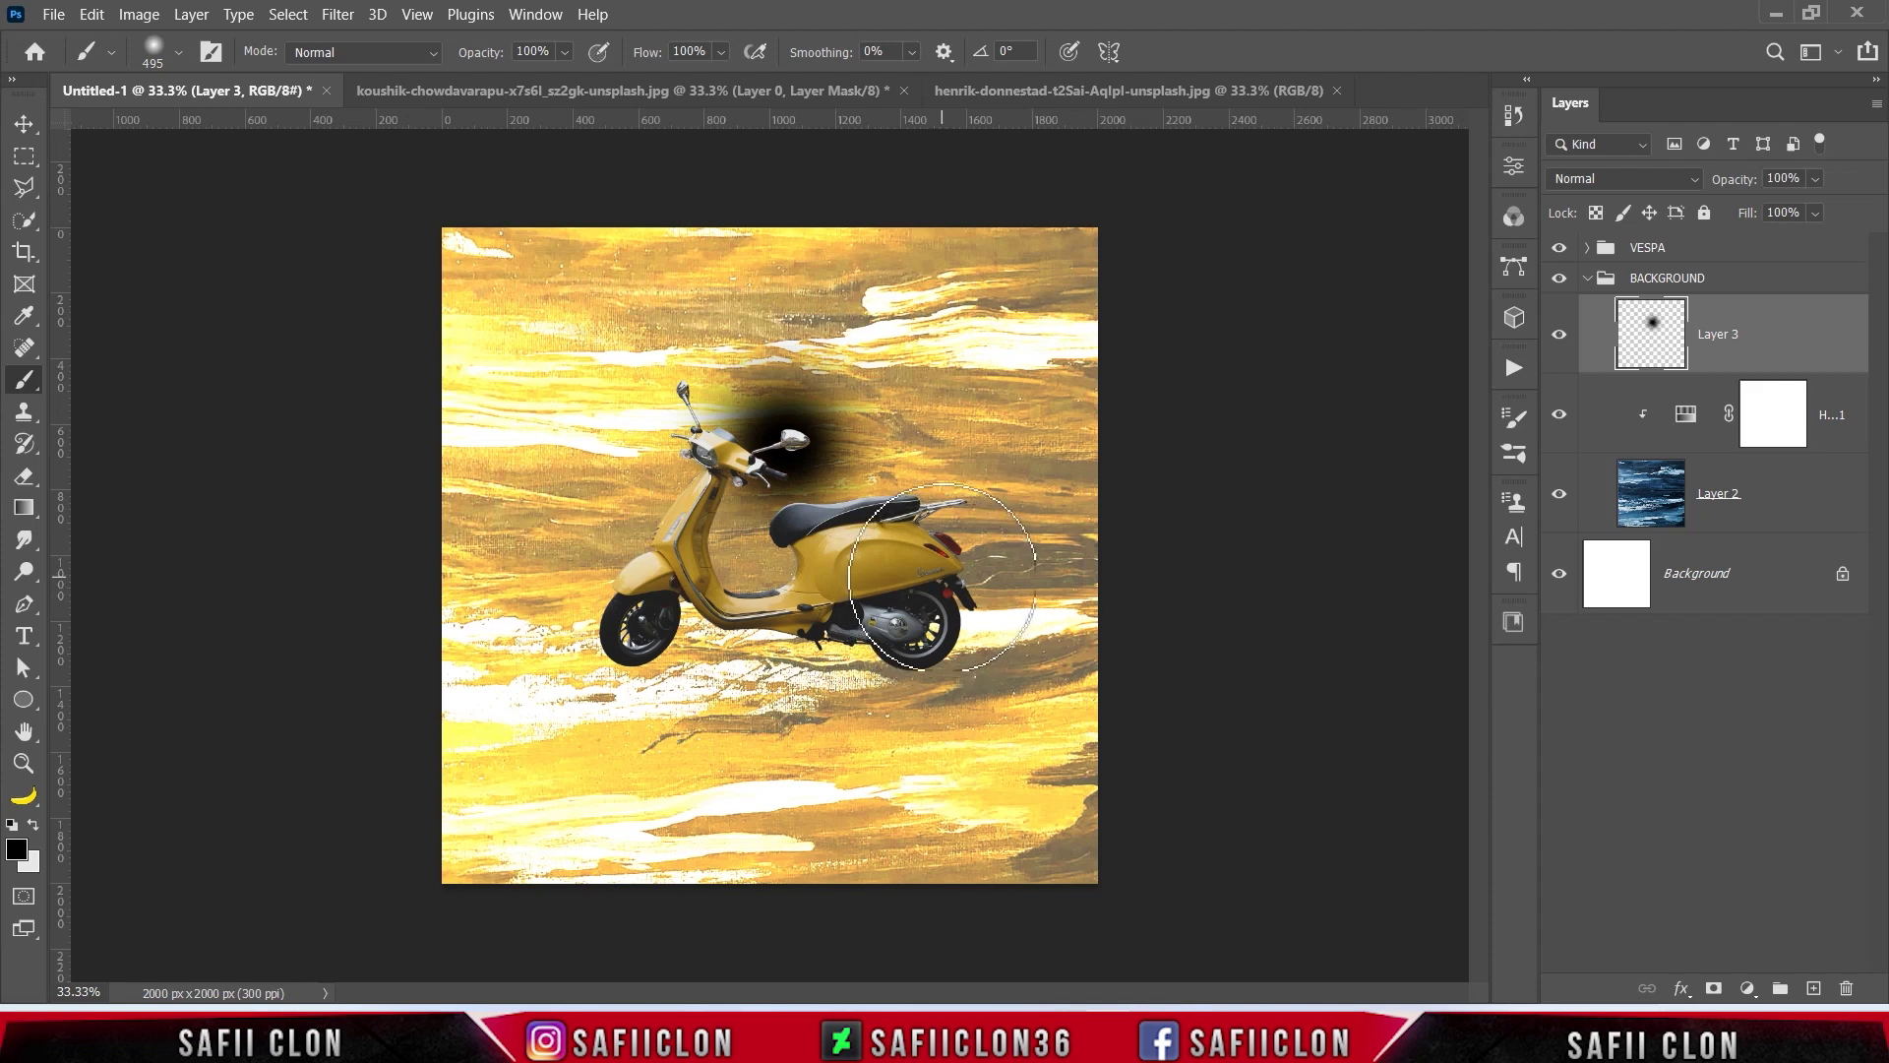
# Step: Stretch the black spot into a wide shadow centred behind the scooter, at about 690% width and 186% height
pyautogui.hotkey('ctrl', 't')
pyautogui.moveTo(915, 313); pyautogui.dragTo(1032, 489)
pyautogui.hotkey('ctrl', '-')
pyautogui.moveTo(1334, 554); pyautogui.dragTo(1389, 554)
pyautogui.moveTo(1395, 379); pyautogui.dragTo(1439, 368)
pyautogui.moveTo(941, 510); pyautogui.dragTo(950, 511)
# Step: Set the soft shadow layer to Soft Light blending with 47% fill
pyautogui.click(1612, 183)
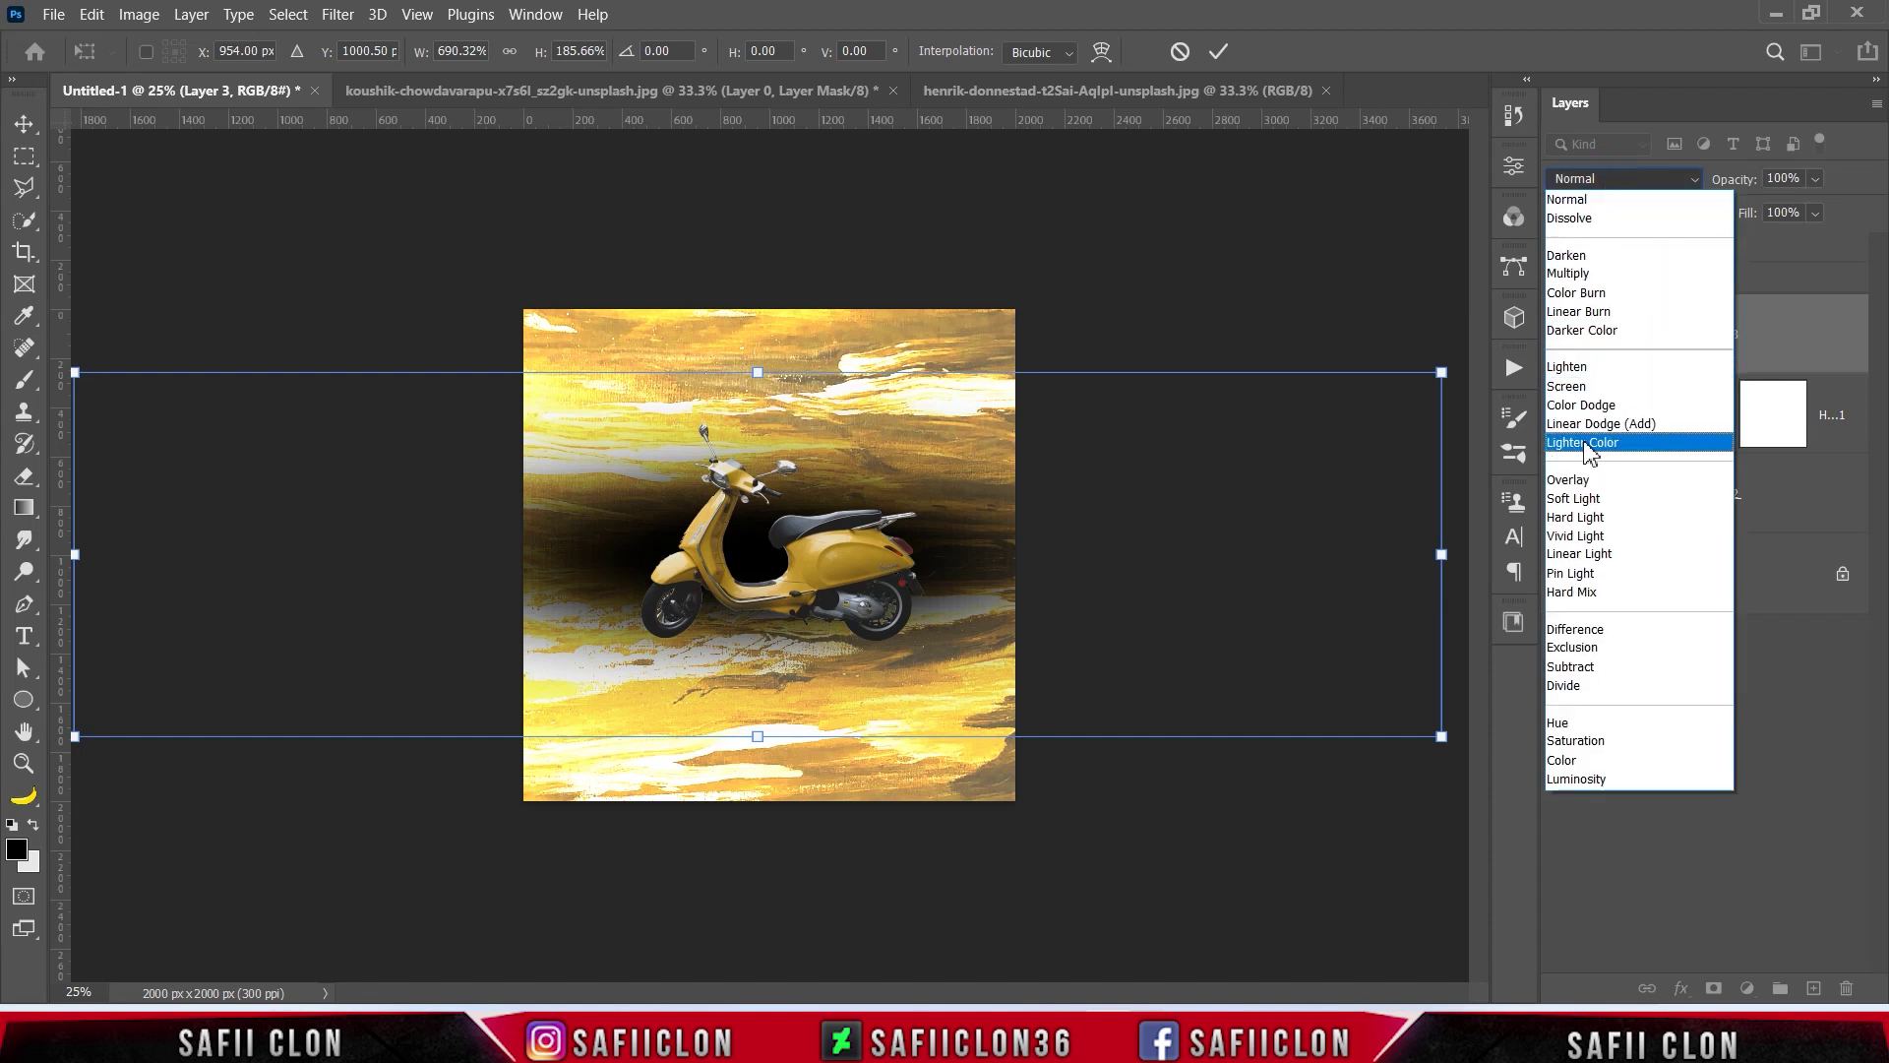
pyautogui.click(1594, 499)
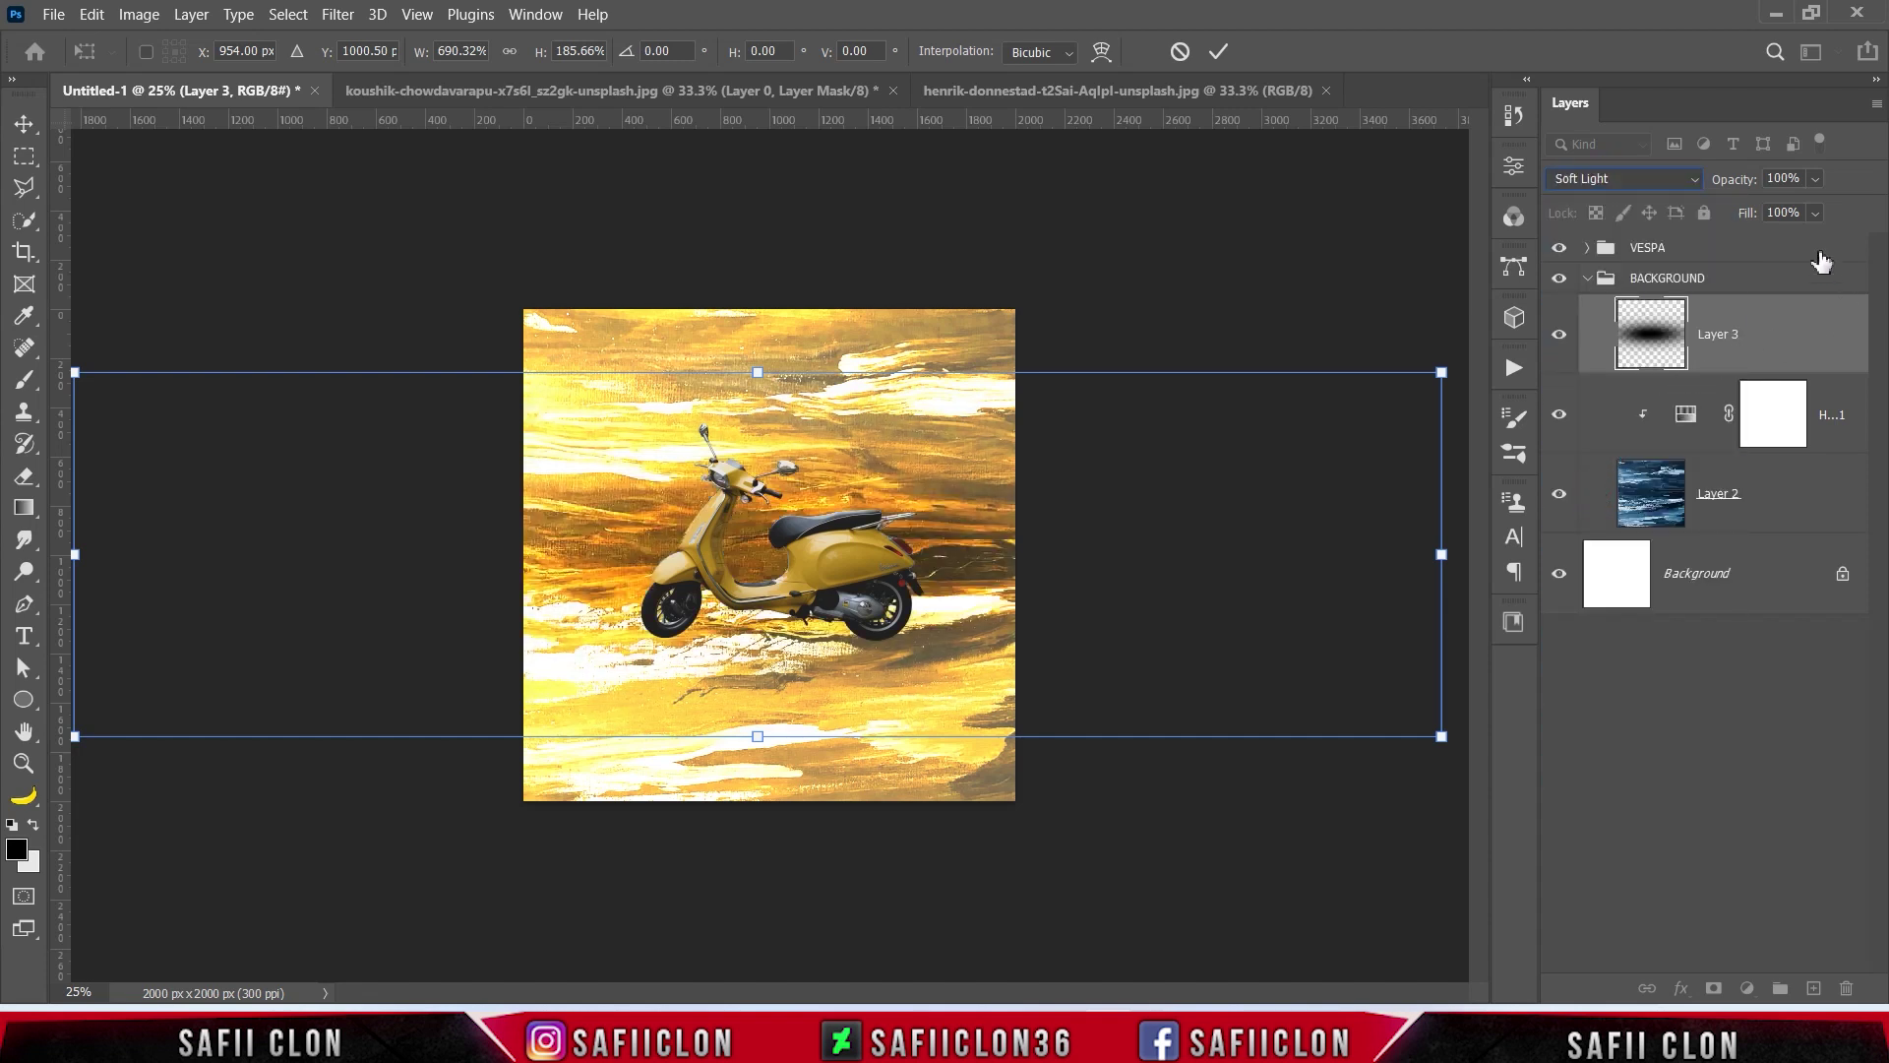
pyautogui.click(1815, 213)
pyautogui.moveTo(1798, 240); pyautogui.dragTo(1793, 240)
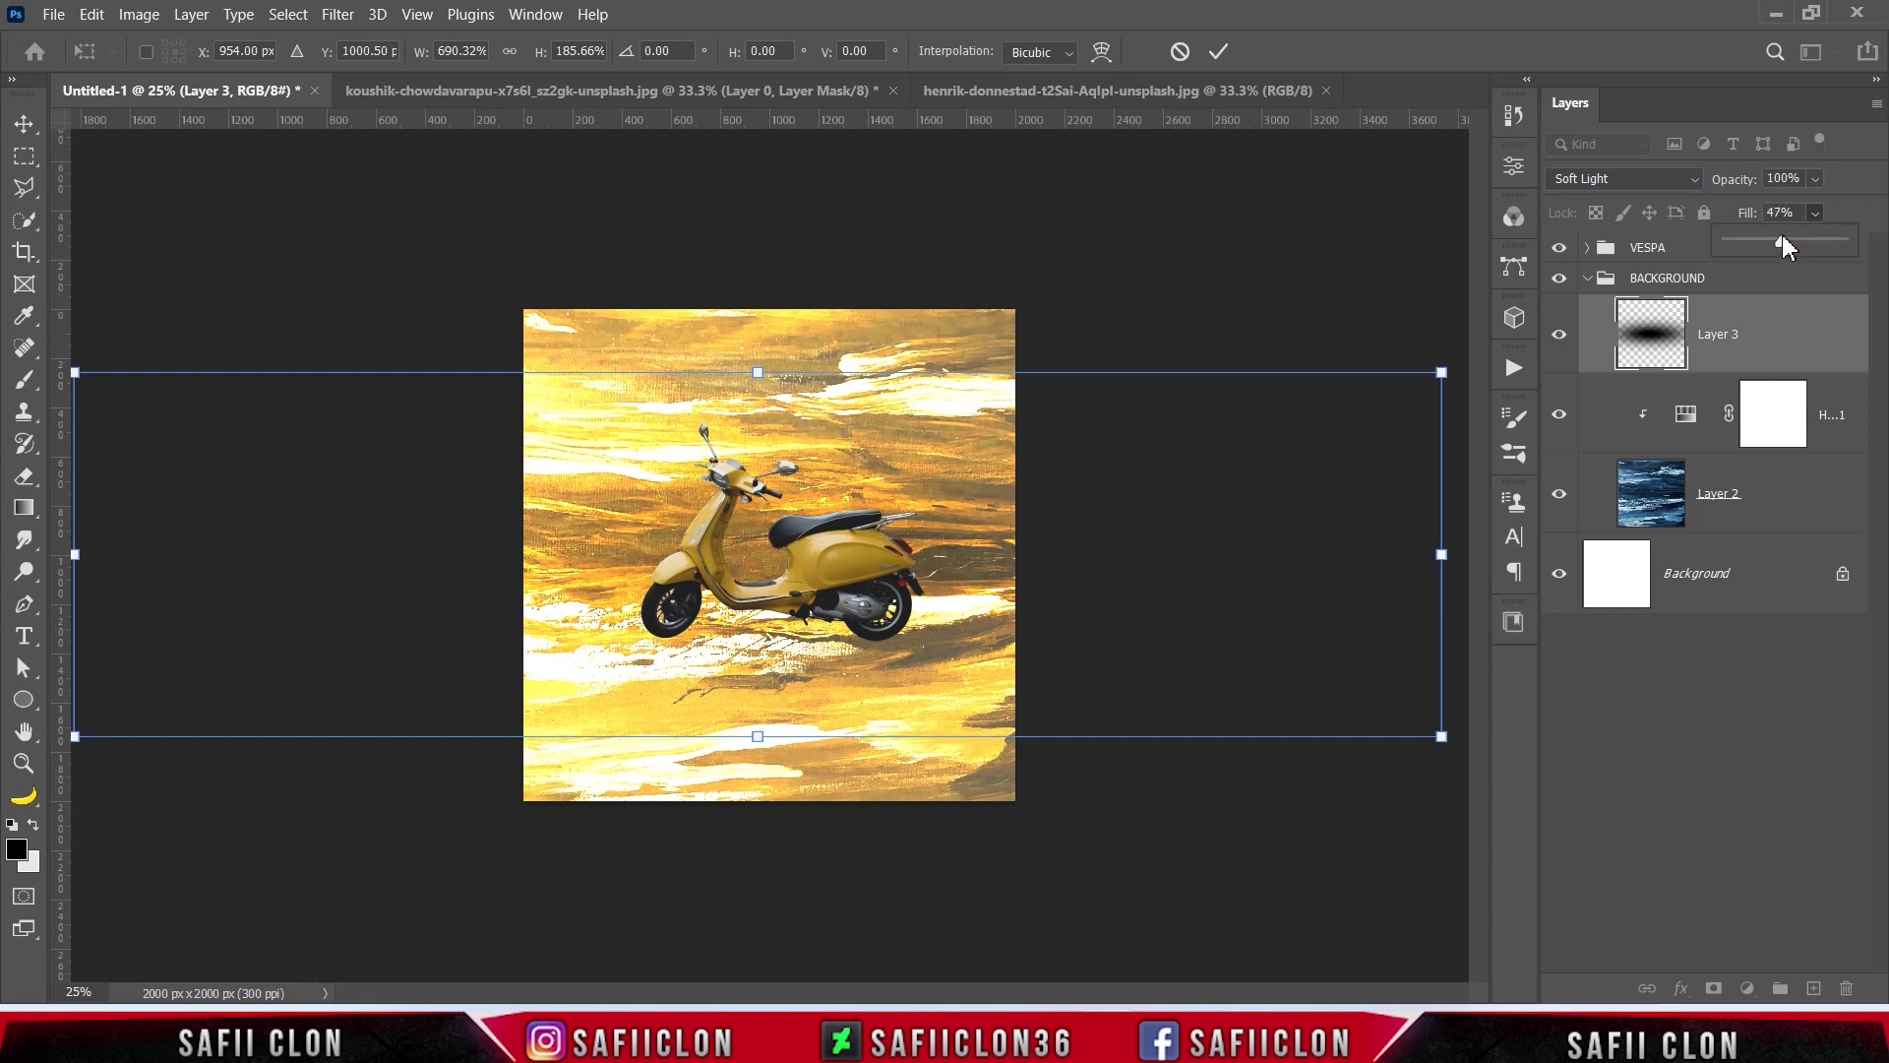
# Step: Shift the soft shadow slightly towards the scooter's front, stretch it to about 203% height, and compare the poster without it
pyautogui.moveTo(834, 568); pyautogui.dragTo(825, 507)
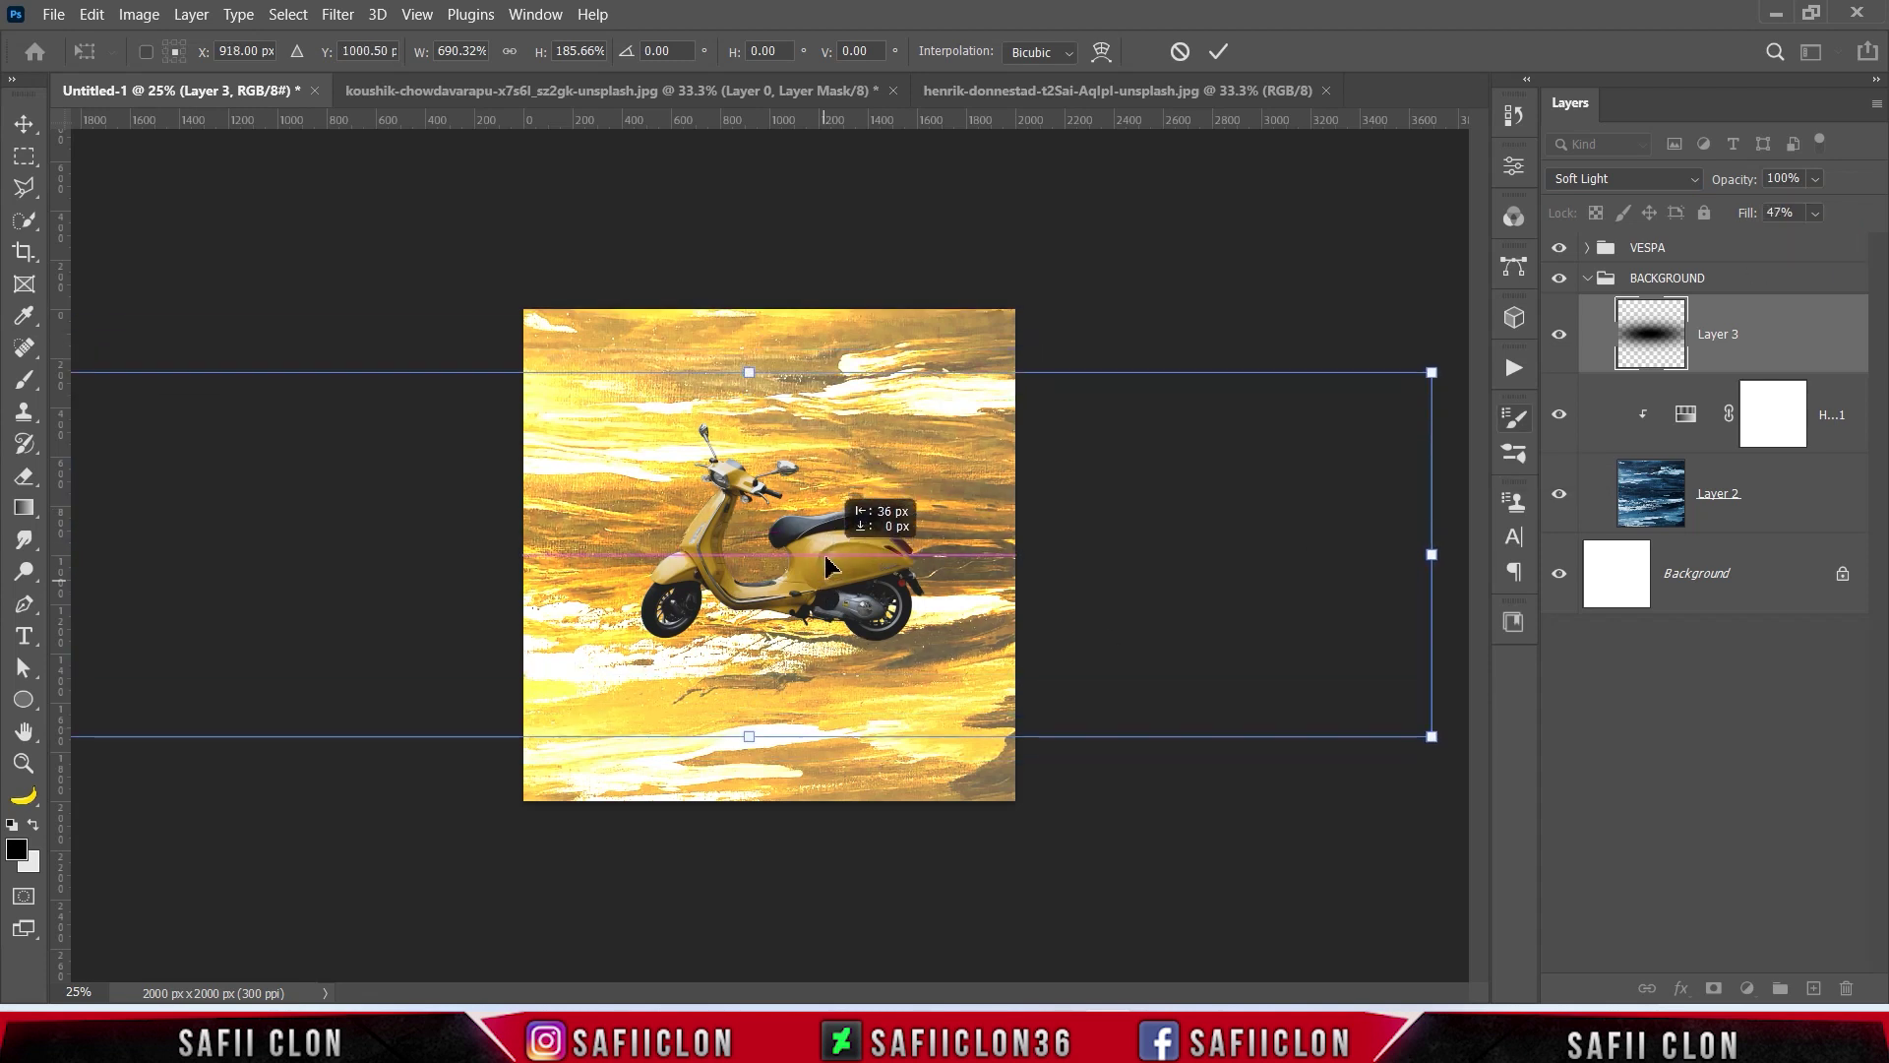
pyautogui.moveTo(751, 369); pyautogui.dragTo(752, 356)
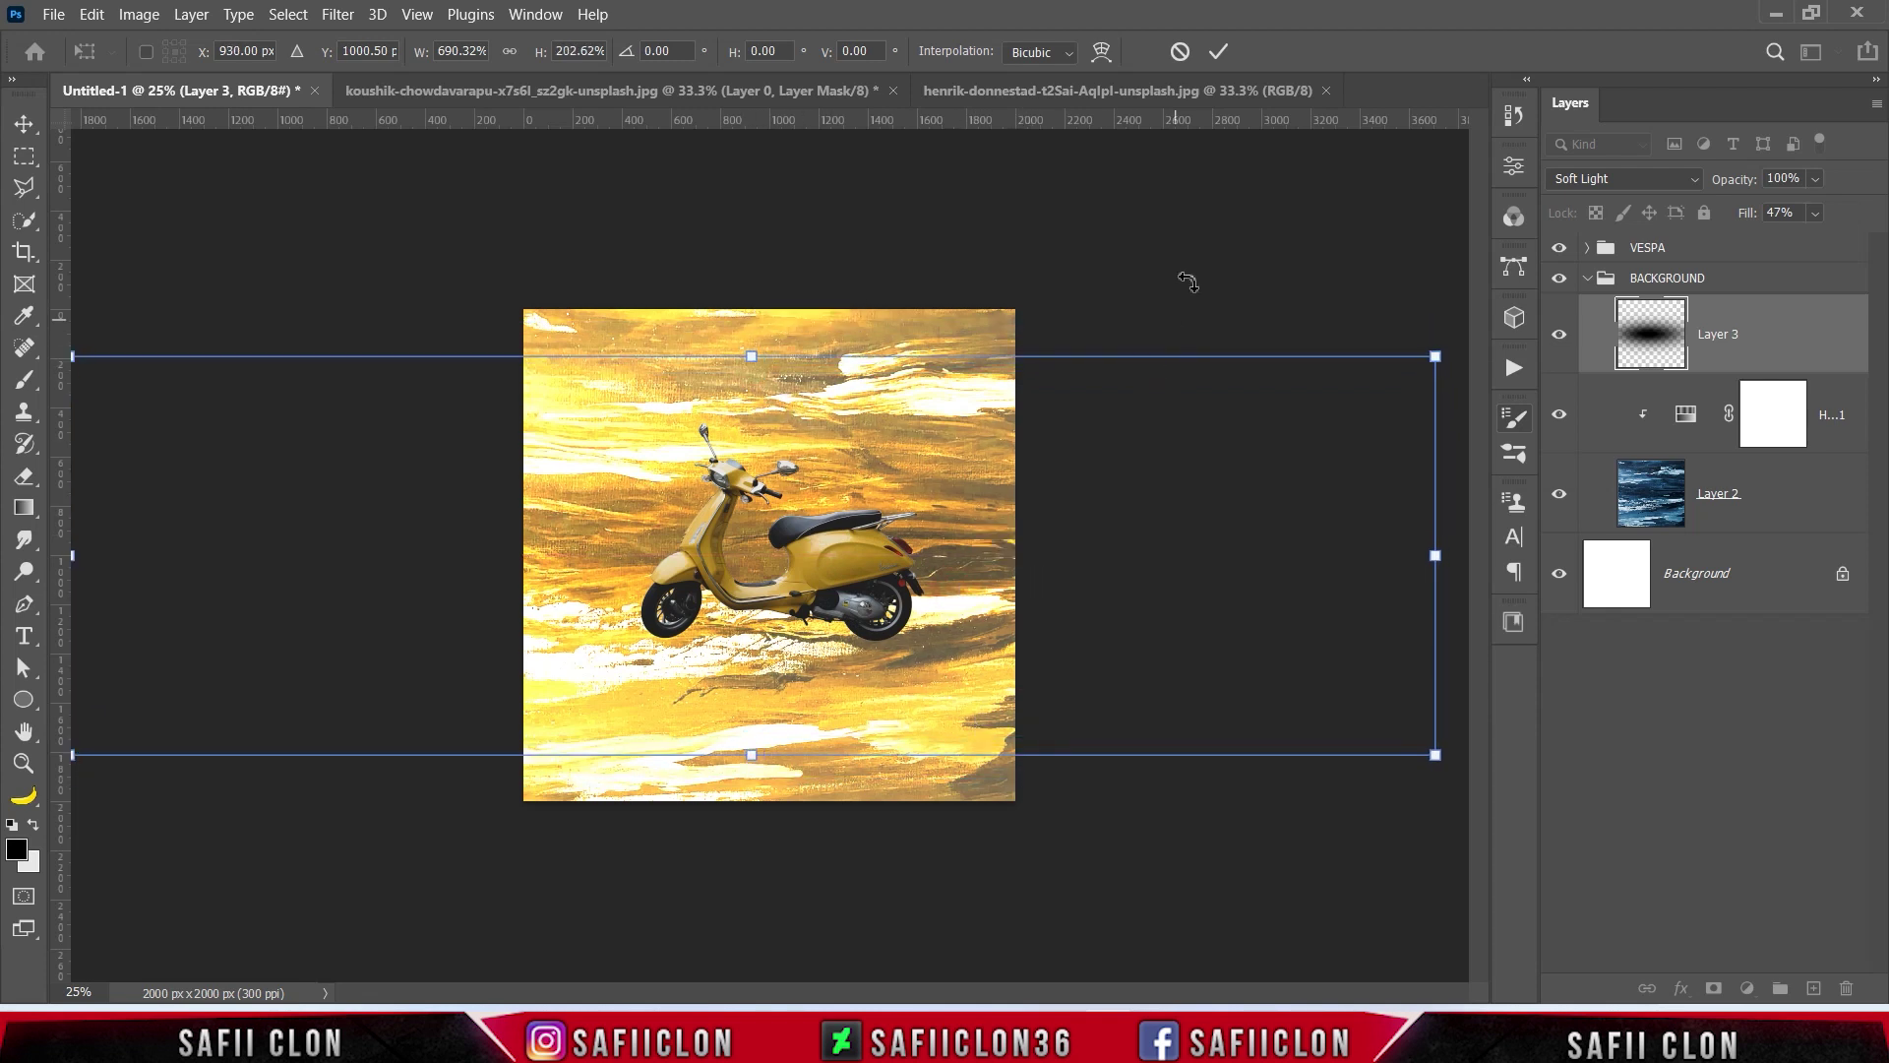
pyautogui.click(1218, 52)
pyautogui.press('b')
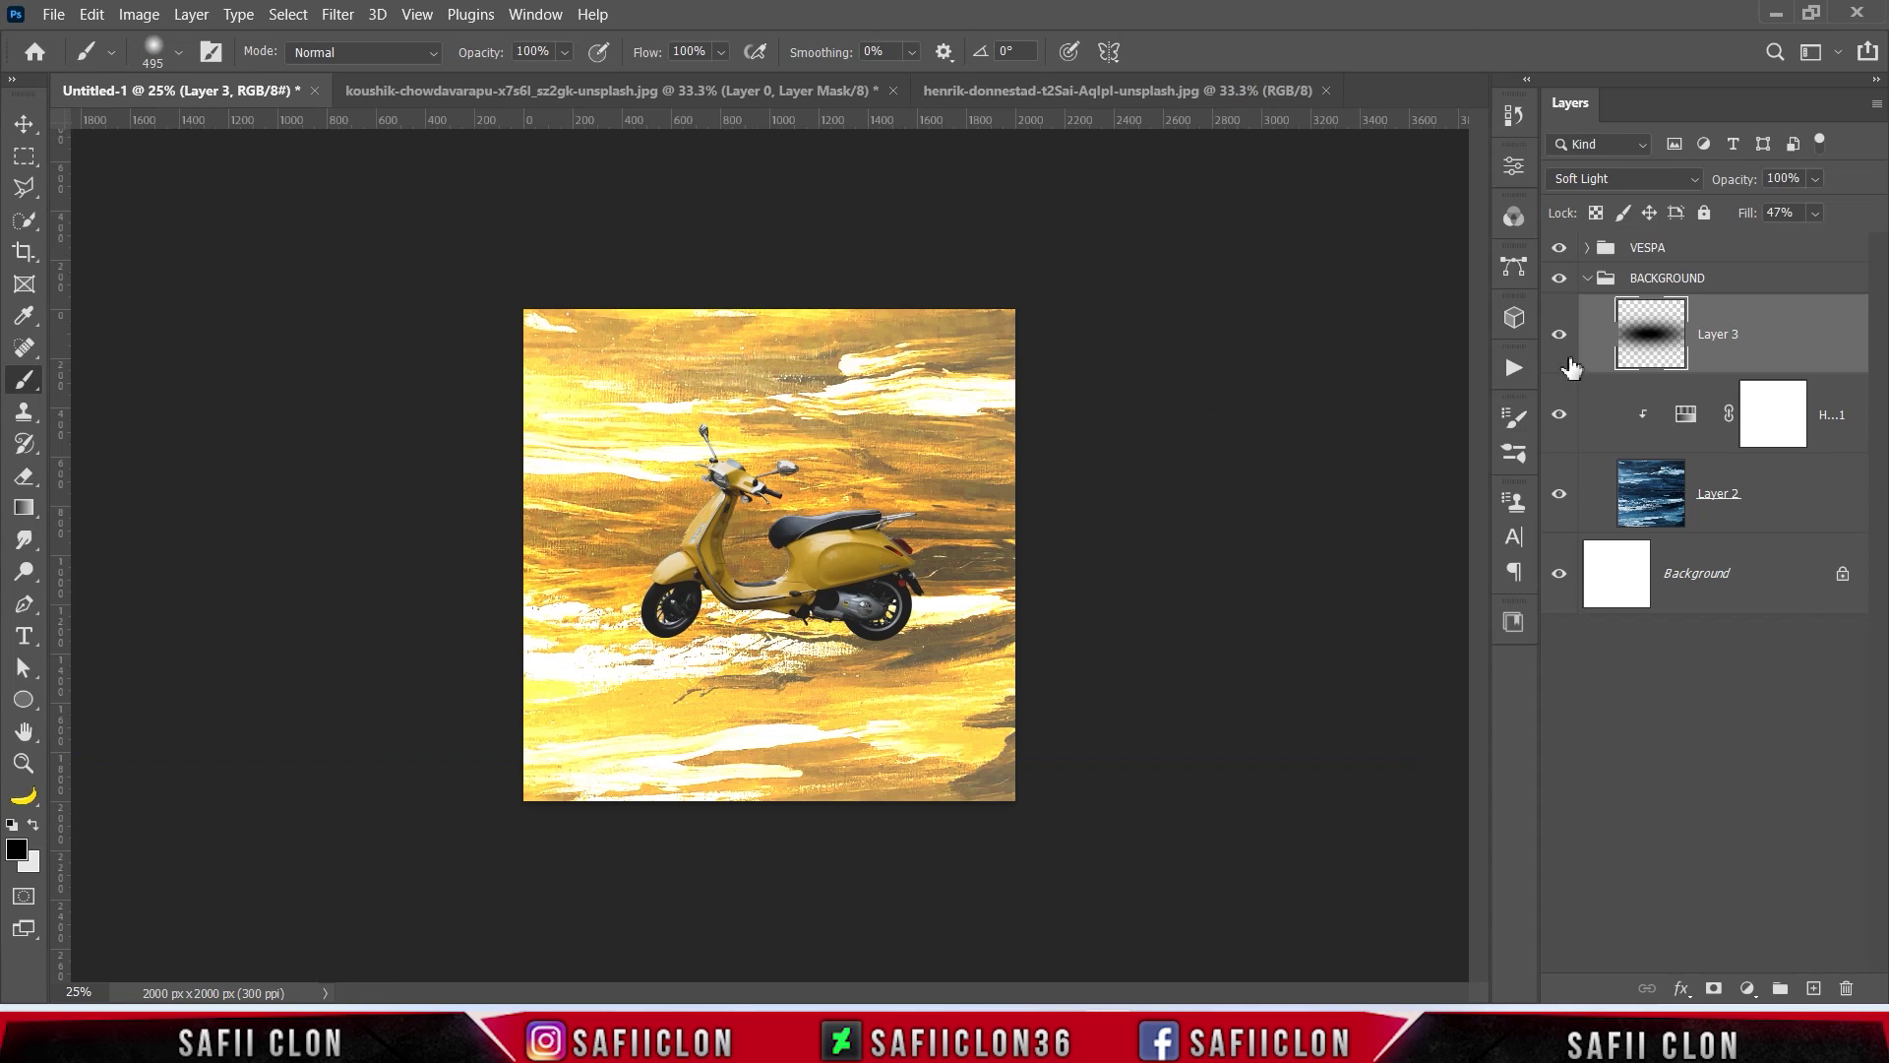
pyautogui.click(1559, 339)
pyautogui.click(1559, 339)
pyautogui.click(1559, 339)
pyautogui.click(1560, 340)
# Step: Draw a flat ellipse with black fill and no stroke beneath the scooter's wheels, about 829 px wide and 52 px high
pyautogui.hotkey('ctrl', '+')
pyautogui.hotkey('ctrl', '+')
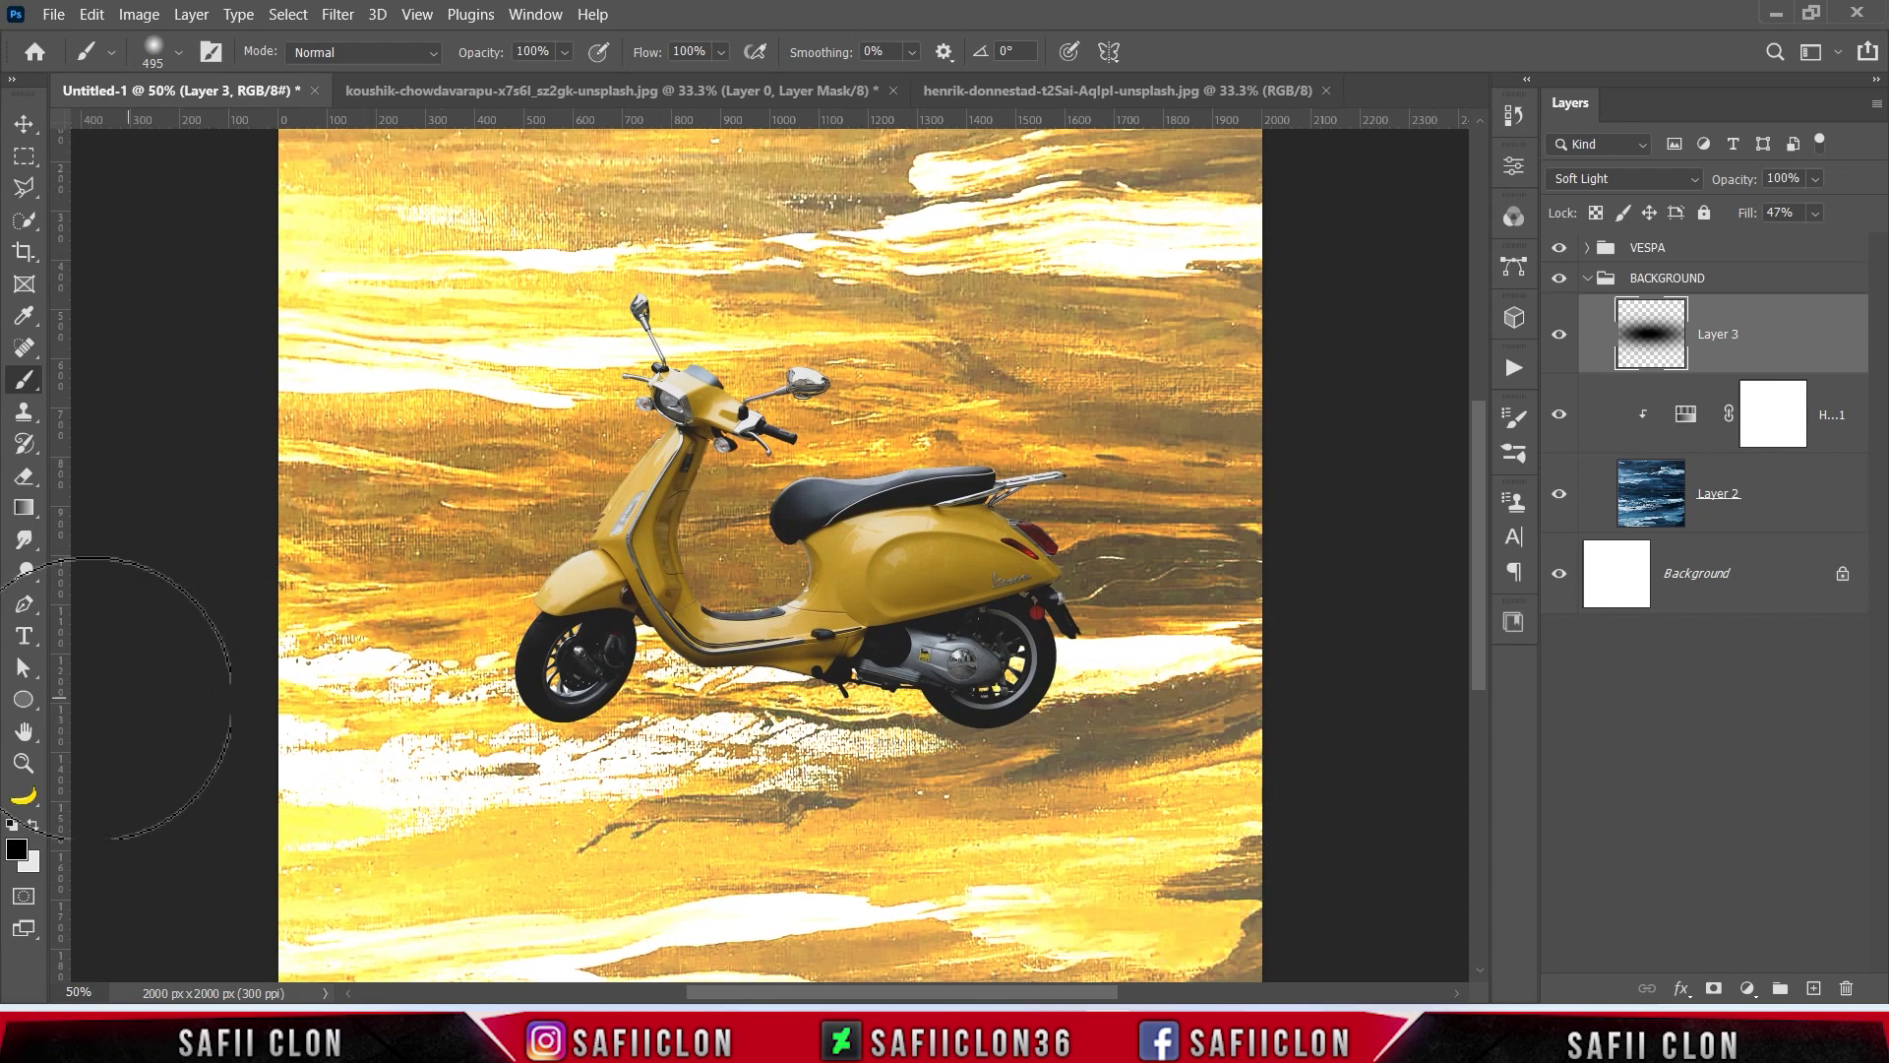
pyautogui.rightClick(30, 707)
pyautogui.click(148, 720)
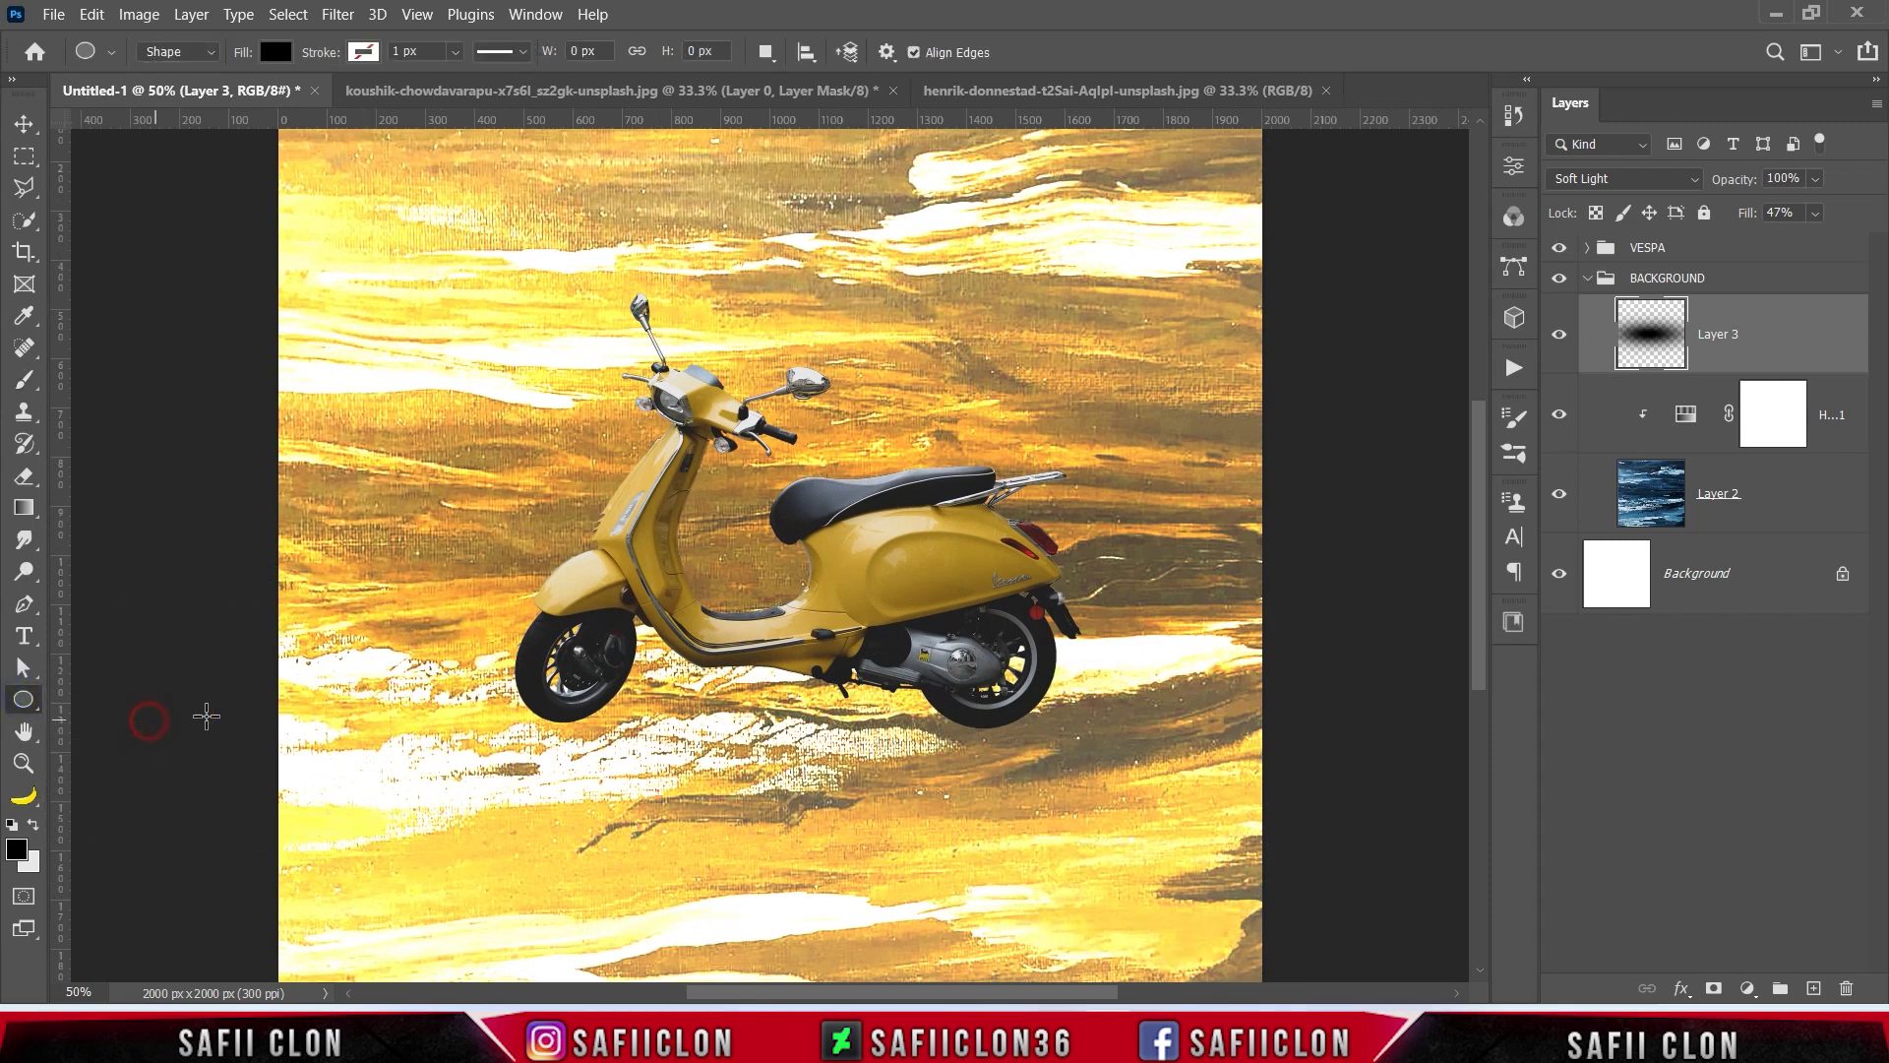
pyautogui.click(276, 51)
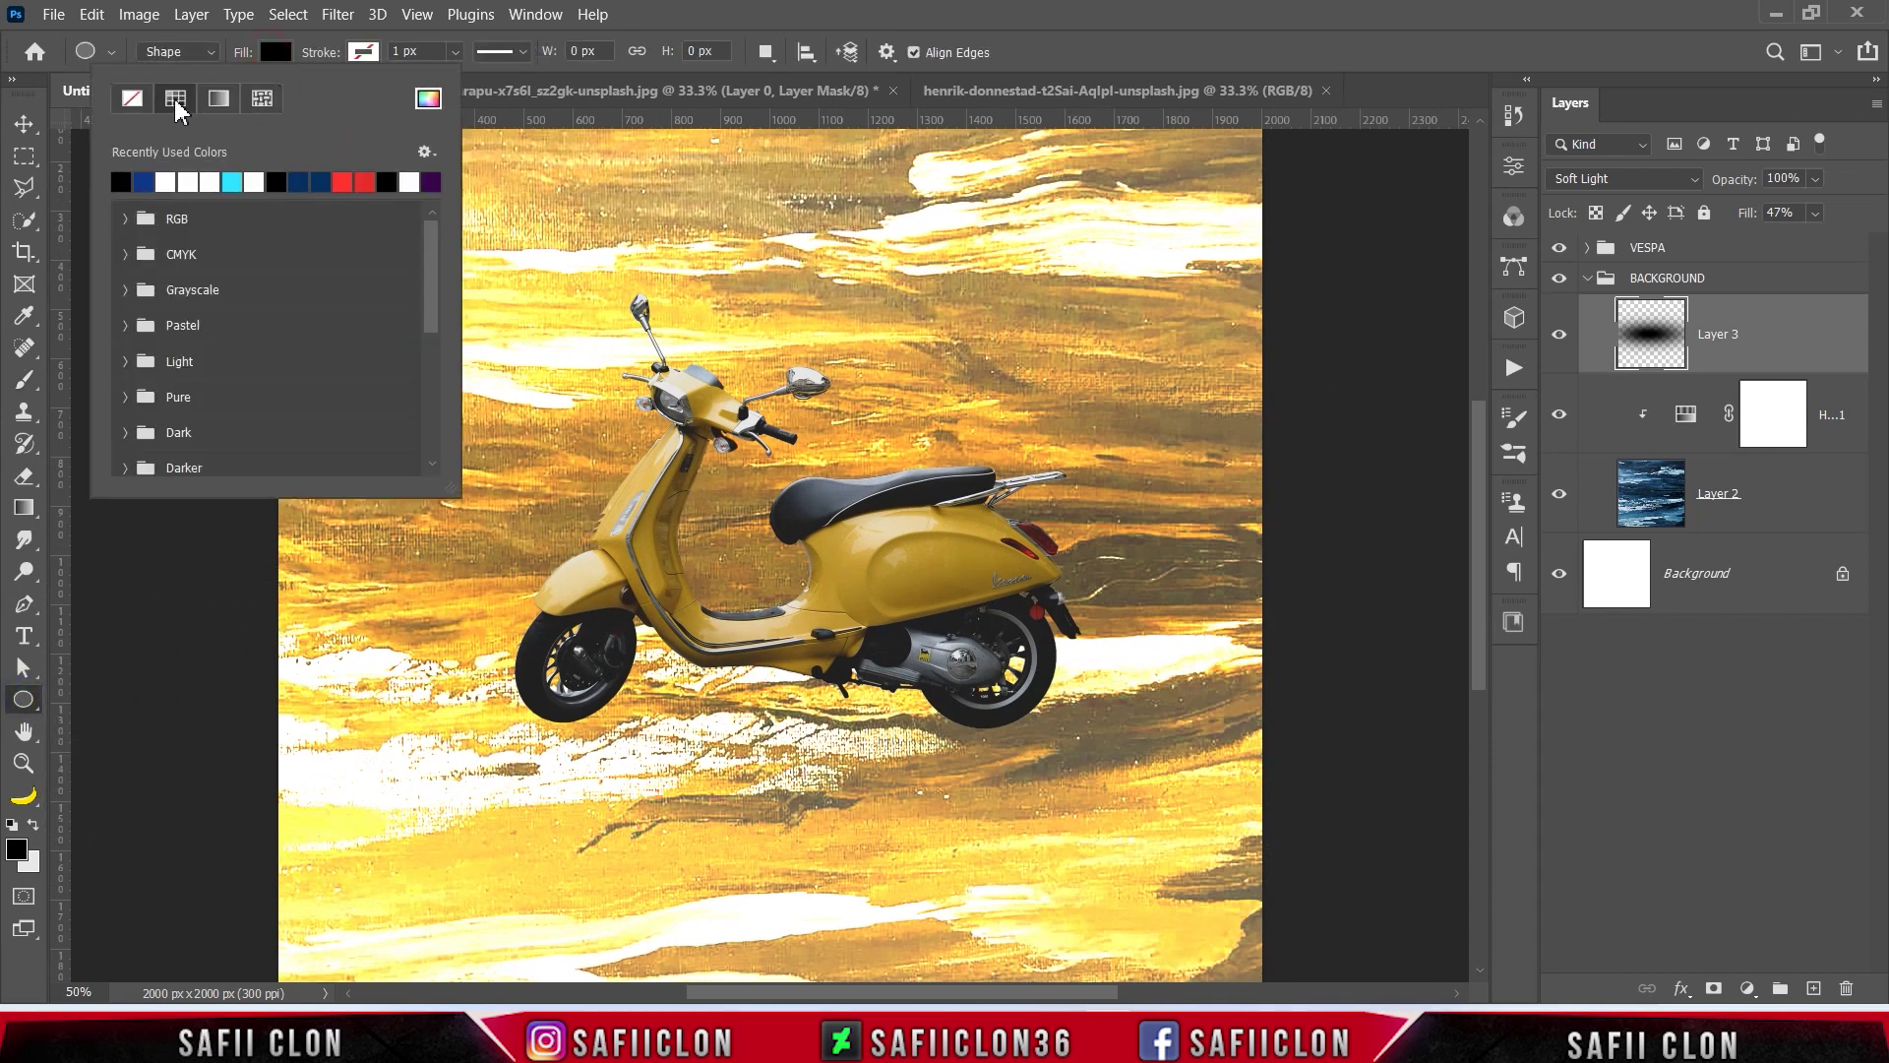
pyautogui.click(428, 98)
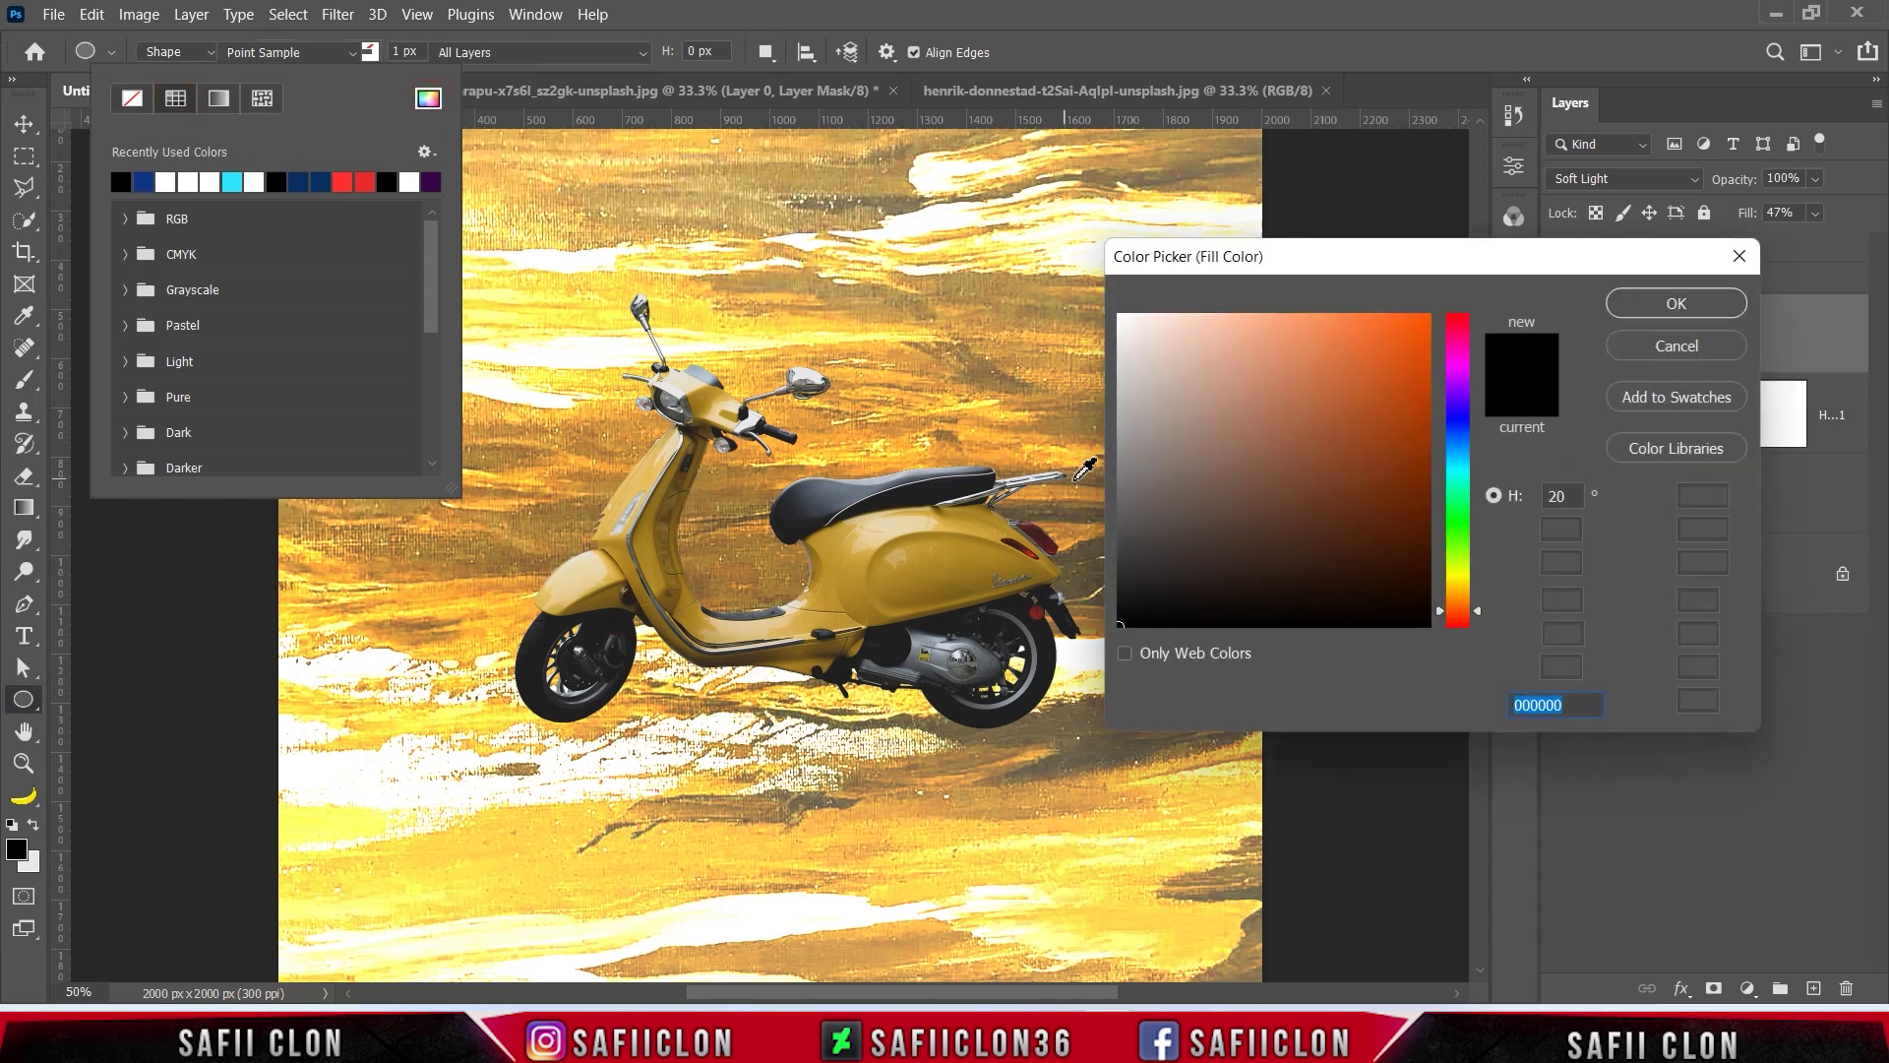
pyautogui.click(1107, 626)
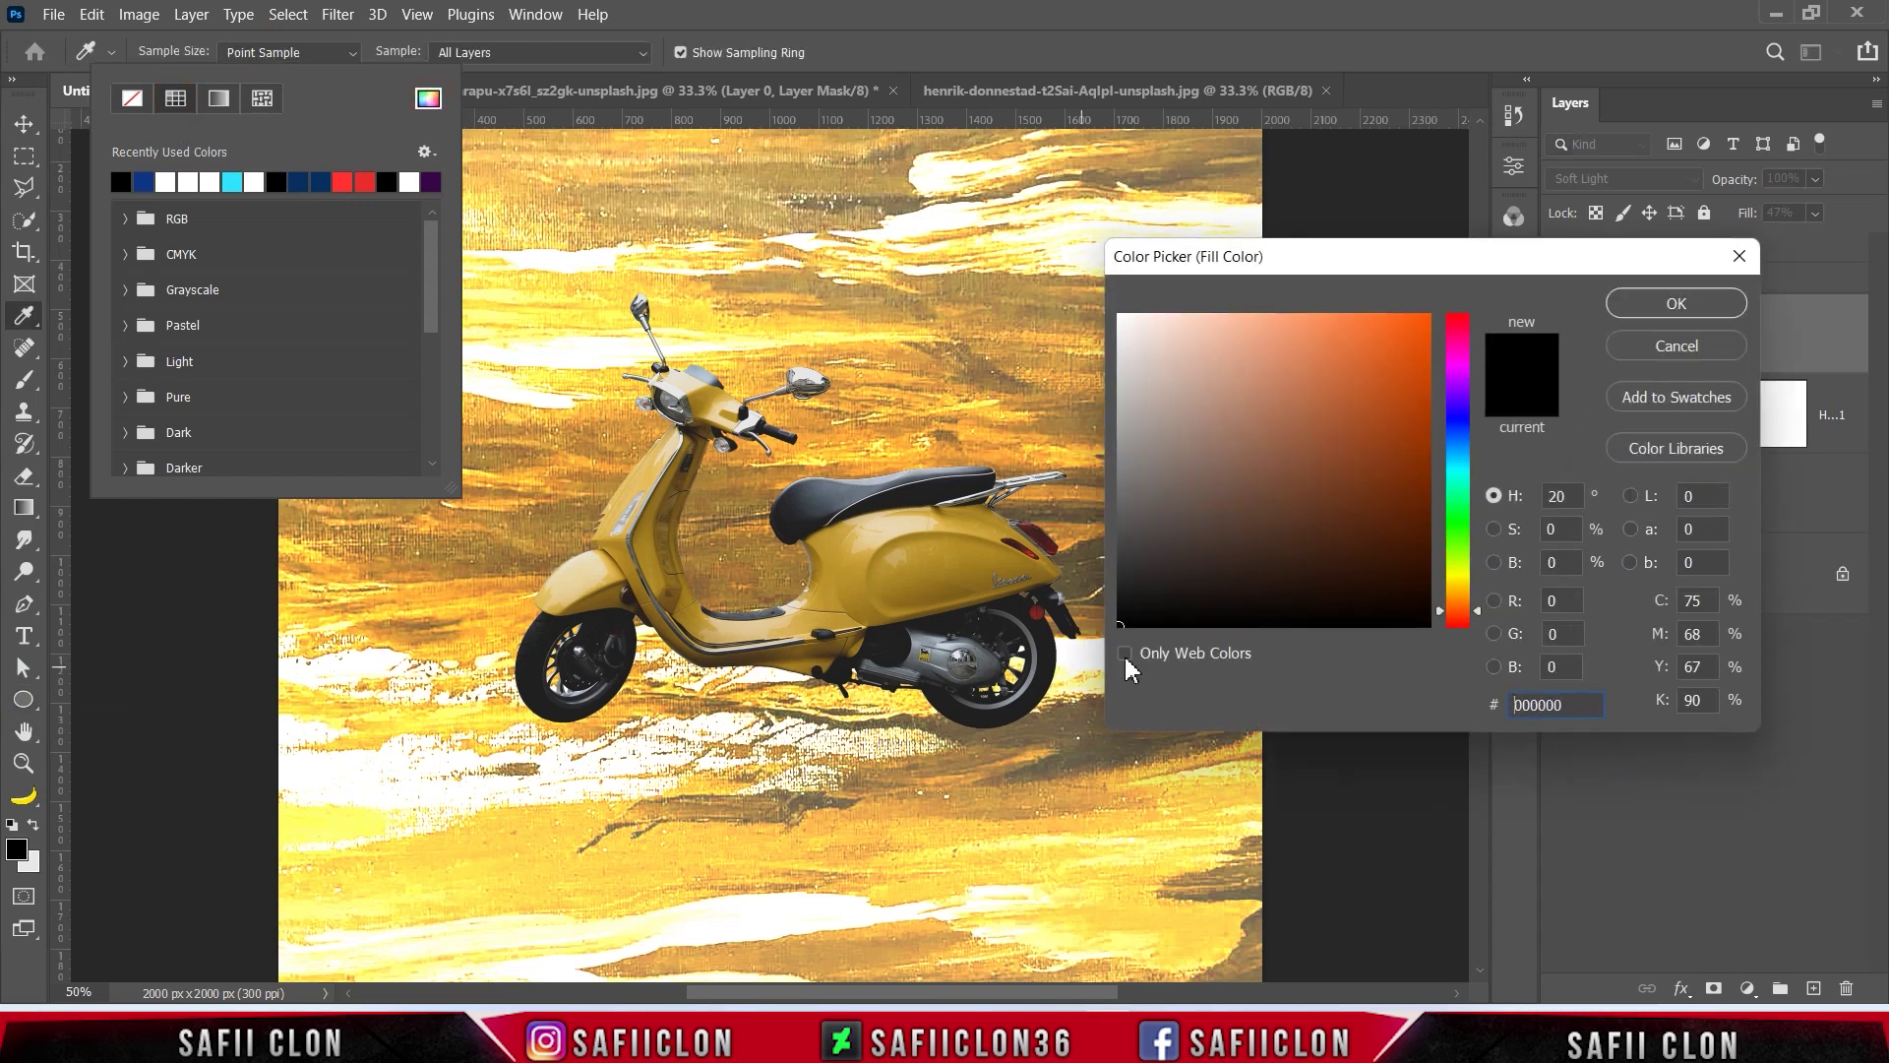
pyautogui.click(1628, 303)
pyautogui.click(280, 51)
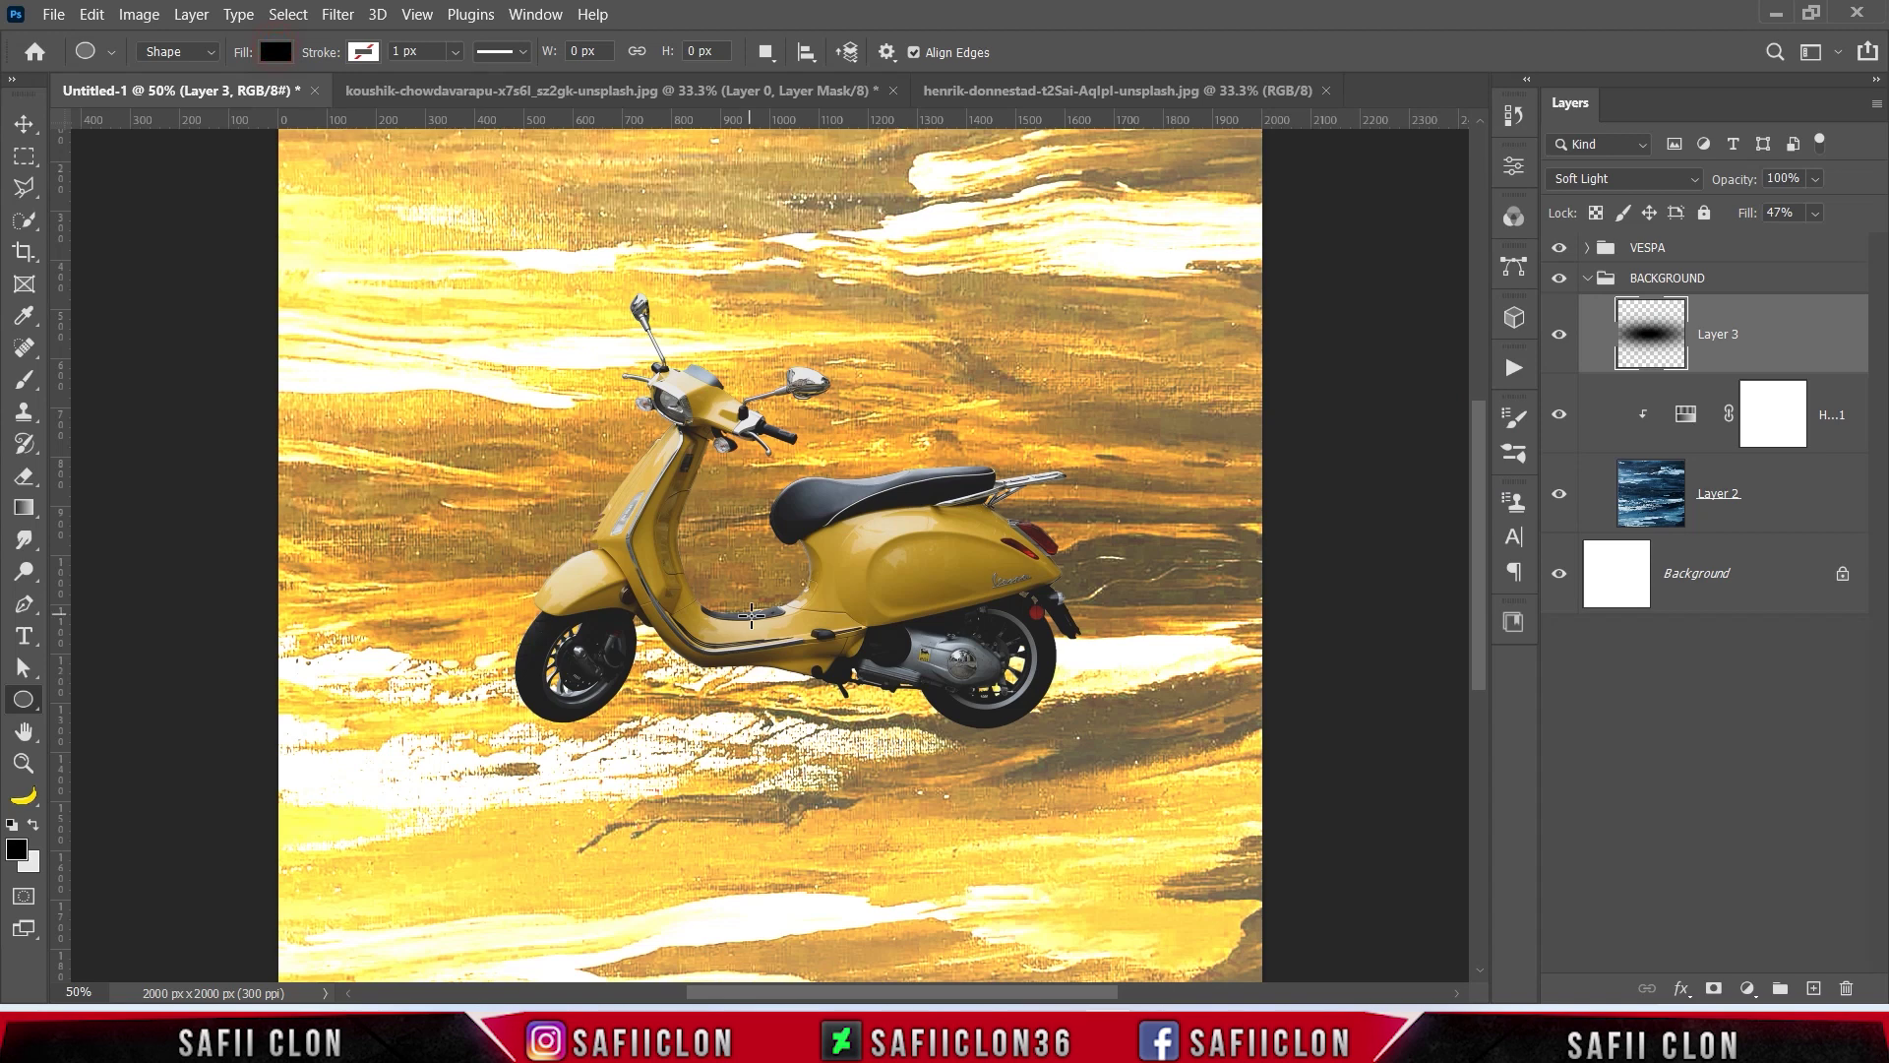
pyautogui.moveTo(655, 701); pyautogui.dragTo(1062, 727)
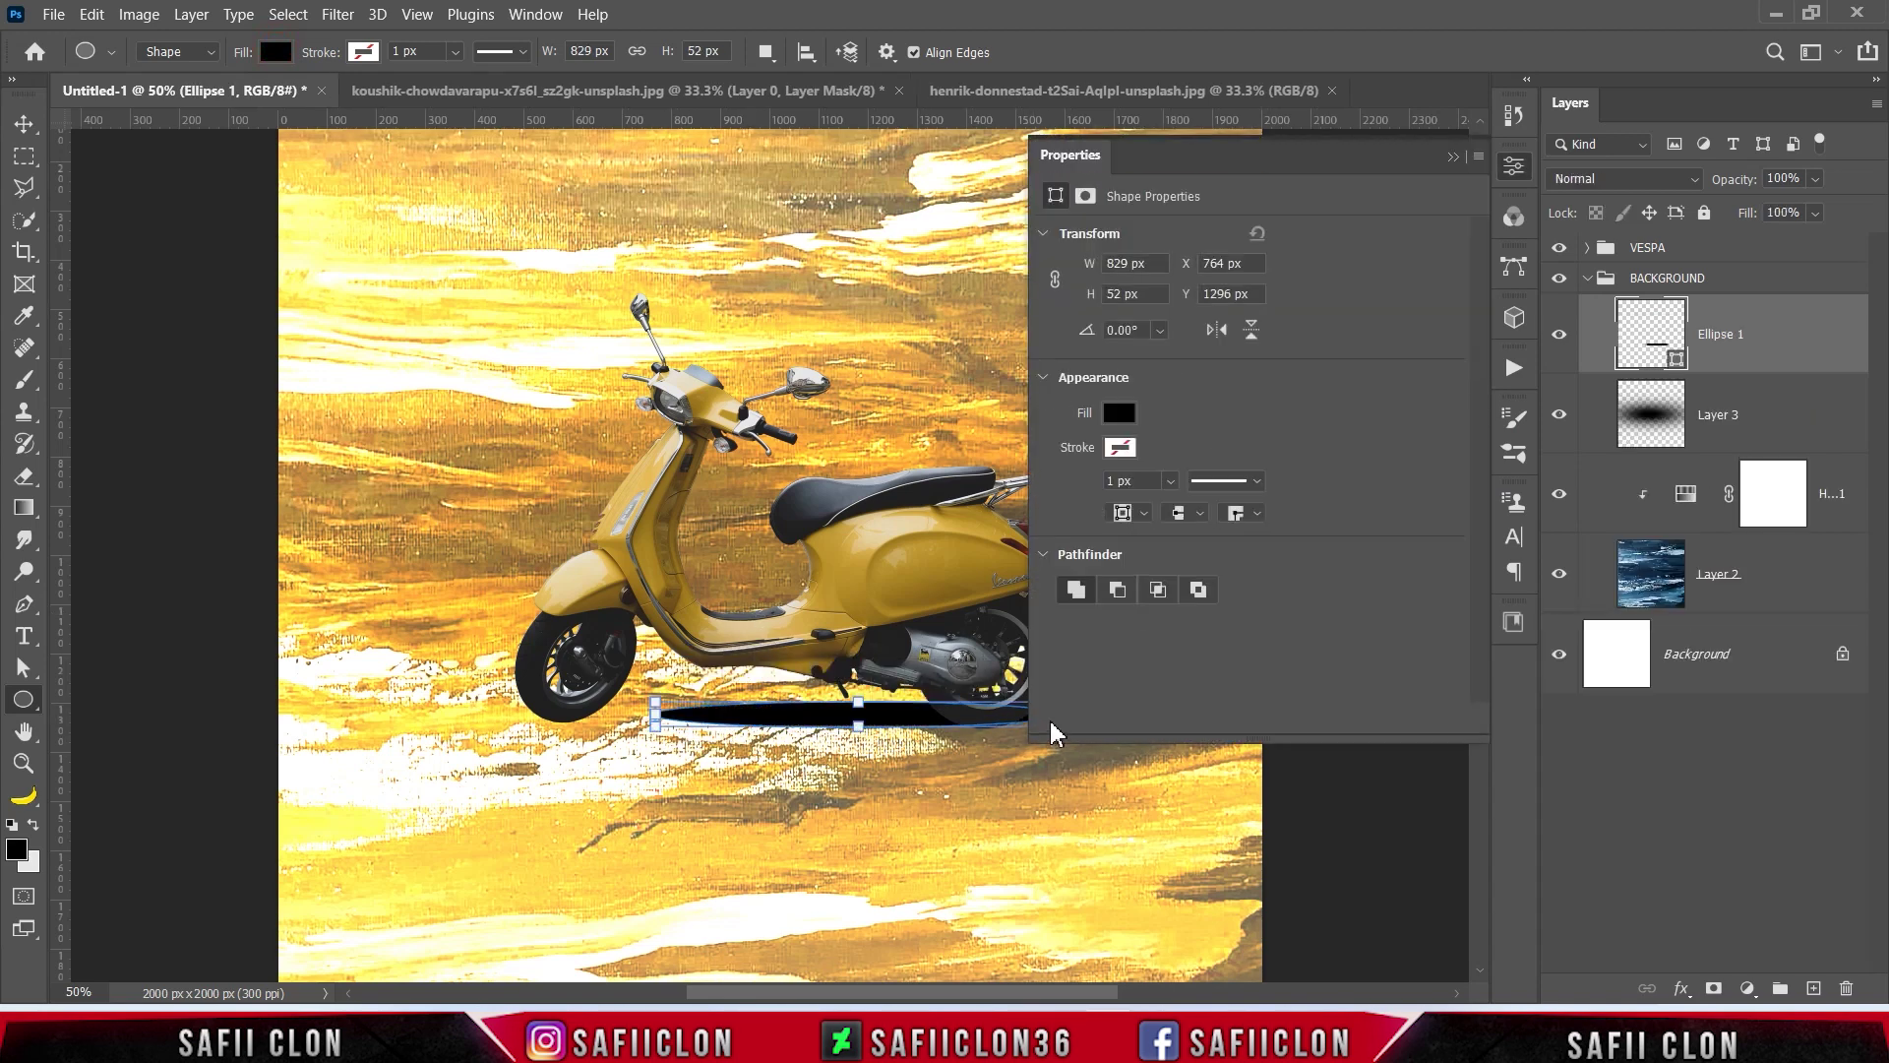
pyautogui.click(1453, 157)
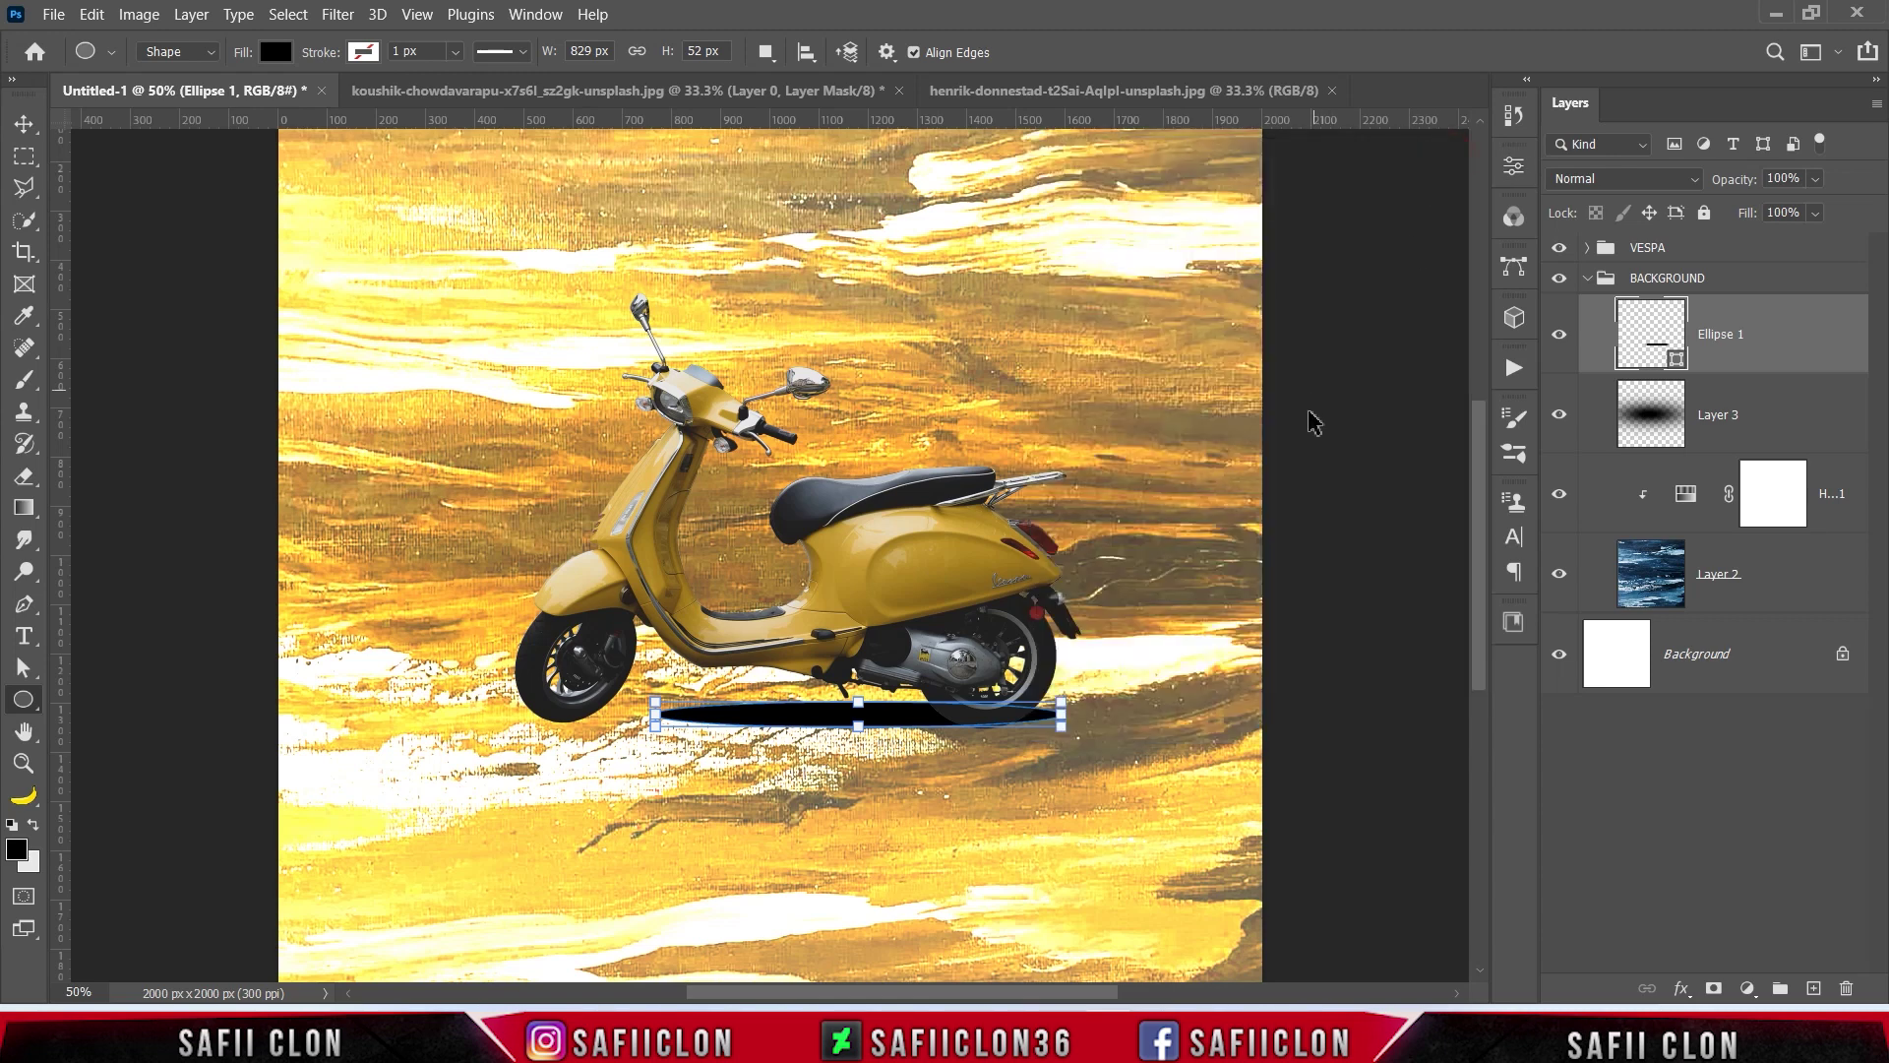
# Step: Reposition and stretch the black ellipse to about 1061 by 57 px so it spans both wheels as a ground shadow
pyautogui.hotkey('ctrl', 't')
pyautogui.moveTo(949, 729); pyautogui.dragTo(862, 732)
pyautogui.moveTo(1000, 725); pyautogui.dragTo(1045, 728)
pyautogui.moveTo(790, 740); pyautogui.dragTo(780, 734)
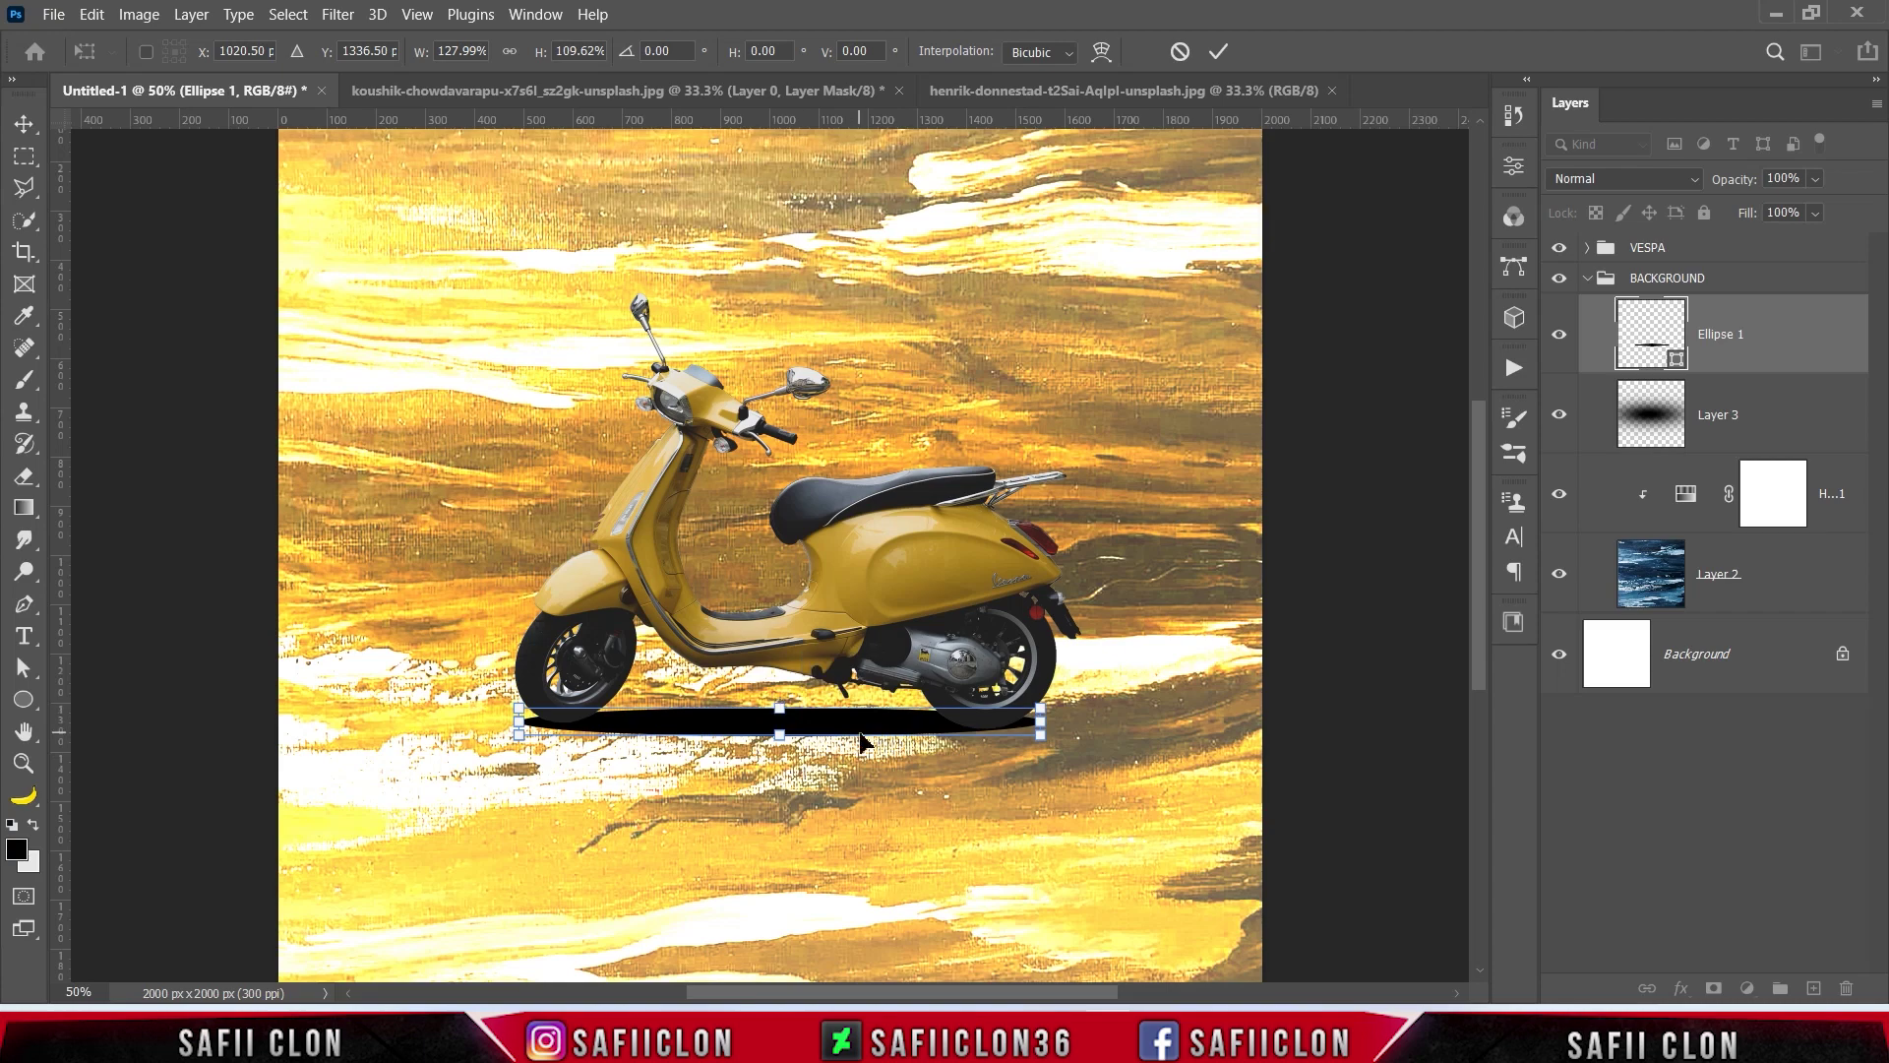
pyautogui.click(1217, 51)
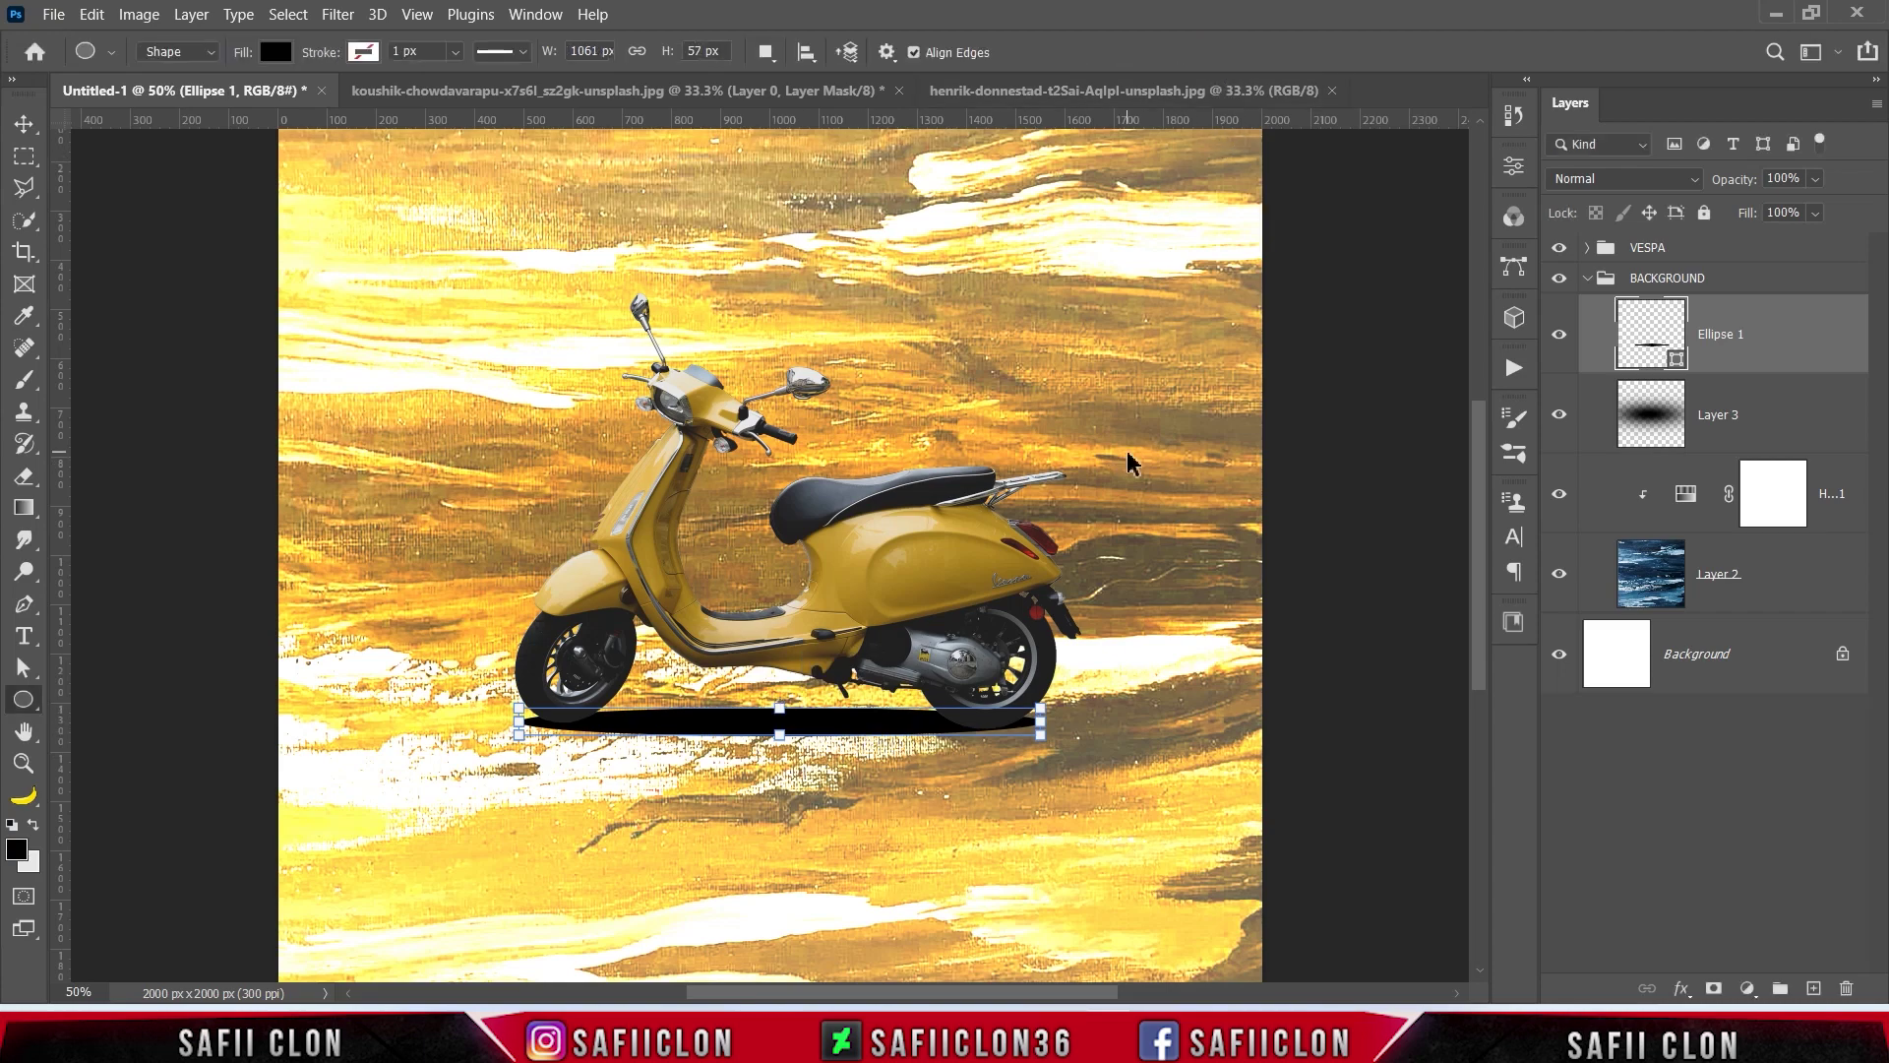
pyautogui.press('Return')
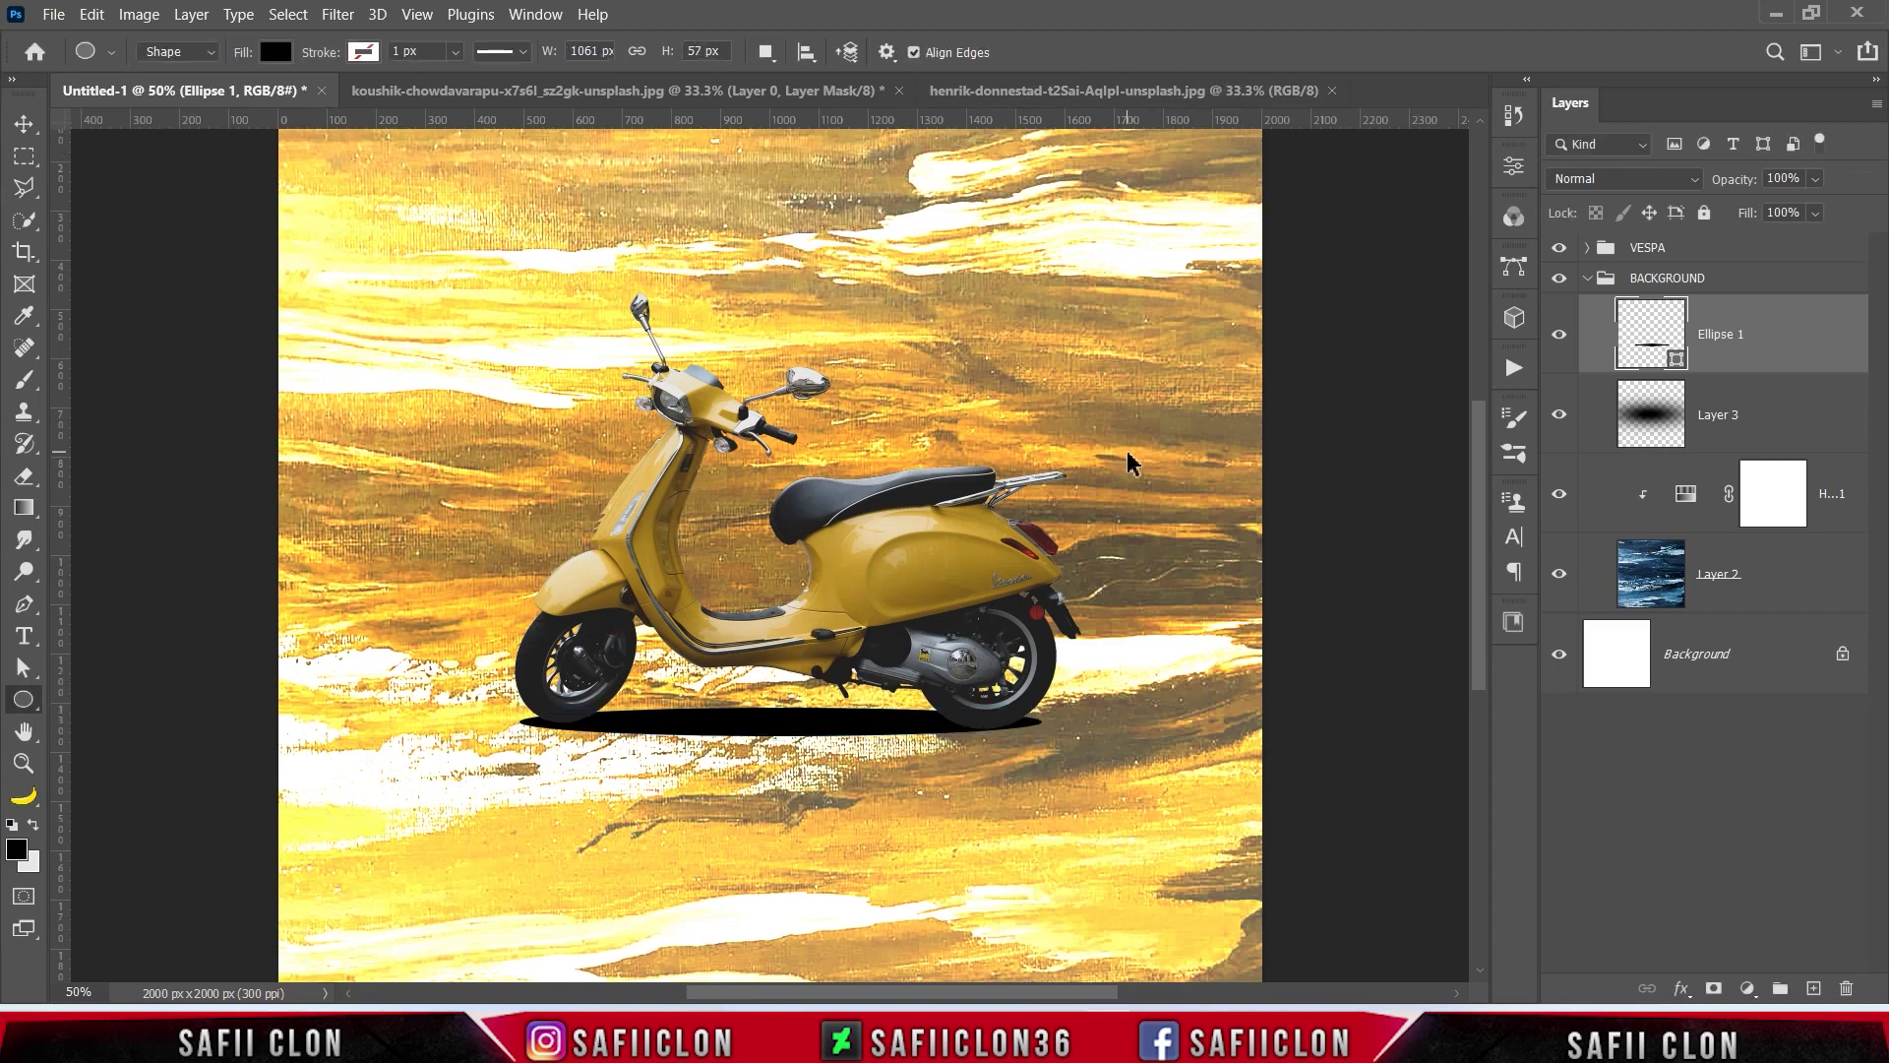
# Step: Compare the whole poster with the ground shadow hidden and shown, and collapse the BACKGROUND group
pyautogui.hotkey('ctrl', '-')
pyautogui.hotkey('ctrl', '-')
pyautogui.hotkey('ctrl', '-')
pyautogui.hotkey('ctrl', '+')
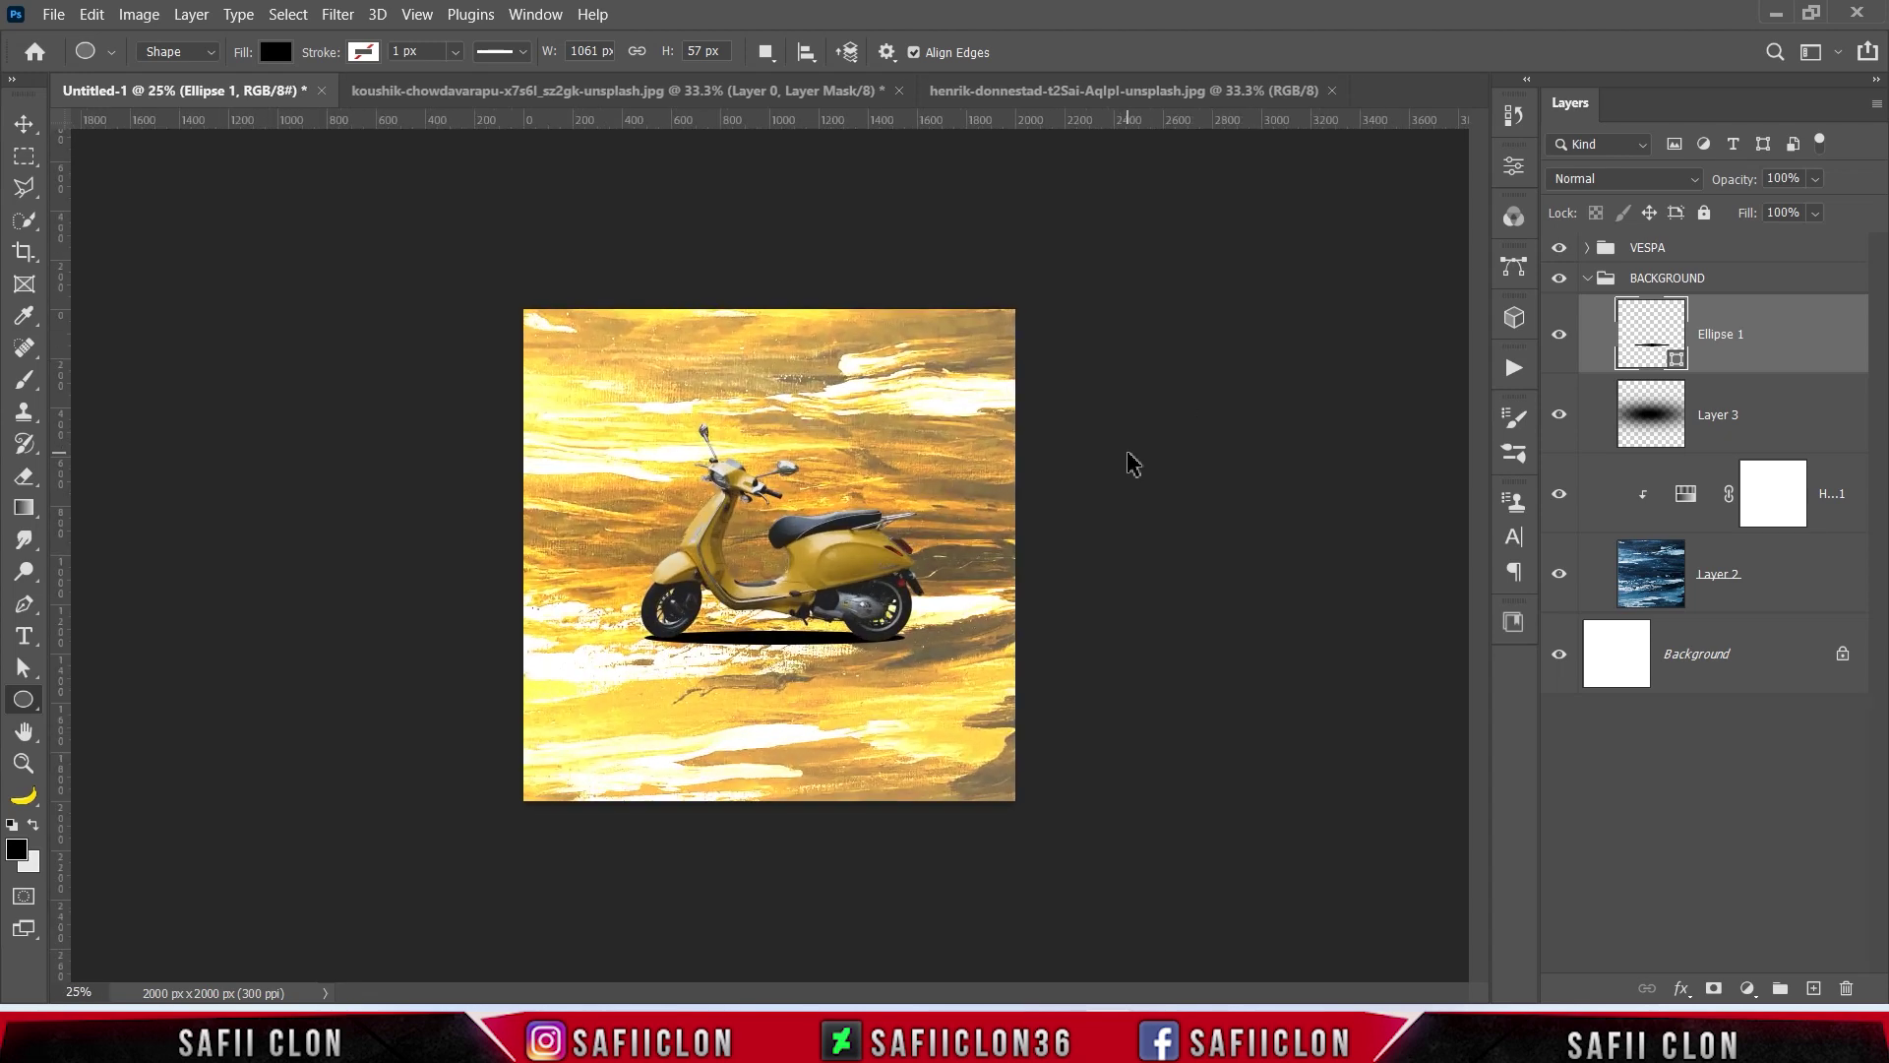
pyautogui.hotkey('ctrl', '+')
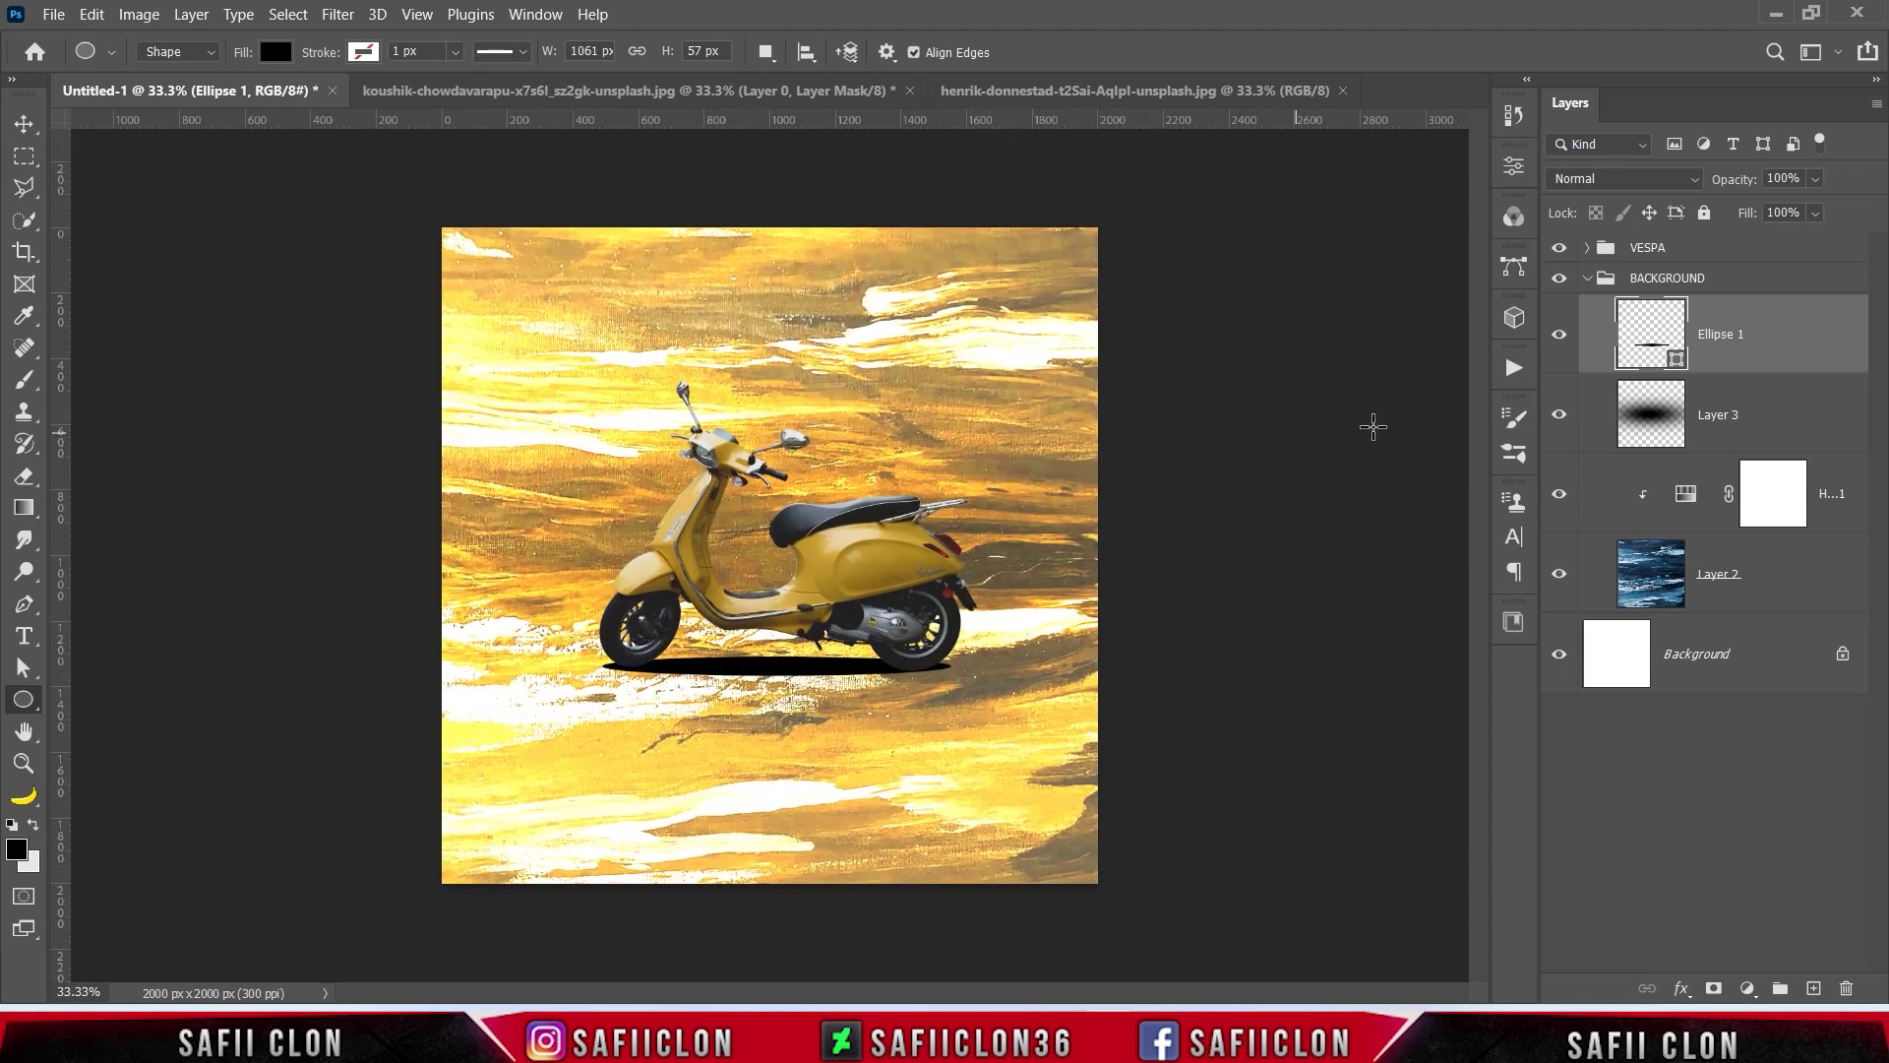
pyautogui.click(1558, 335)
pyautogui.click(1558, 336)
pyautogui.click(1724, 288)
pyautogui.click(1586, 278)
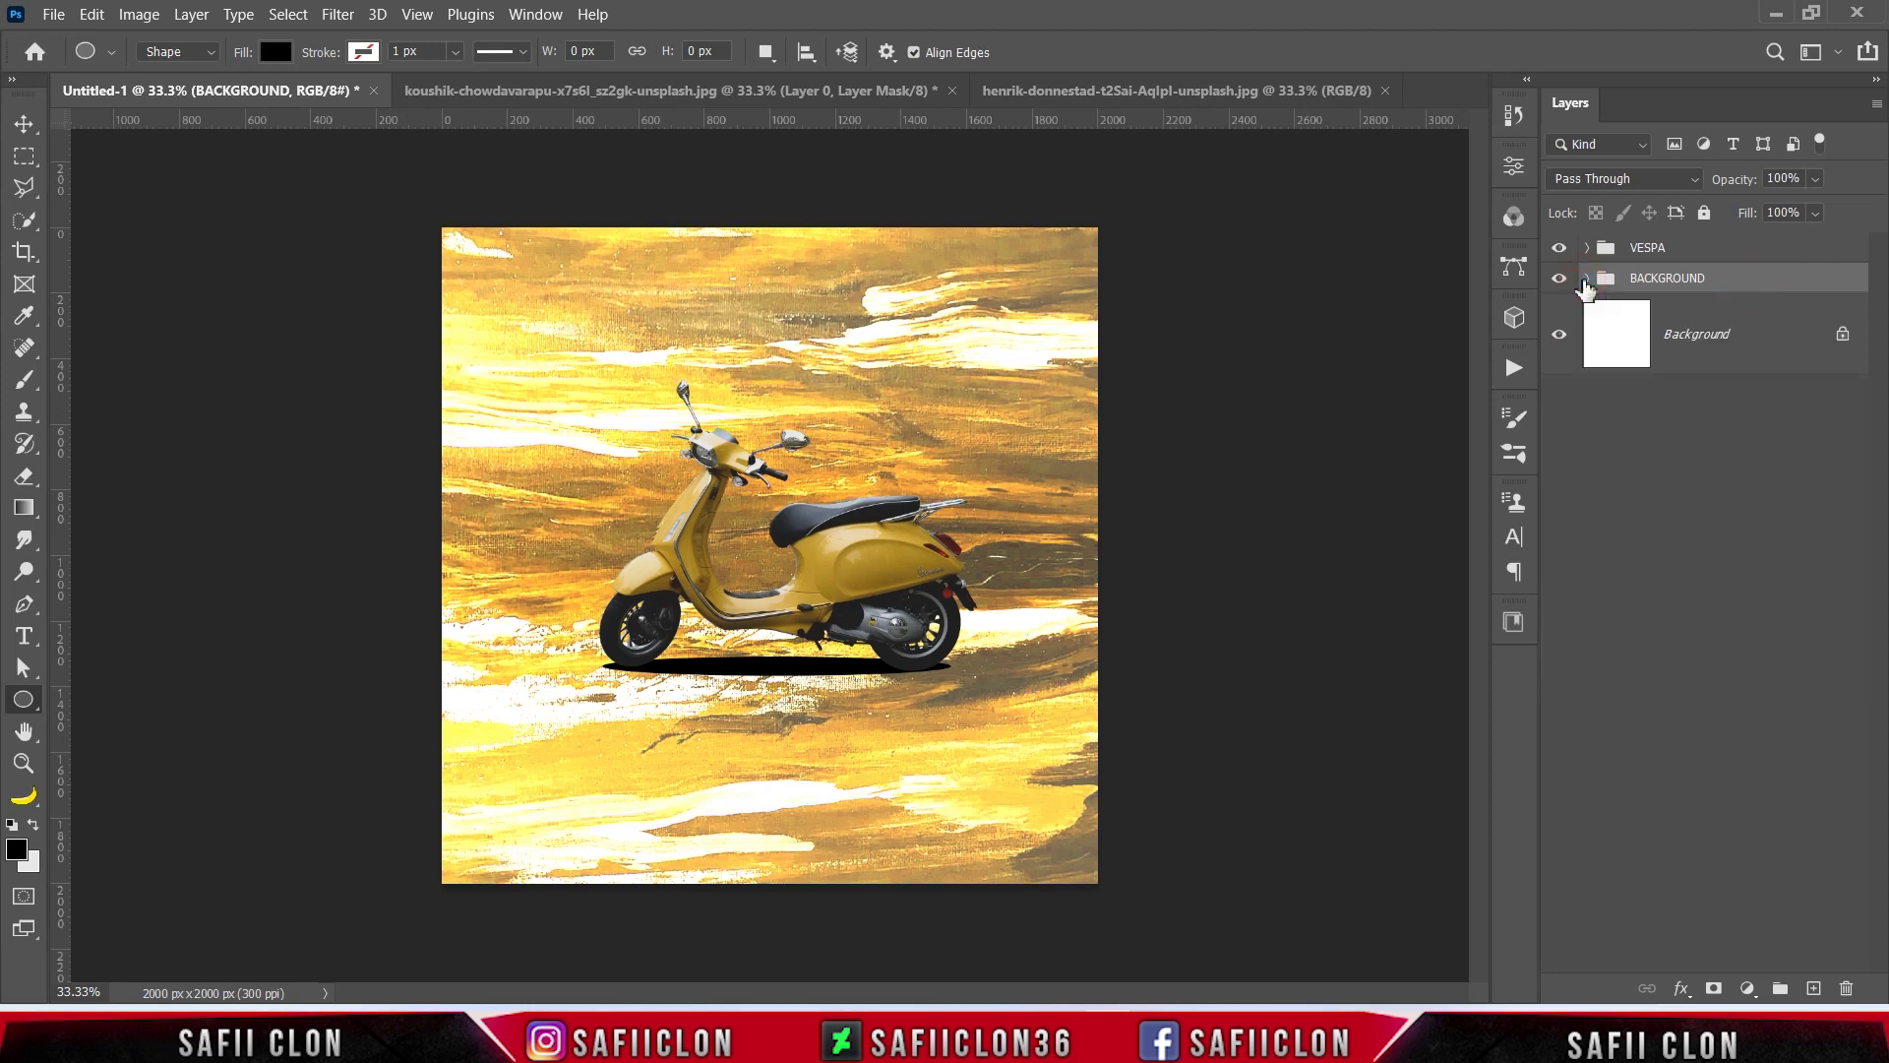
# Step: Convert the masked scooter layer in the VESPA group to a smart object
pyautogui.click(1600, 255)
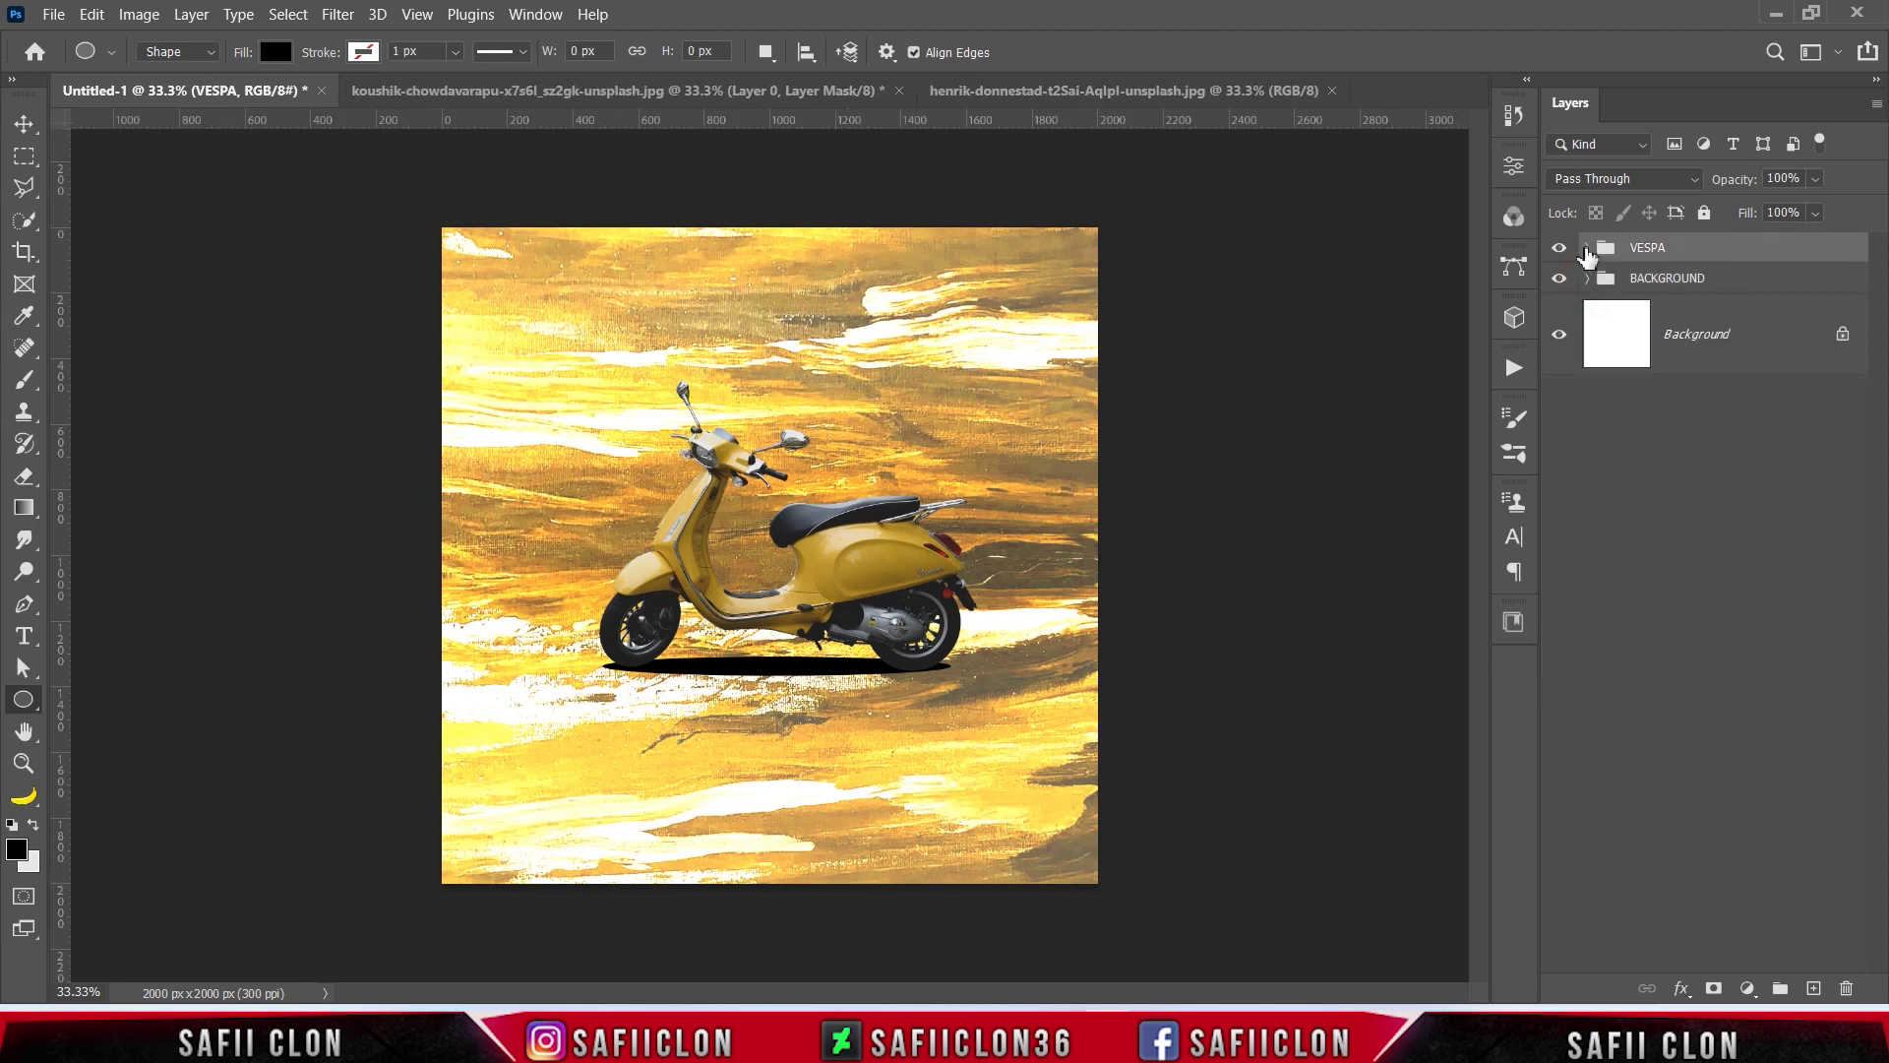
pyautogui.click(1587, 249)
pyautogui.click(1559, 303)
pyautogui.click(1559, 303)
pyautogui.click(1813, 331)
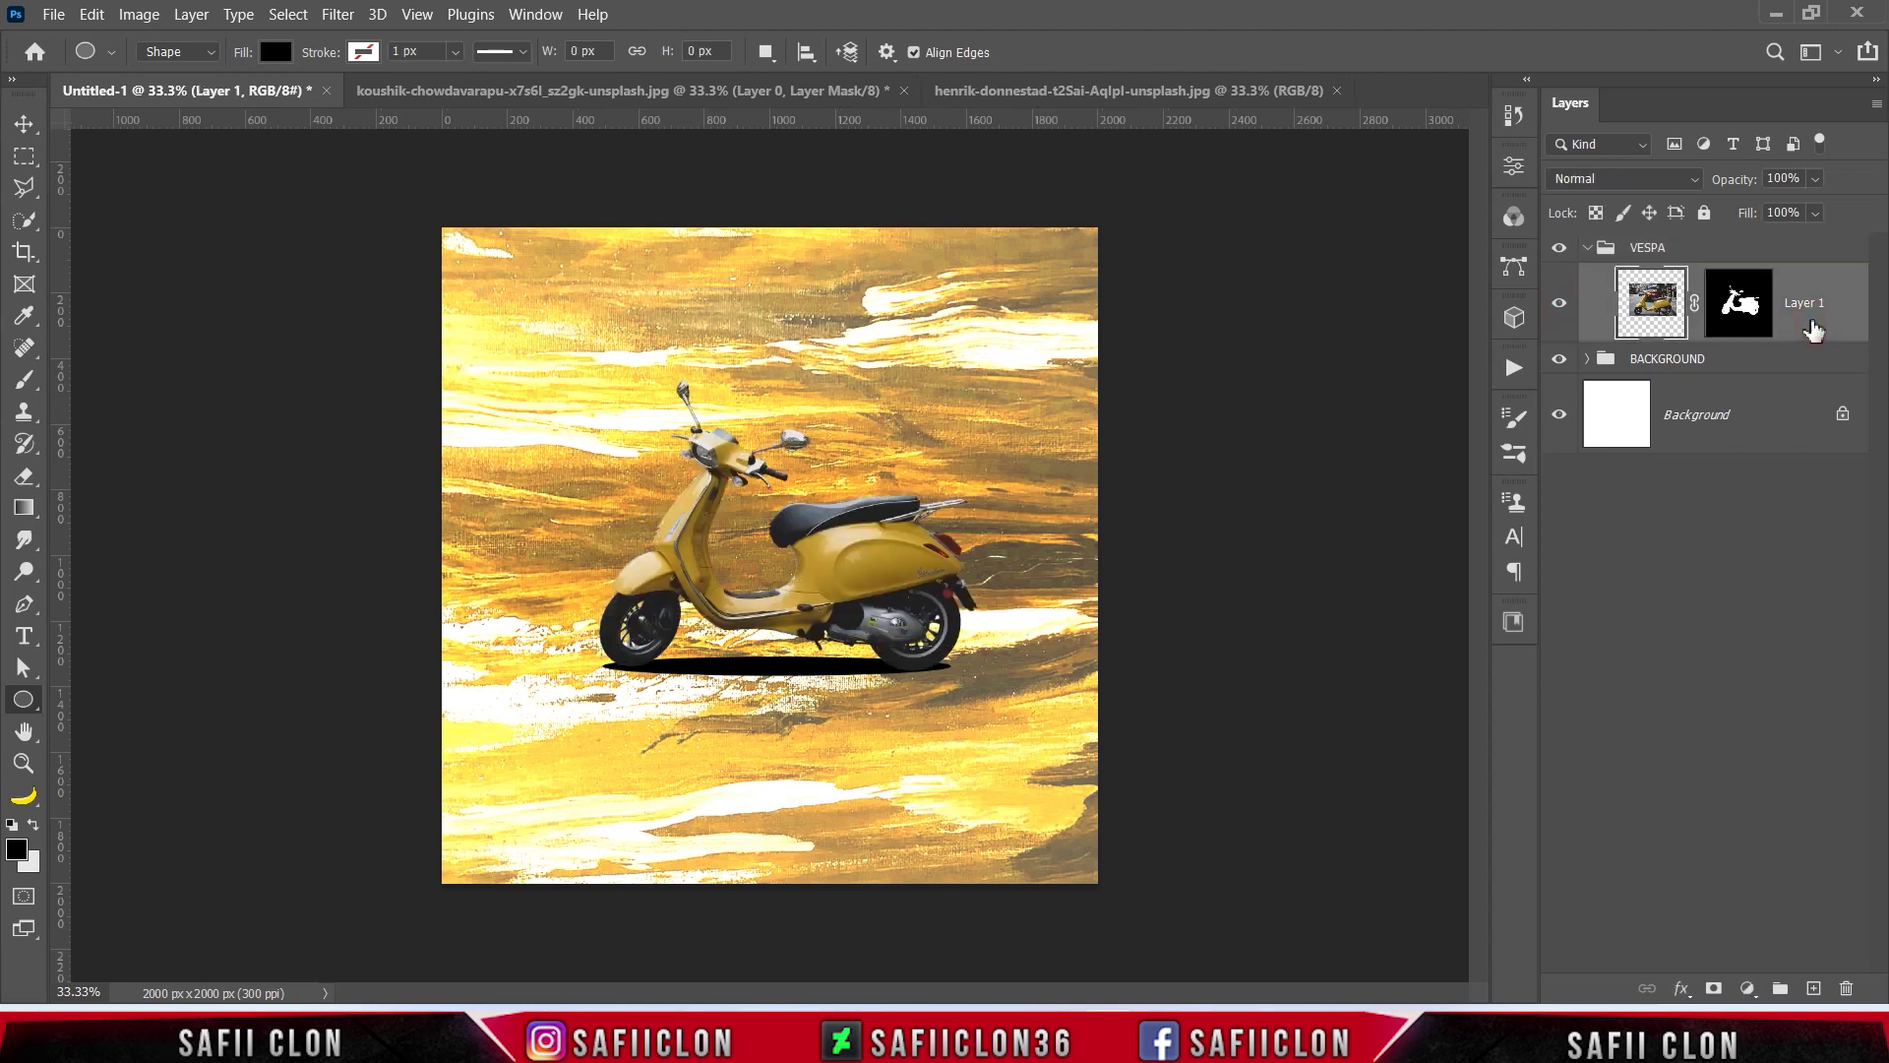
pyautogui.rightClick(1813, 330)
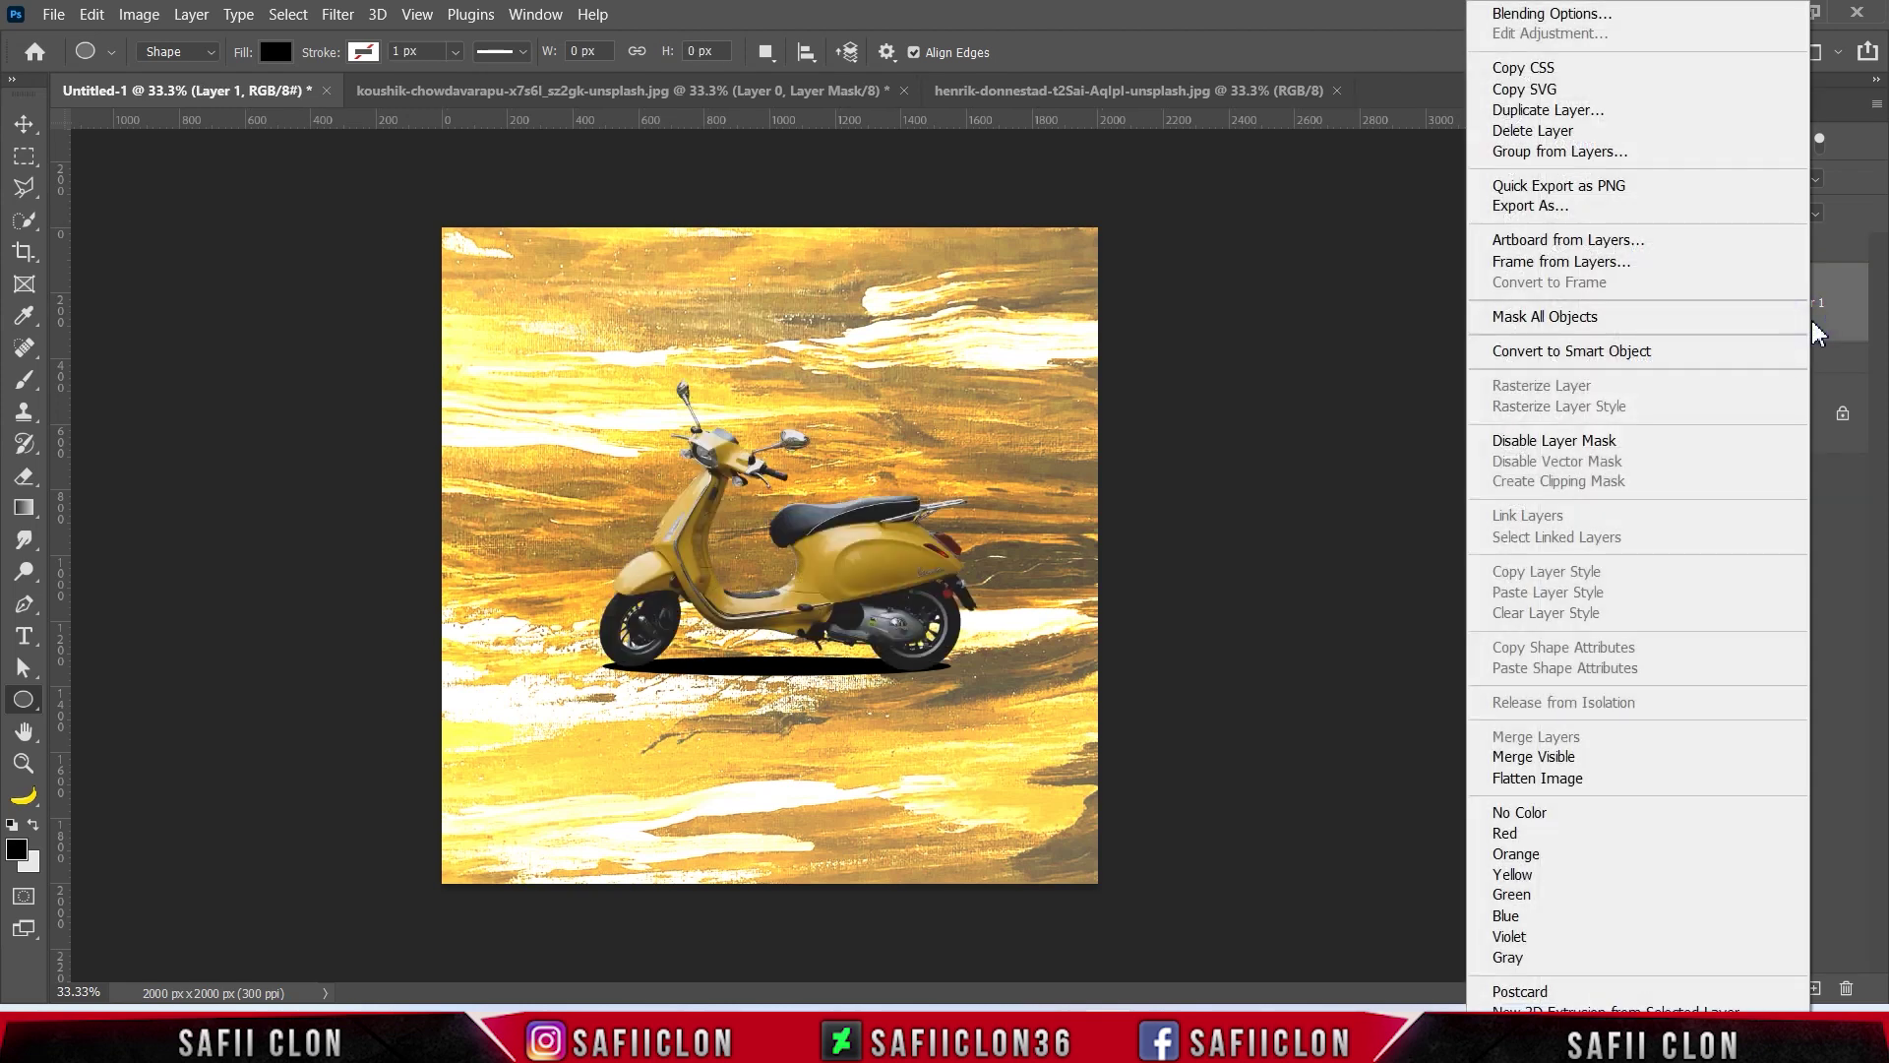
pyautogui.click(1636, 358)
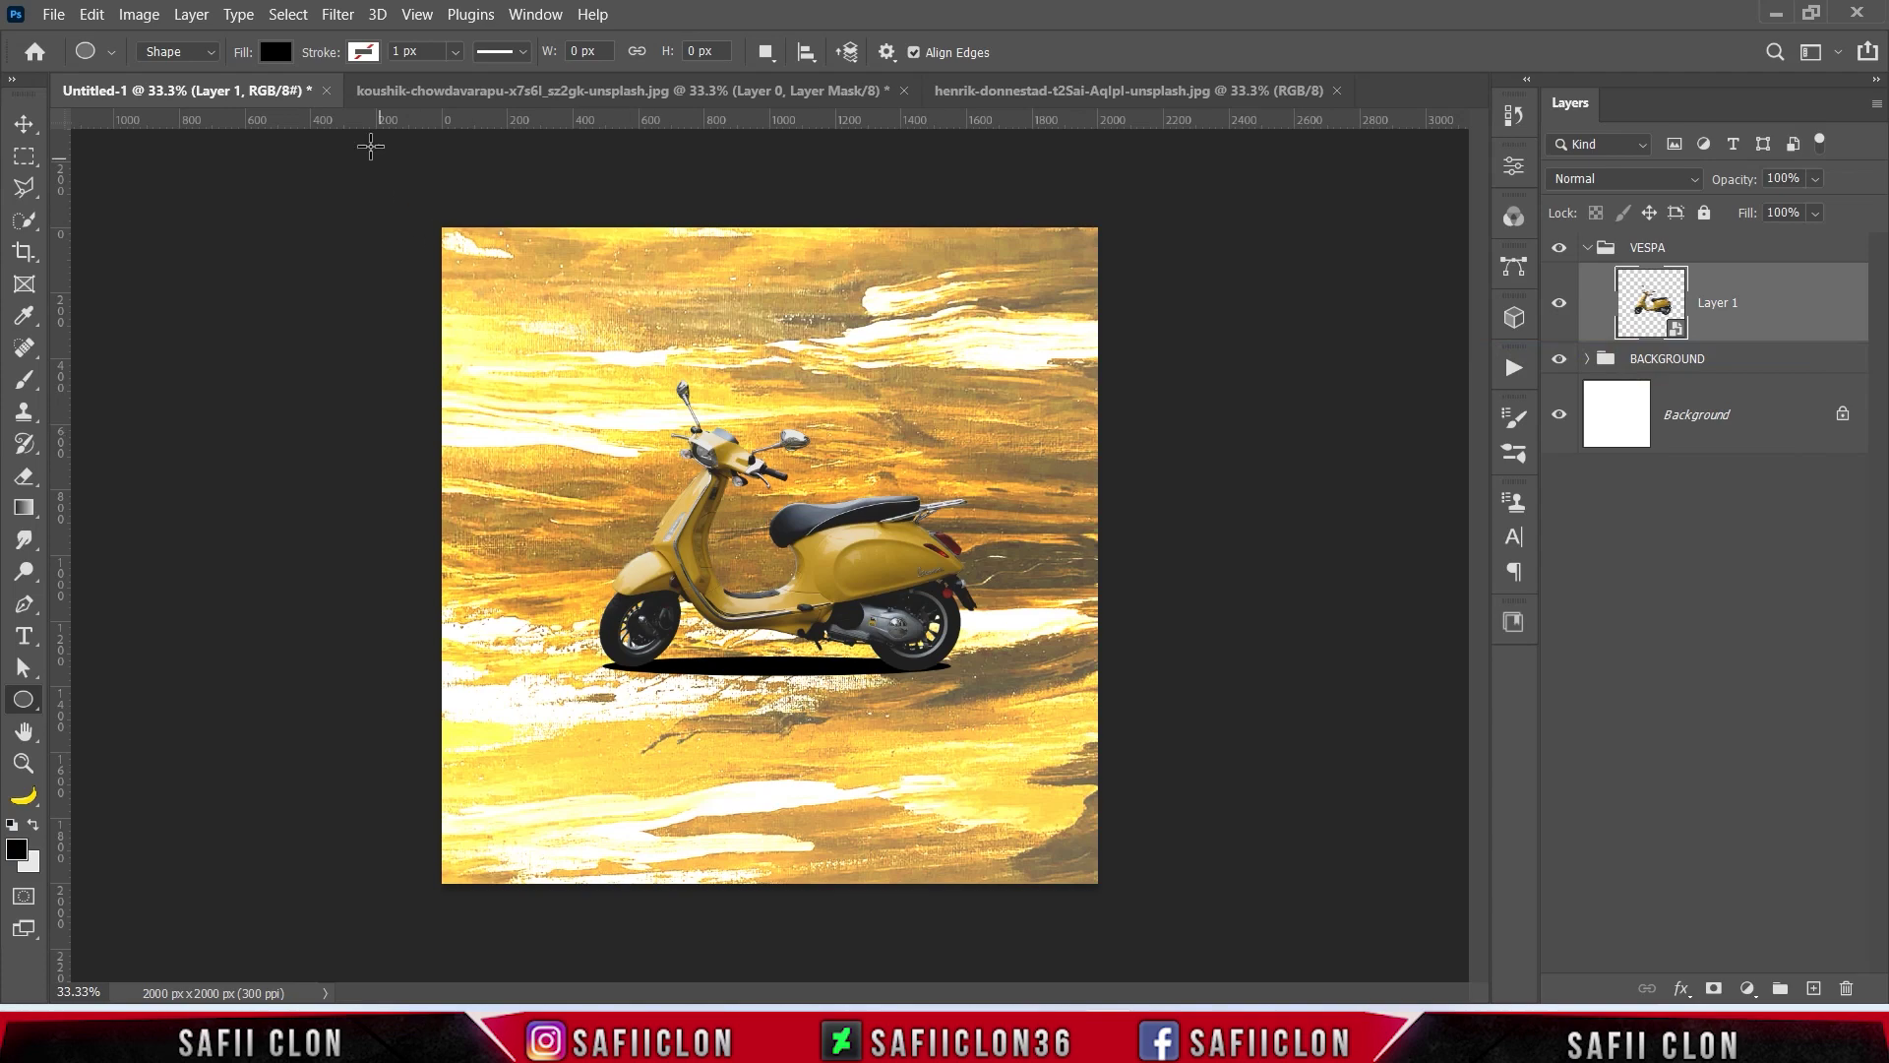
# Step: Apply the Poster Edges filter to the scooter with edge thickness 1, edge intensity 0 and posterization 1
pyautogui.click(337, 21)
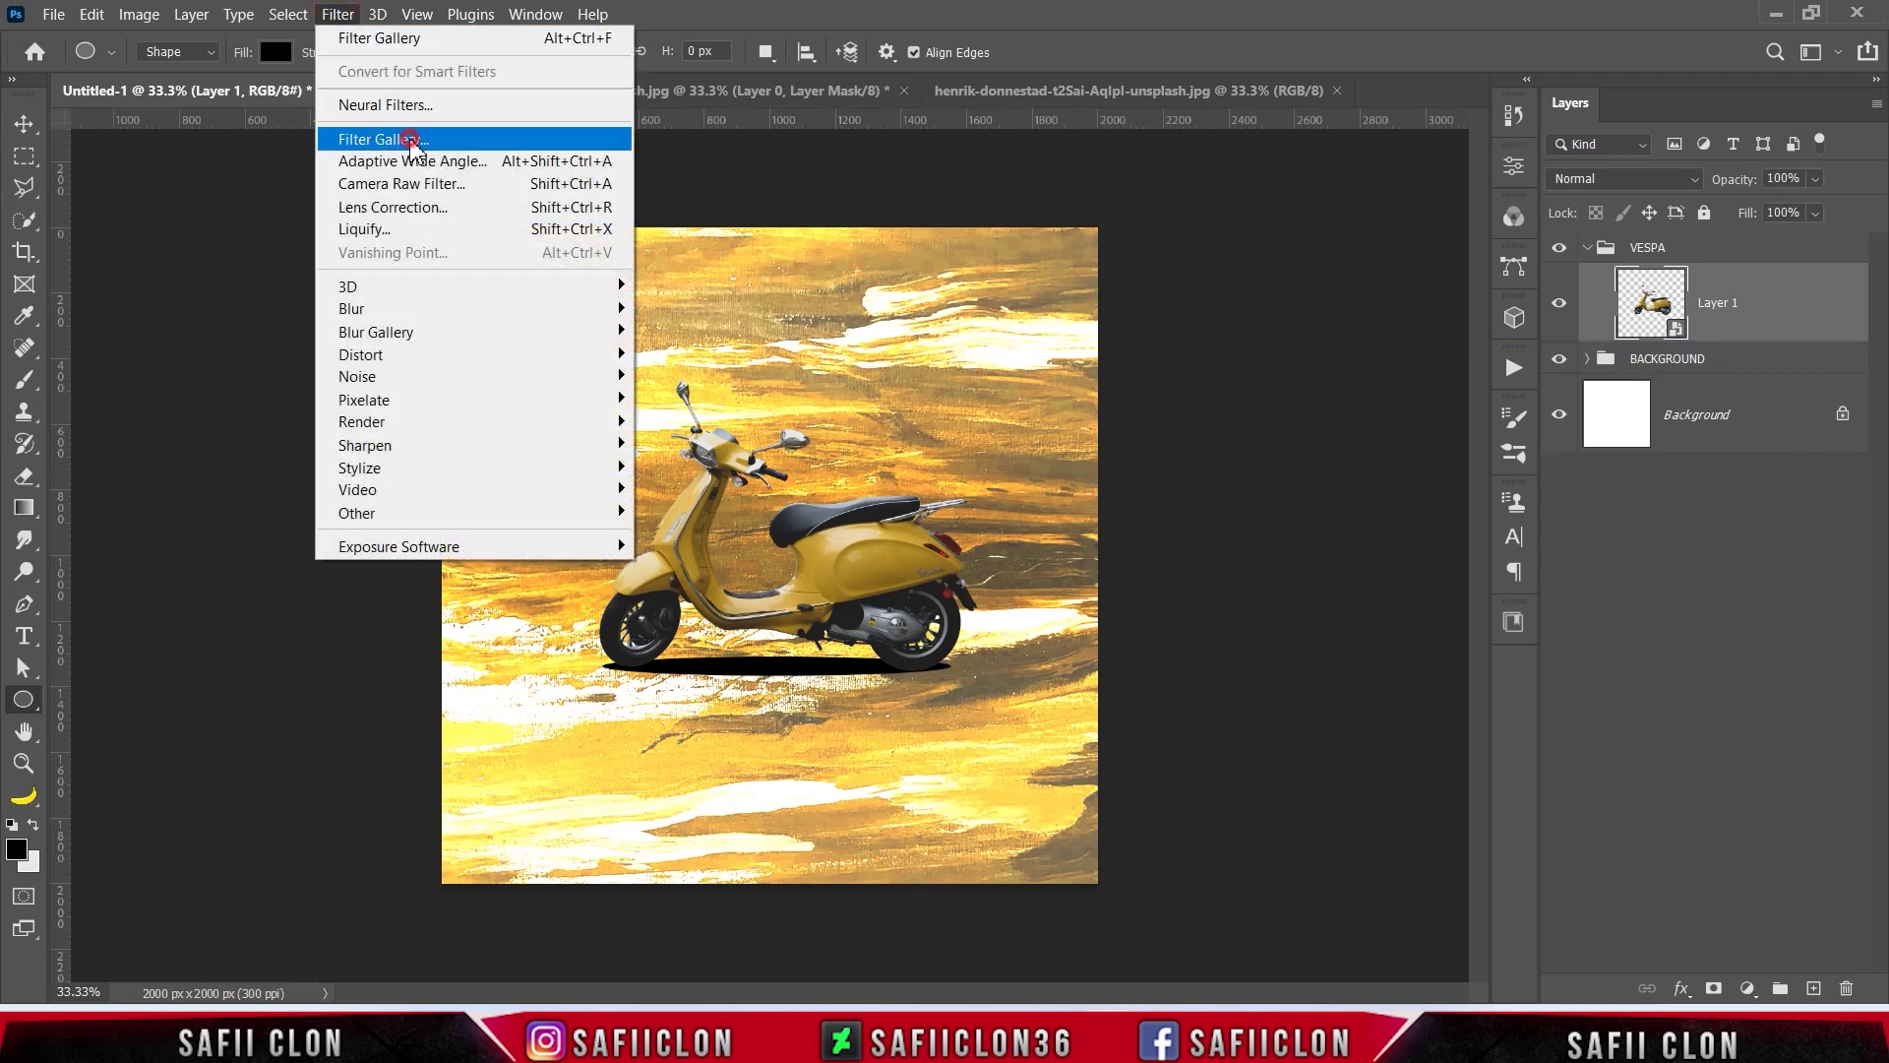
pyautogui.click(411, 148)
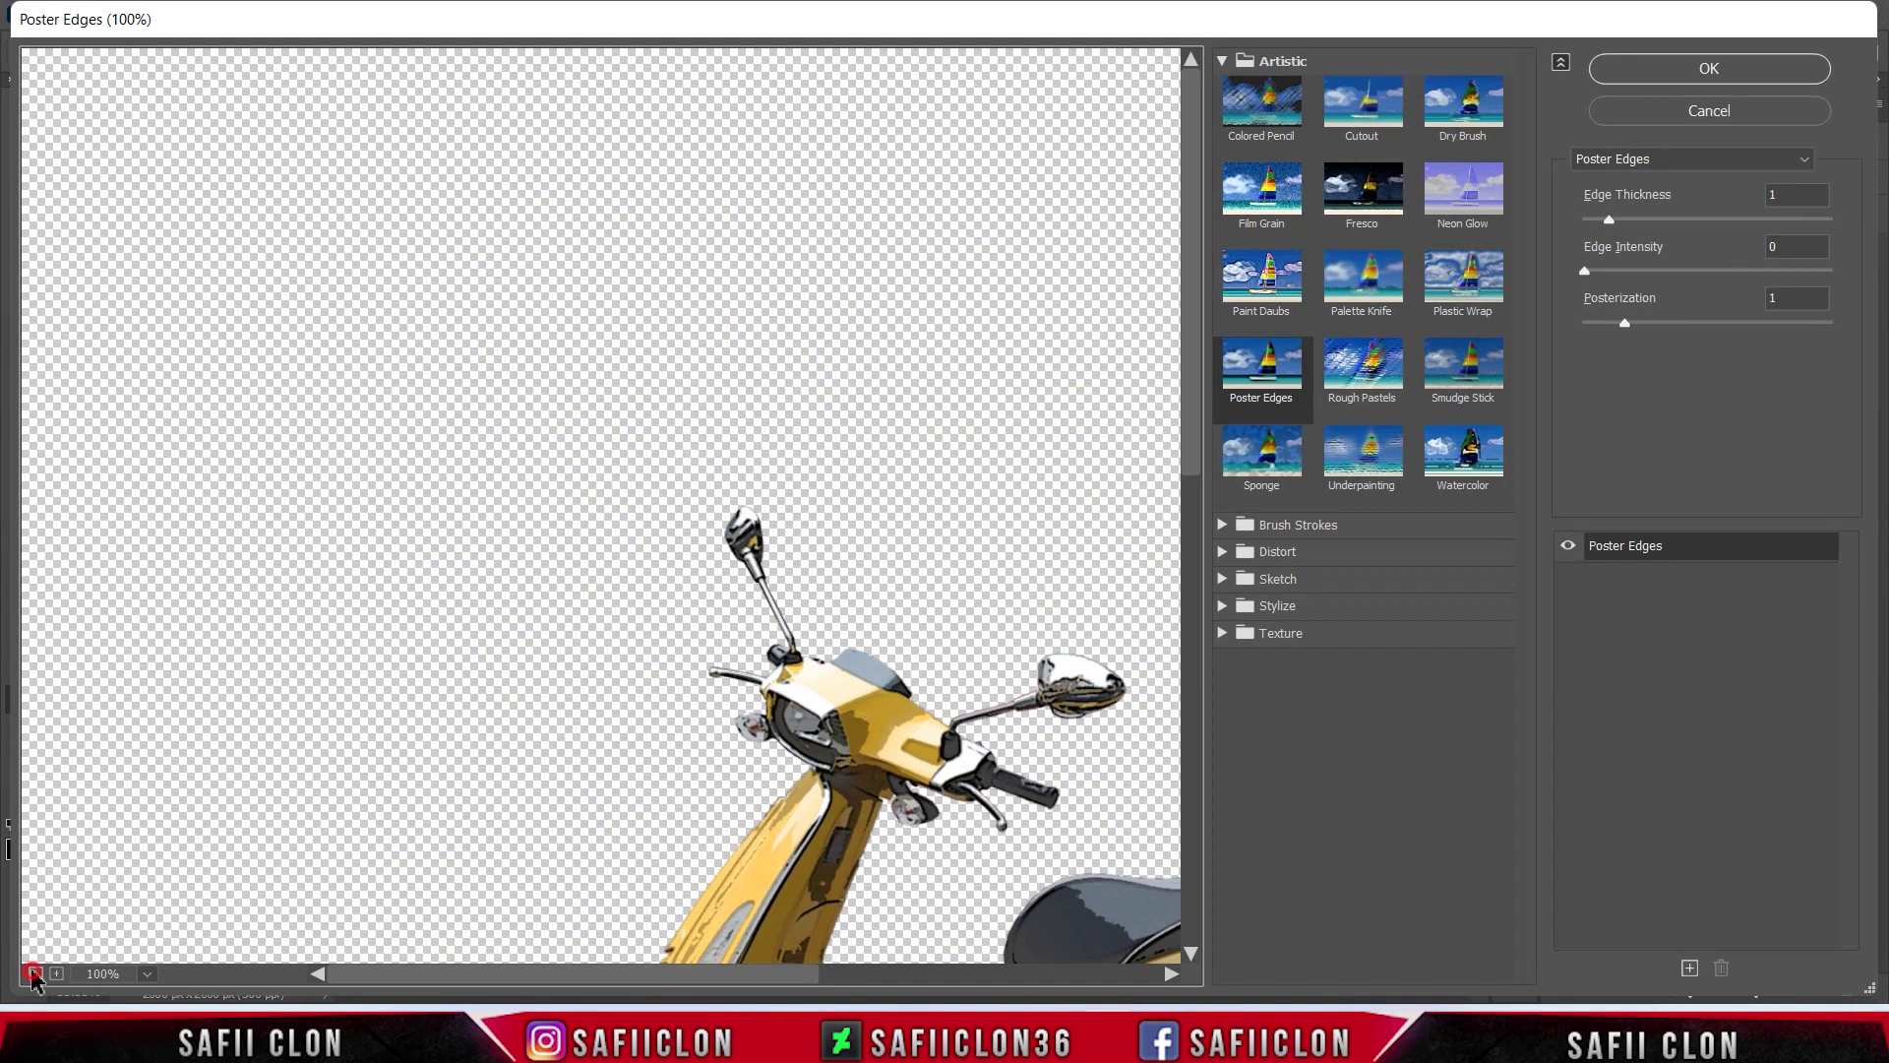
pyautogui.click(34, 974)
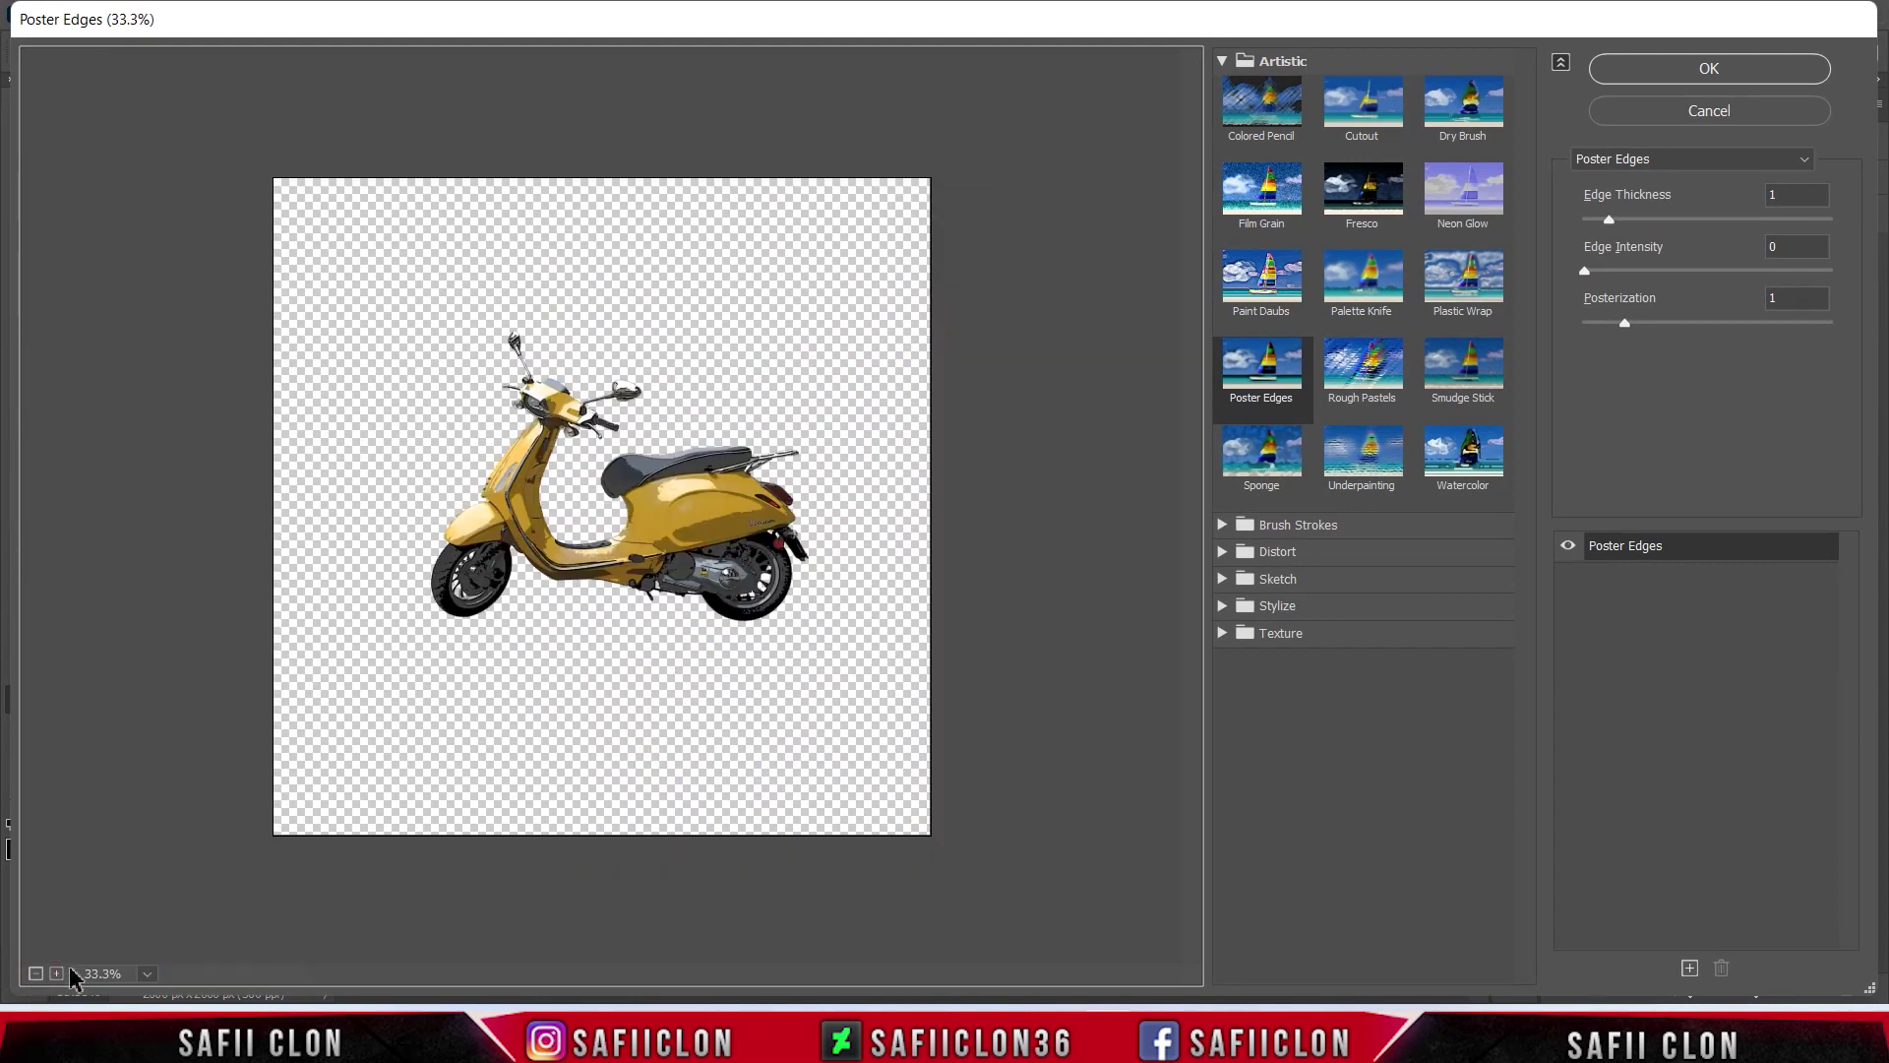
pyautogui.click(56, 973)
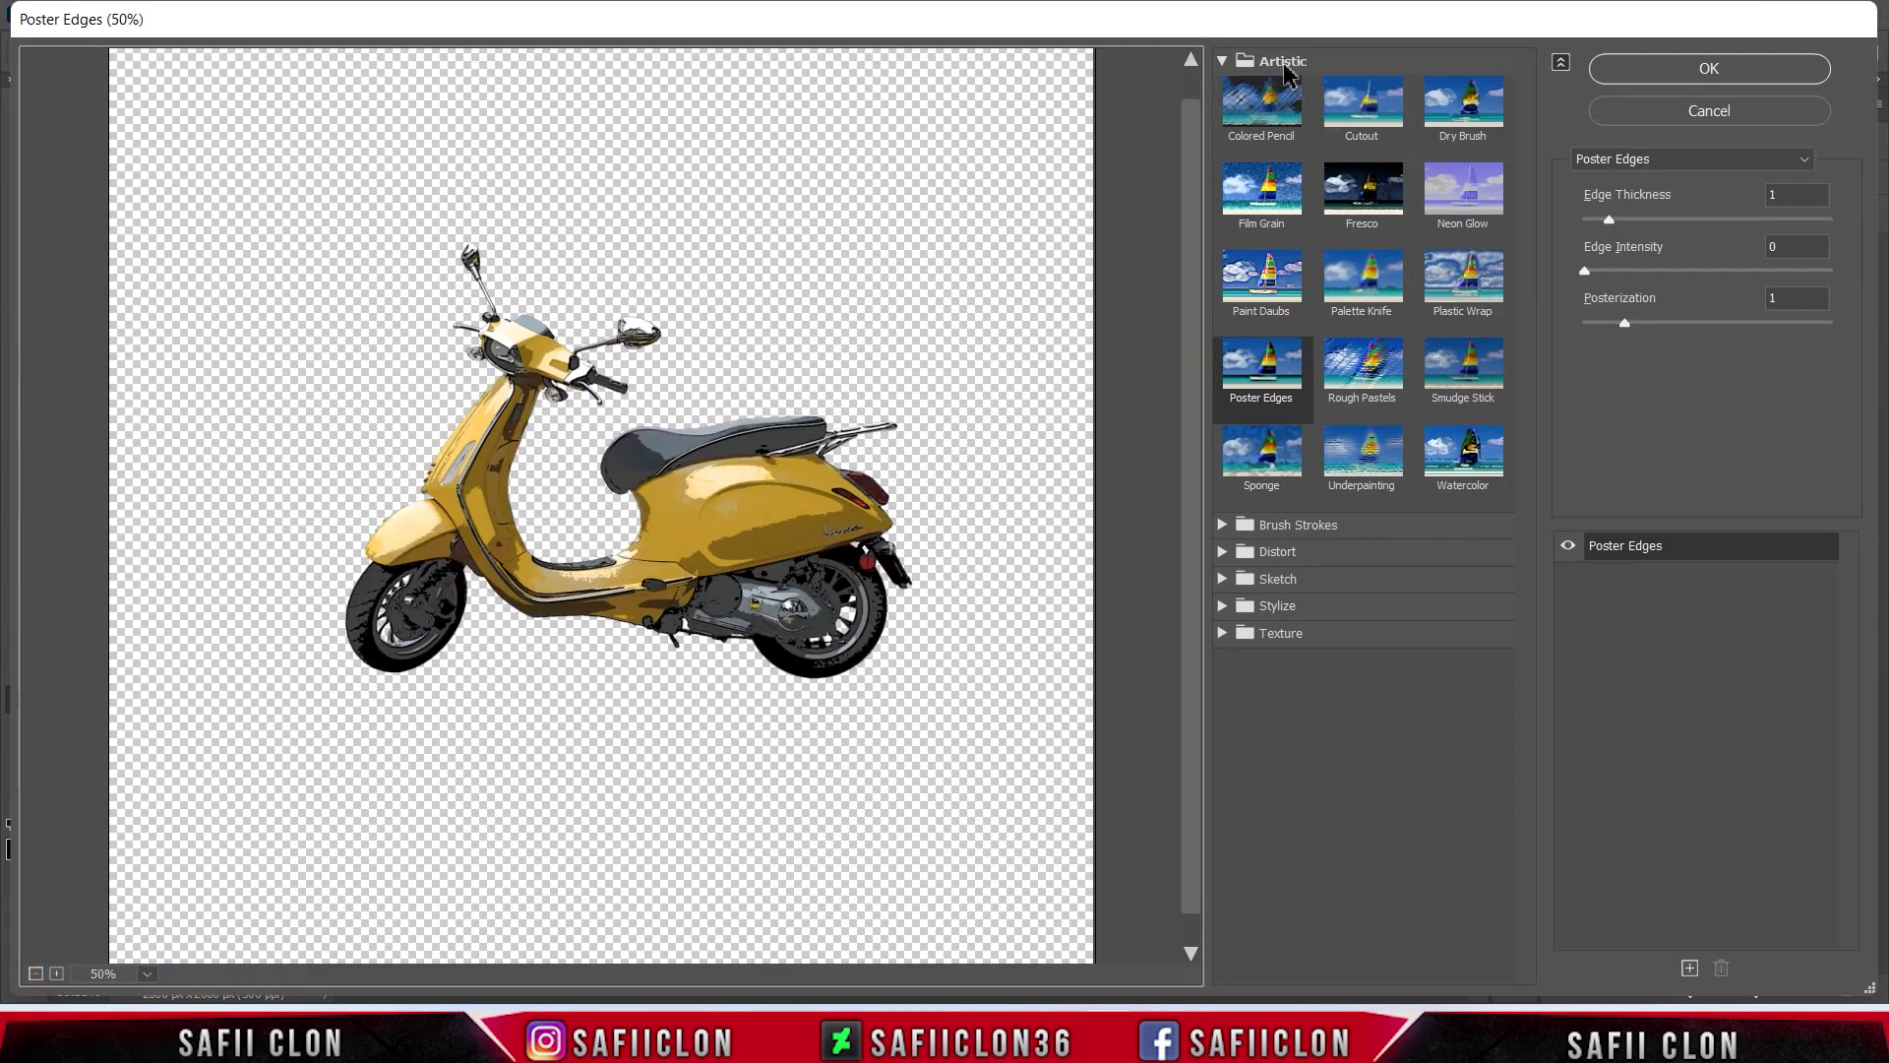
pyautogui.moveTo(1609, 220); pyautogui.dragTo(1638, 332)
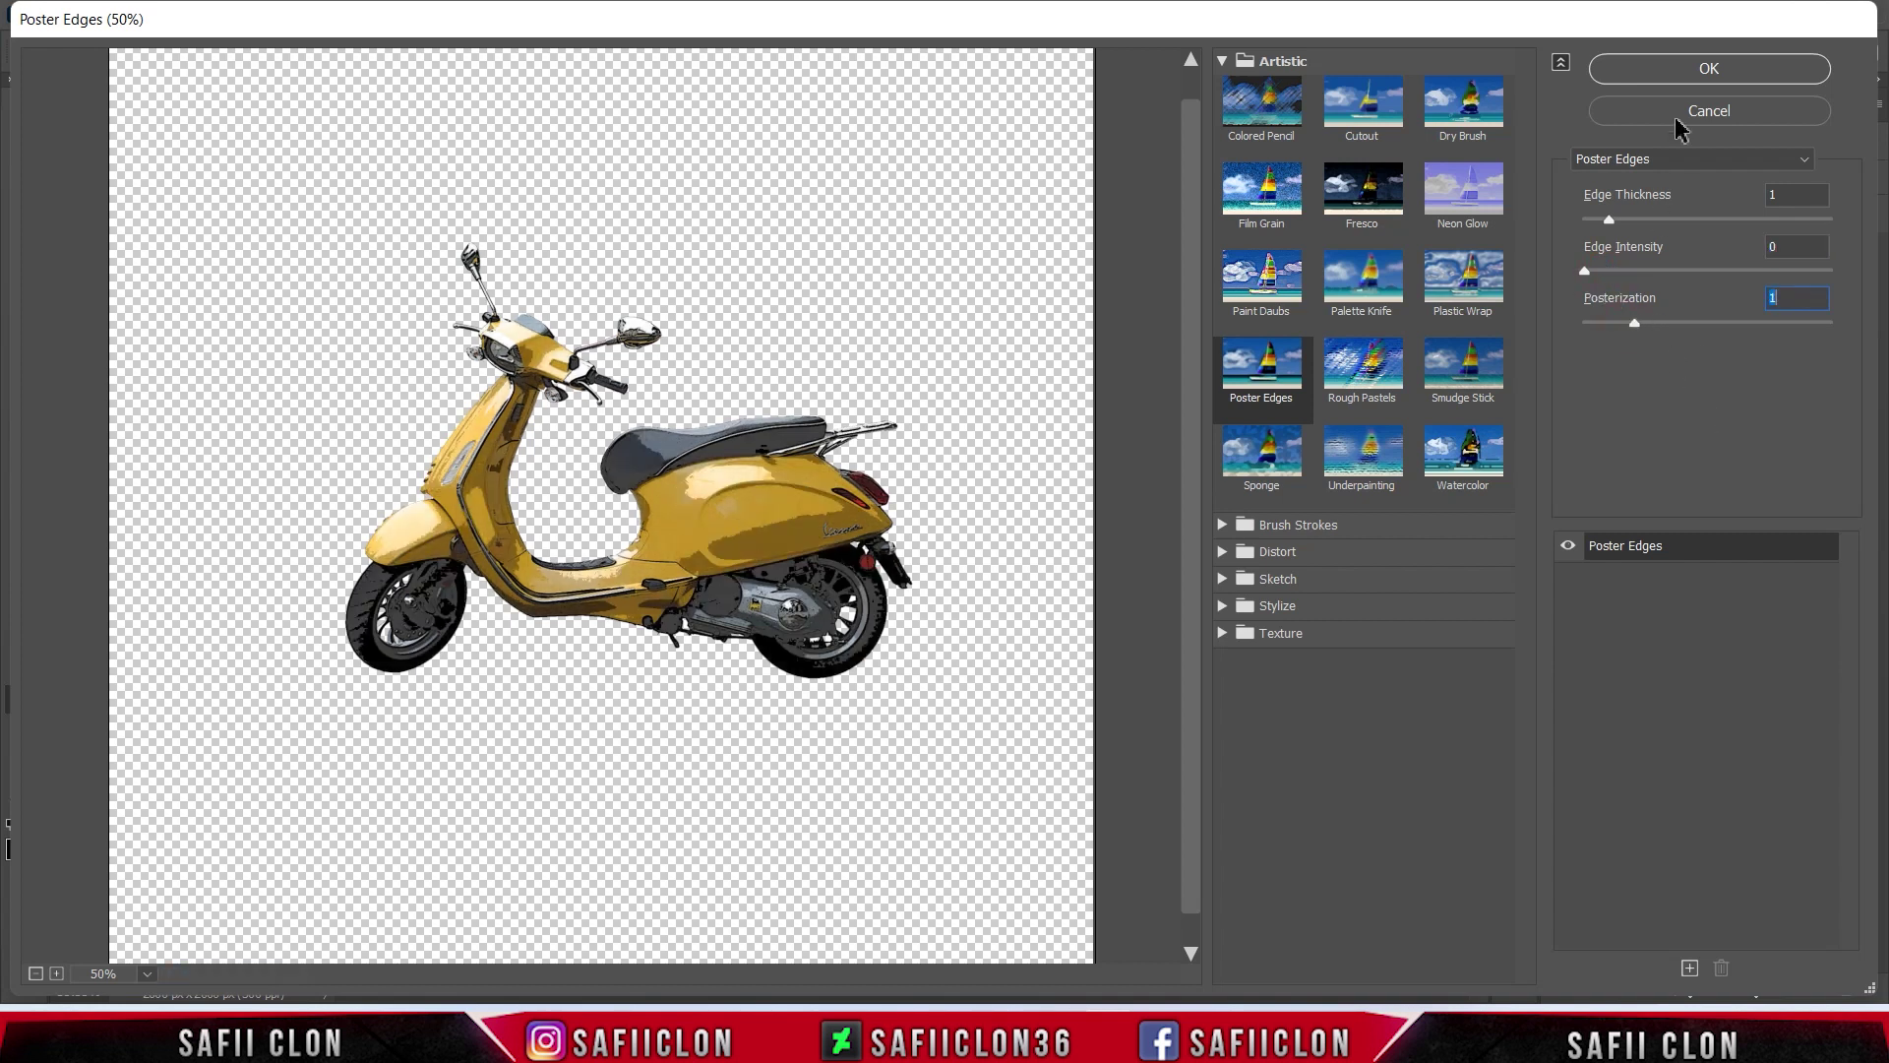
pyautogui.click(1684, 76)
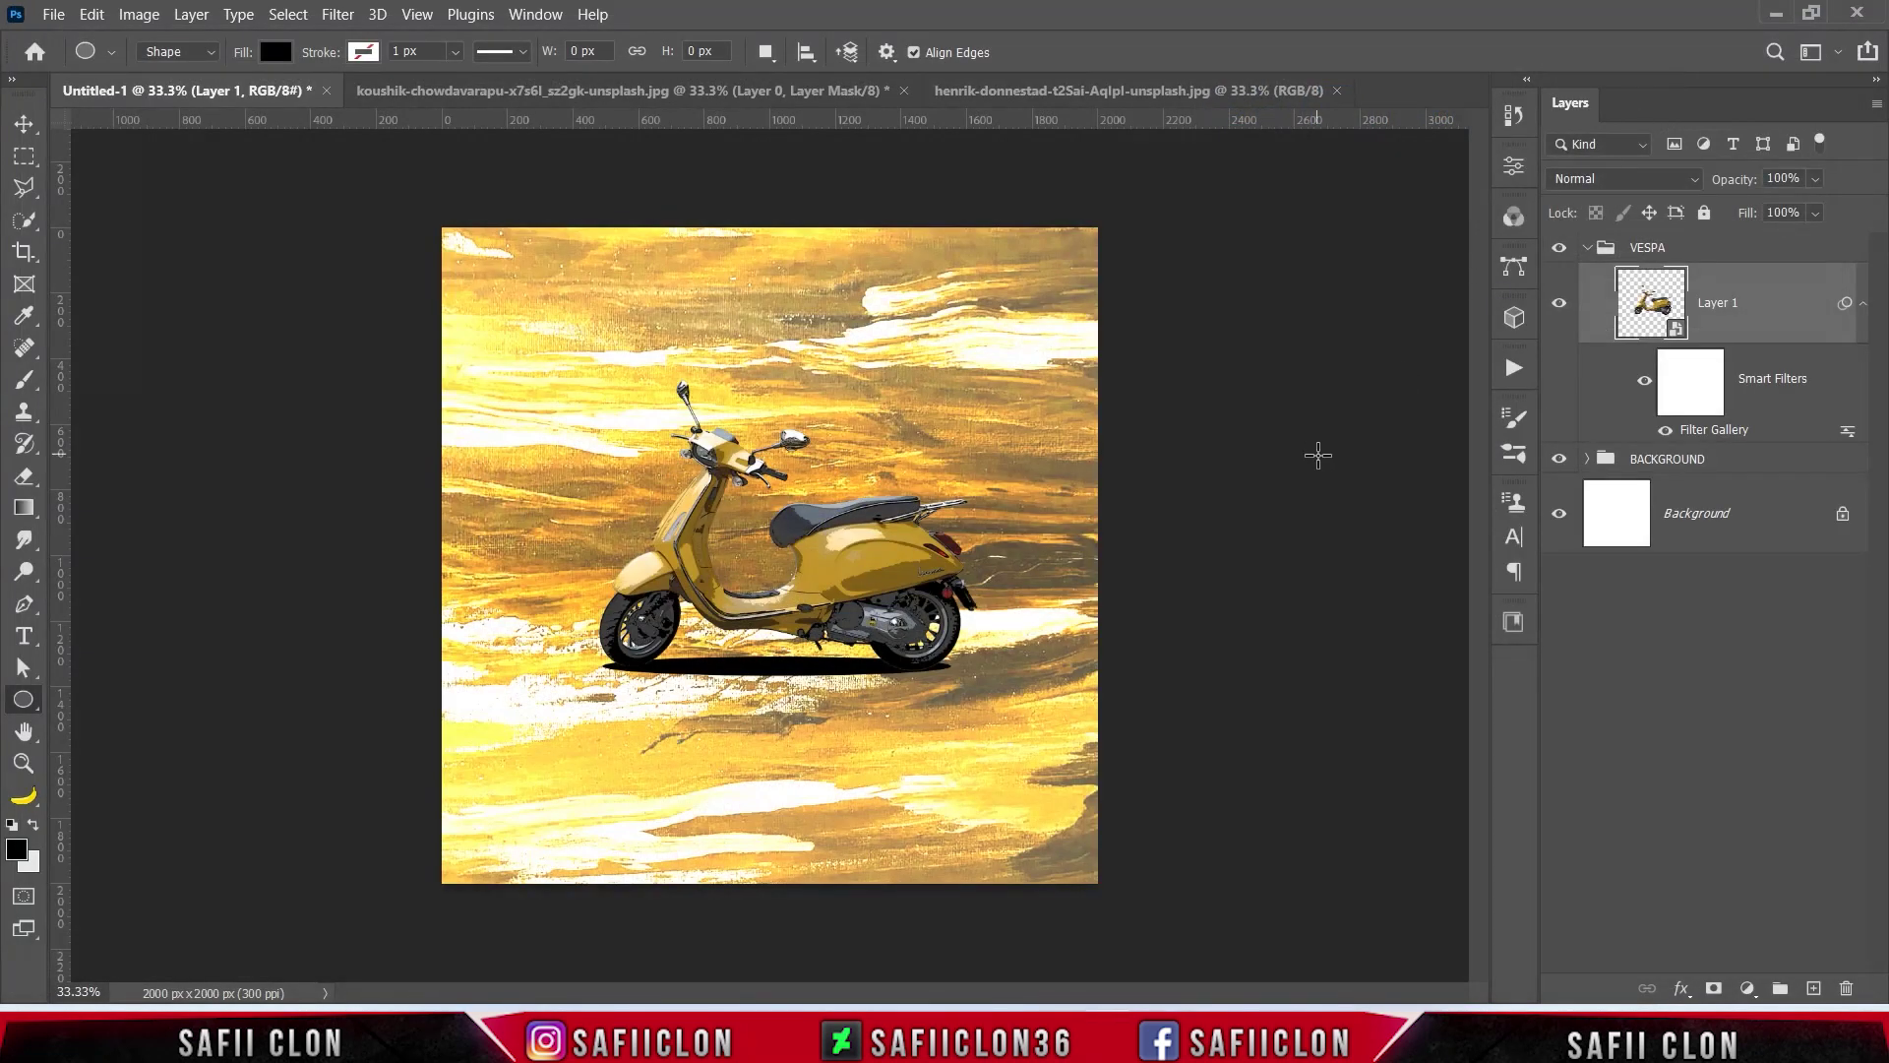
# Step: Add a Curves adjustment clipped to the scooter layer, moving the black point to input 16 and the white point to input 229
pyautogui.hotkey('ctrl', '+')
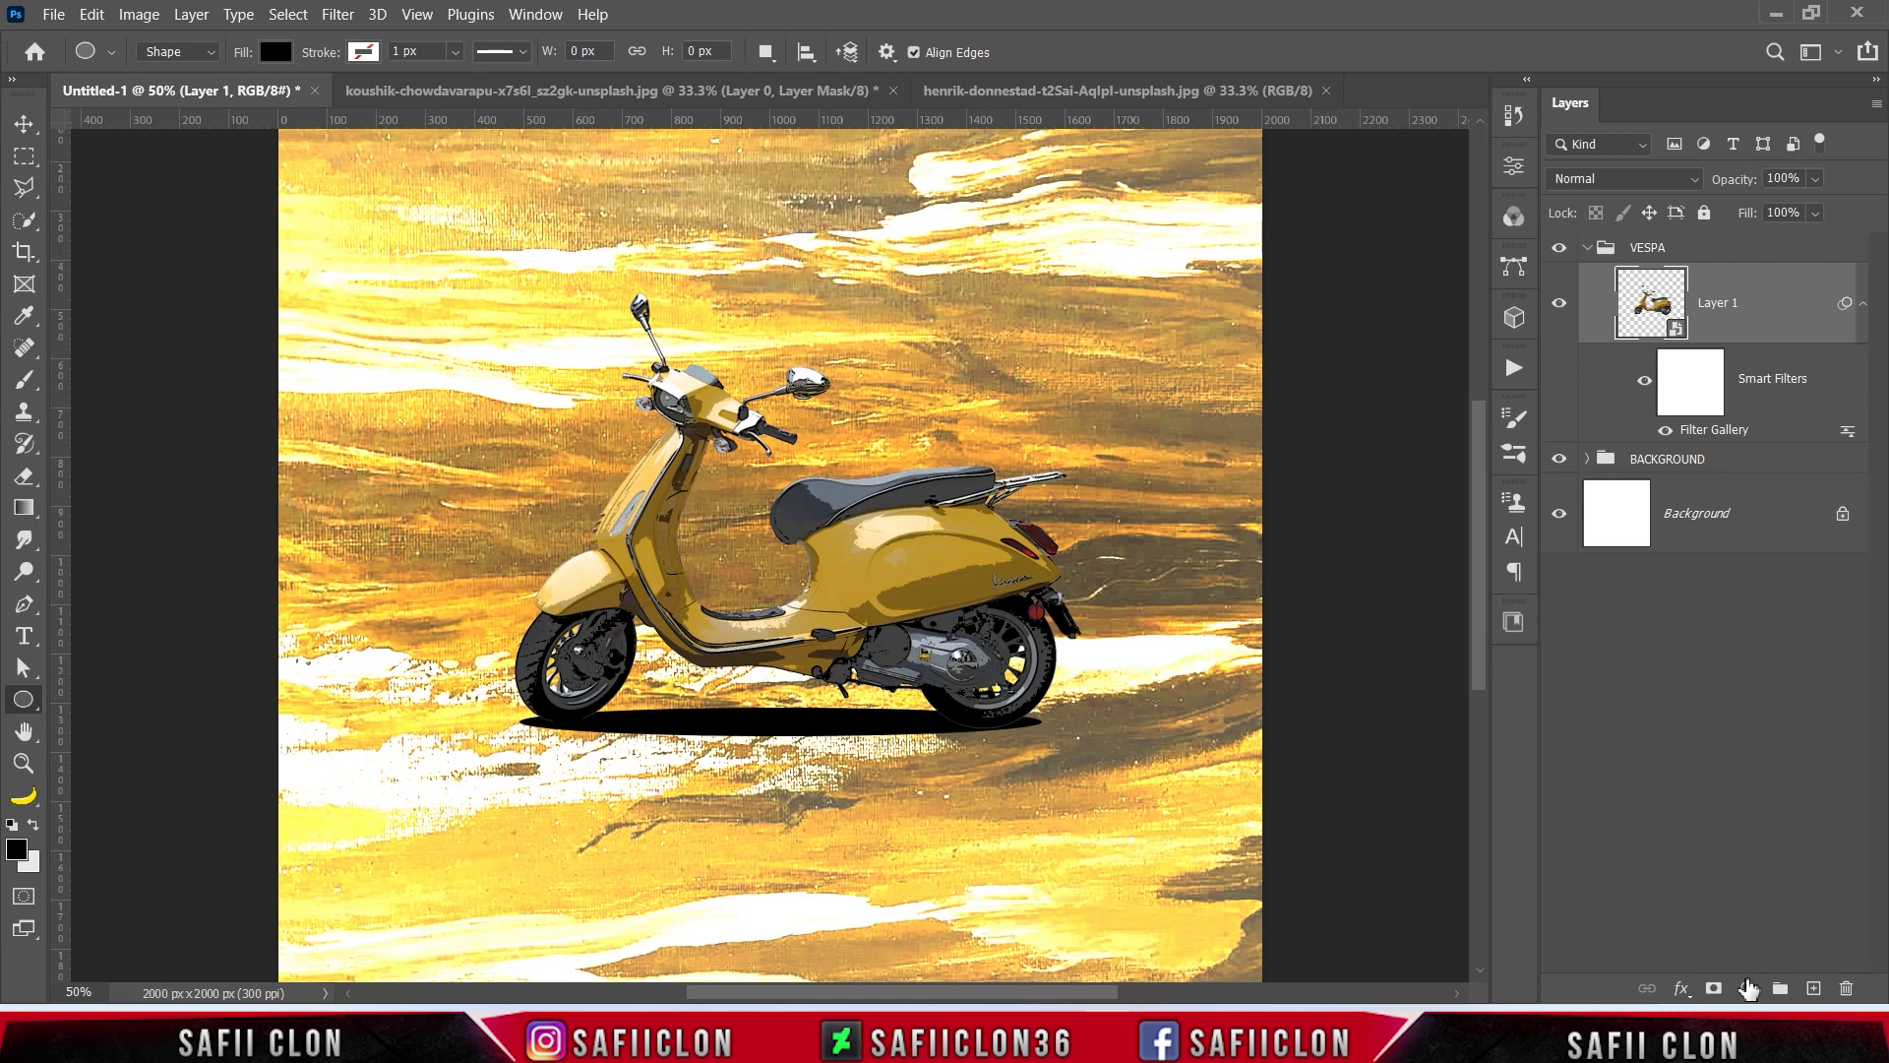
pyautogui.click(1747, 988)
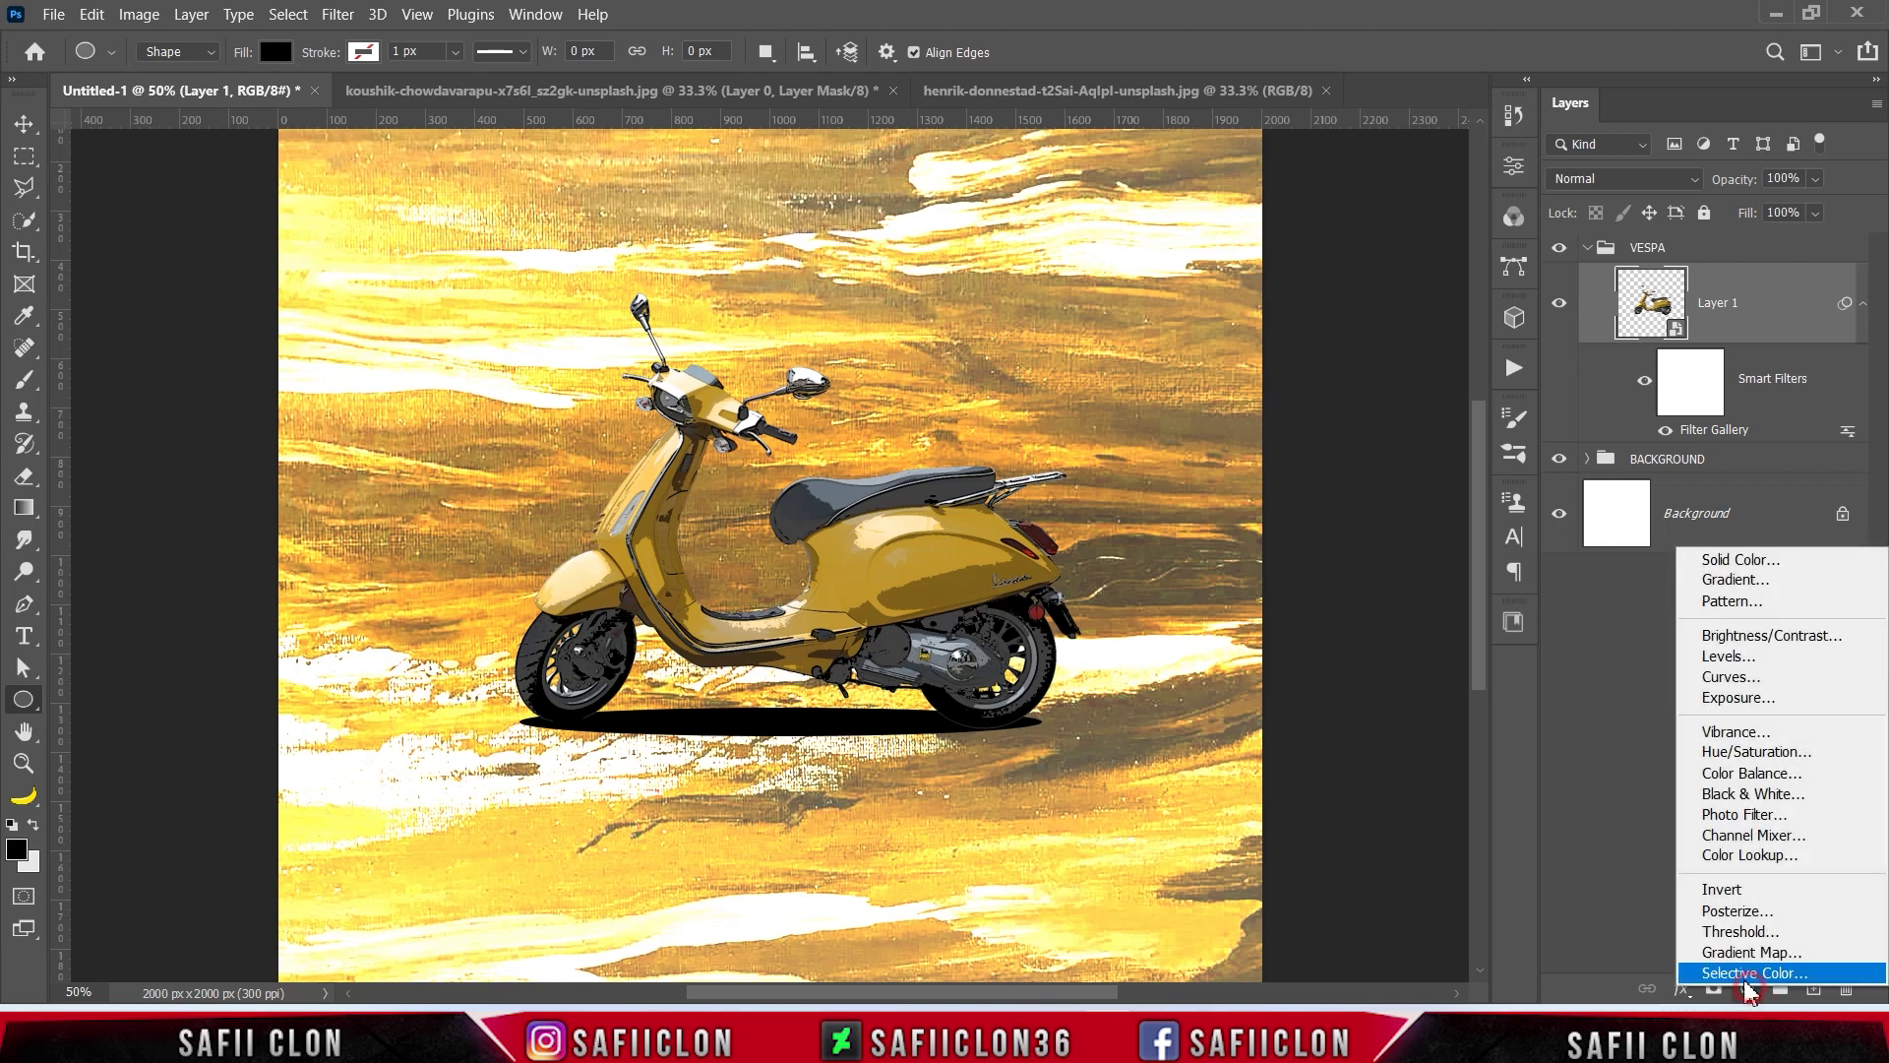
pyautogui.click(1732, 676)
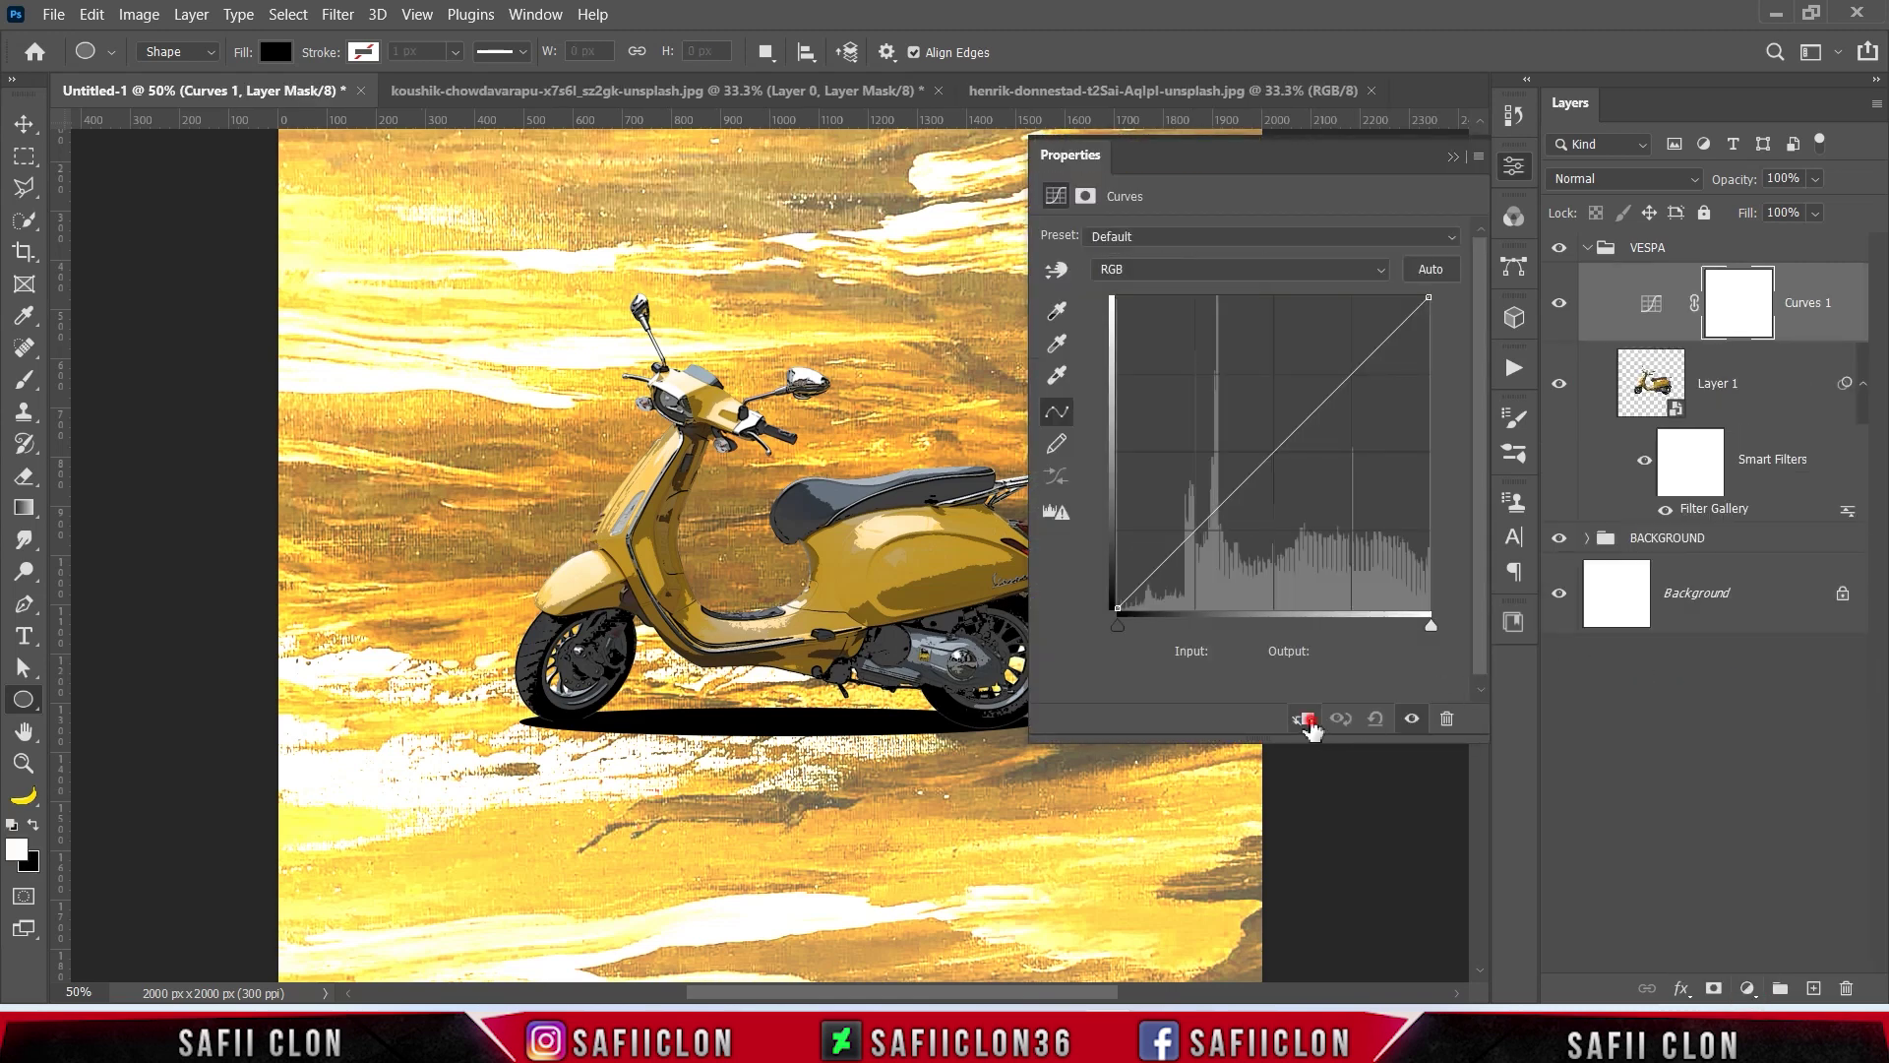
pyautogui.click(1307, 719)
pyautogui.moveTo(1117, 608); pyautogui.dragTo(1138, 610)
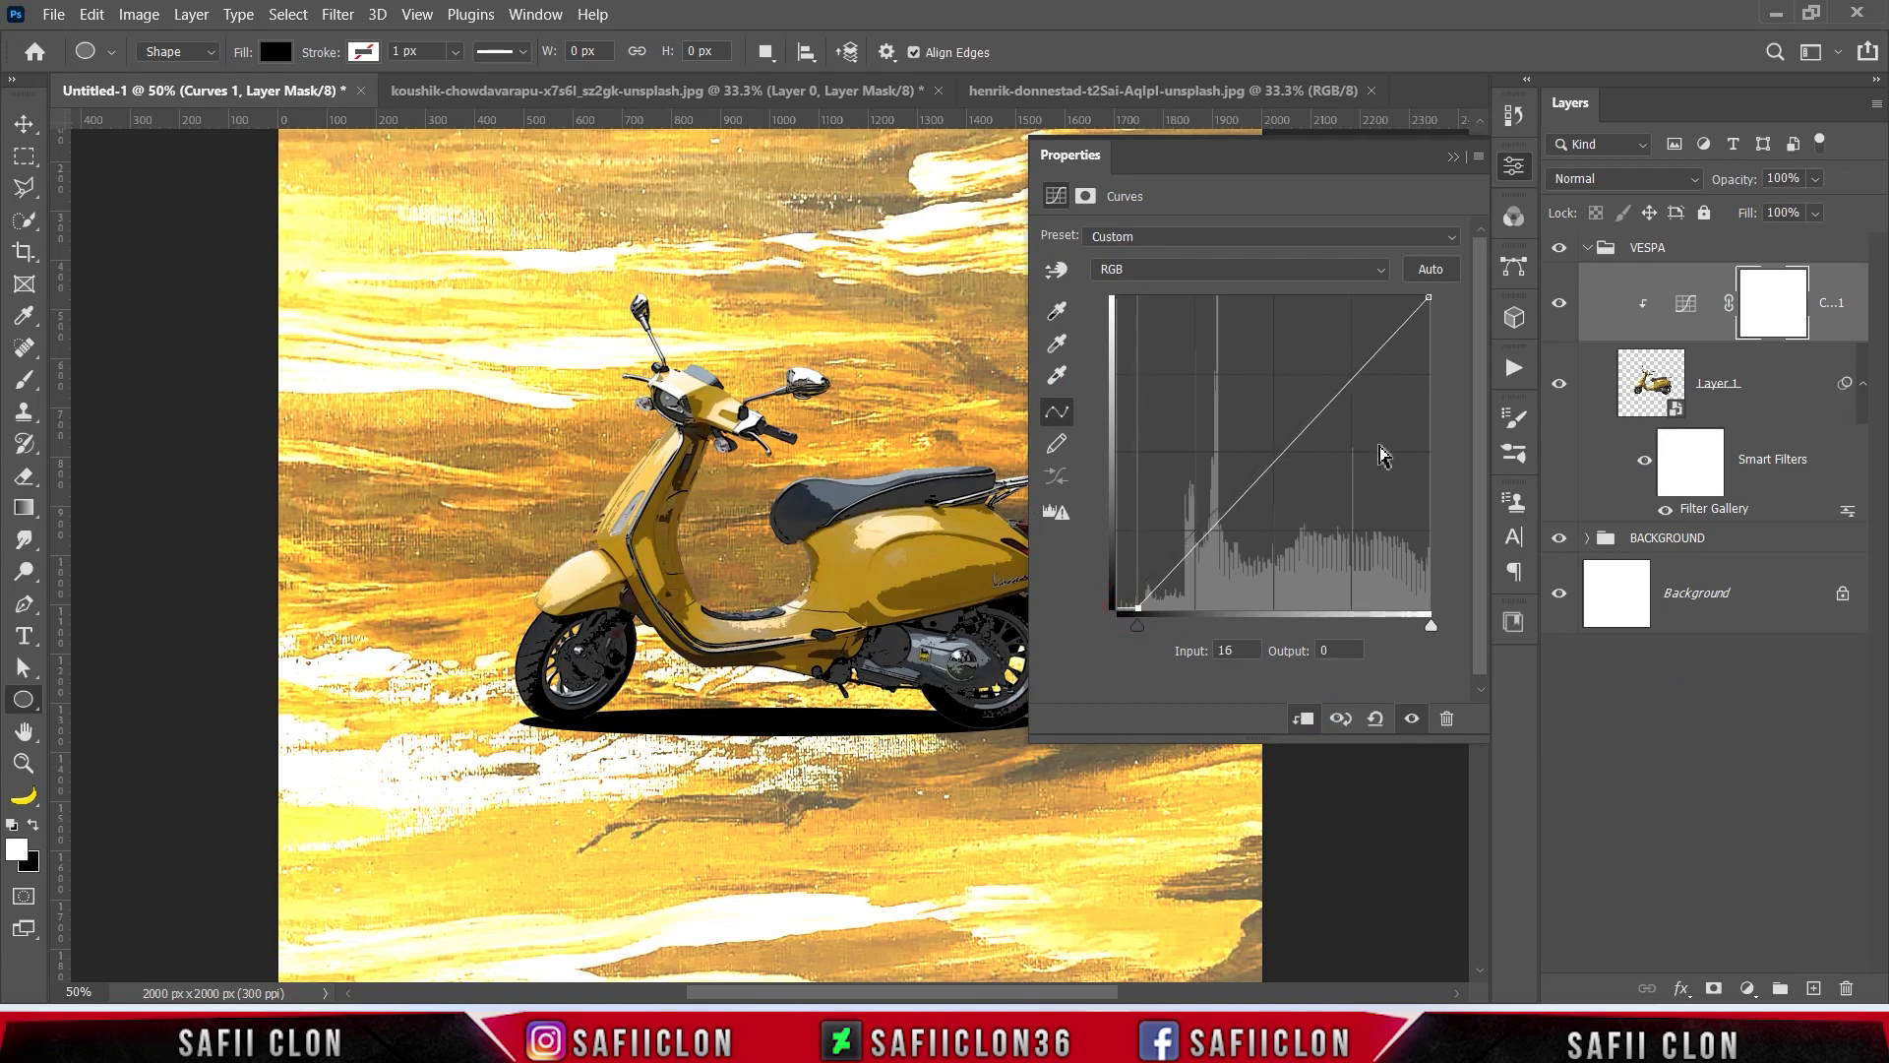
pyautogui.moveTo(1429, 297); pyautogui.dragTo(1397, 297)
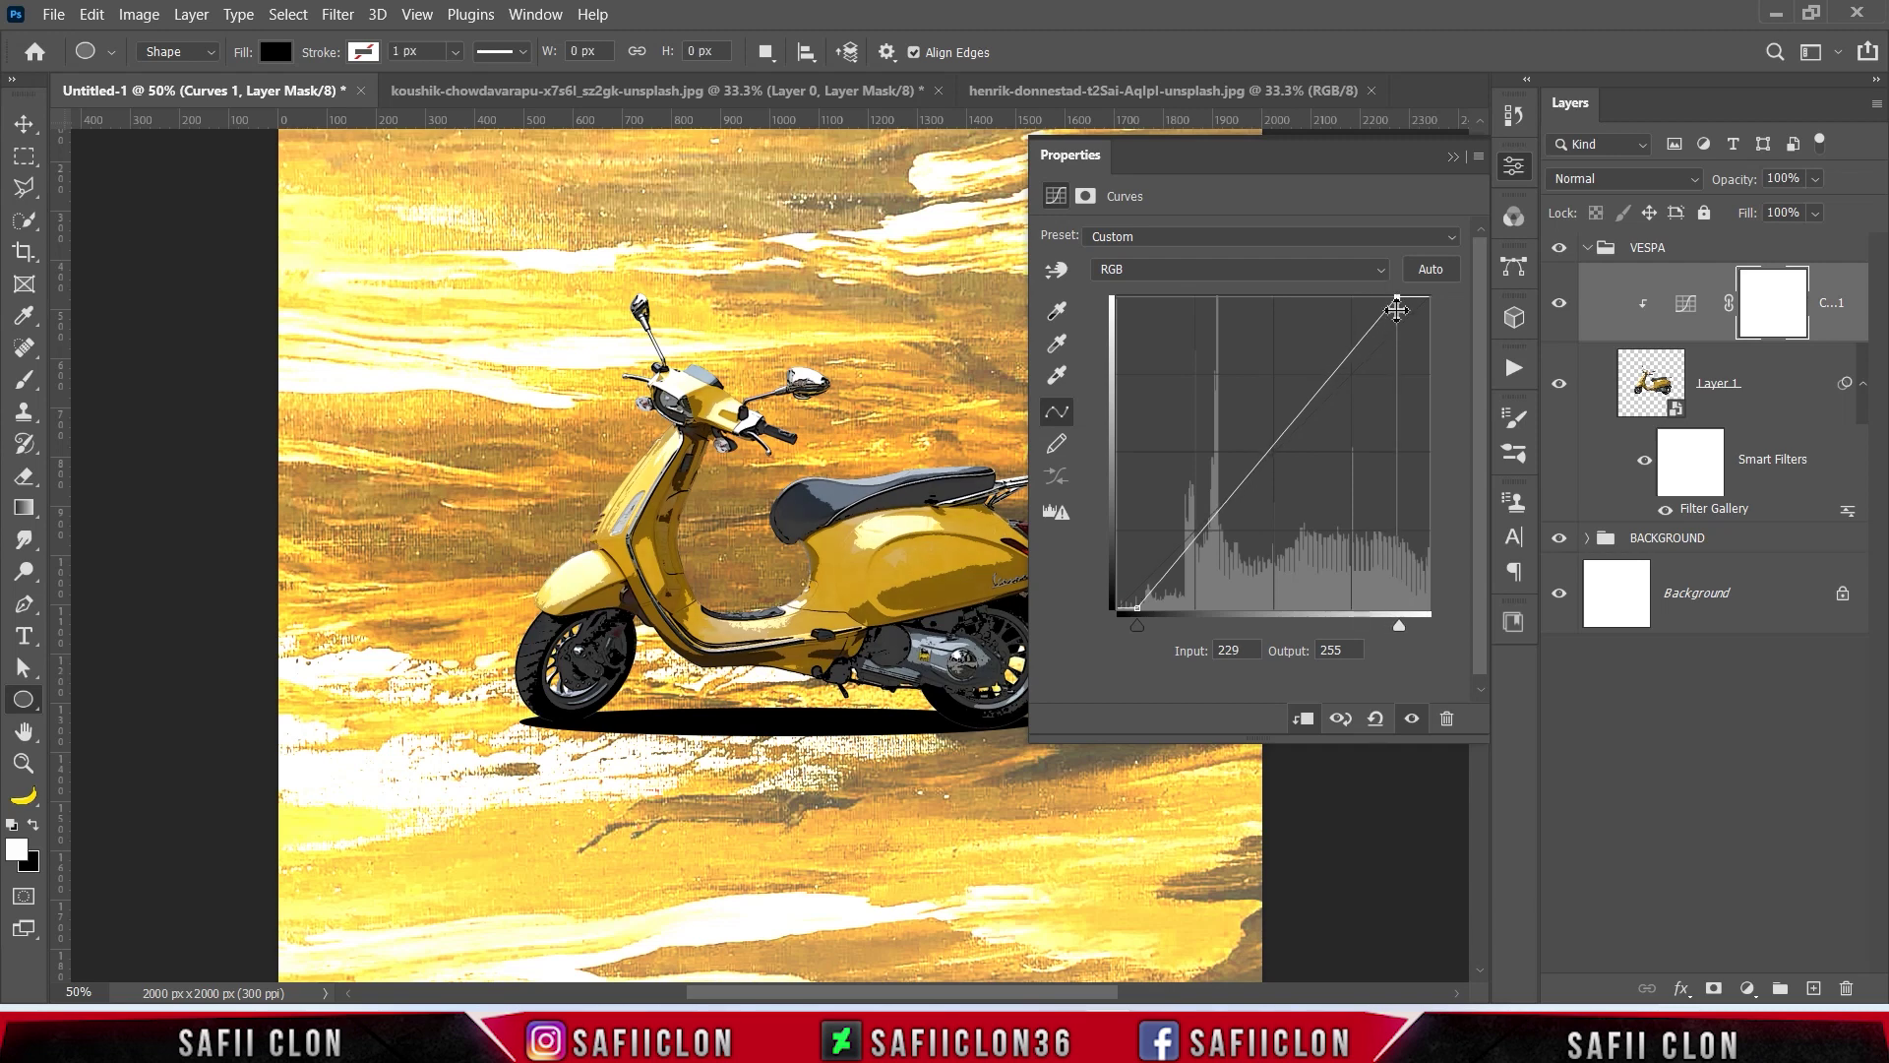
pyautogui.click(1452, 160)
# Step: Compare the scooter with the Curves adjustment hidden and shown, and collapse the VESPA group
pyautogui.click(1559, 303)
pyautogui.click(1560, 303)
pyautogui.click(1560, 303)
pyautogui.click(1560, 304)
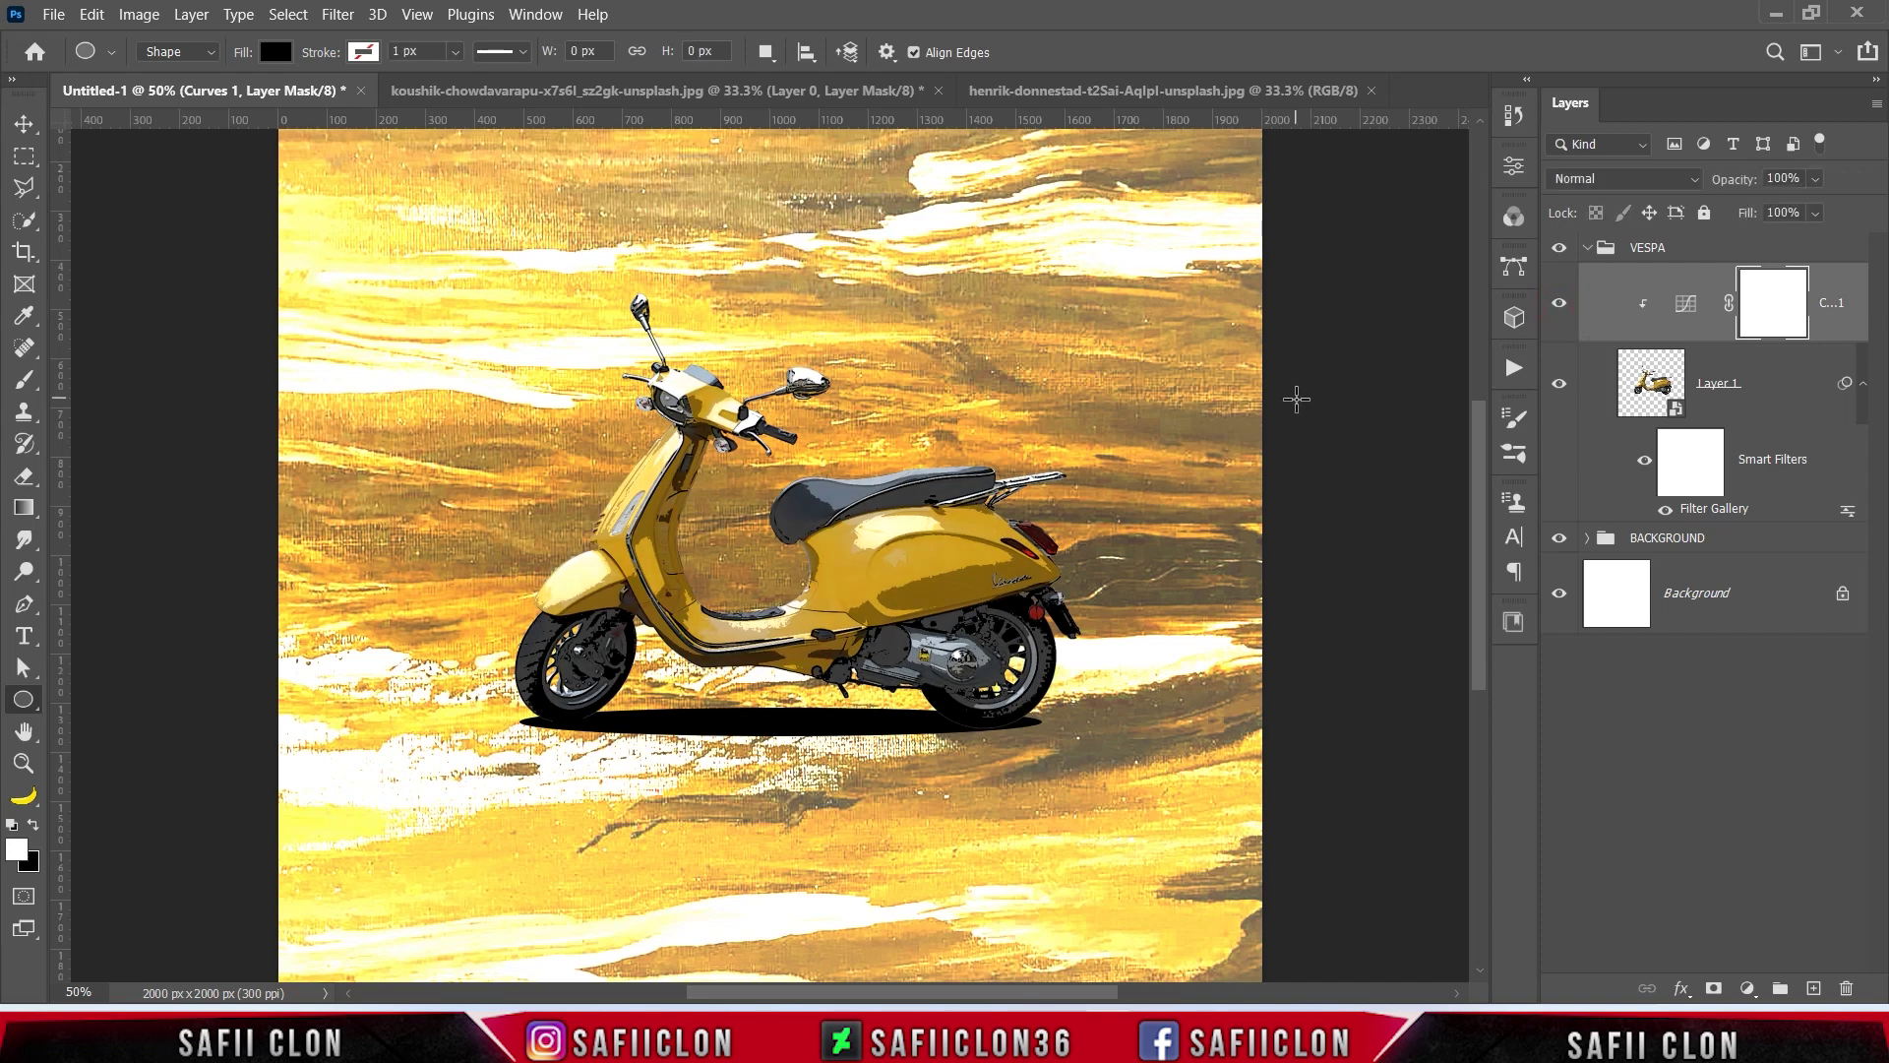
pyautogui.click(1602, 247)
pyautogui.click(1587, 247)
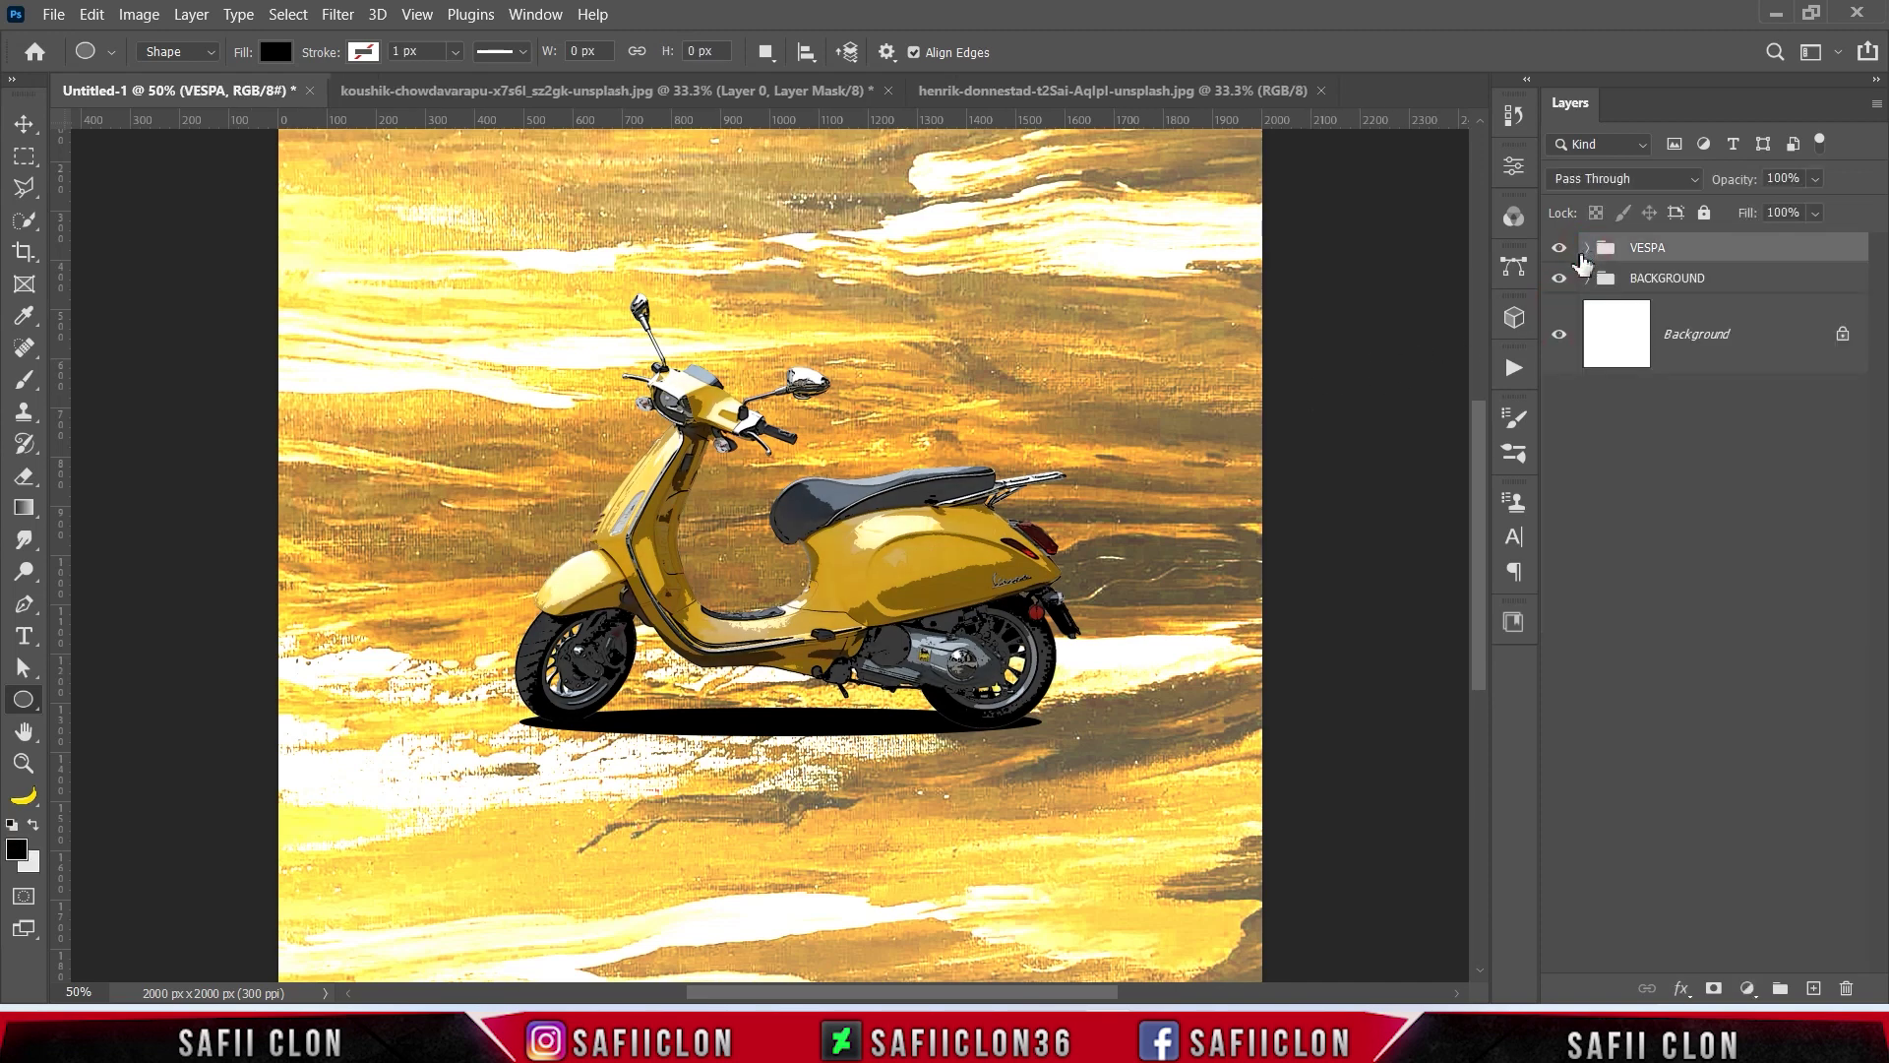
# Step: Select the BACKGROUND group and set up horizontal text in the MADE Soulmaze Brush font with the colour #ff3131
pyautogui.click(1732, 282)
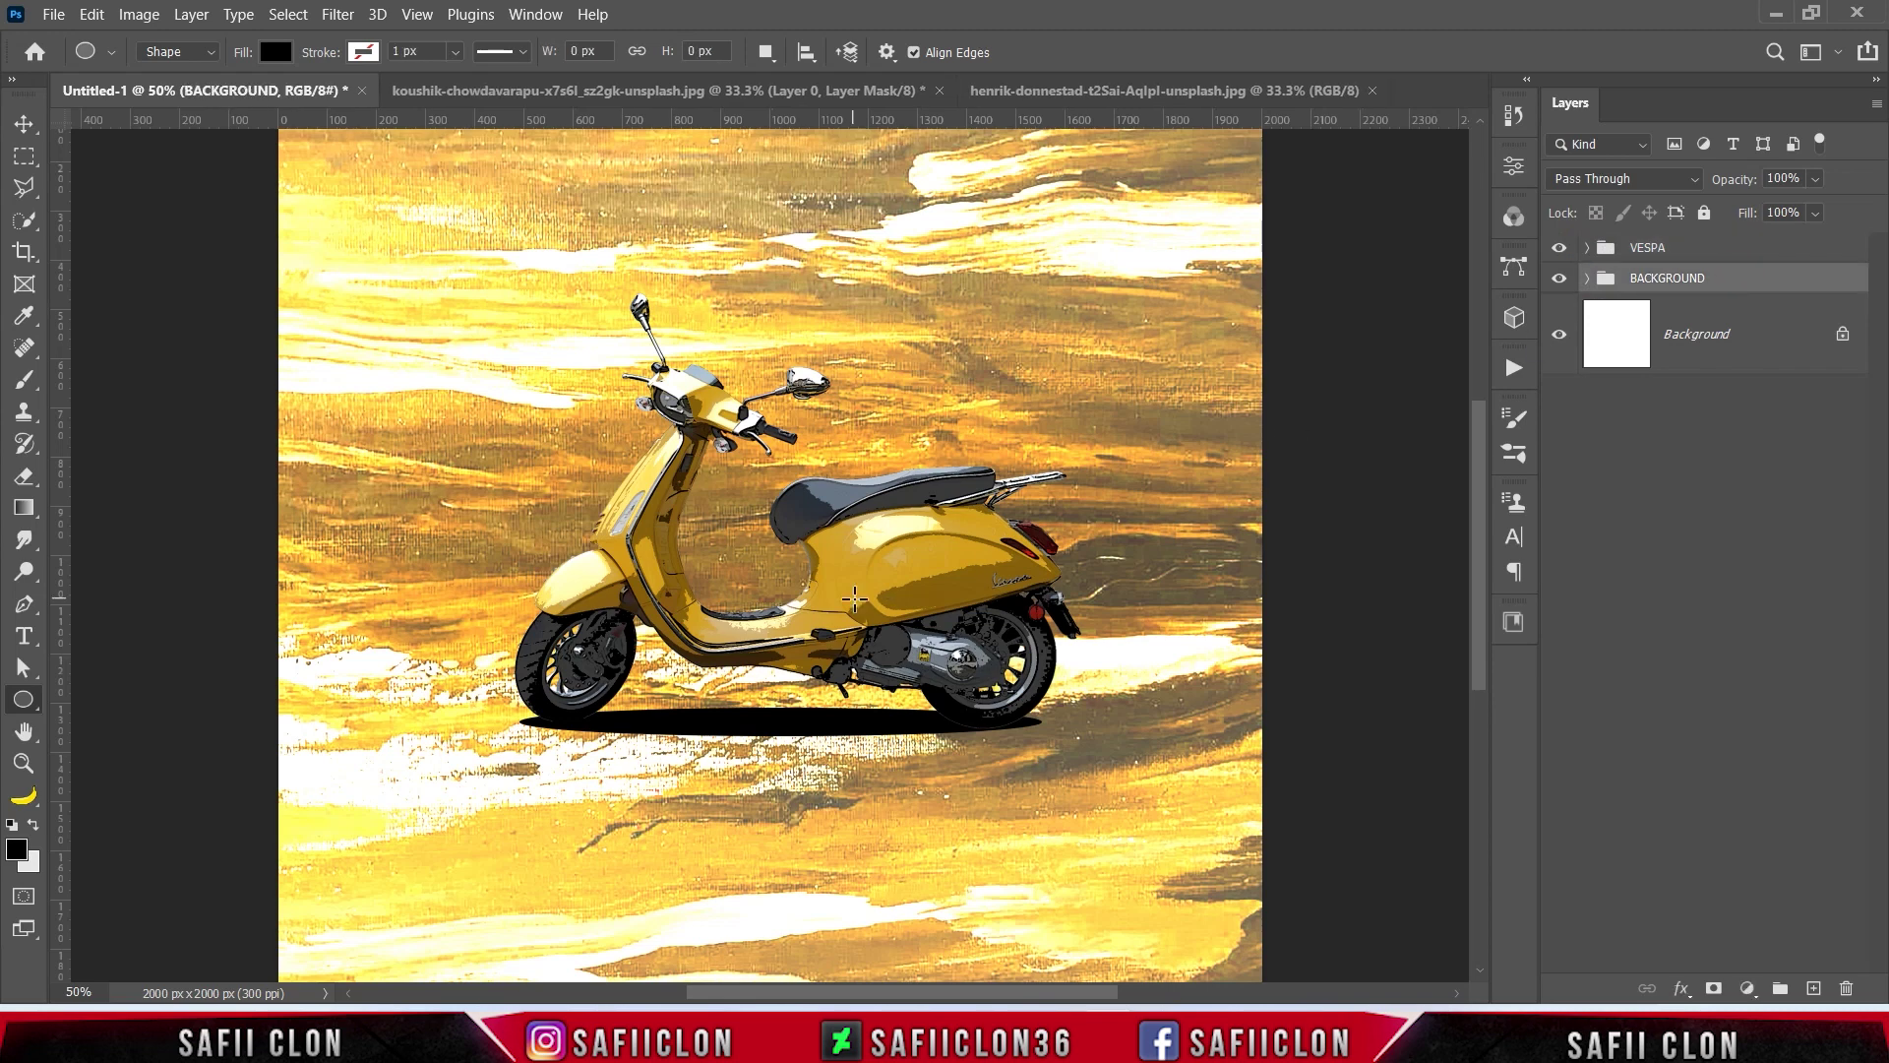
pyautogui.click(24, 635)
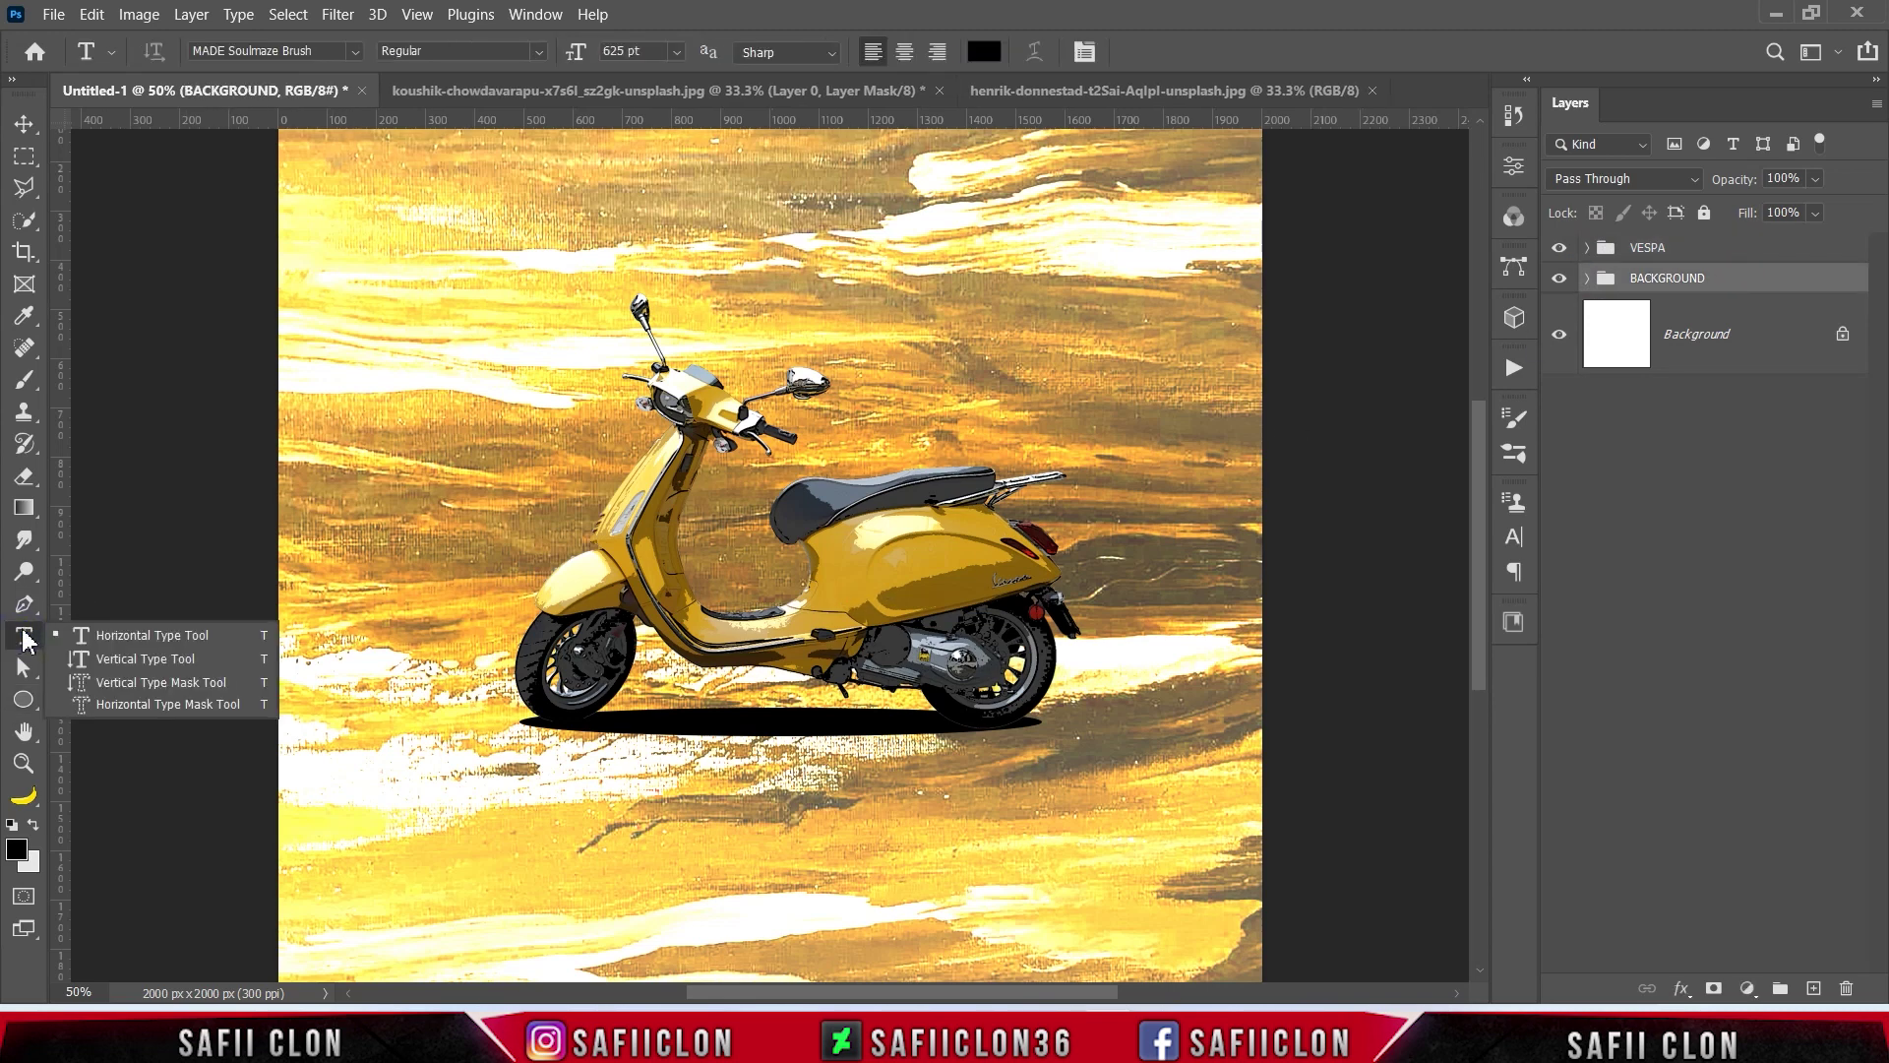
pyautogui.click(137, 638)
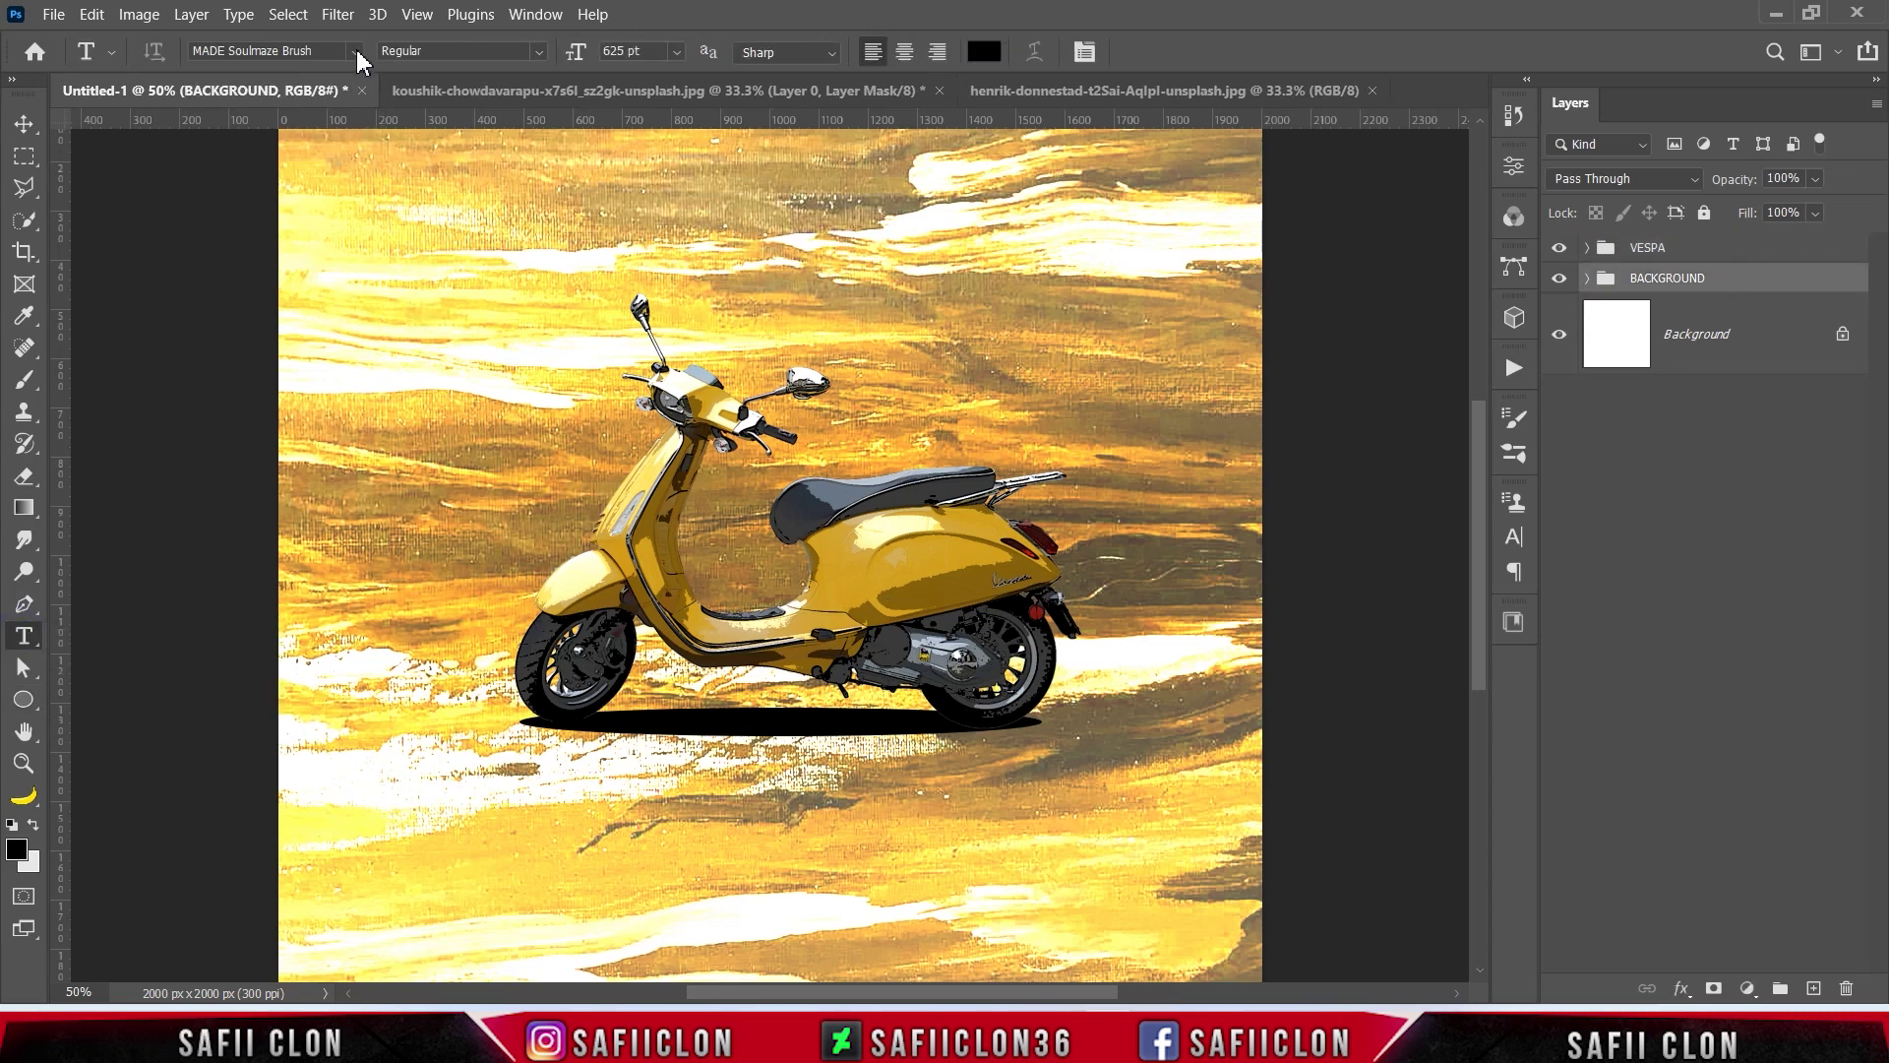
pyautogui.click(355, 51)
pyautogui.click(356, 134)
pyautogui.click(984, 52)
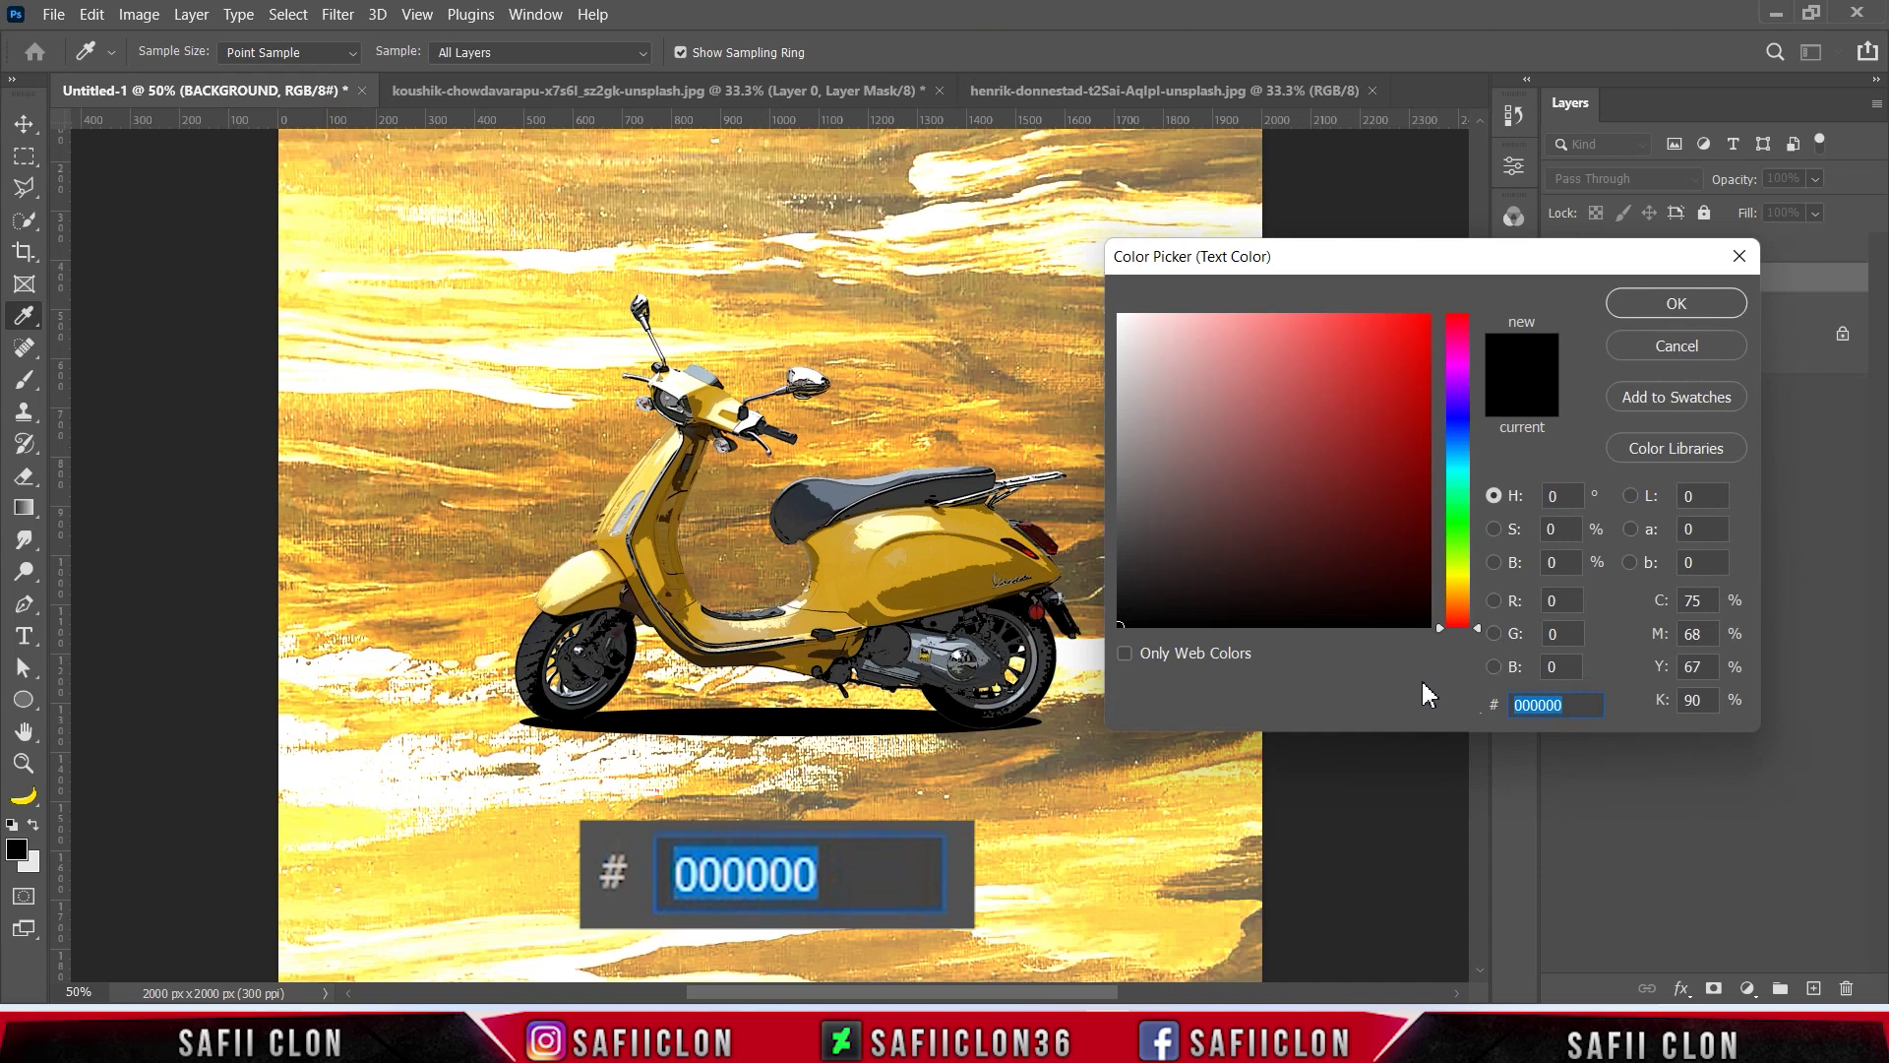
pyautogui.write('ff3131')
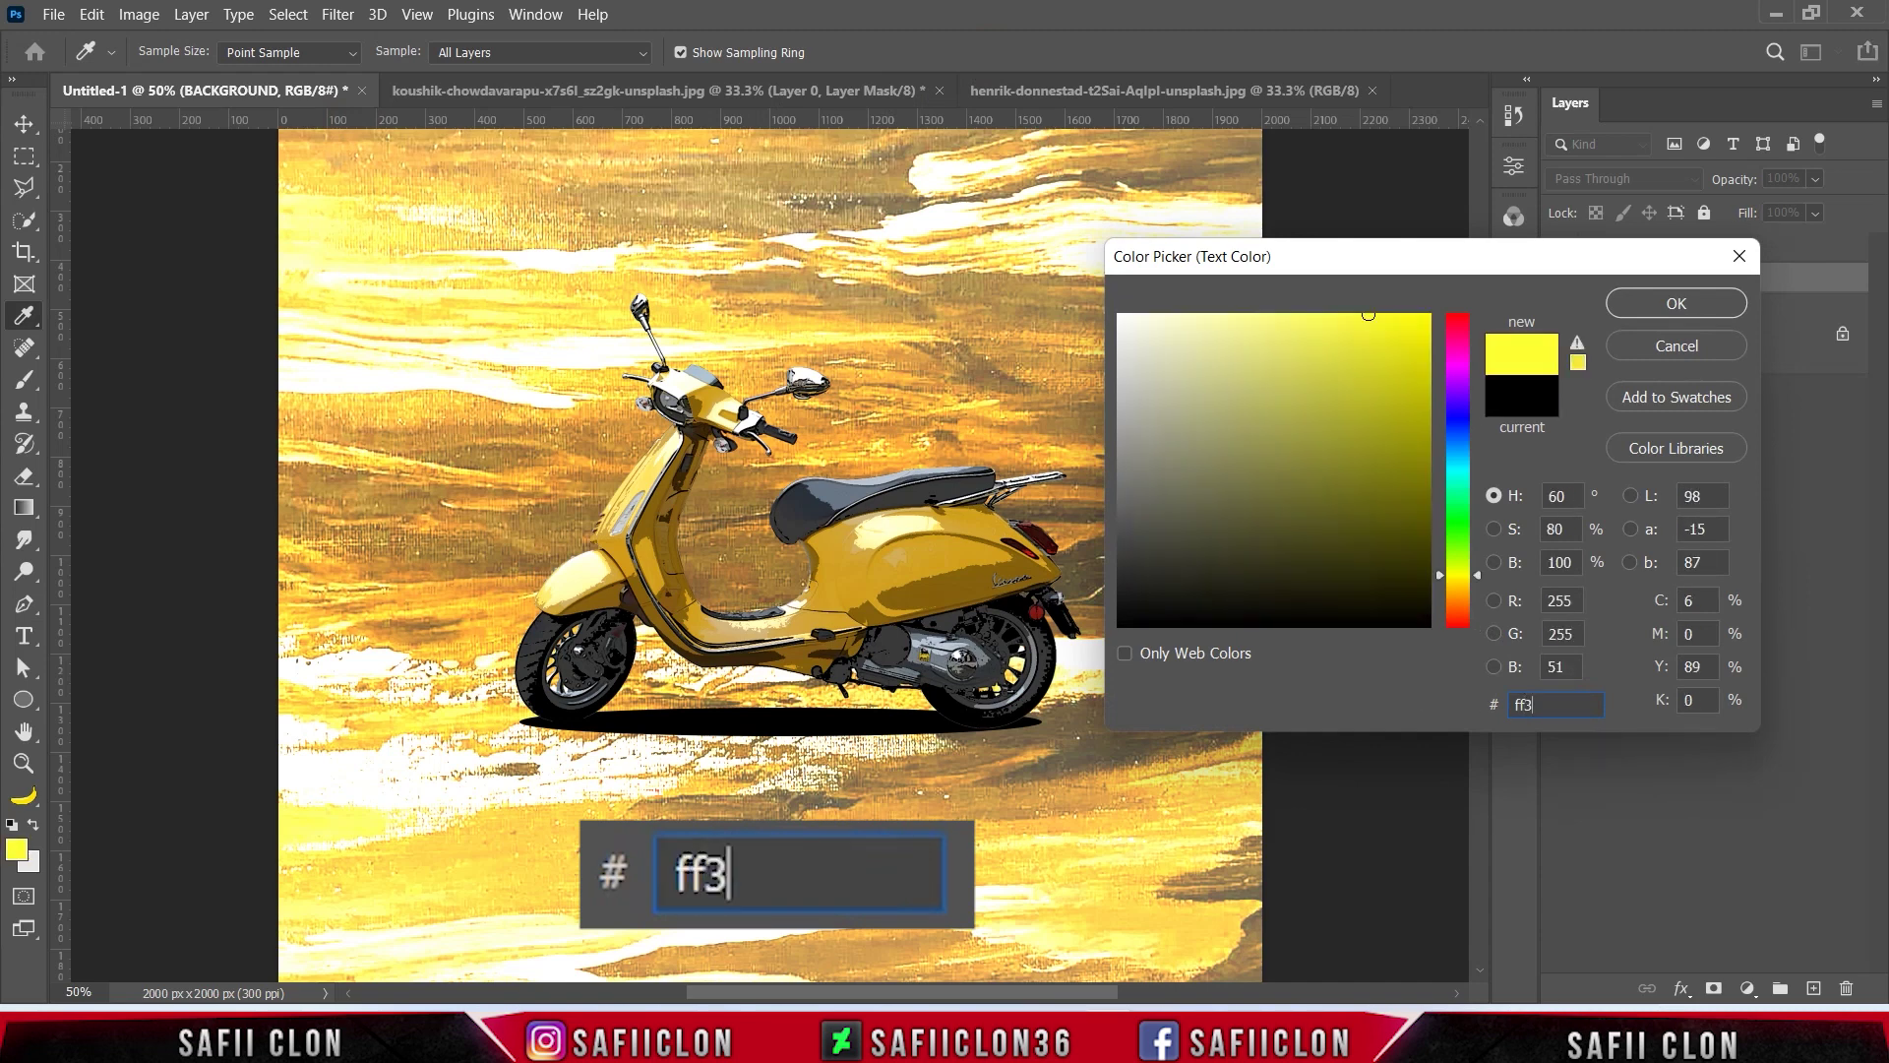
pyautogui.click(1654, 307)
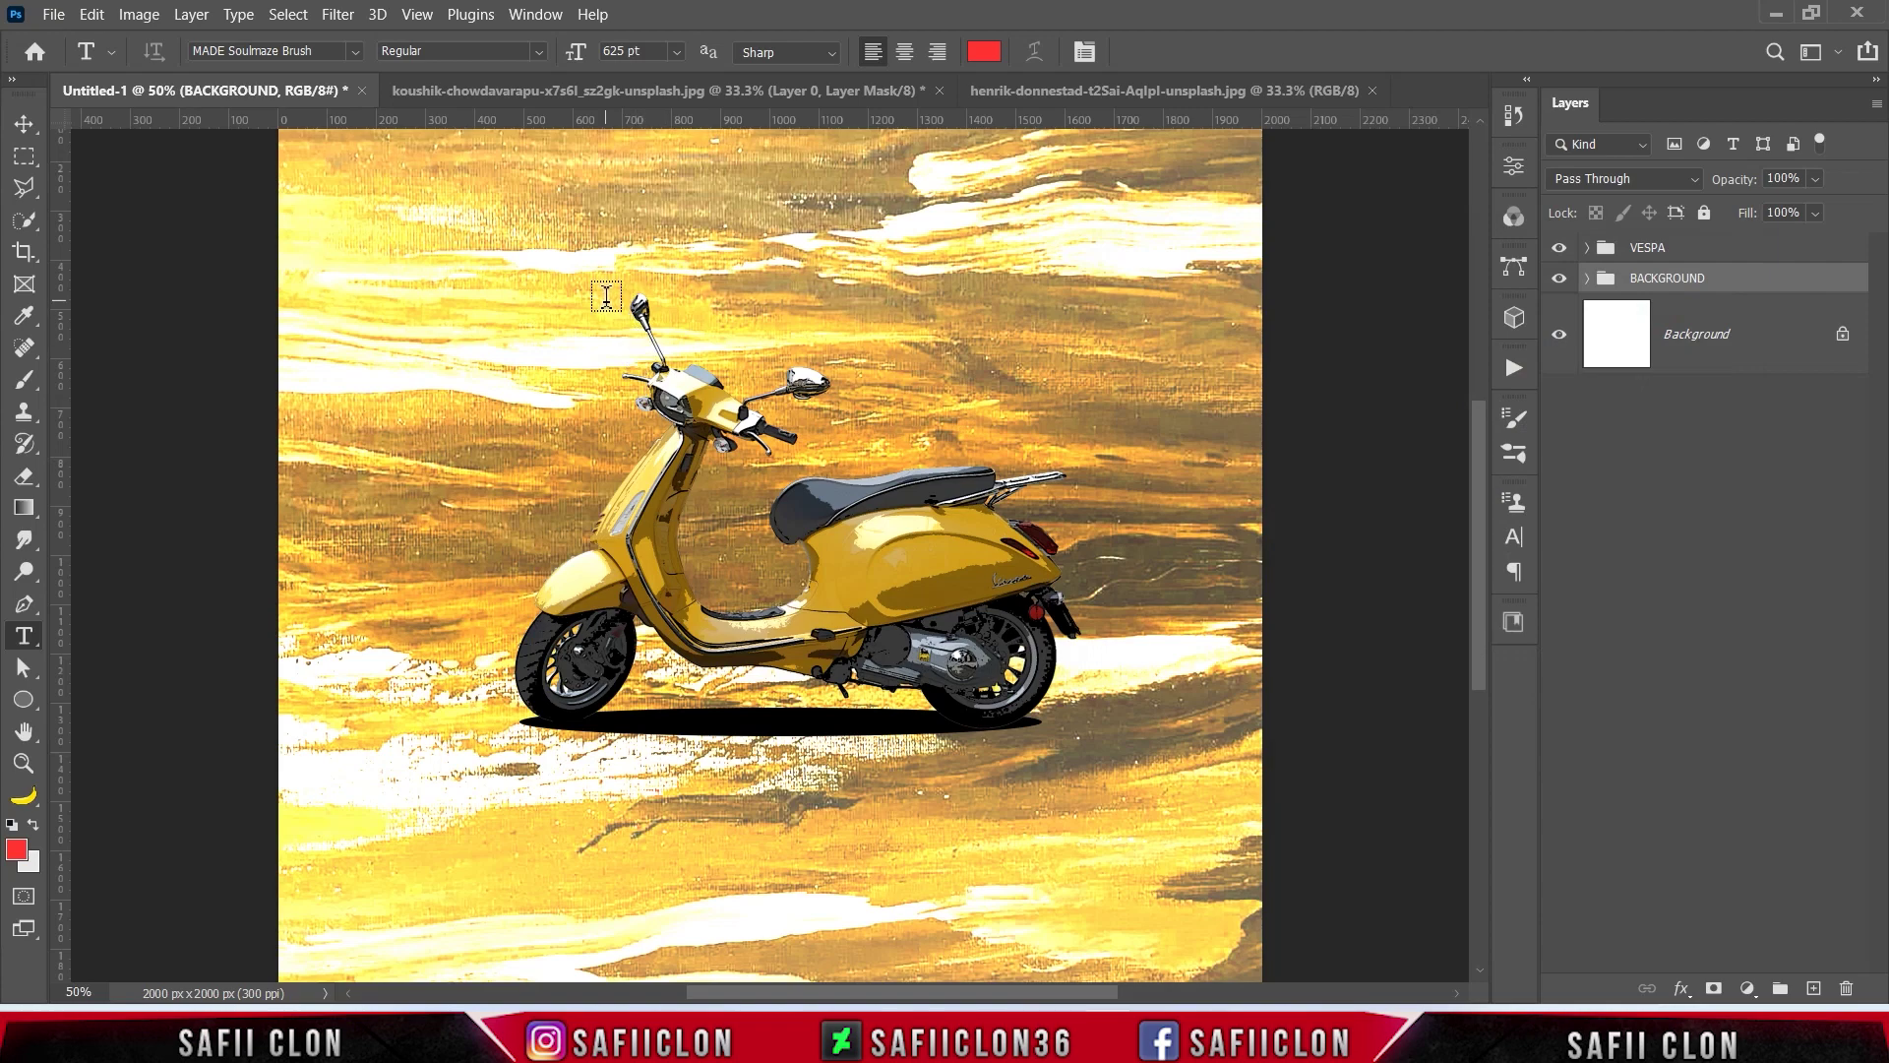
# Step: Add the text "Classic" behind the scooter near the poster's upper edge and reduce its font size to 110 pt
pyautogui.click(606, 297)
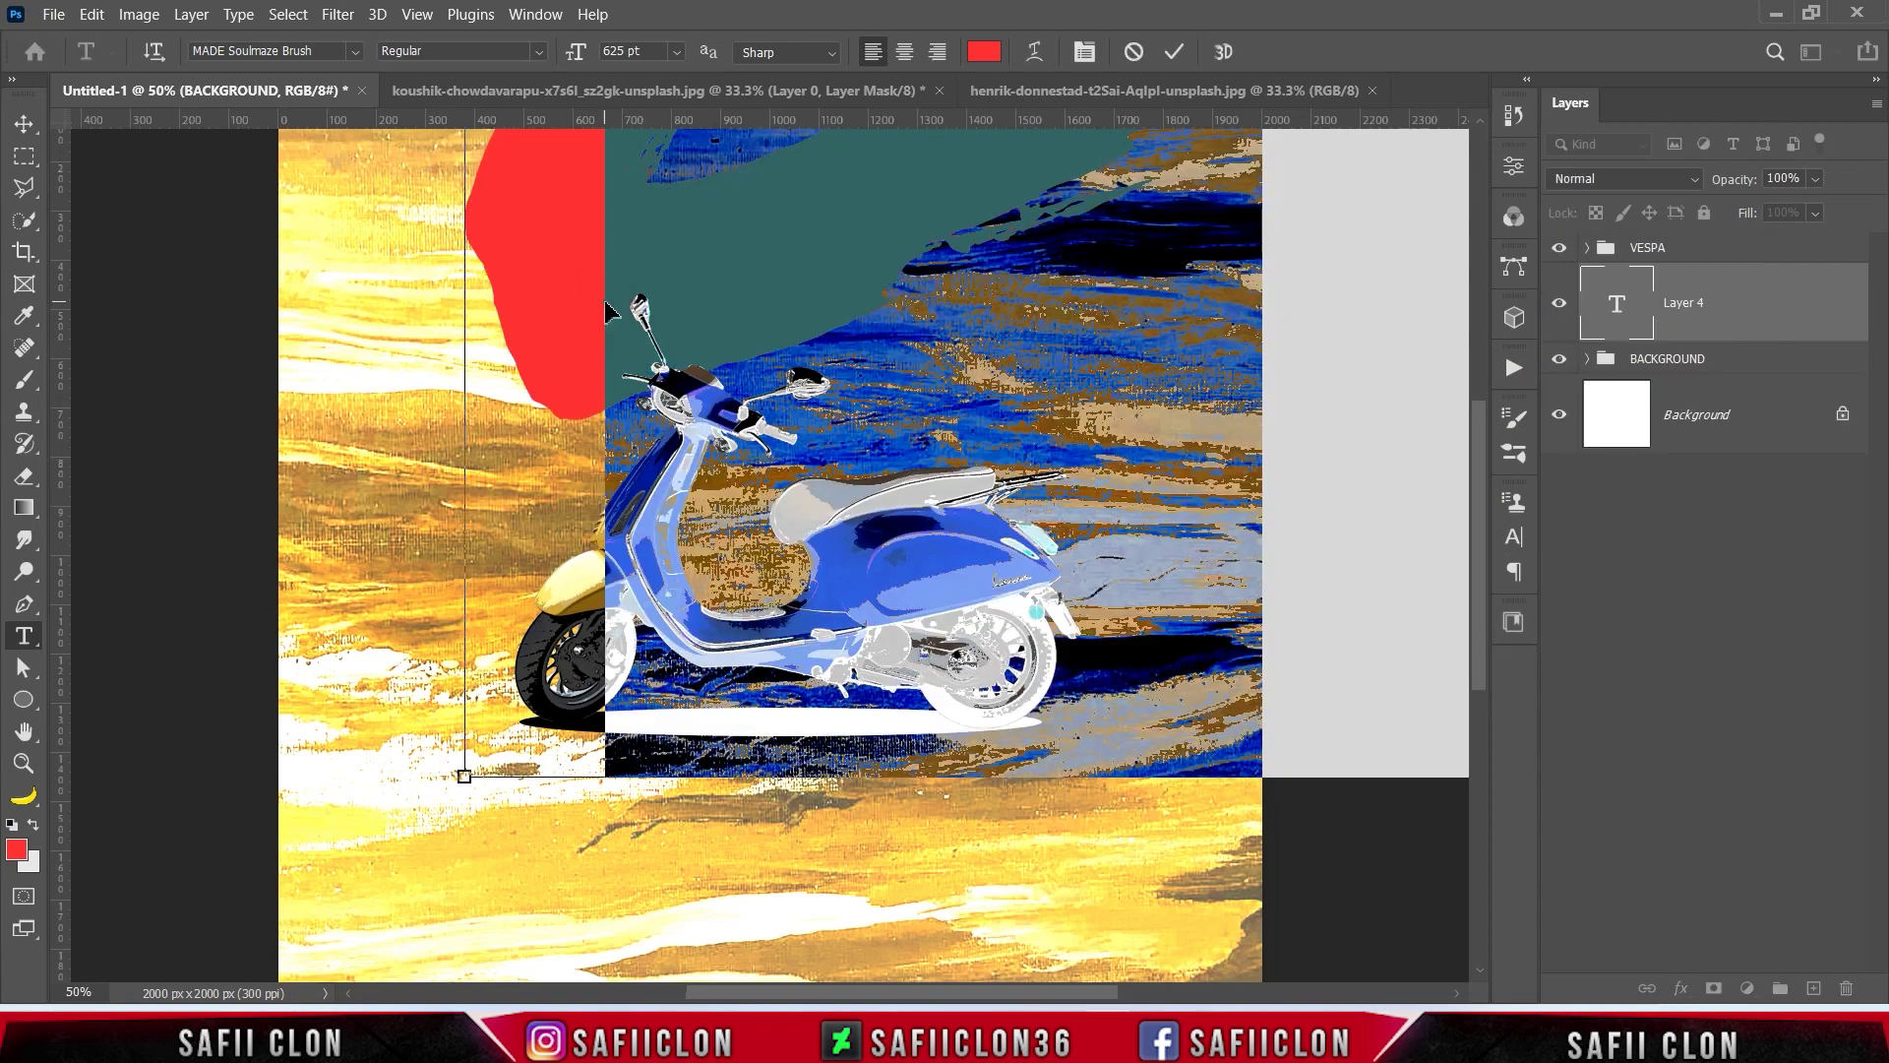
pyautogui.hotkey('ctrl', '-')
pyautogui.write('Cl')
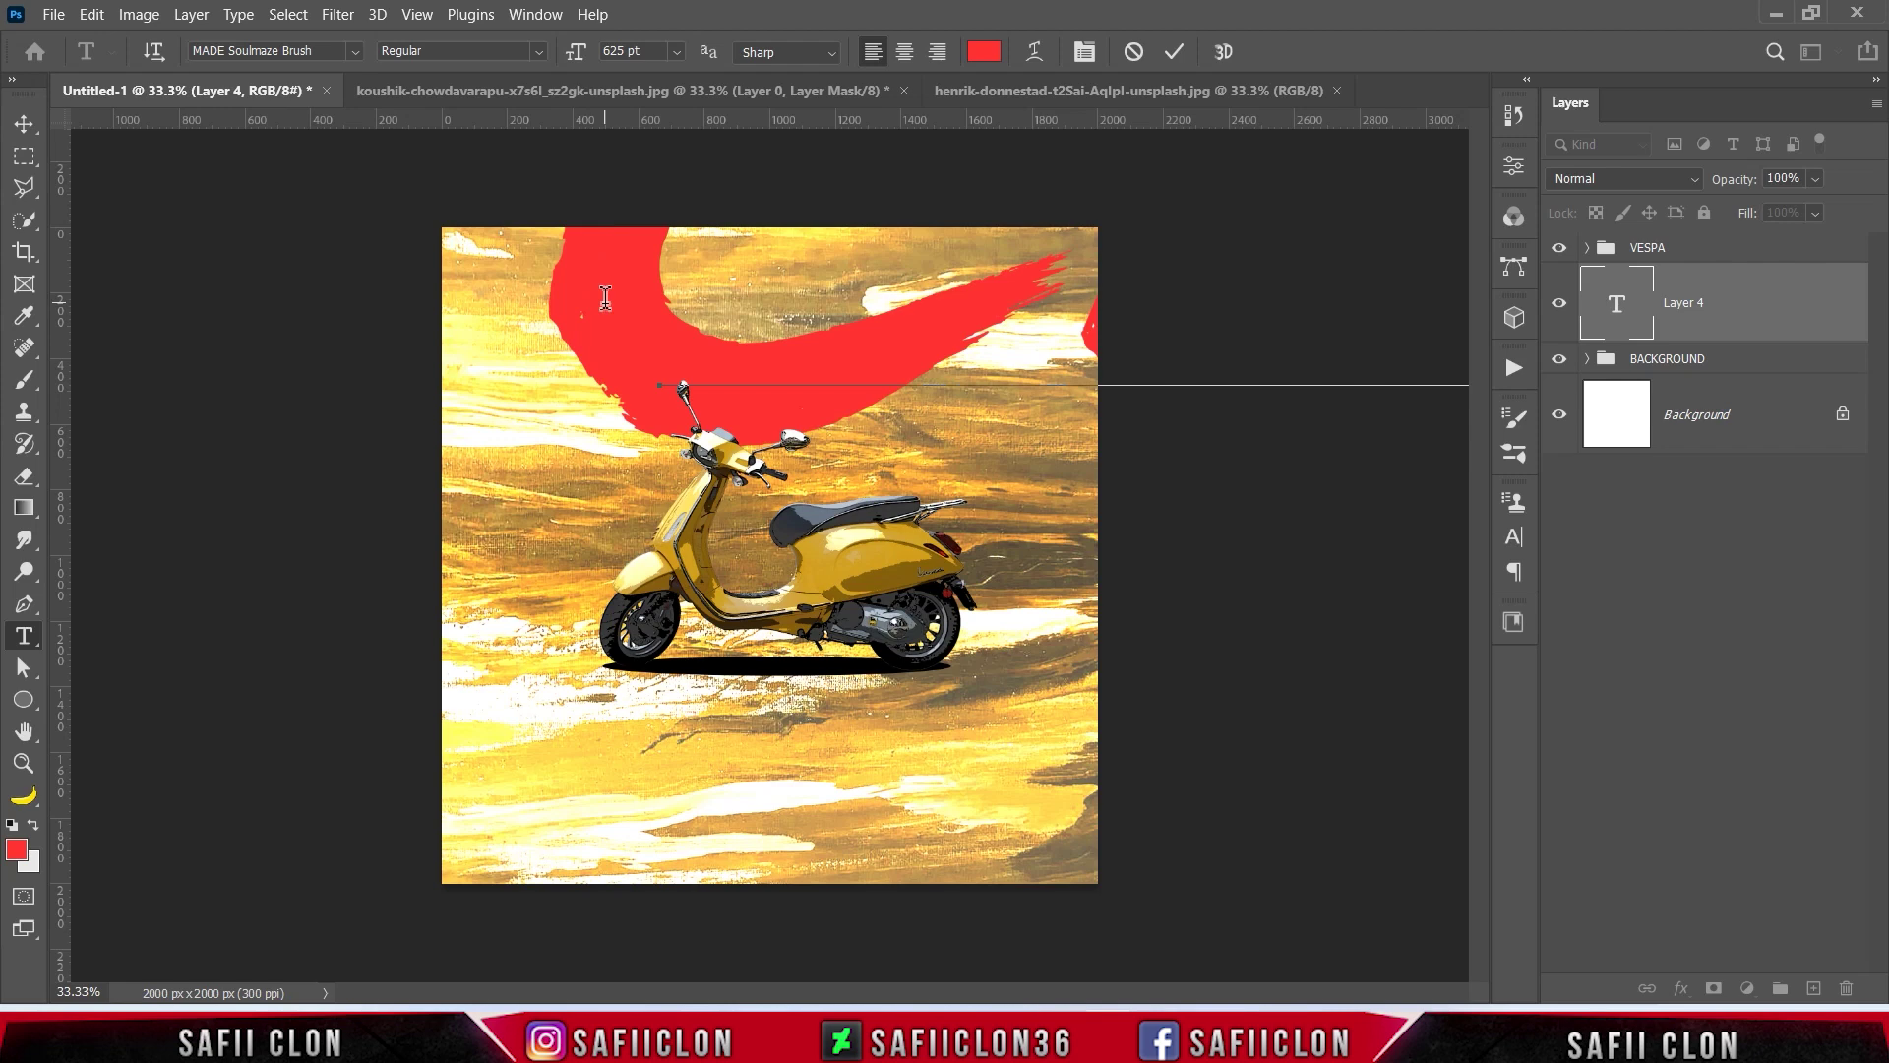
pyautogui.moveTo(554, 269); pyautogui.dragTo(1337, 268)
pyautogui.click(1408, 295)
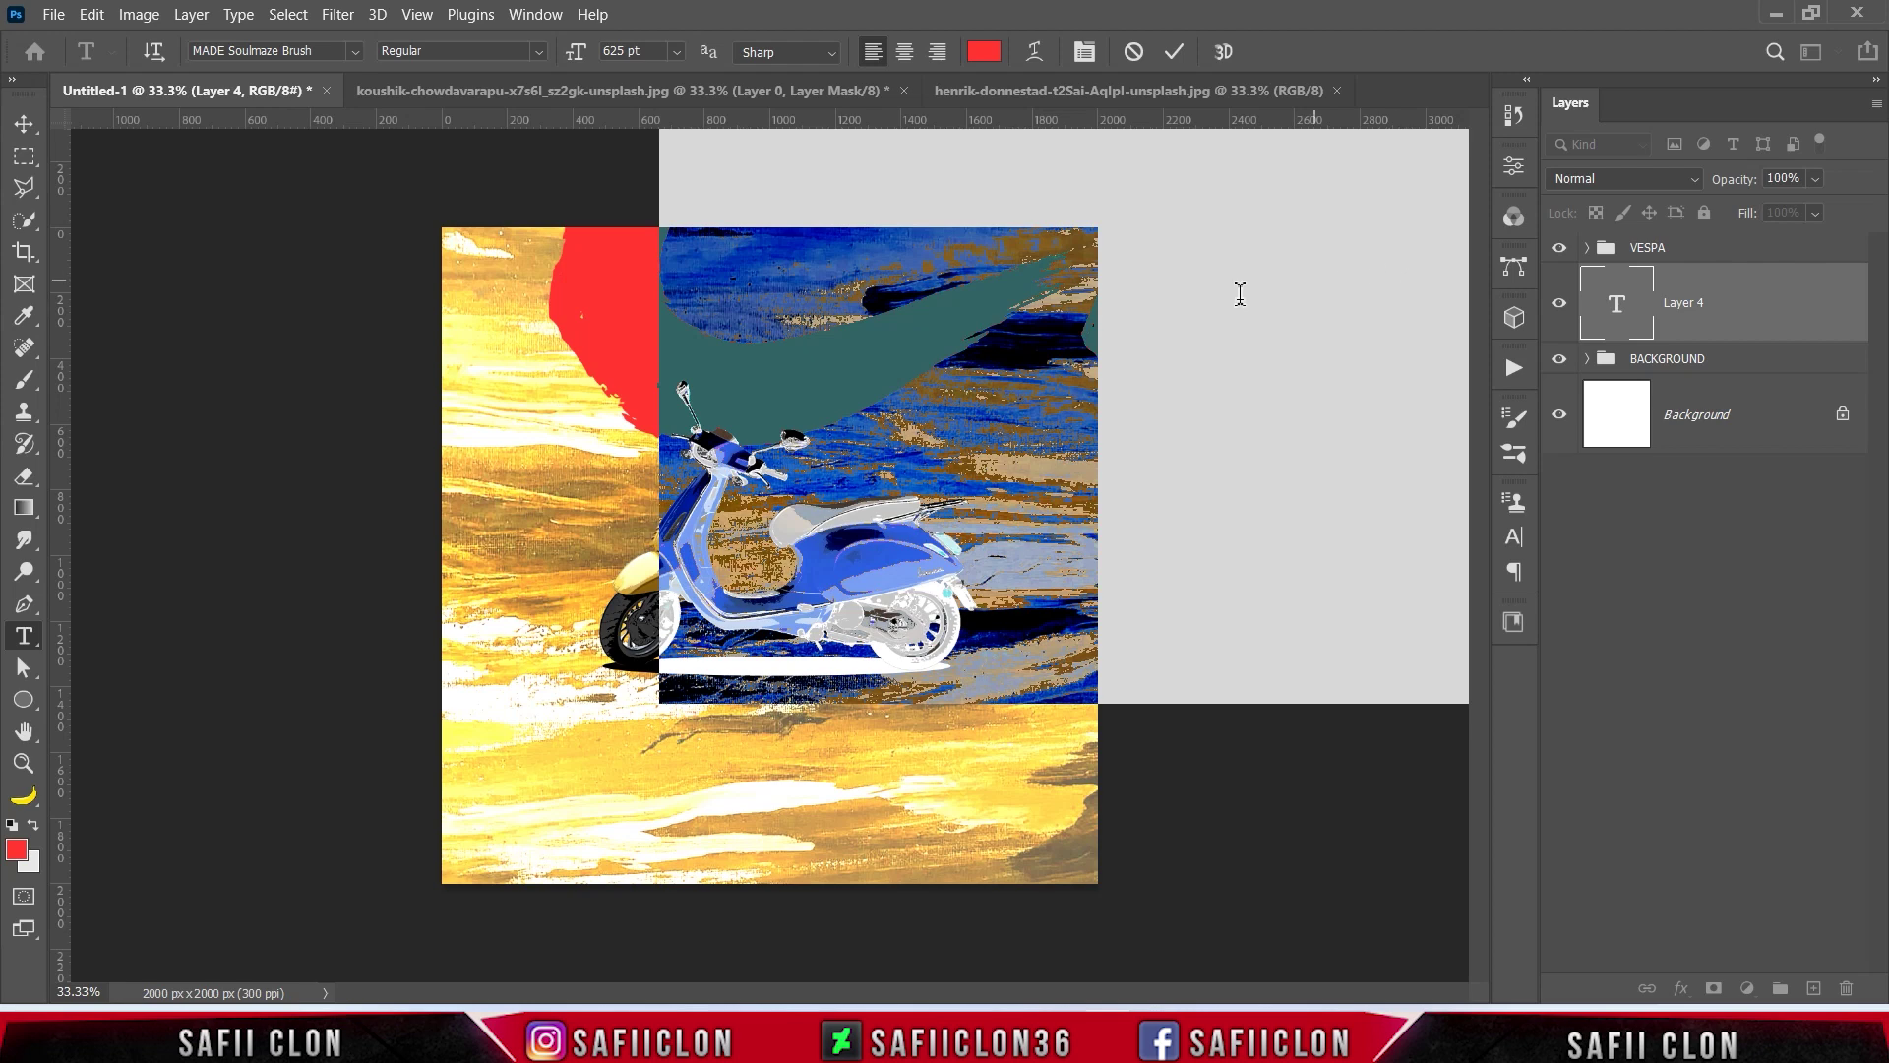
pyautogui.moveTo(578, 56); pyautogui.dragTo(451, 112)
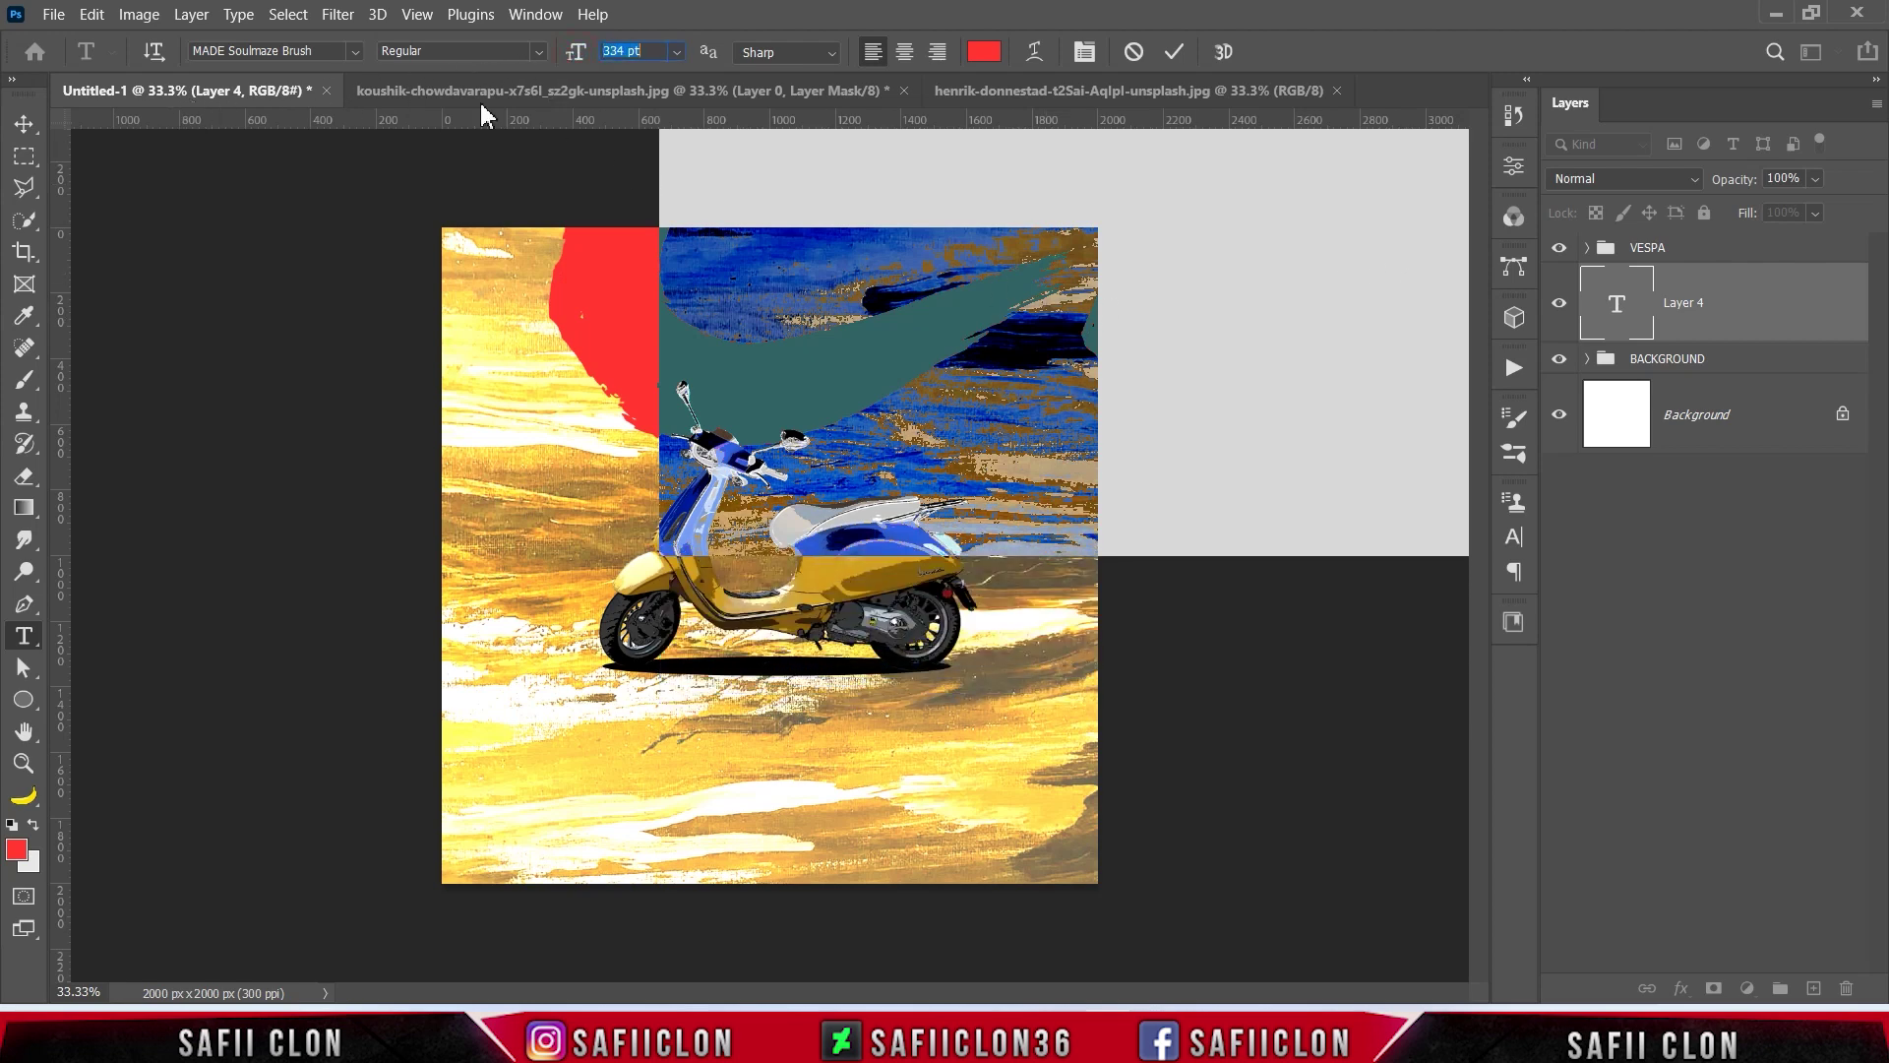
pyautogui.moveTo(582, 54)
pyautogui.mouseDown()
pyautogui.moveTo(449, 69)
pyautogui.moveTo(539, 79)
pyautogui.moveTo(568, 59)
pyautogui.mouseUp()
# Step: Reduce the leading of the word "Classic" in the character settings
pyautogui.click(533, 17)
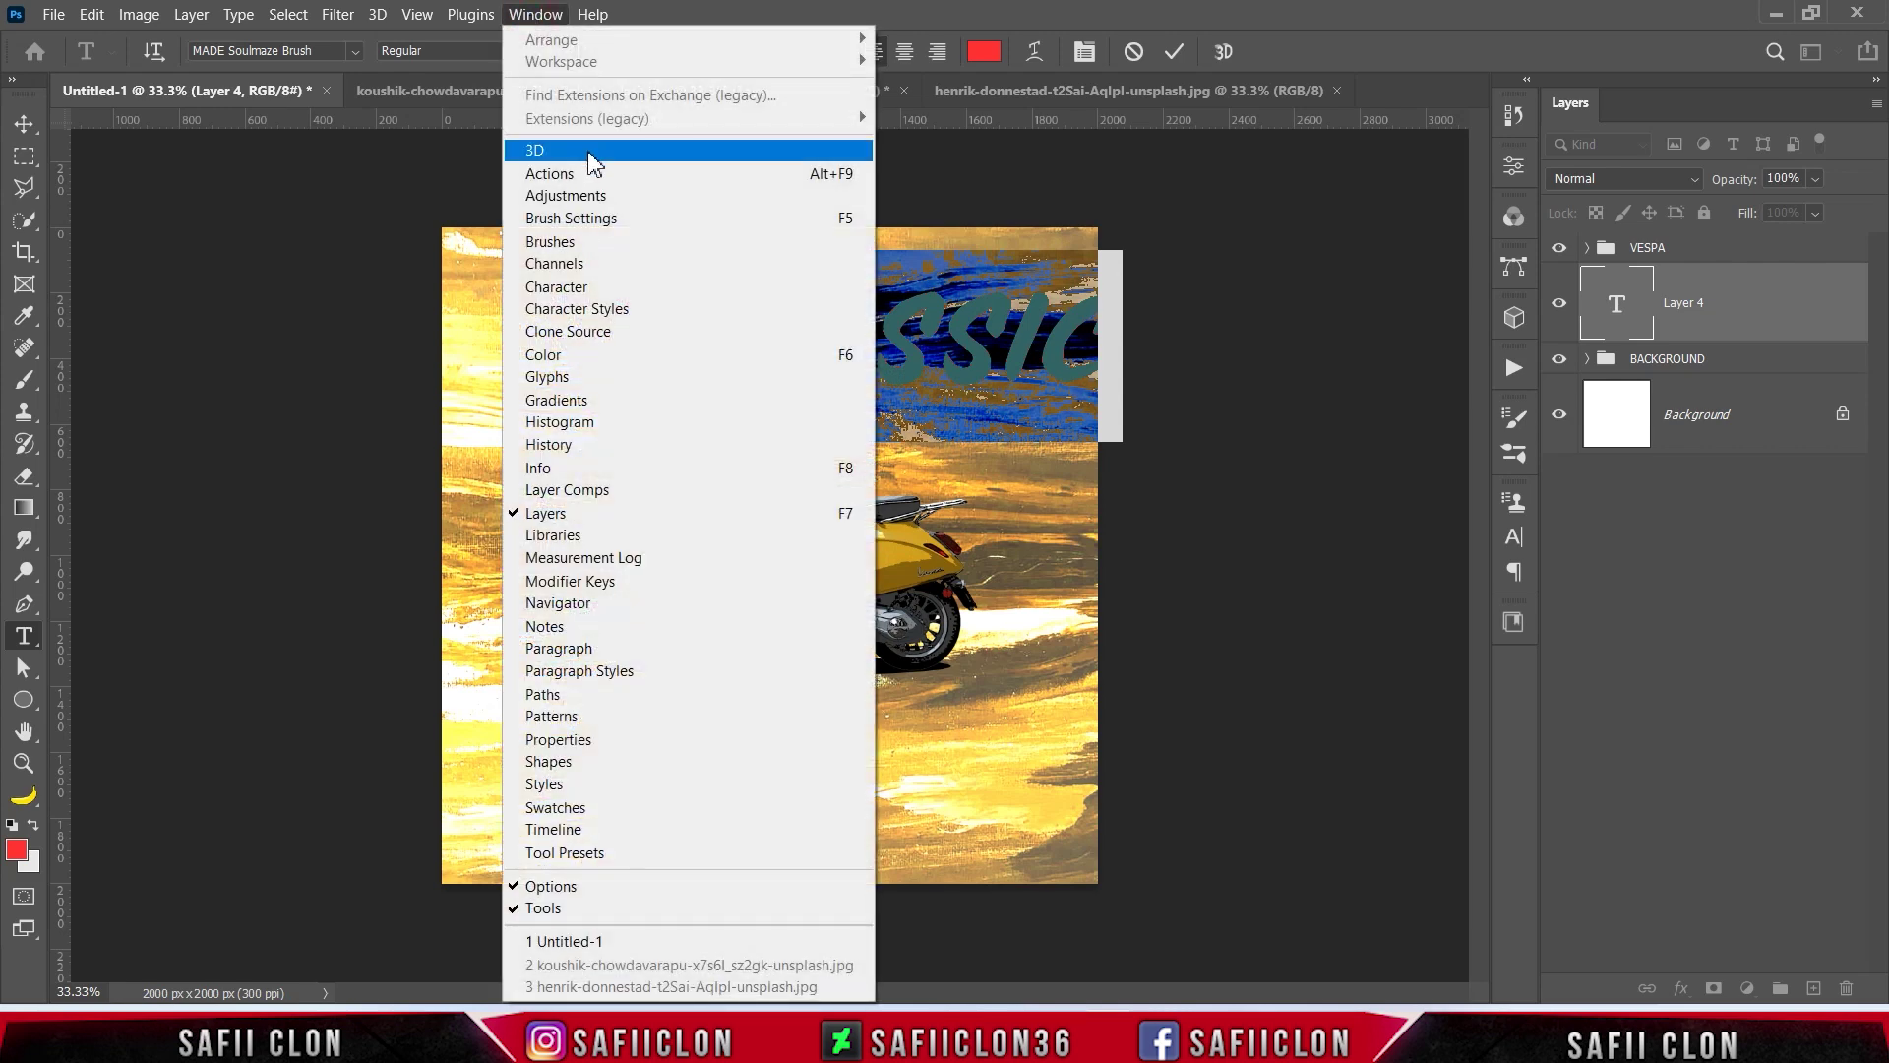
pyautogui.click(589, 287)
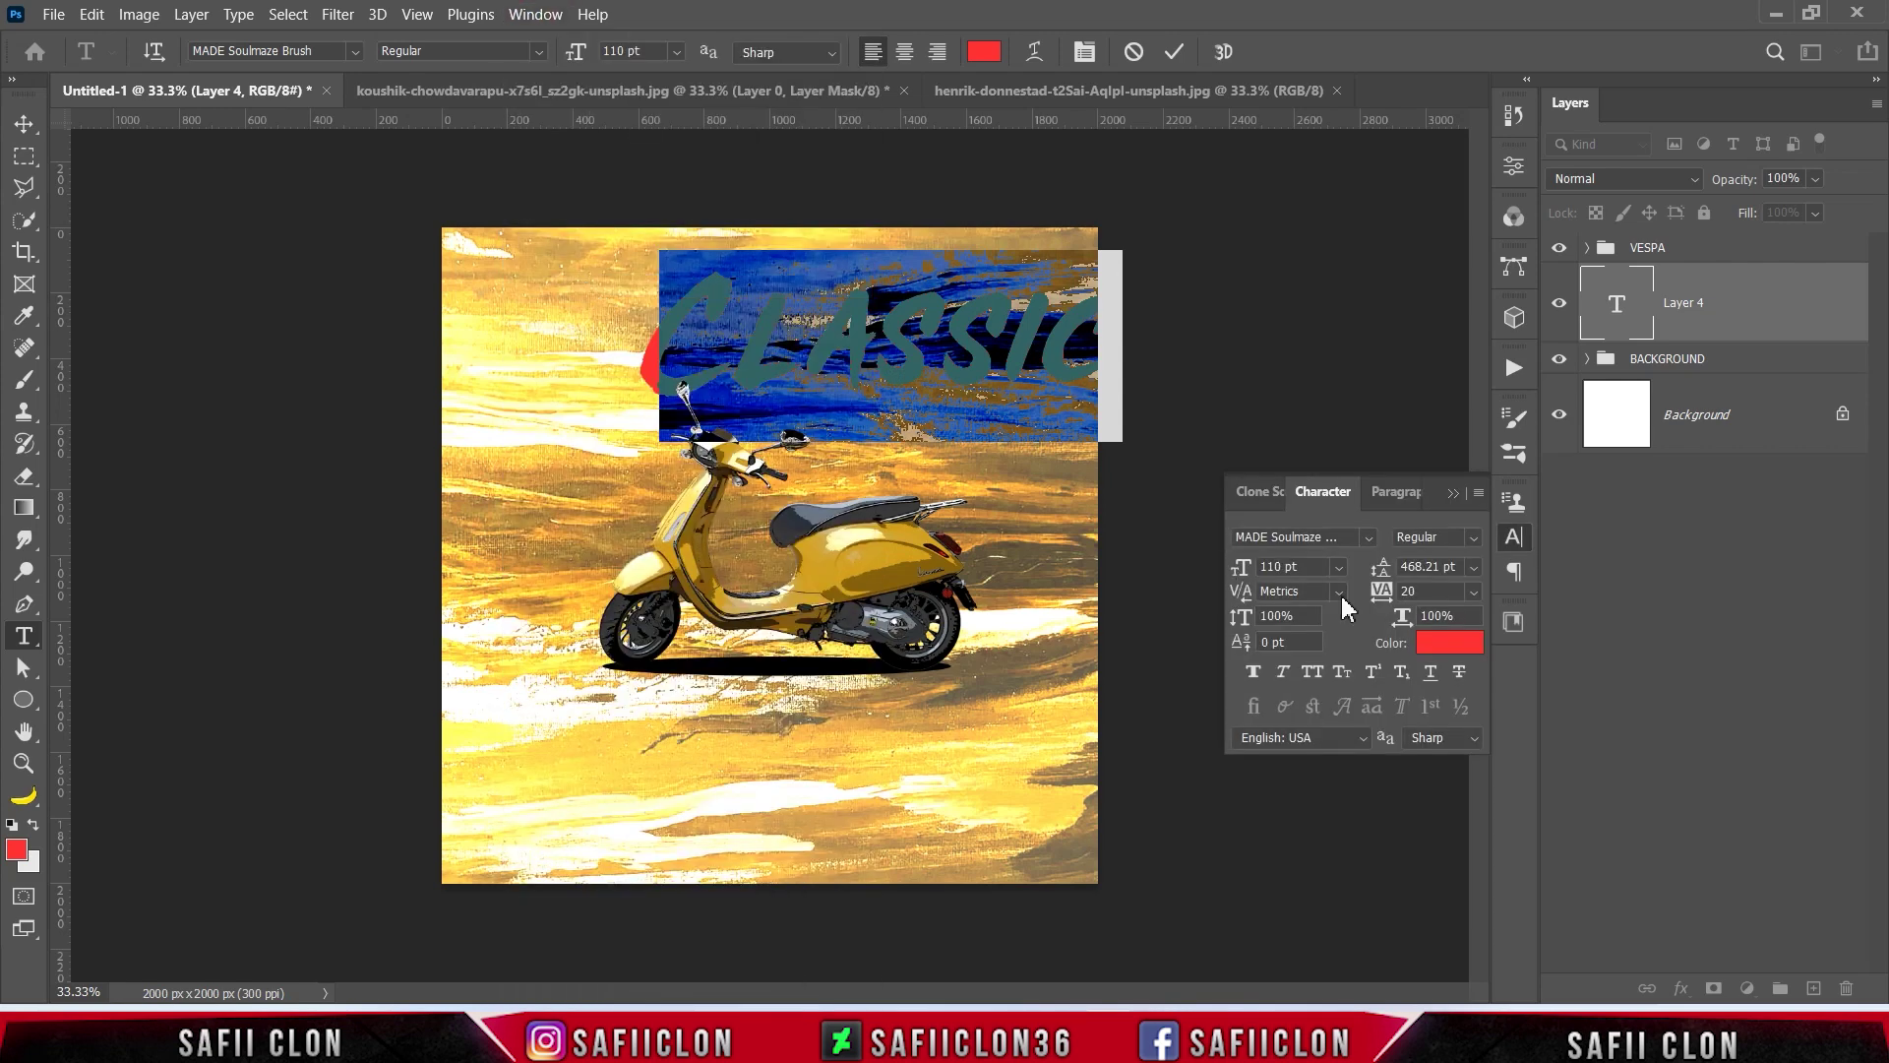
pyautogui.moveTo(1382, 571); pyautogui.dragTo(1320, 573)
pyautogui.click(1452, 492)
# Step: Add "Style" as a second line below "Classic" and set the leading of both lines to 88 pt
pyautogui.click(1092, 332)
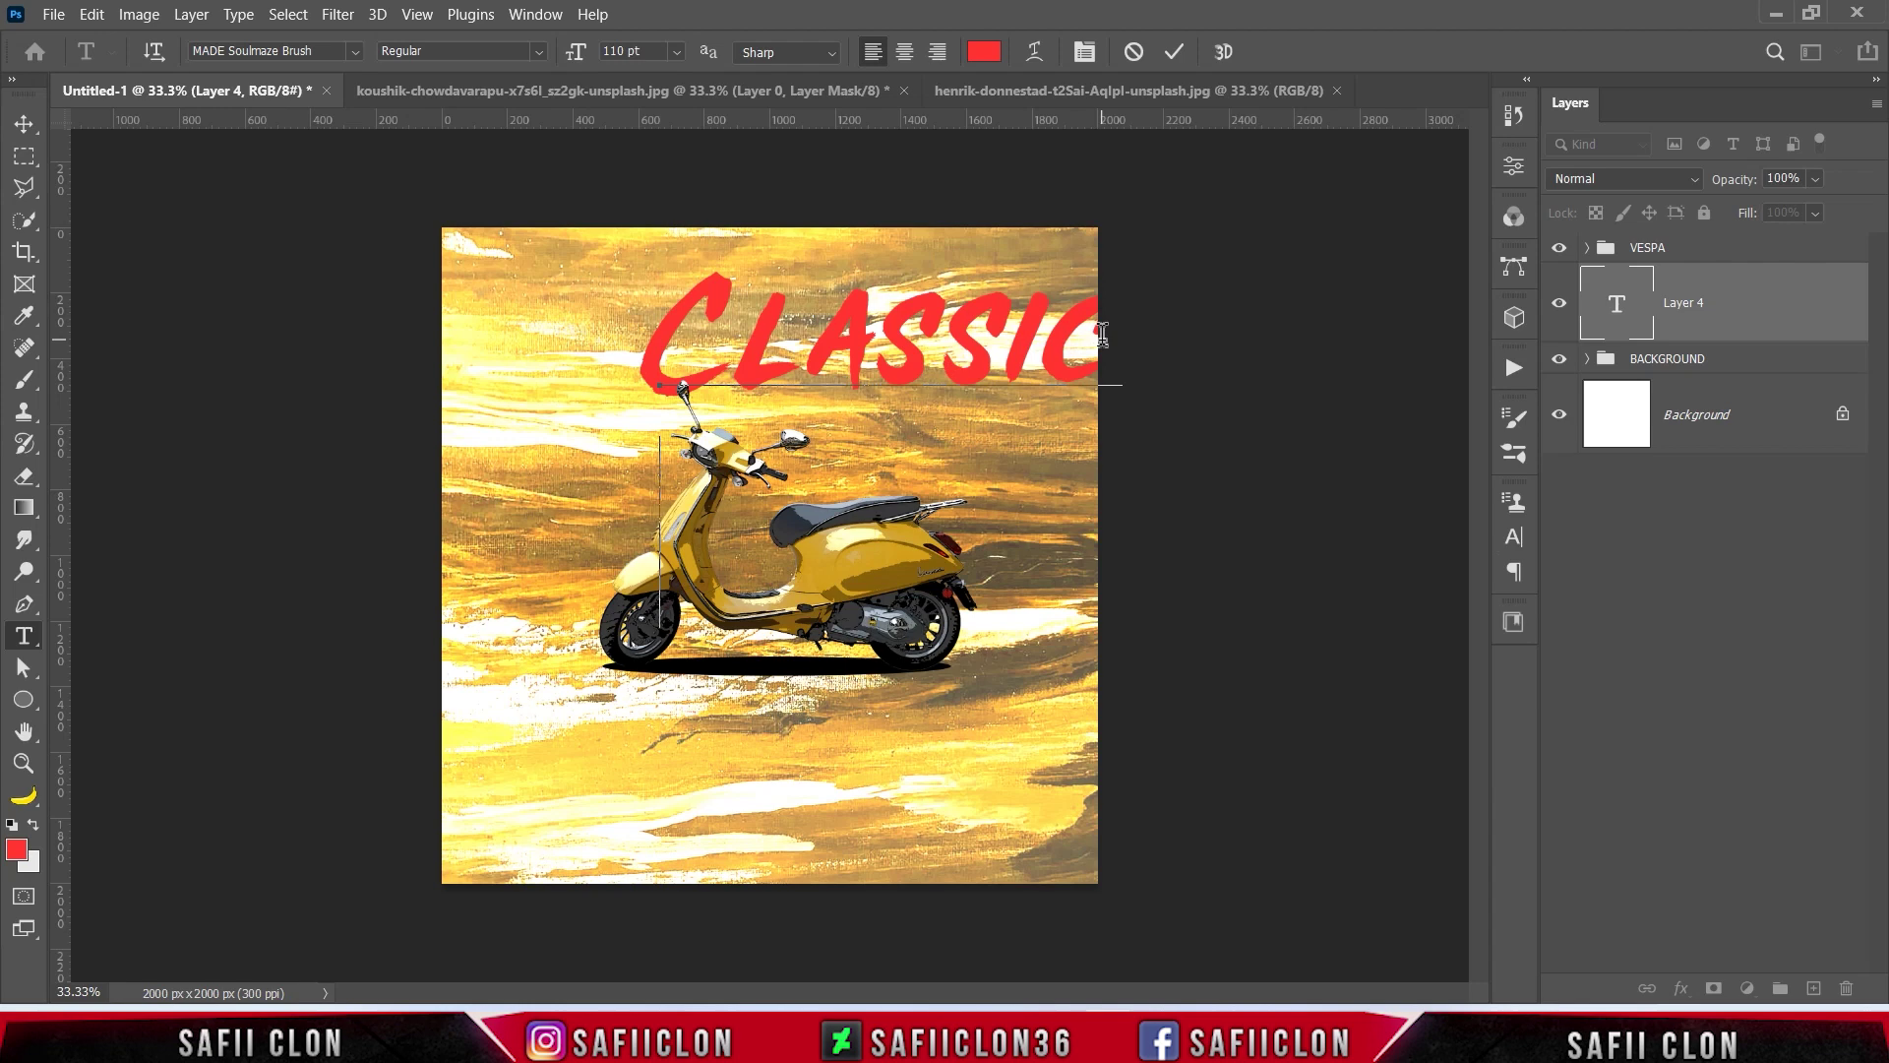
pyautogui.write('STYLE')
pyautogui.hotkey('ctrl', 'a')
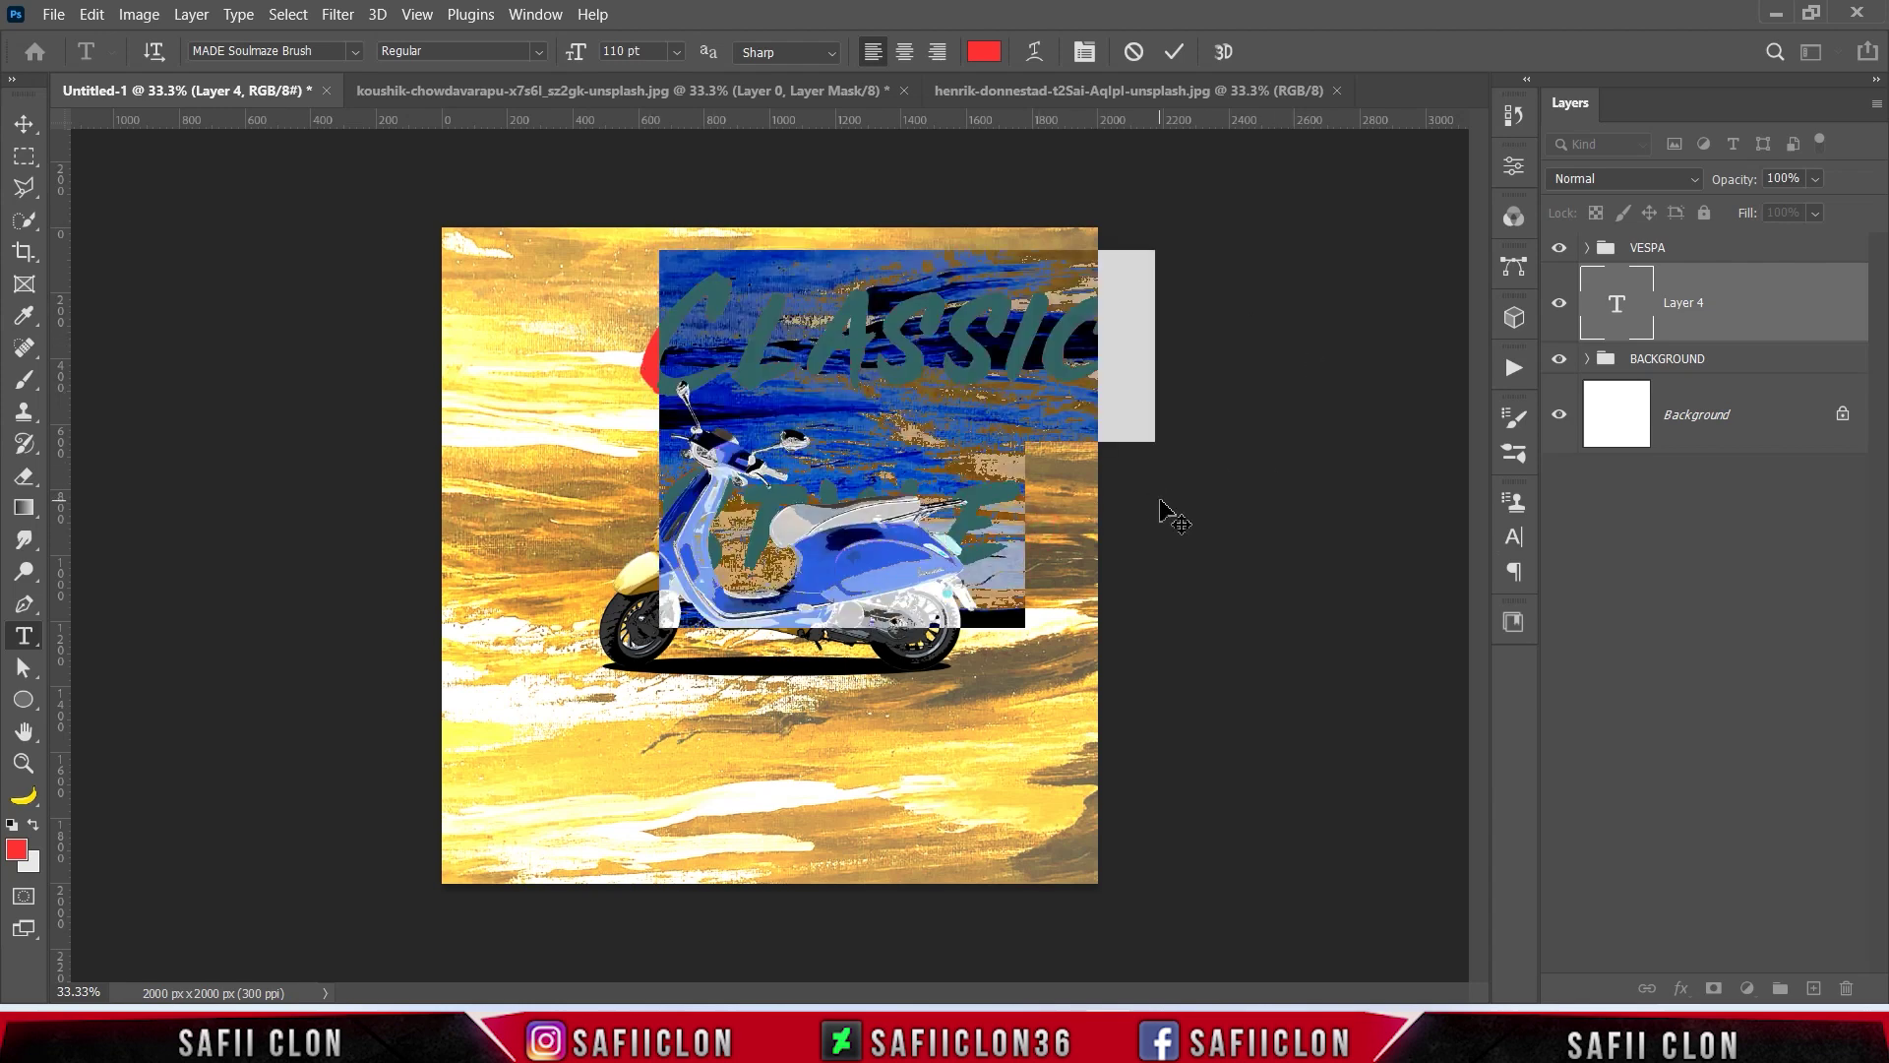
pyautogui.click(1515, 536)
pyautogui.moveTo(1382, 569); pyautogui.dragTo(1332, 584)
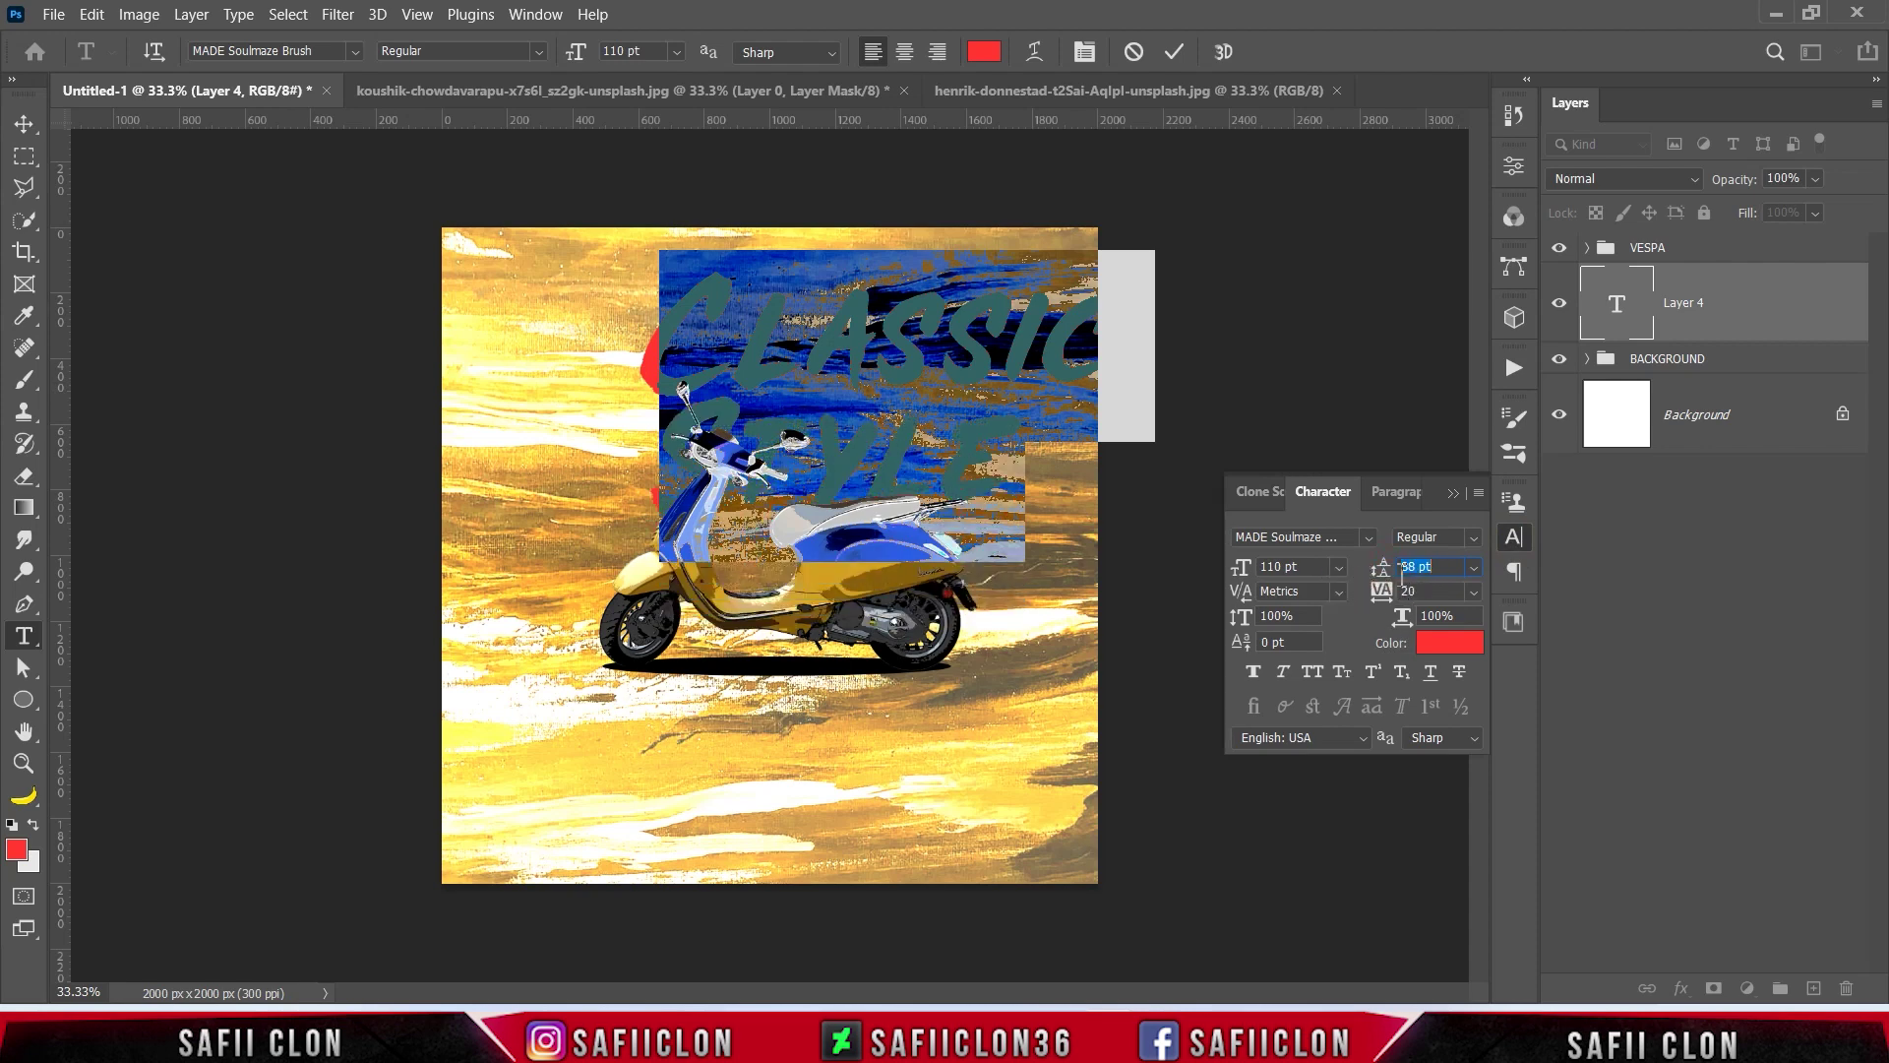
pyautogui.click(1454, 495)
# Step: Indent the word "Style" with spaces, tighten the tracking of both lines and commit the text
pyautogui.click(664, 491)
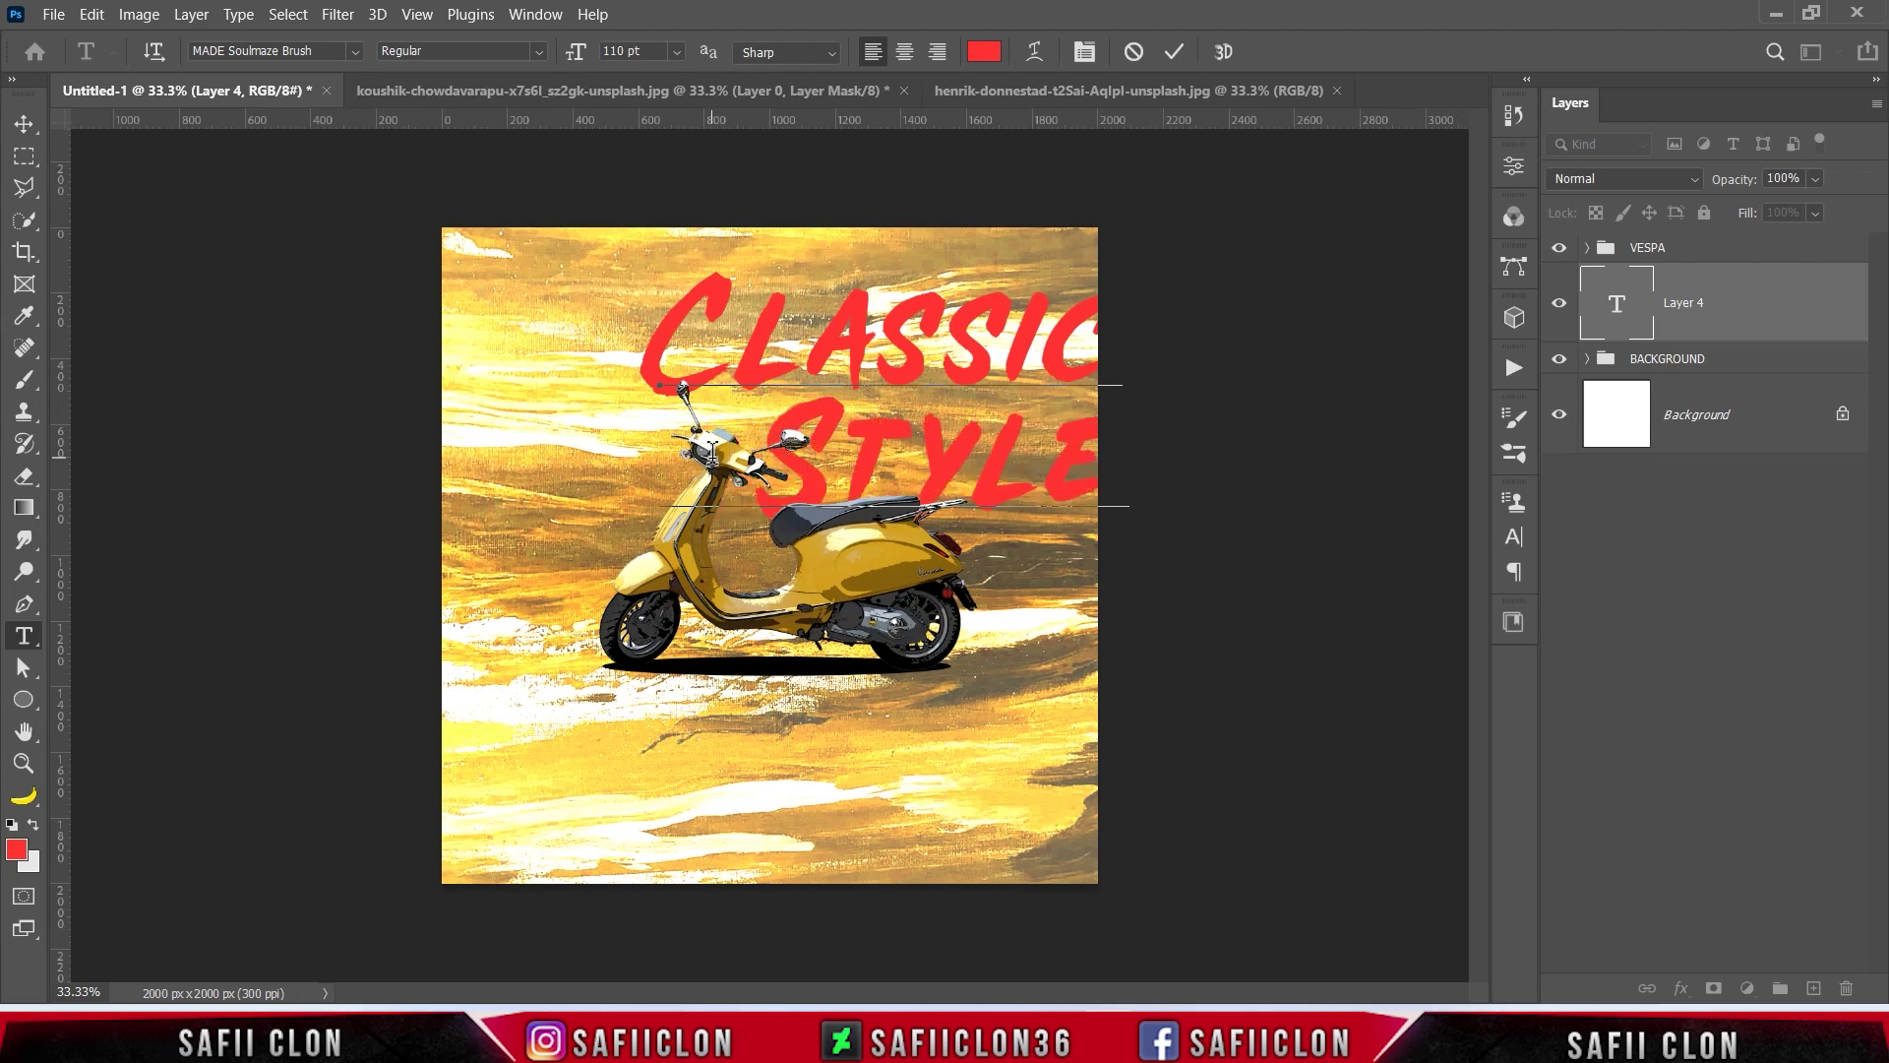
pyautogui.press('BackSpace')
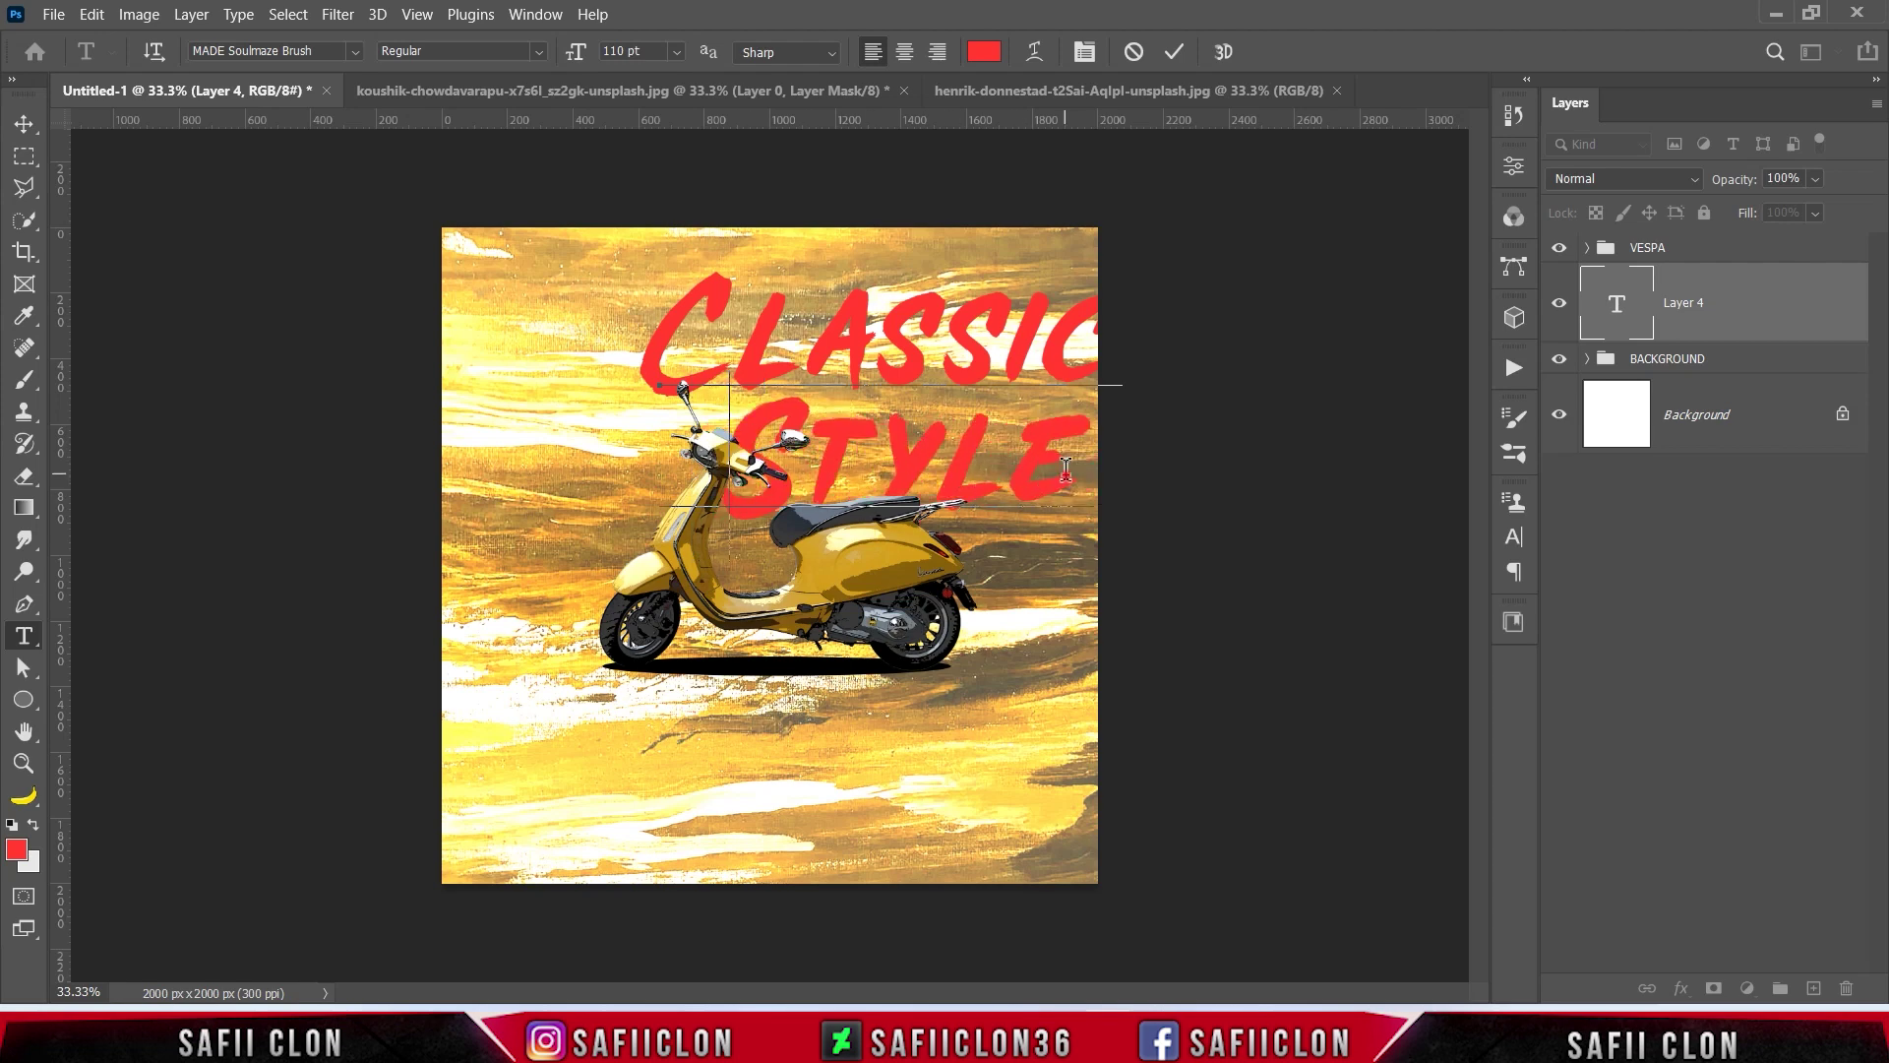
pyautogui.moveTo(1066, 467); pyautogui.dragTo(664, 335)
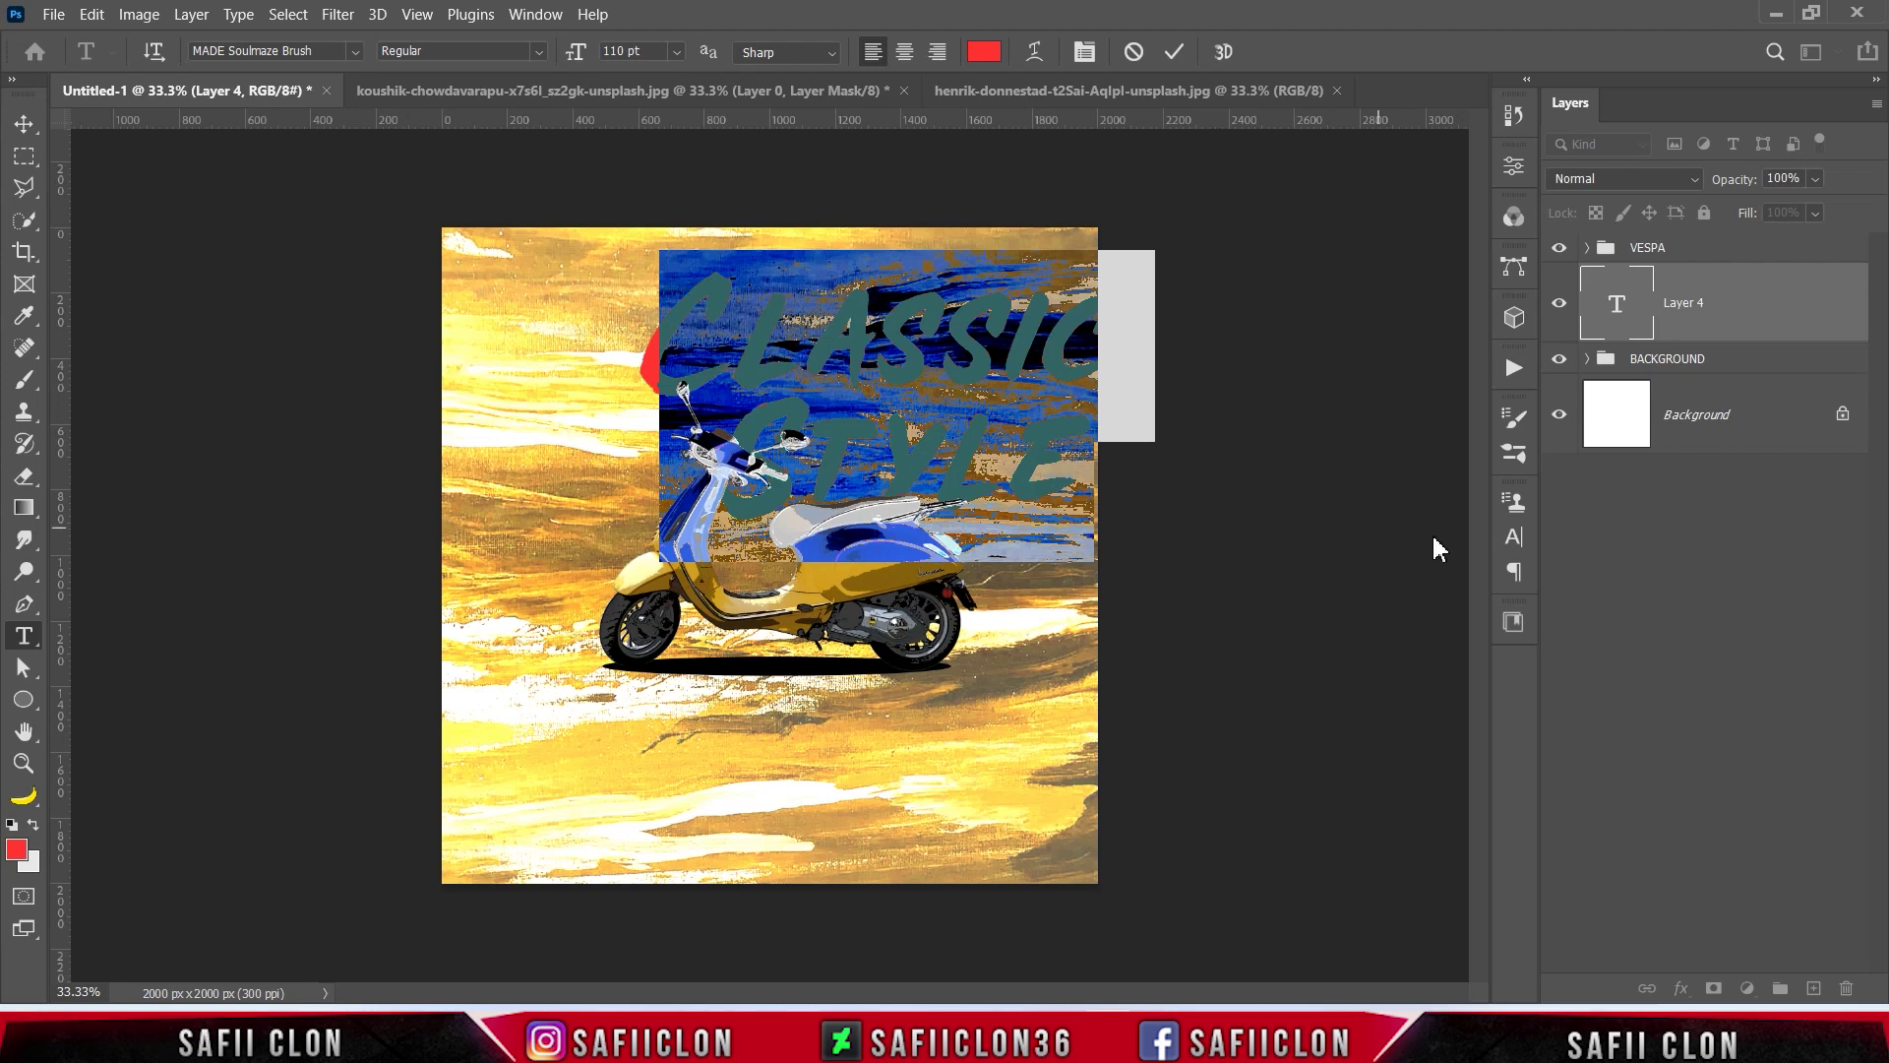
pyautogui.click(1514, 536)
pyautogui.moveTo(1390, 596); pyautogui.dragTo(1389, 596)
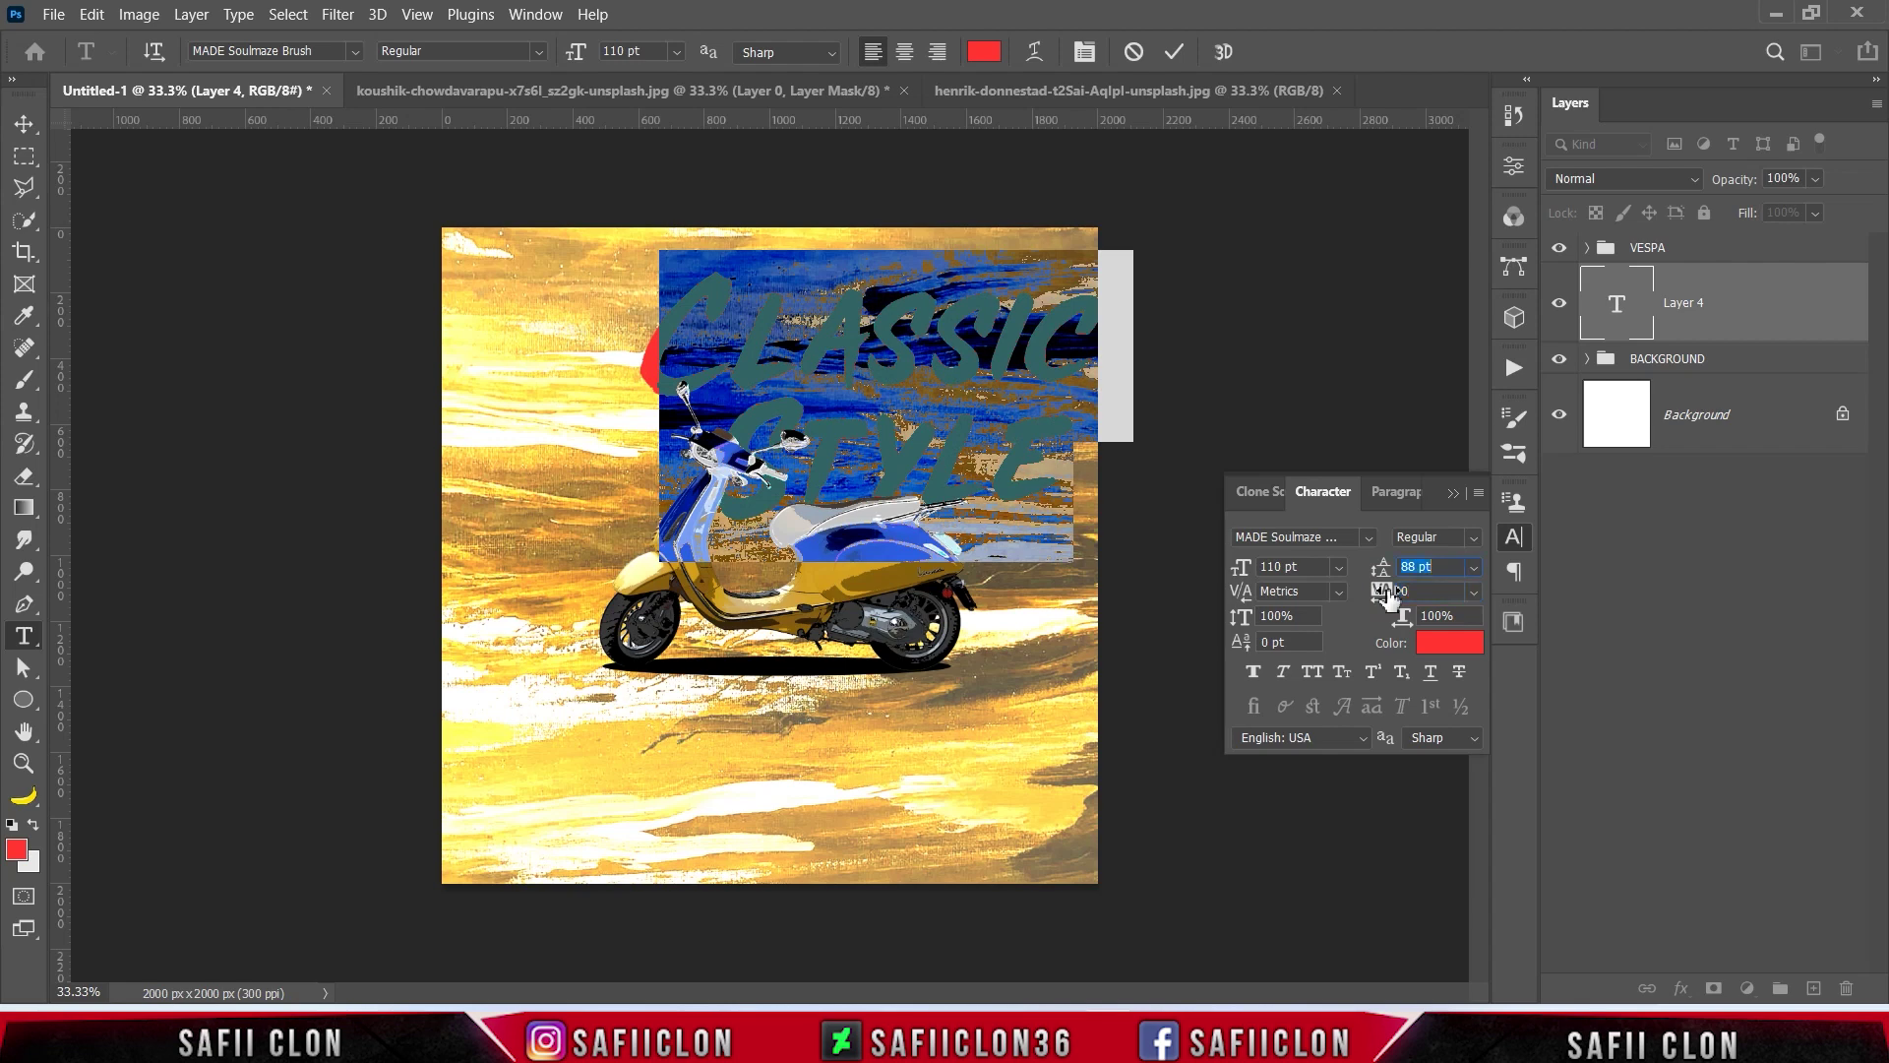
pyautogui.click(1451, 495)
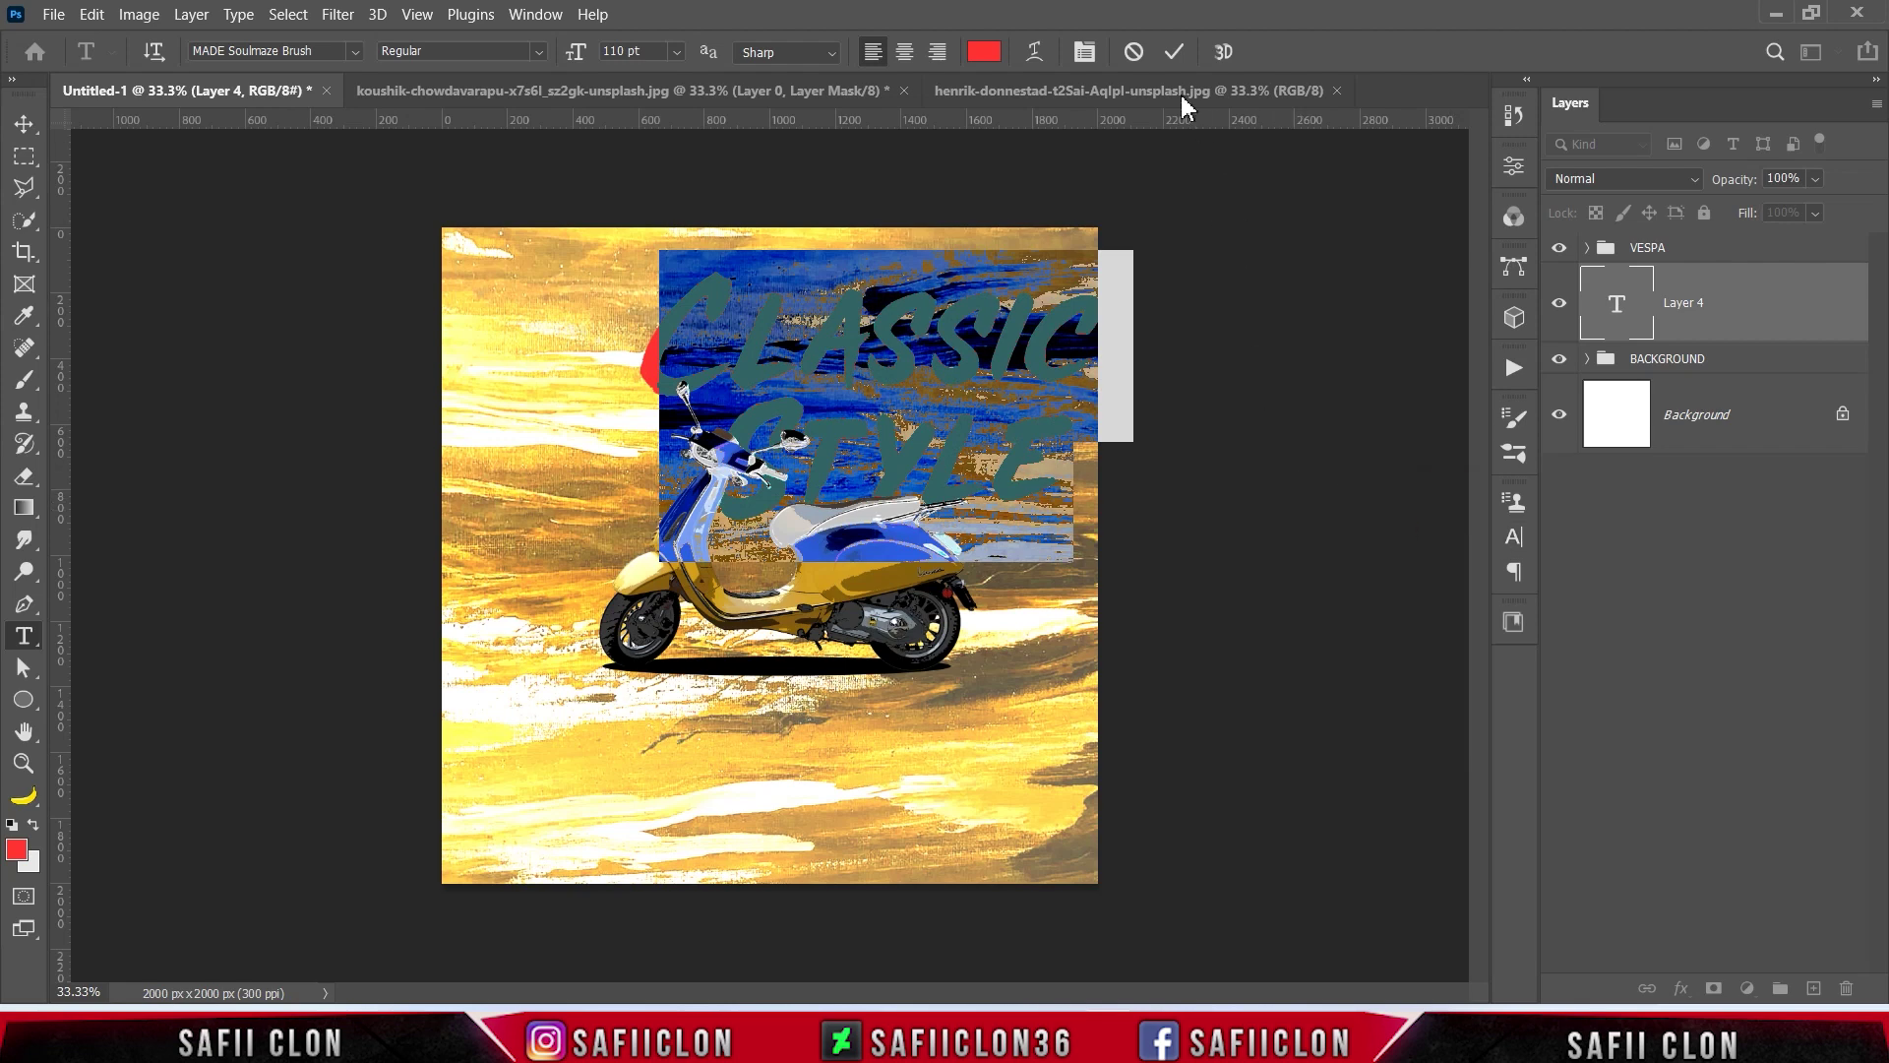
pyautogui.click(1174, 51)
# Step: Scale the "Classic Style" text to about 75% and skew it vertically by about -10.7° so it slants upward behind the scooter
pyautogui.hotkey('ctrl', 't')
pyautogui.moveTo(1088, 315); pyautogui.dragTo(994, 313)
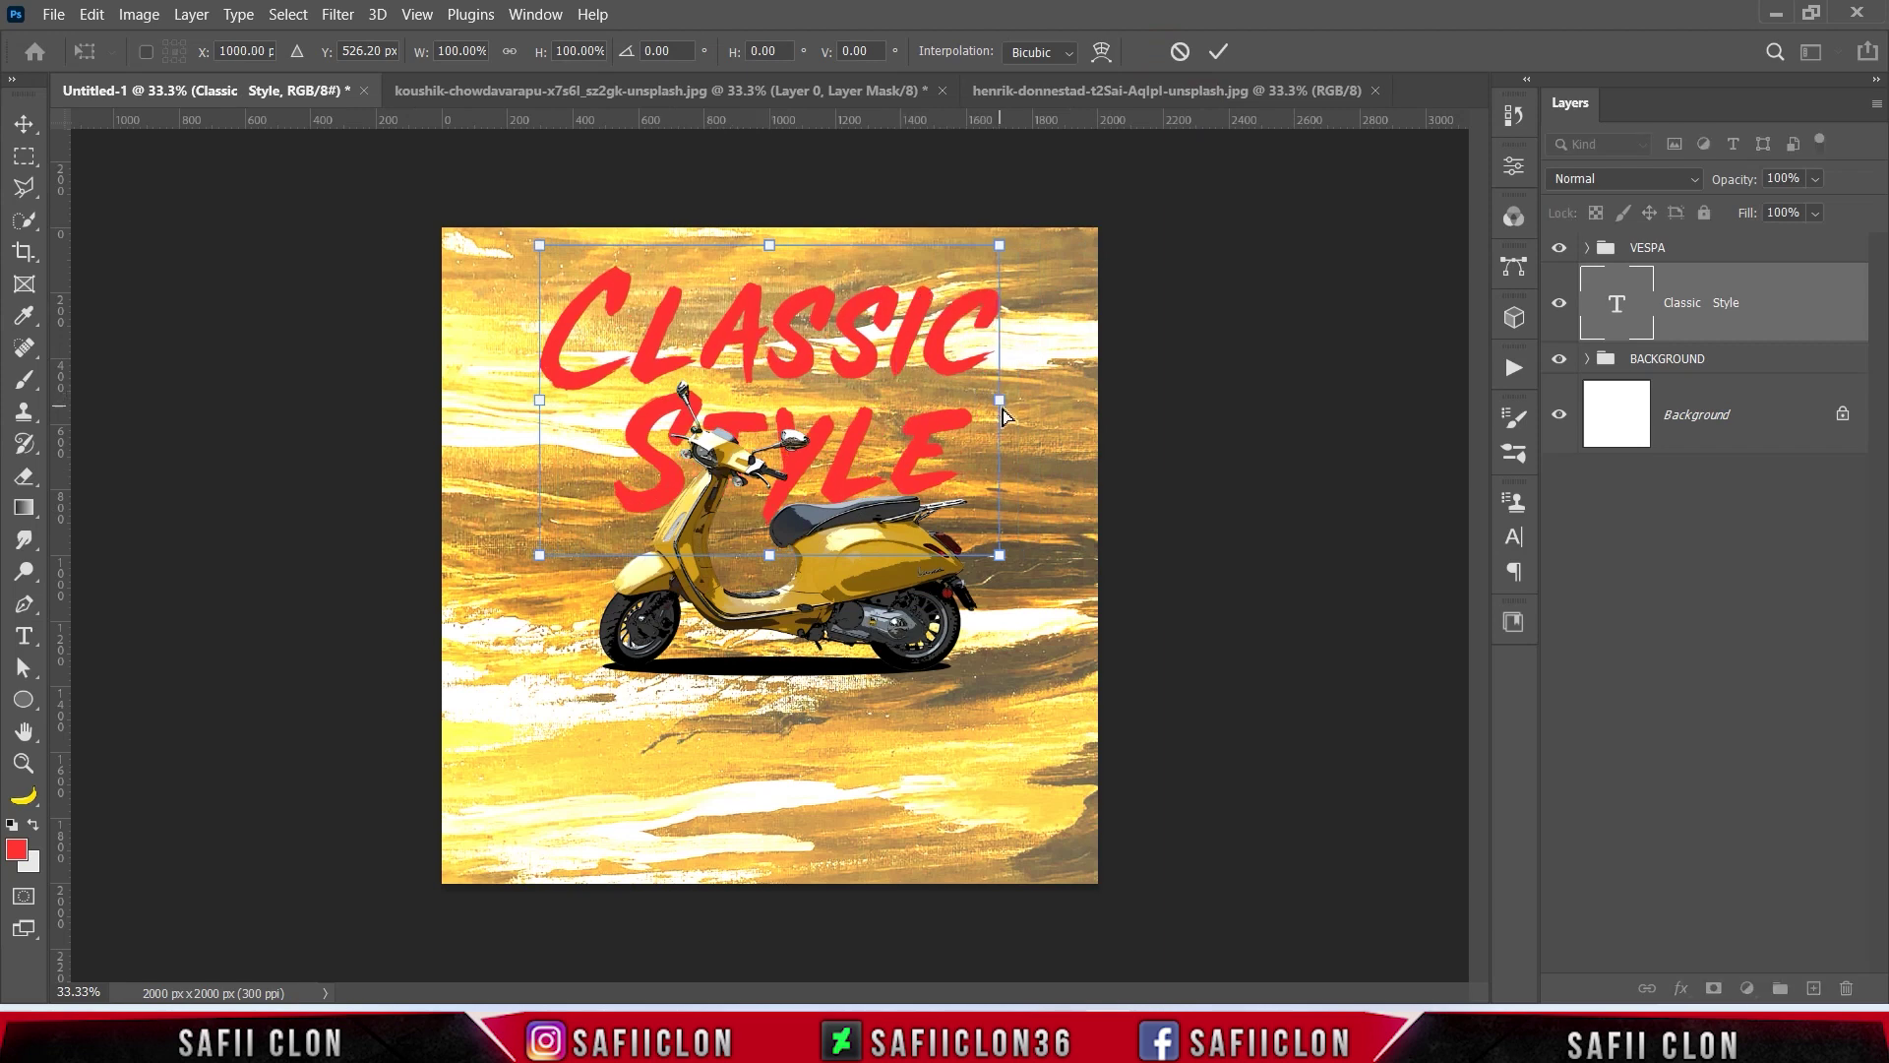
pyautogui.moveTo(1001, 409); pyautogui.dragTo(997, 313)
pyautogui.moveTo(1004, 173); pyautogui.dragTo(942, 205)
pyautogui.moveTo(910, 281); pyautogui.dragTo(910, 283)
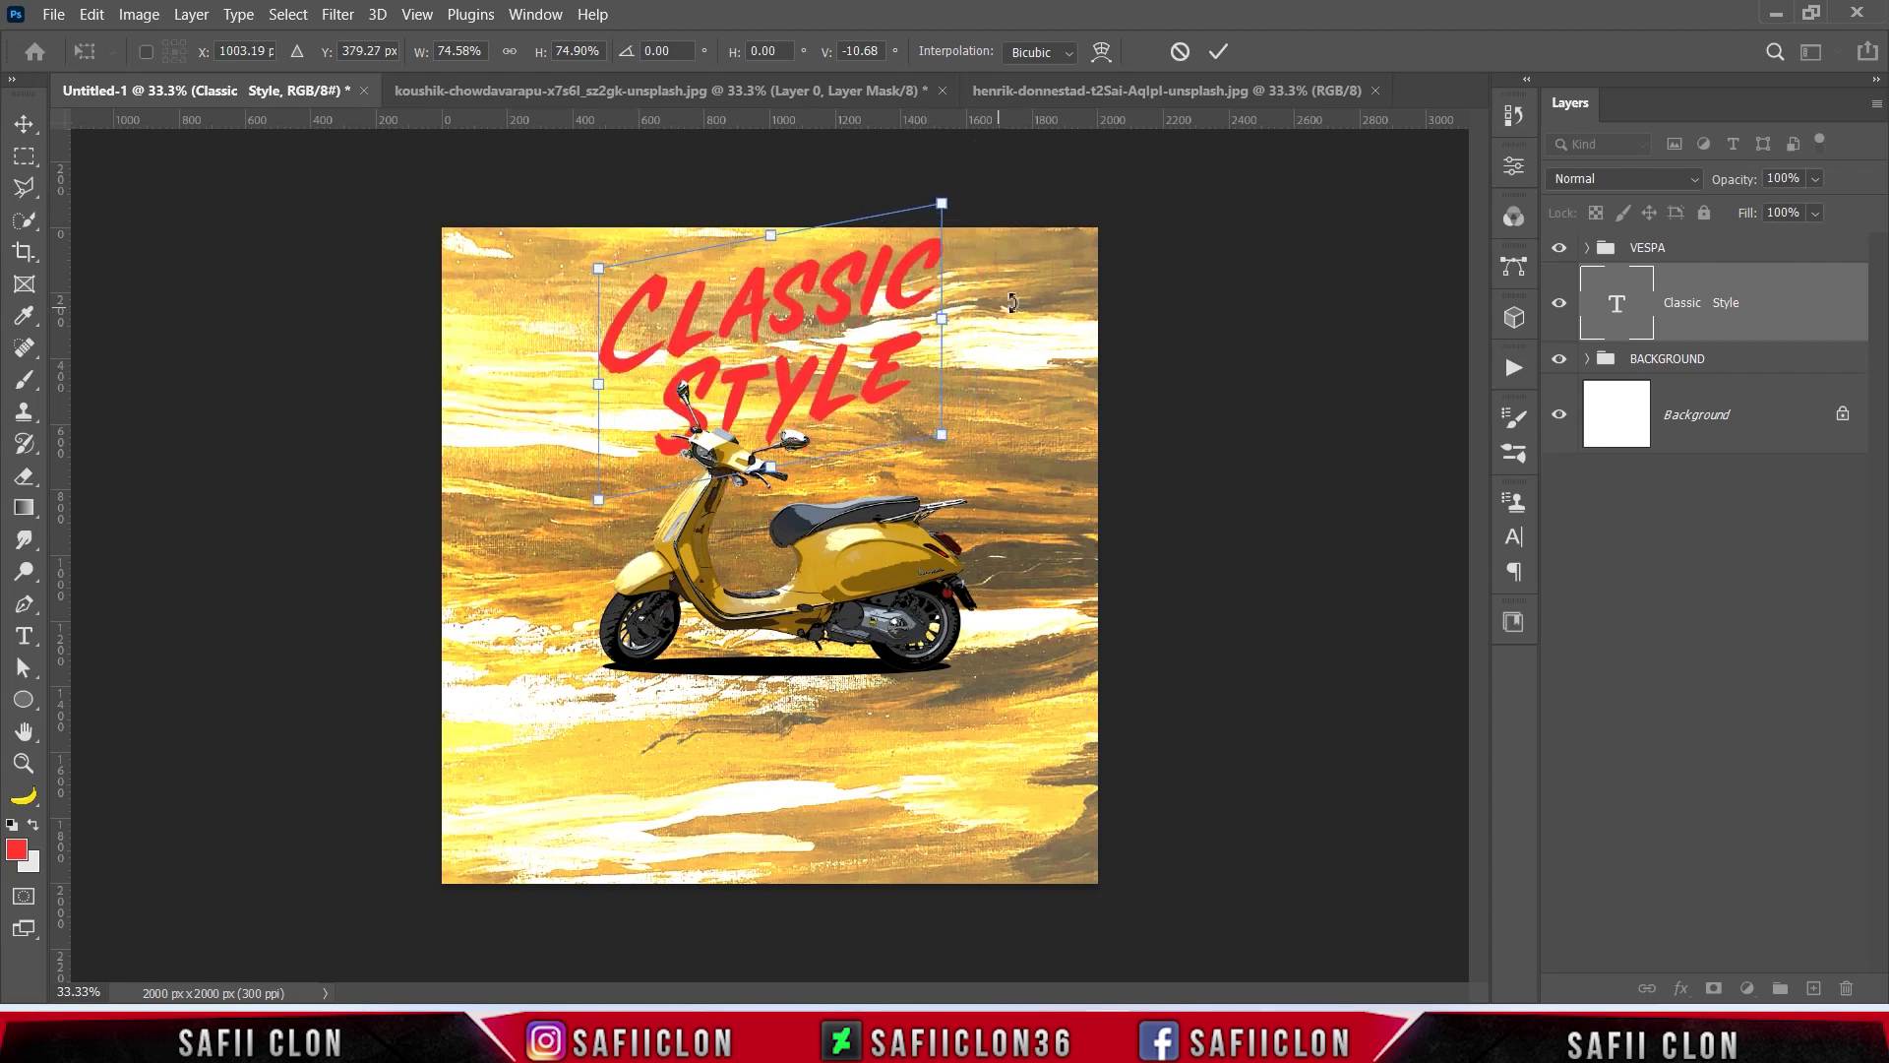
pyautogui.click(1220, 51)
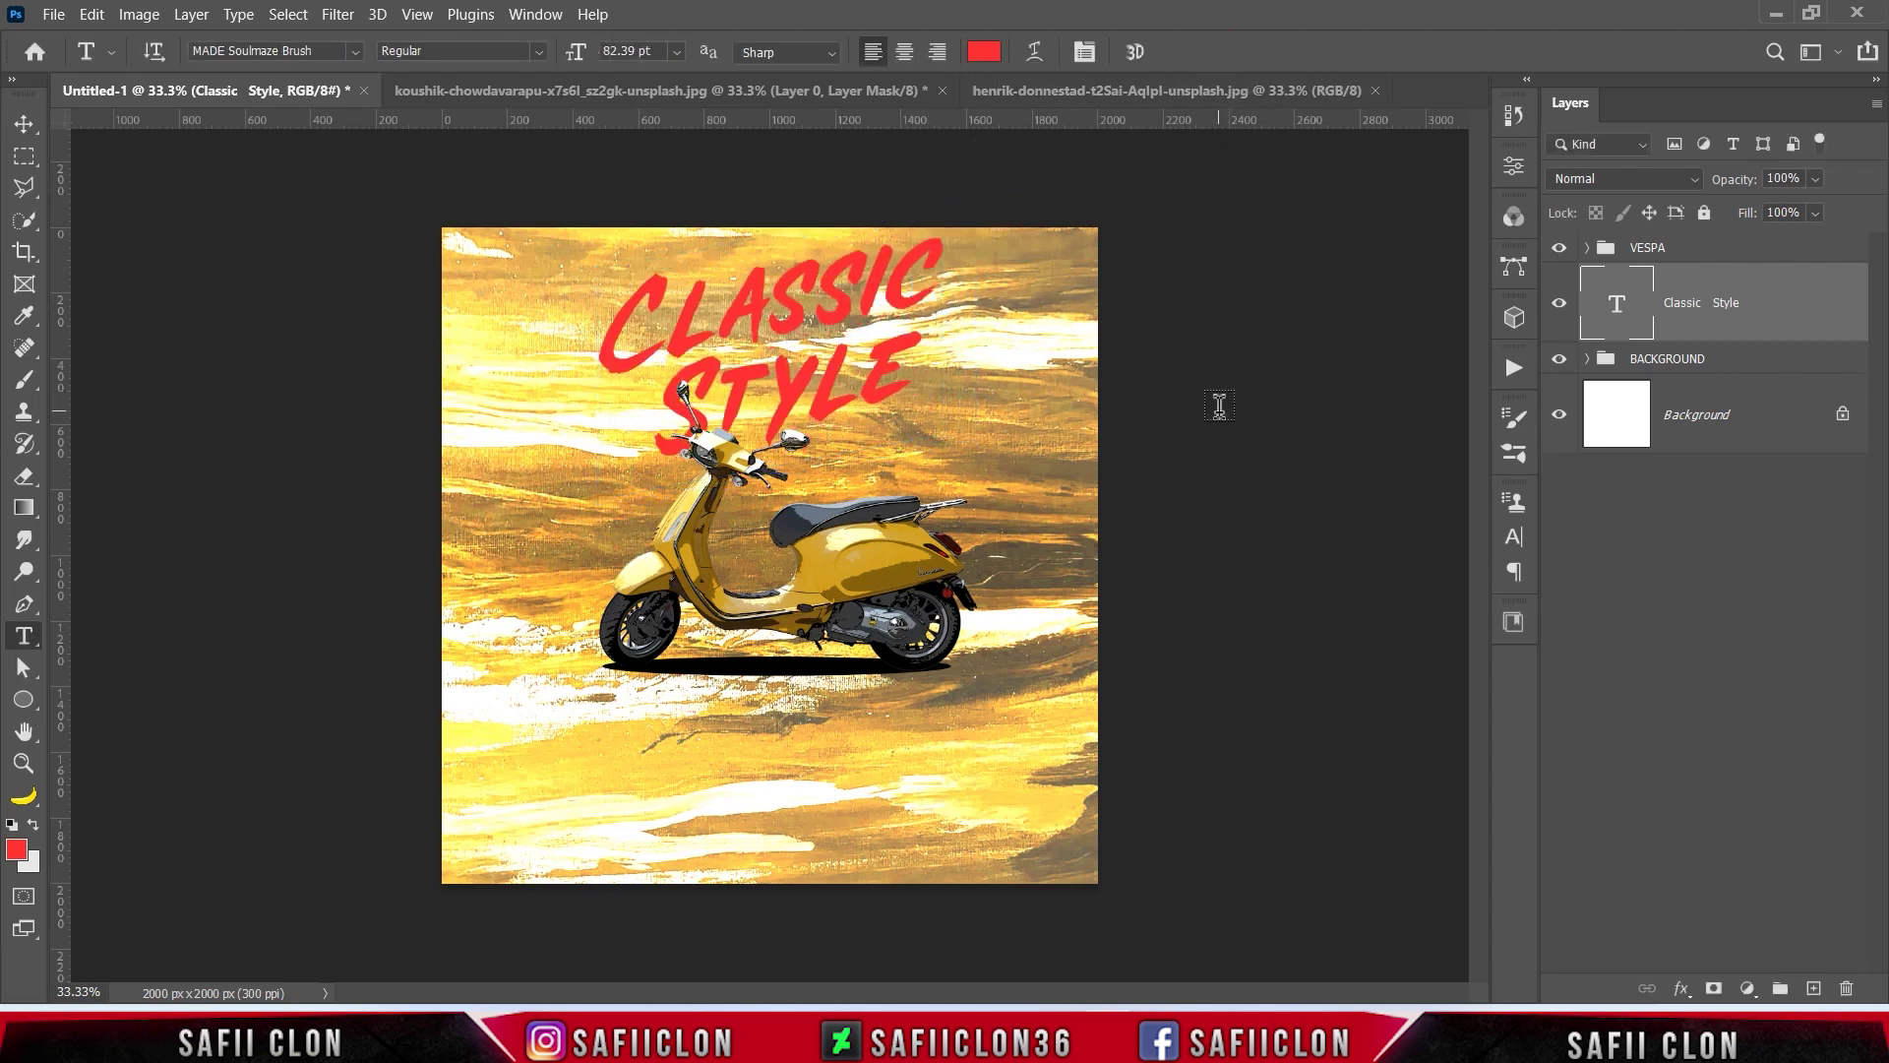
pyautogui.click(1558, 303)
pyautogui.click(1558, 303)
# Step: Add a 13 px stroke positioned outside the letters to the "Classic Style" text layer
pyautogui.rightClick(1768, 322)
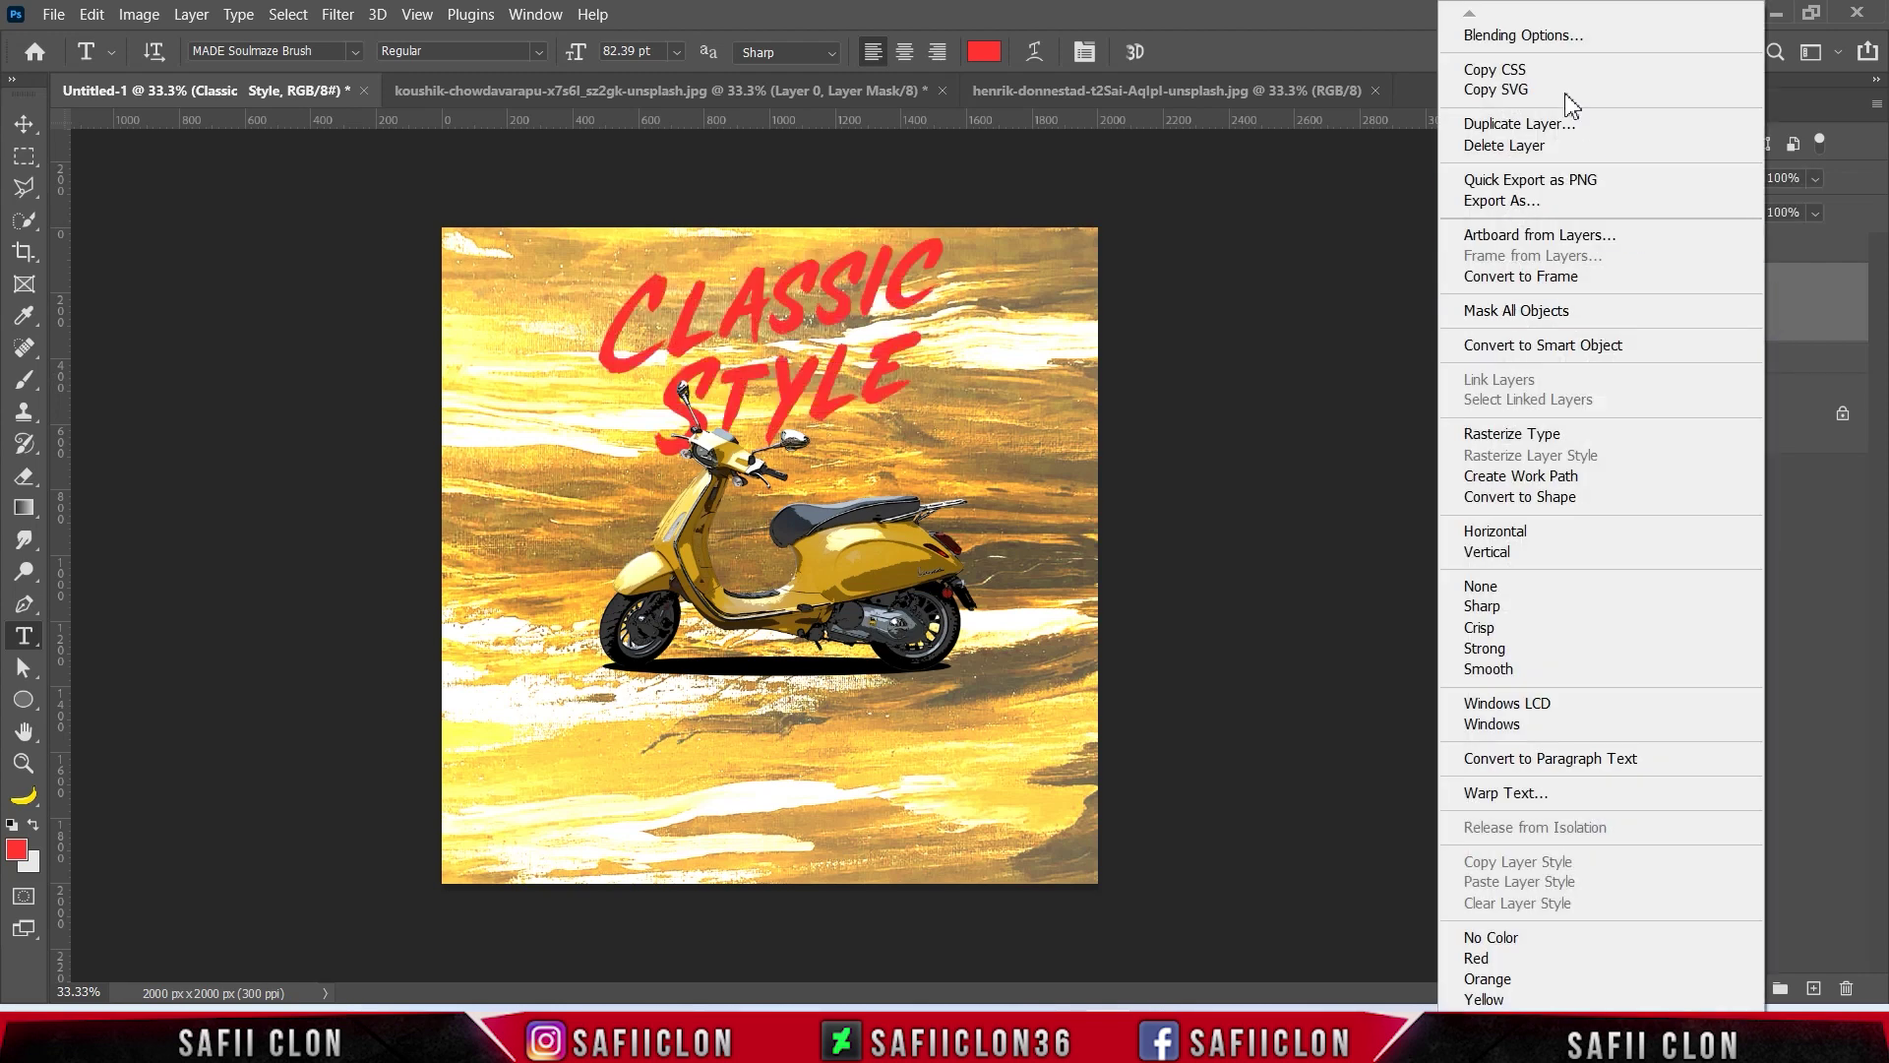
pyautogui.click(1544, 39)
pyautogui.moveTo(1195, 193); pyautogui.dragTo(1355, 184)
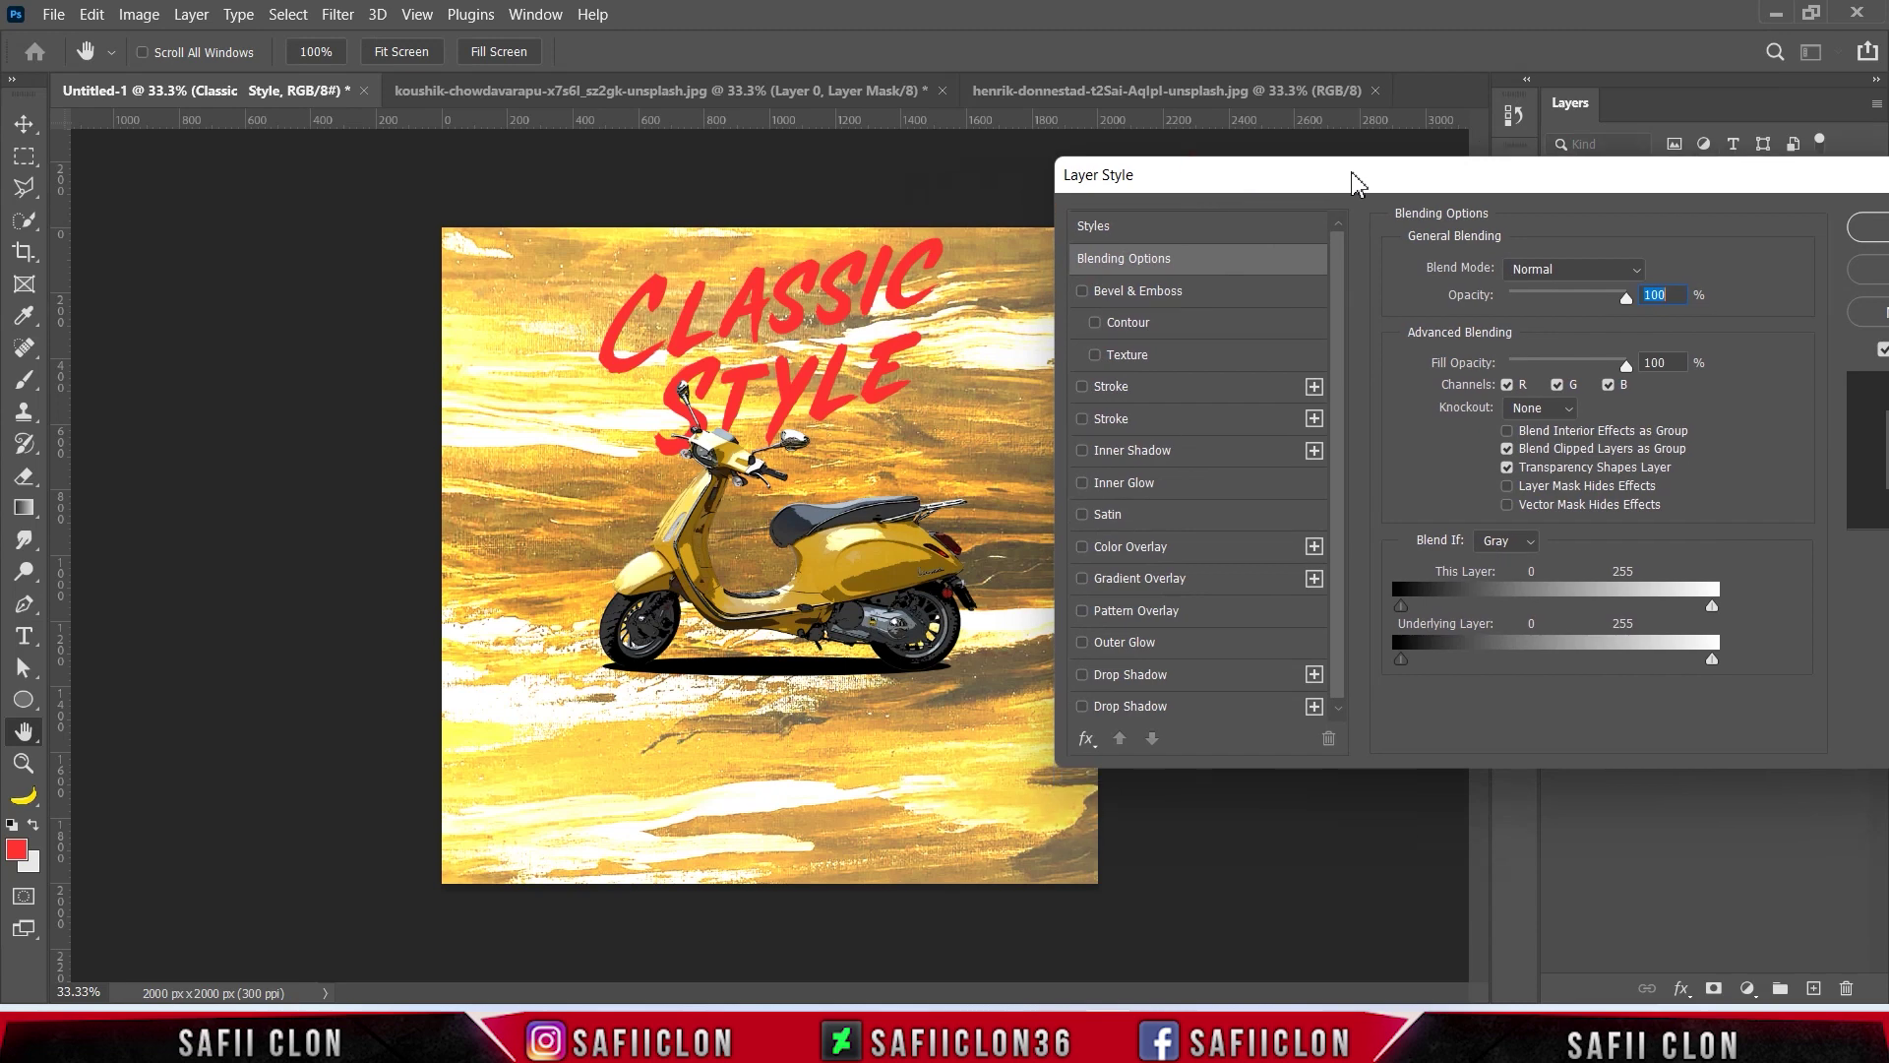
pyautogui.click(1187, 390)
pyautogui.moveTo(1499, 270)
pyautogui.mouseDown()
pyautogui.moveTo(1543, 265)
pyautogui.moveTo(1502, 278)
pyautogui.mouseUp()
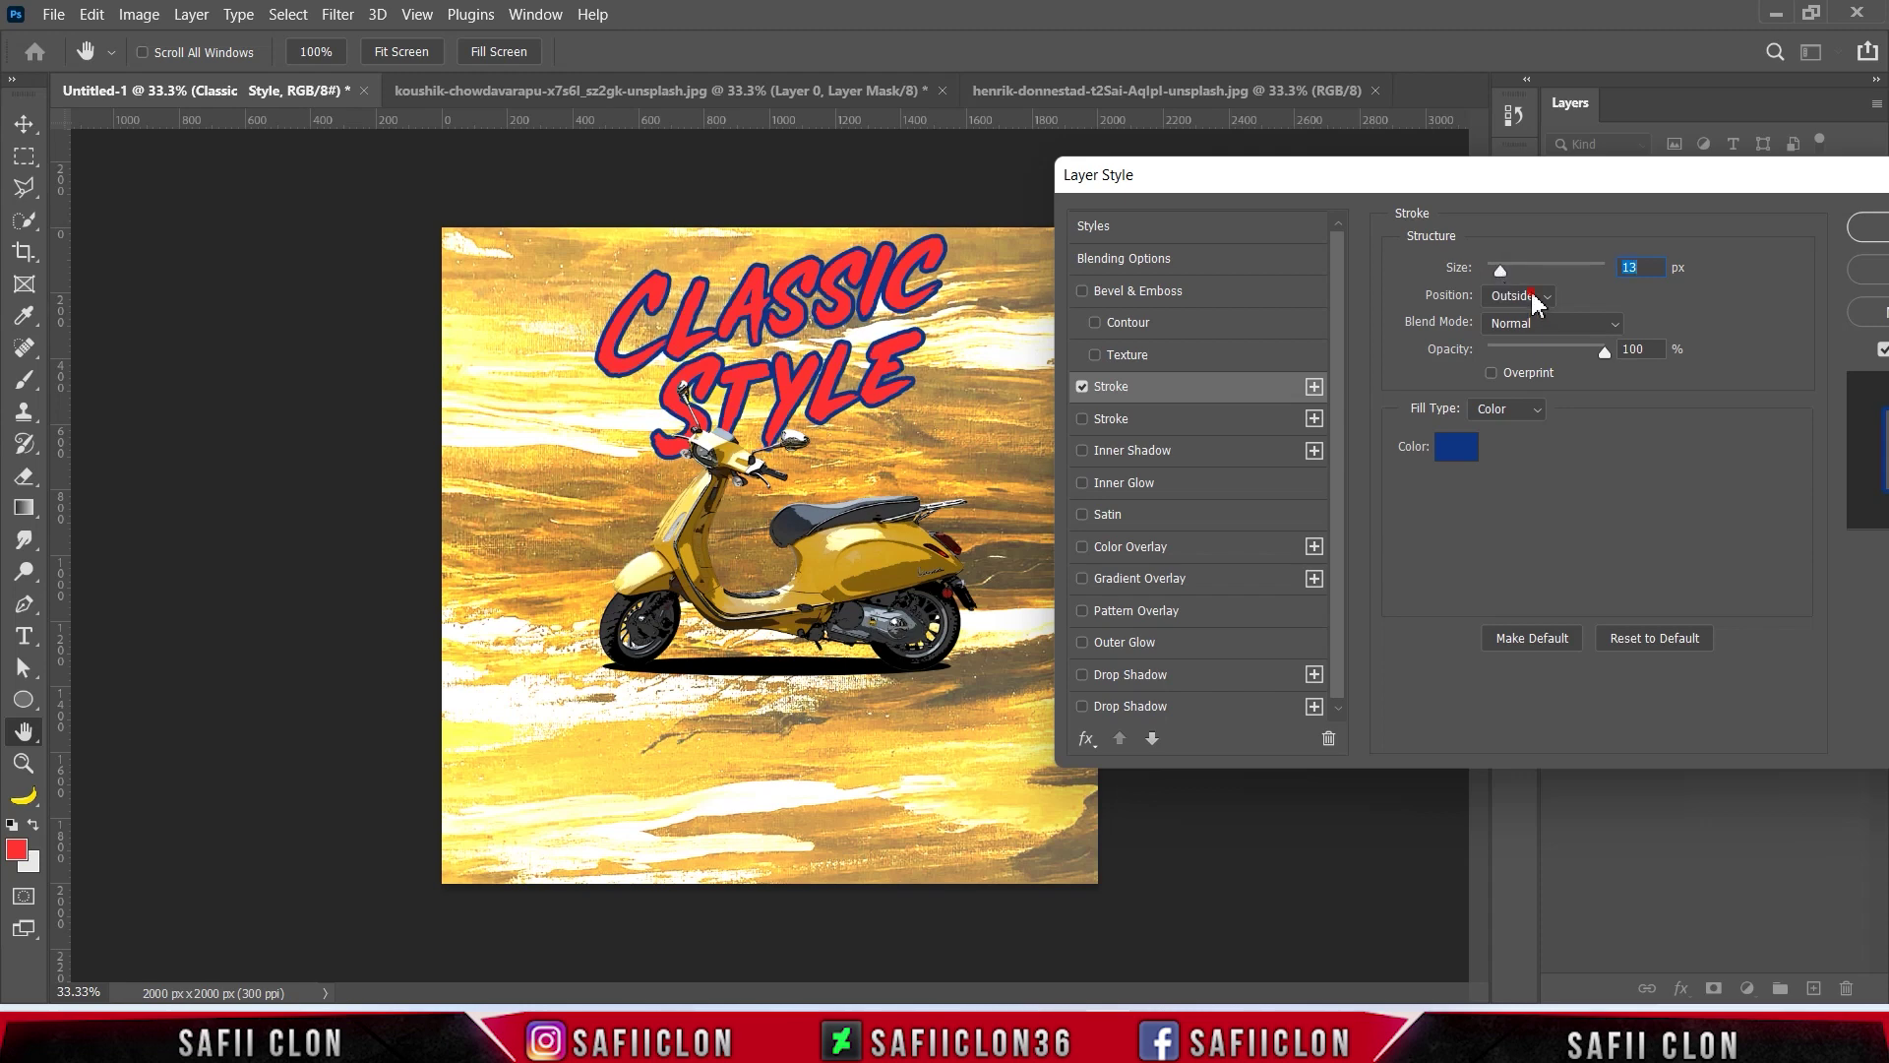
pyautogui.click(1532, 293)
pyautogui.click(1503, 317)
# Step: Change the text stroke colour to the darker blue #13316e and apply the layer style
pyautogui.click(1458, 449)
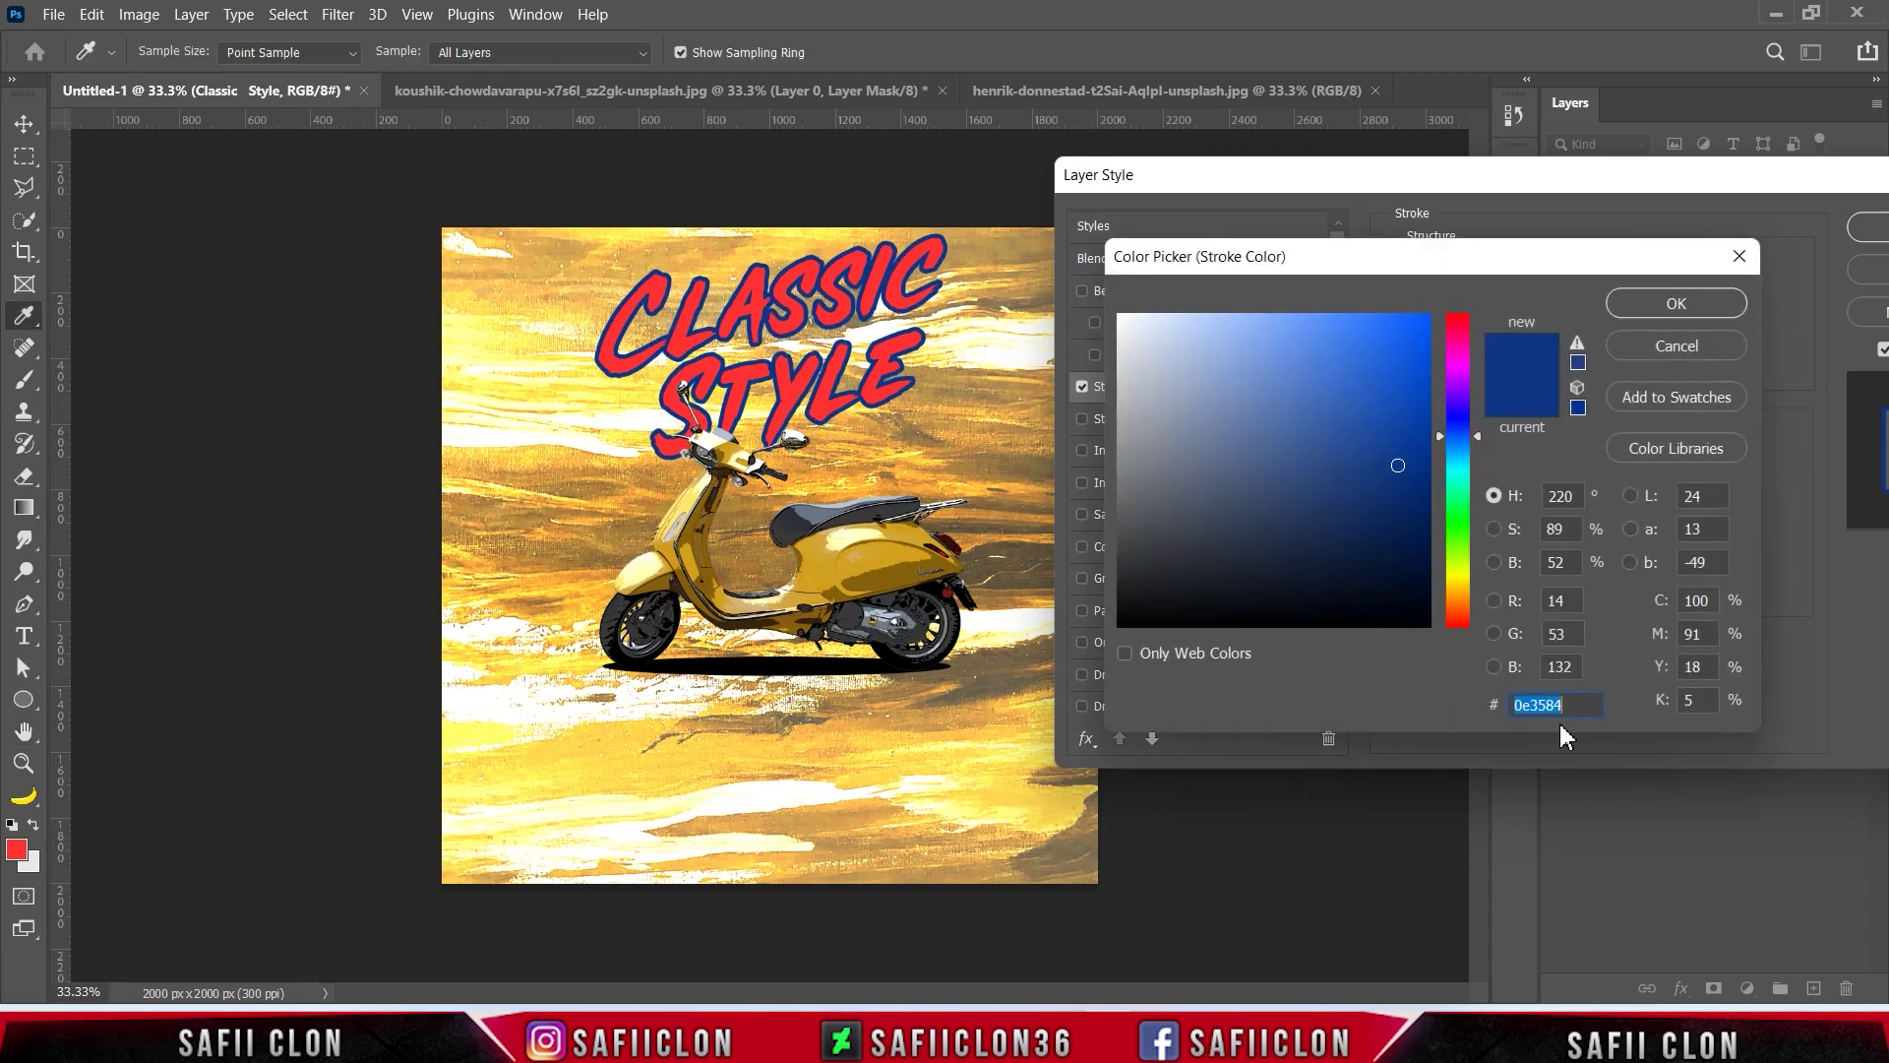
pyautogui.moveTo(1403, 465)
pyautogui.mouseDown()
pyautogui.moveTo(1404, 487)
pyautogui.moveTo(1375, 489)
pyautogui.moveTo(1380, 474)
pyautogui.moveTo(1375, 491)
pyautogui.mouseUp()
pyautogui.click(1656, 311)
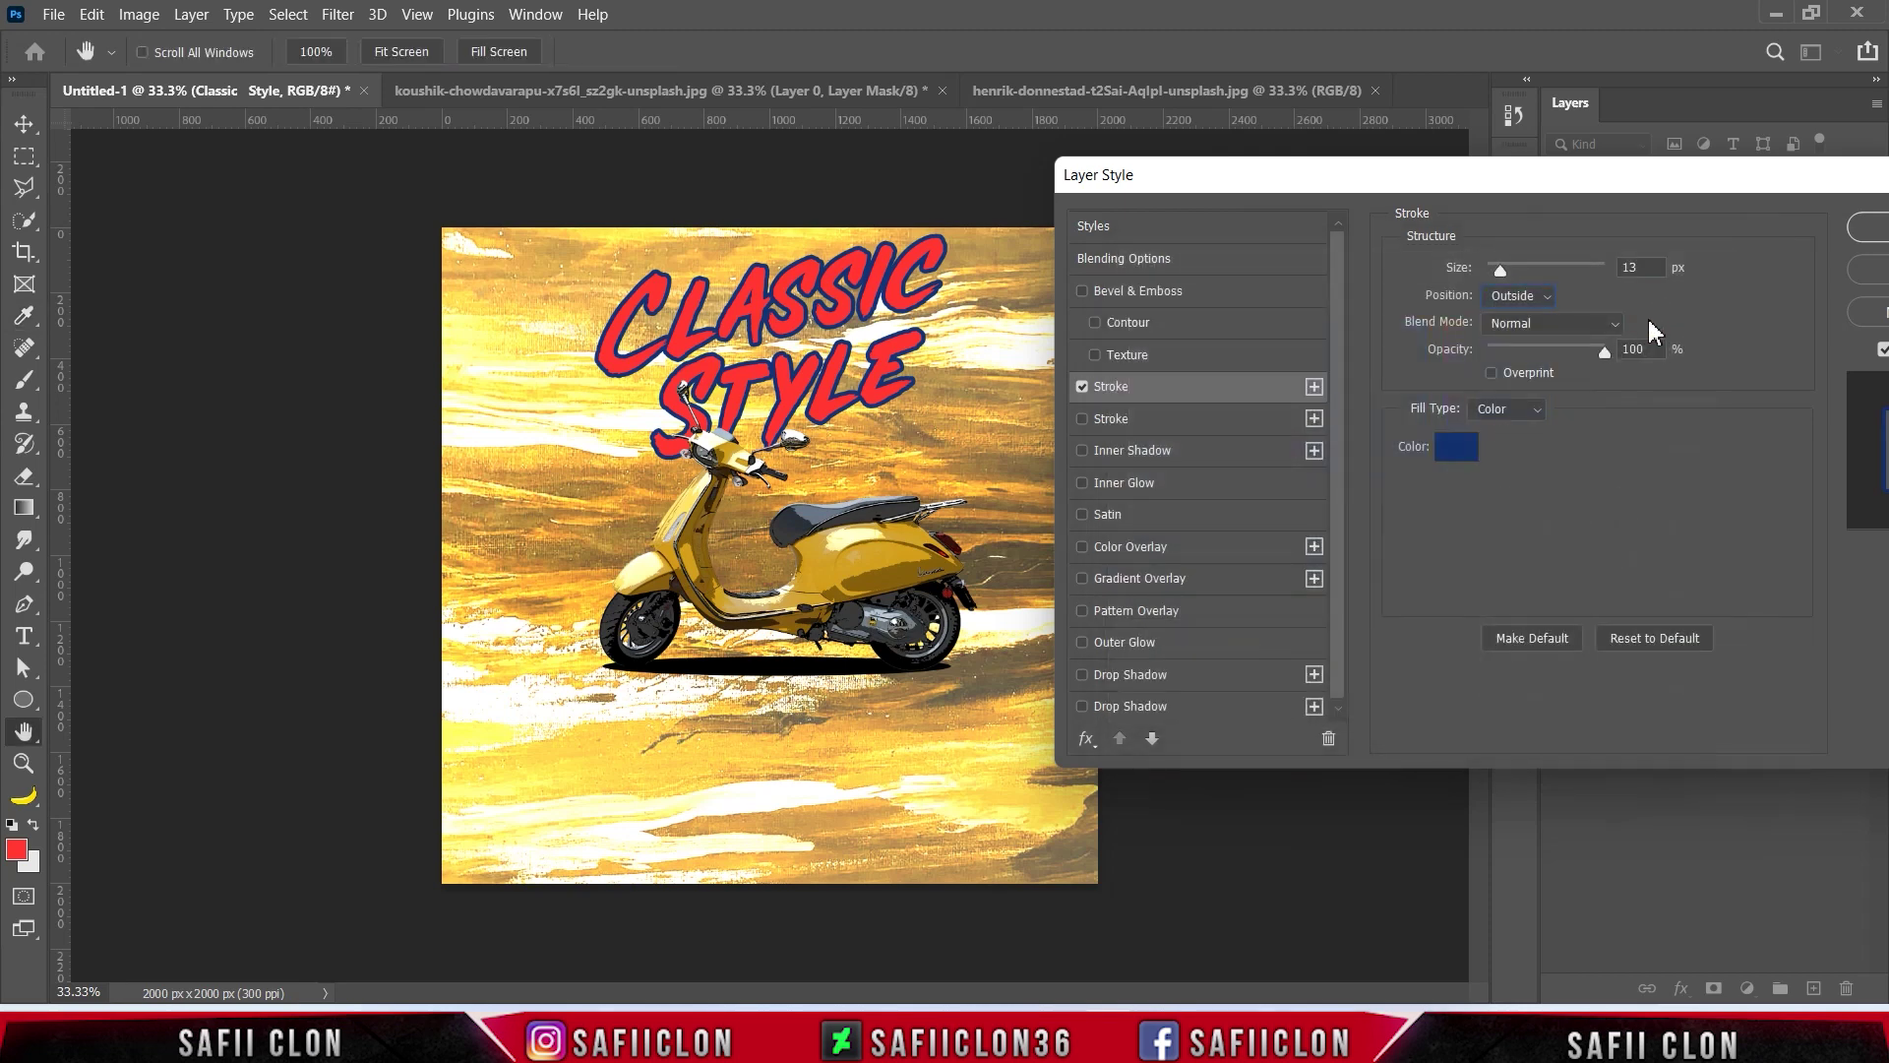
pyautogui.moveTo(1724, 179); pyautogui.dragTo(1490, 183)
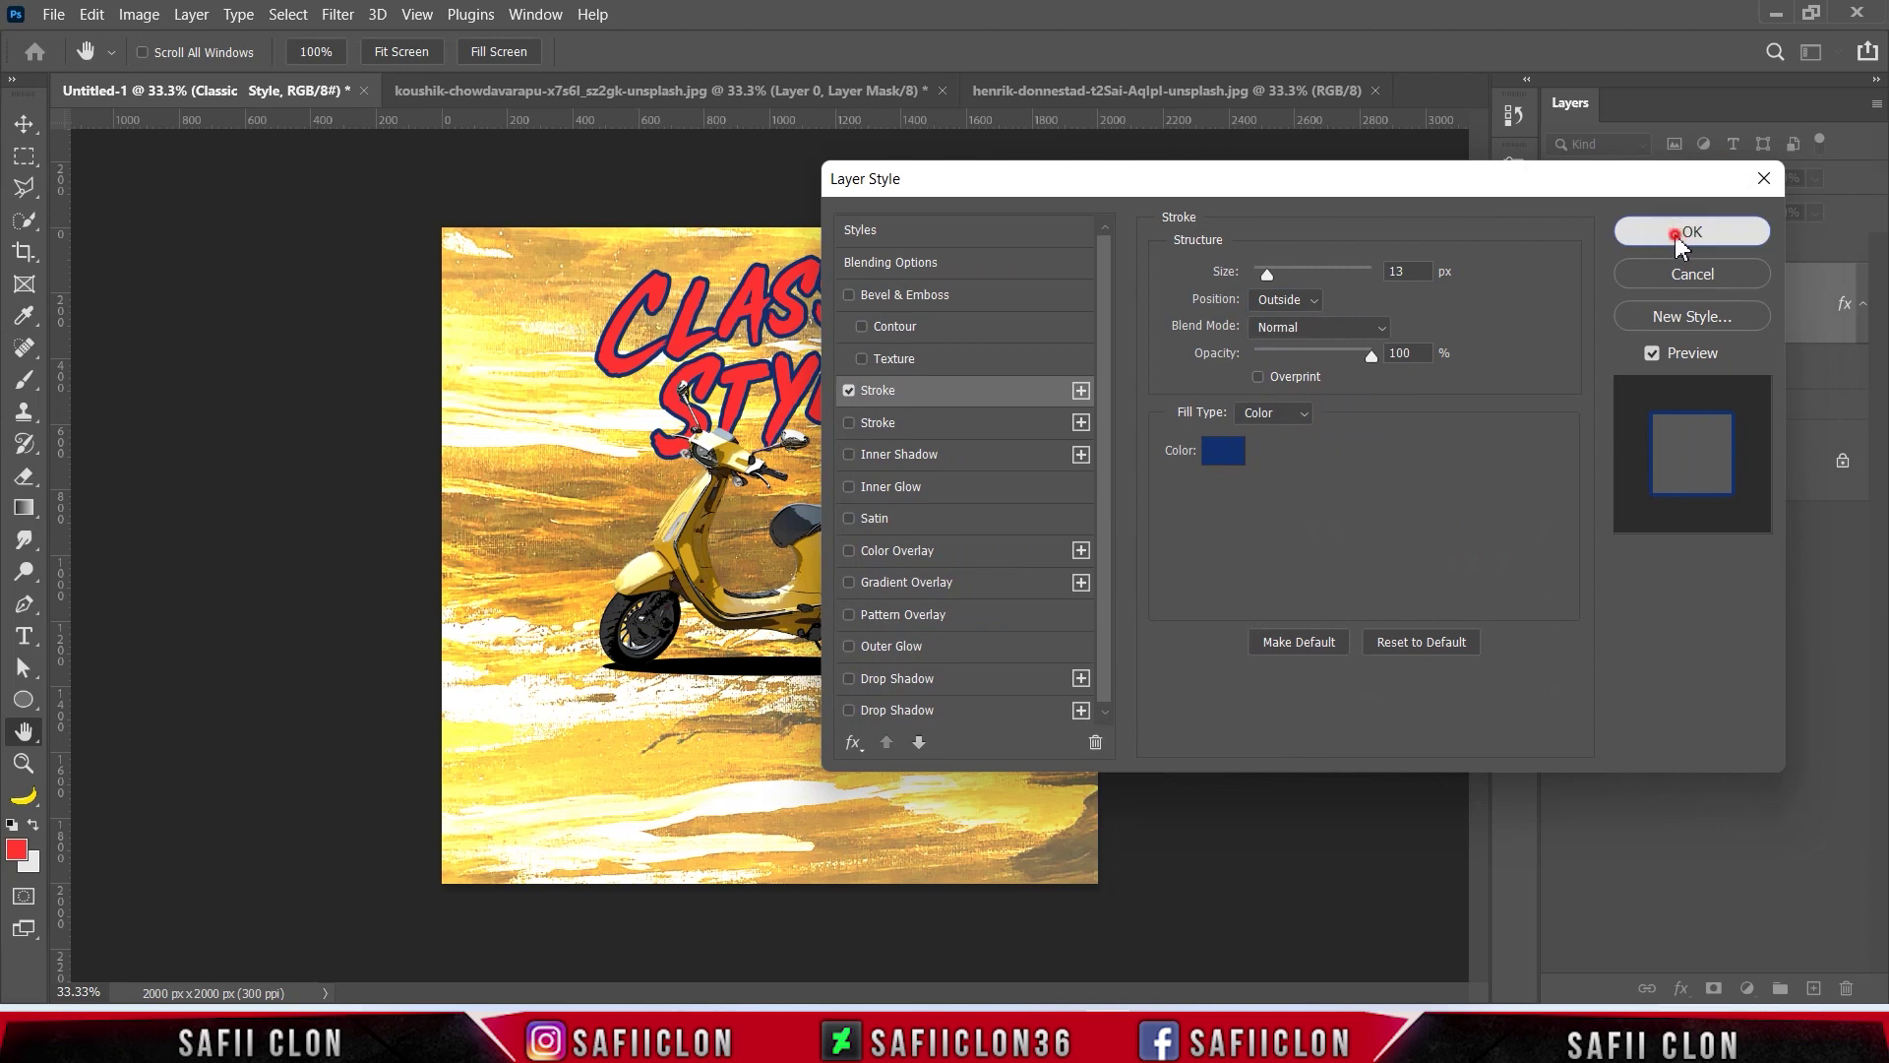
pyautogui.click(1679, 238)
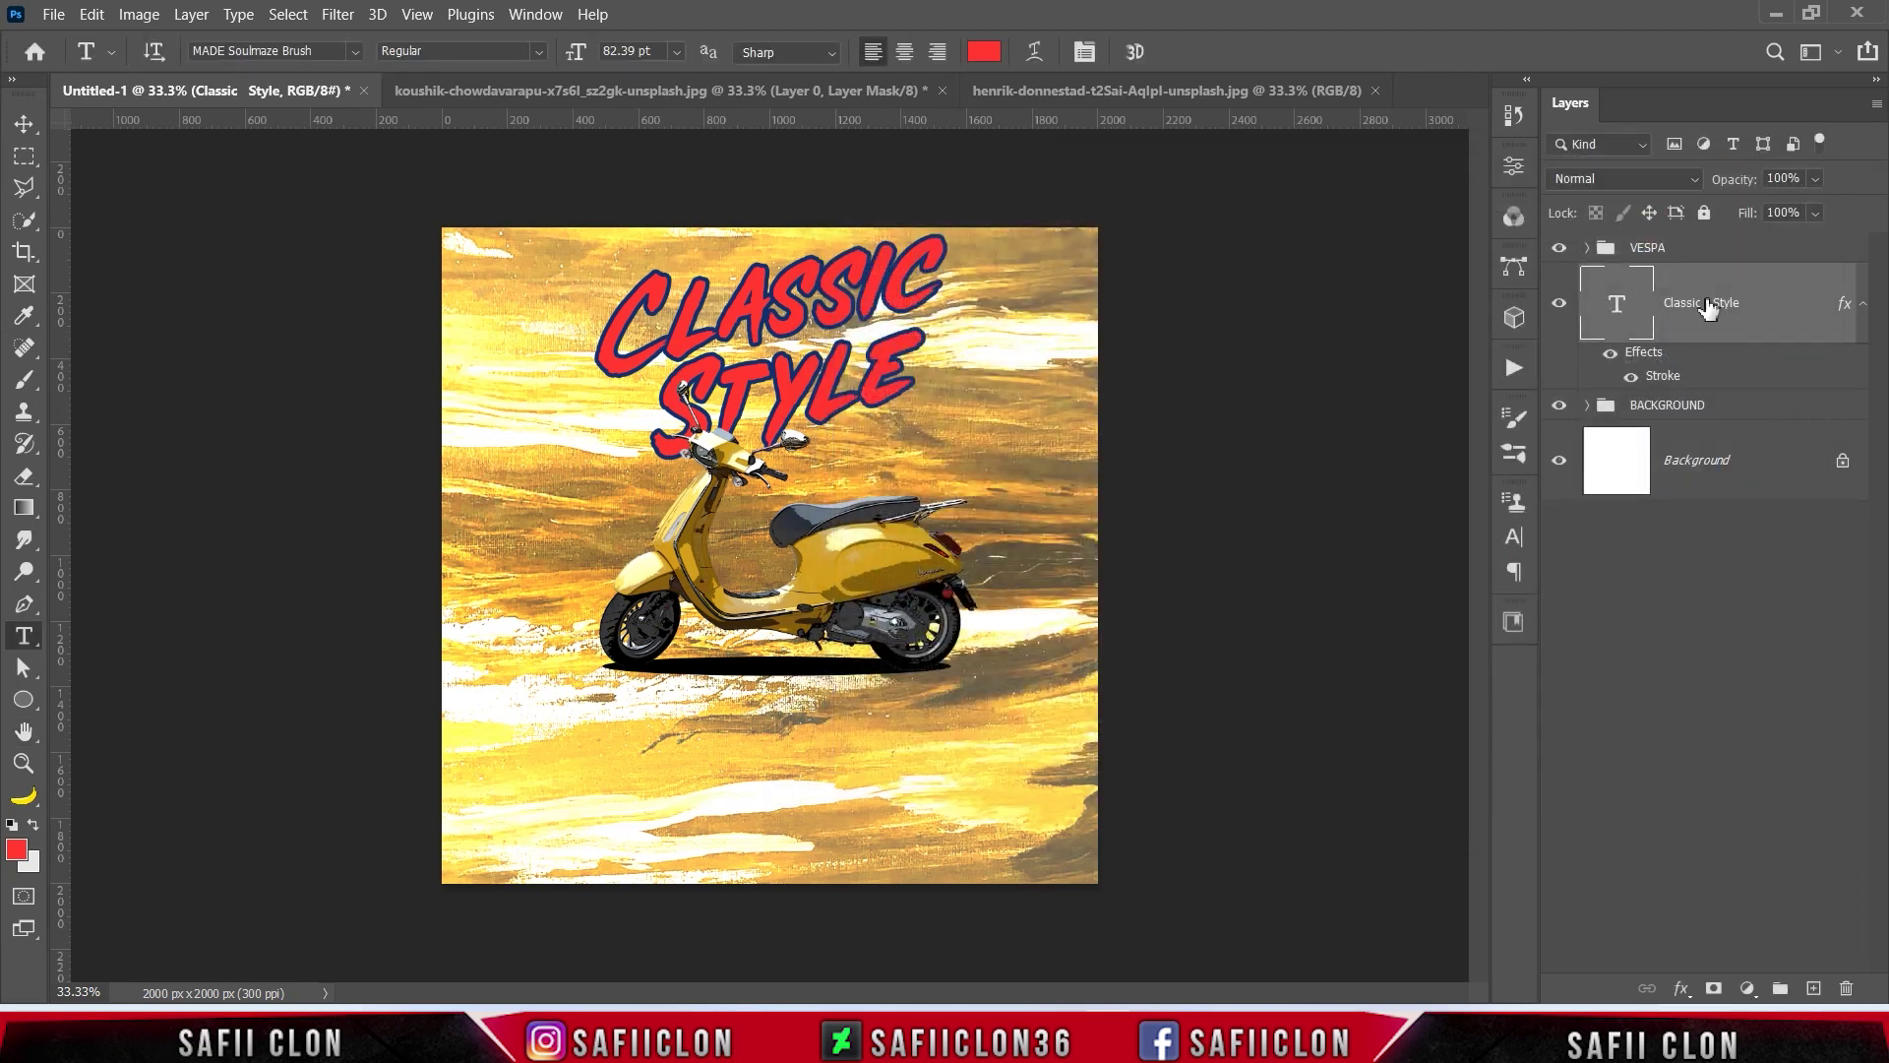
# Step: Duplicate the "Classic Style" text layer and offset the lower original slightly right and down behind the copy
pyautogui.hotkey('ctrl', 'j')
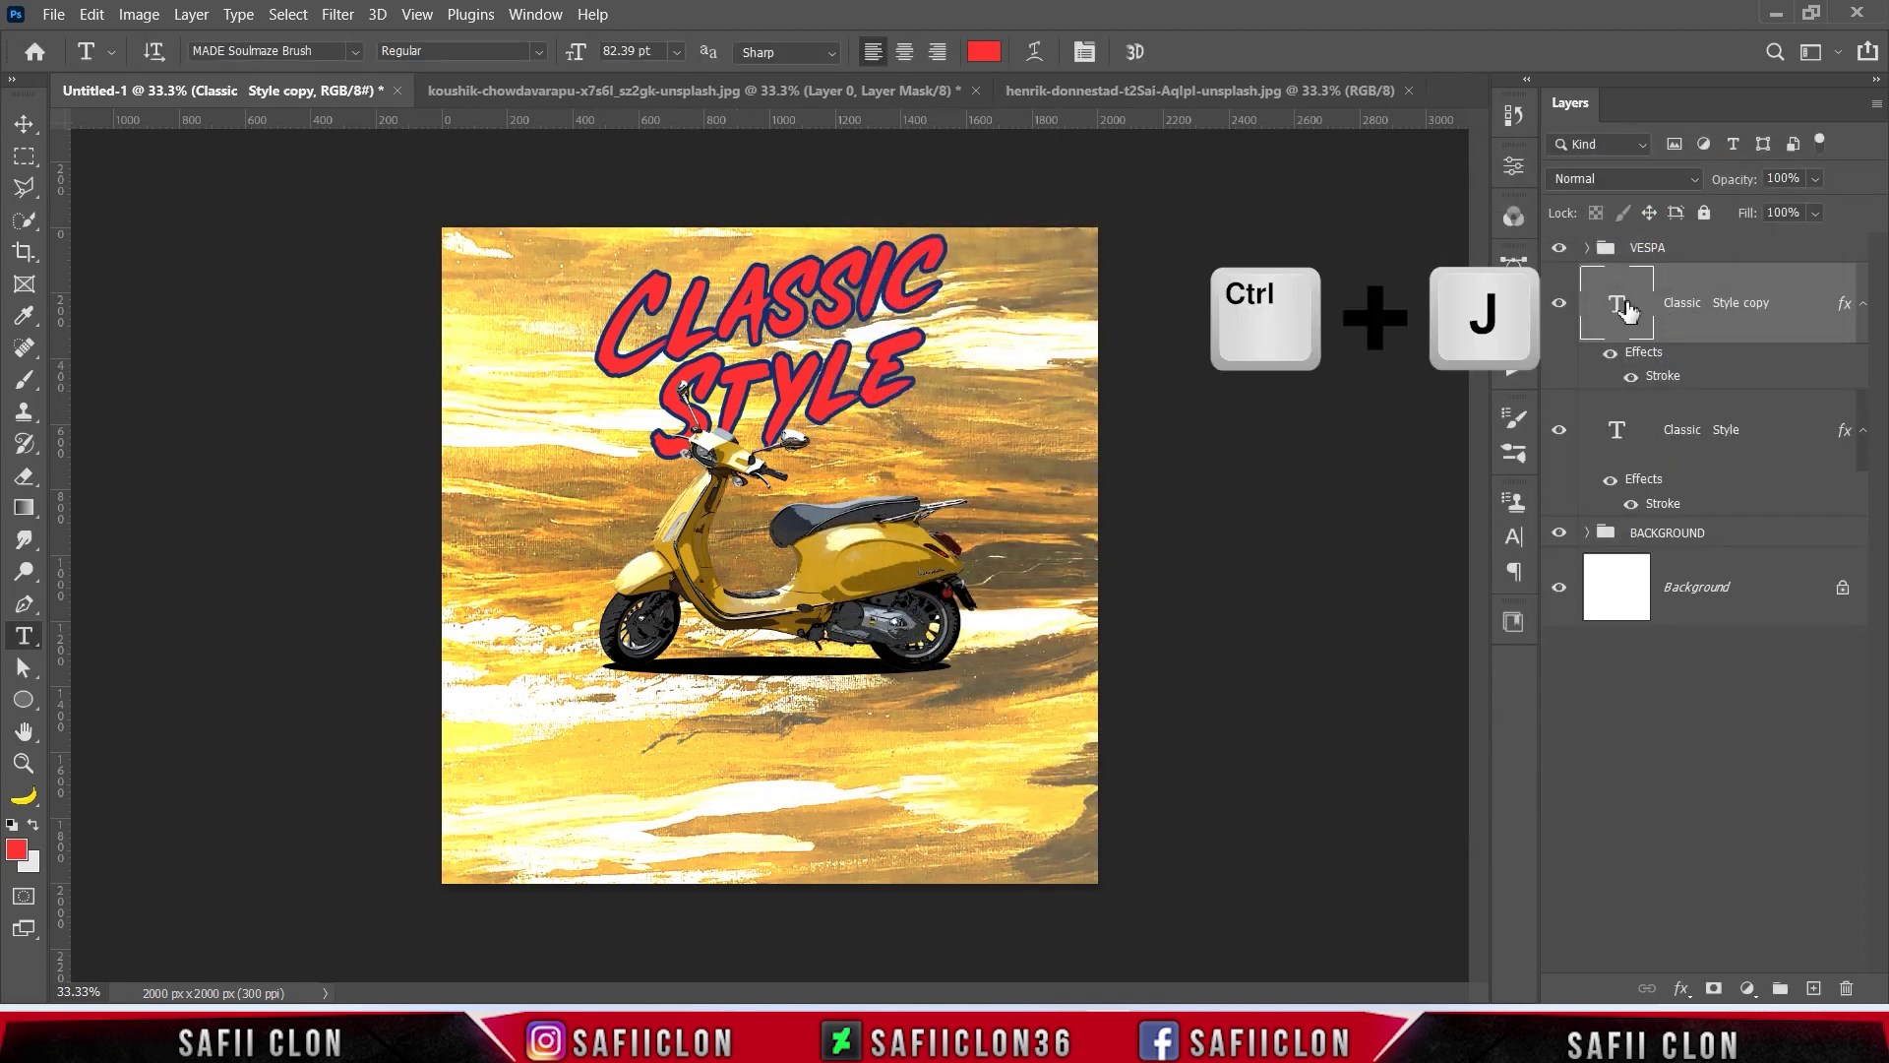
pyautogui.click(1788, 436)
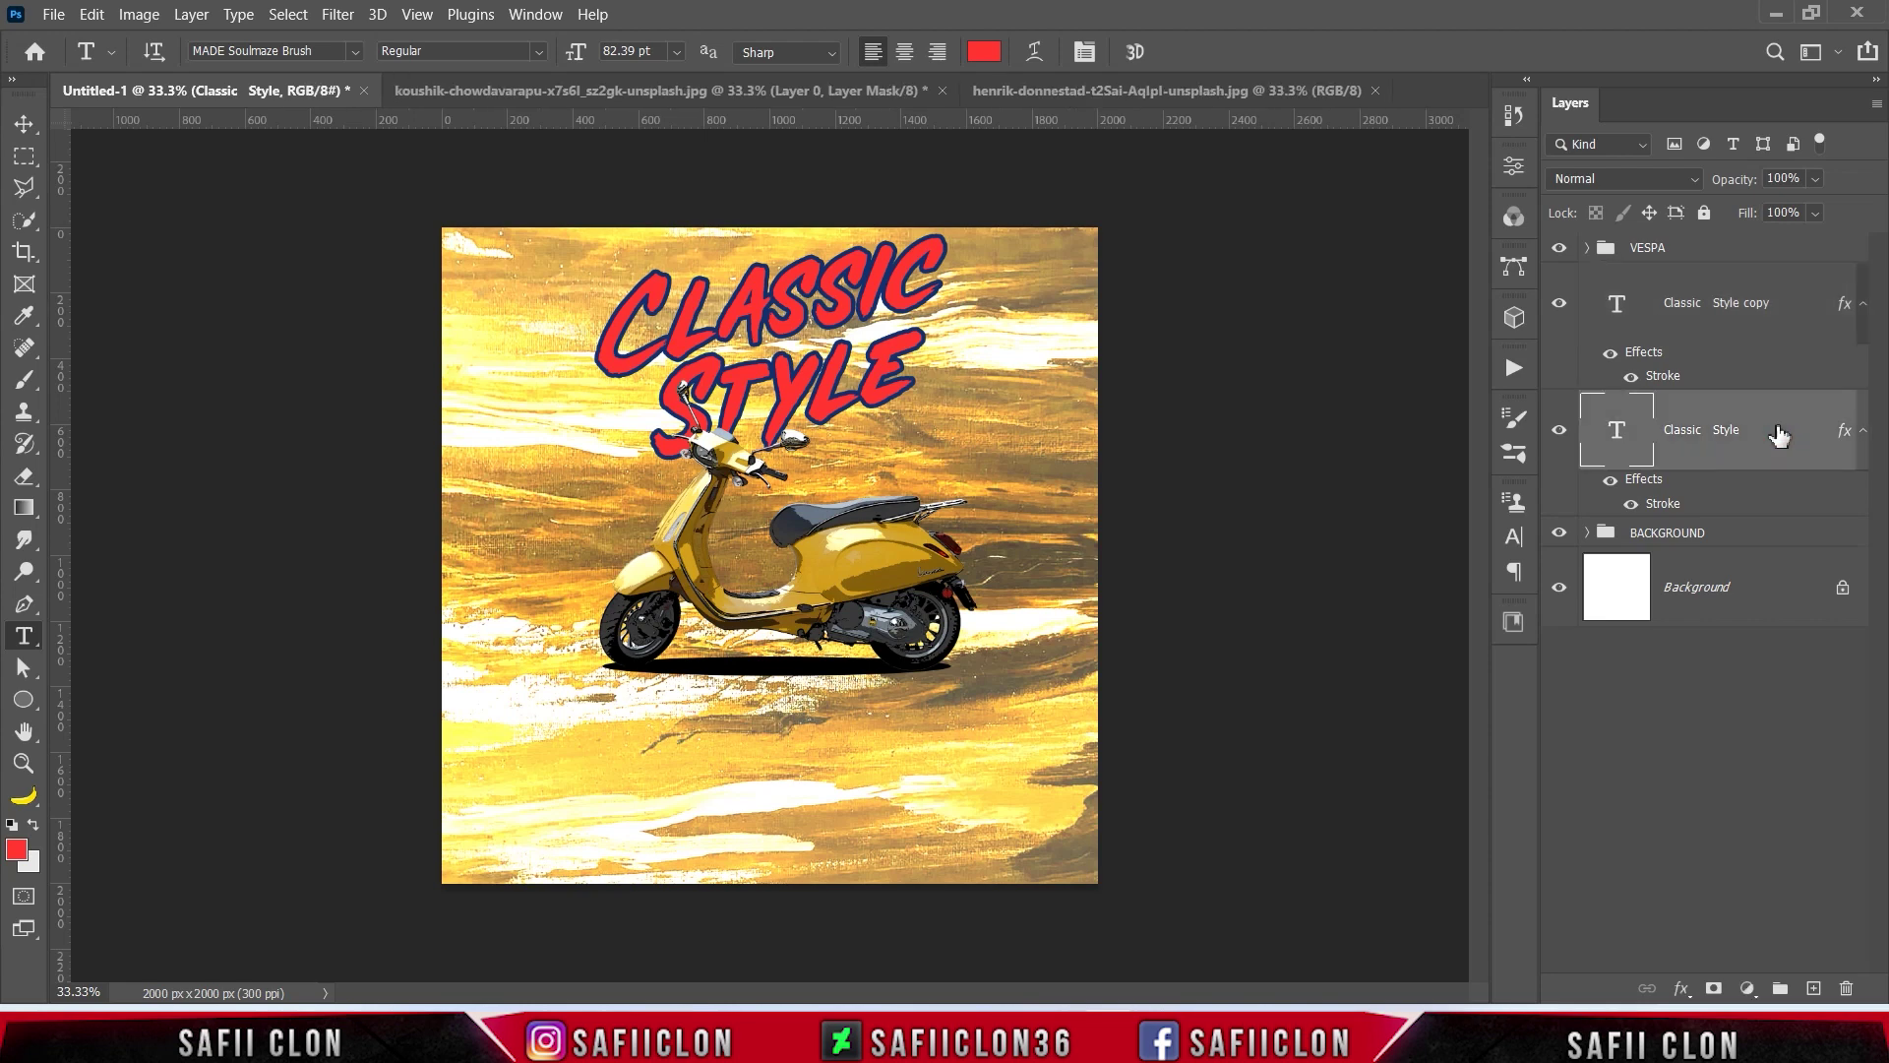
pyautogui.hotkey('ctrl', 't')
pyautogui.moveTo(843, 356)
pyautogui.mouseDown()
pyautogui.moveTo(829, 334)
pyautogui.moveTo(852, 339)
pyautogui.mouseUp()
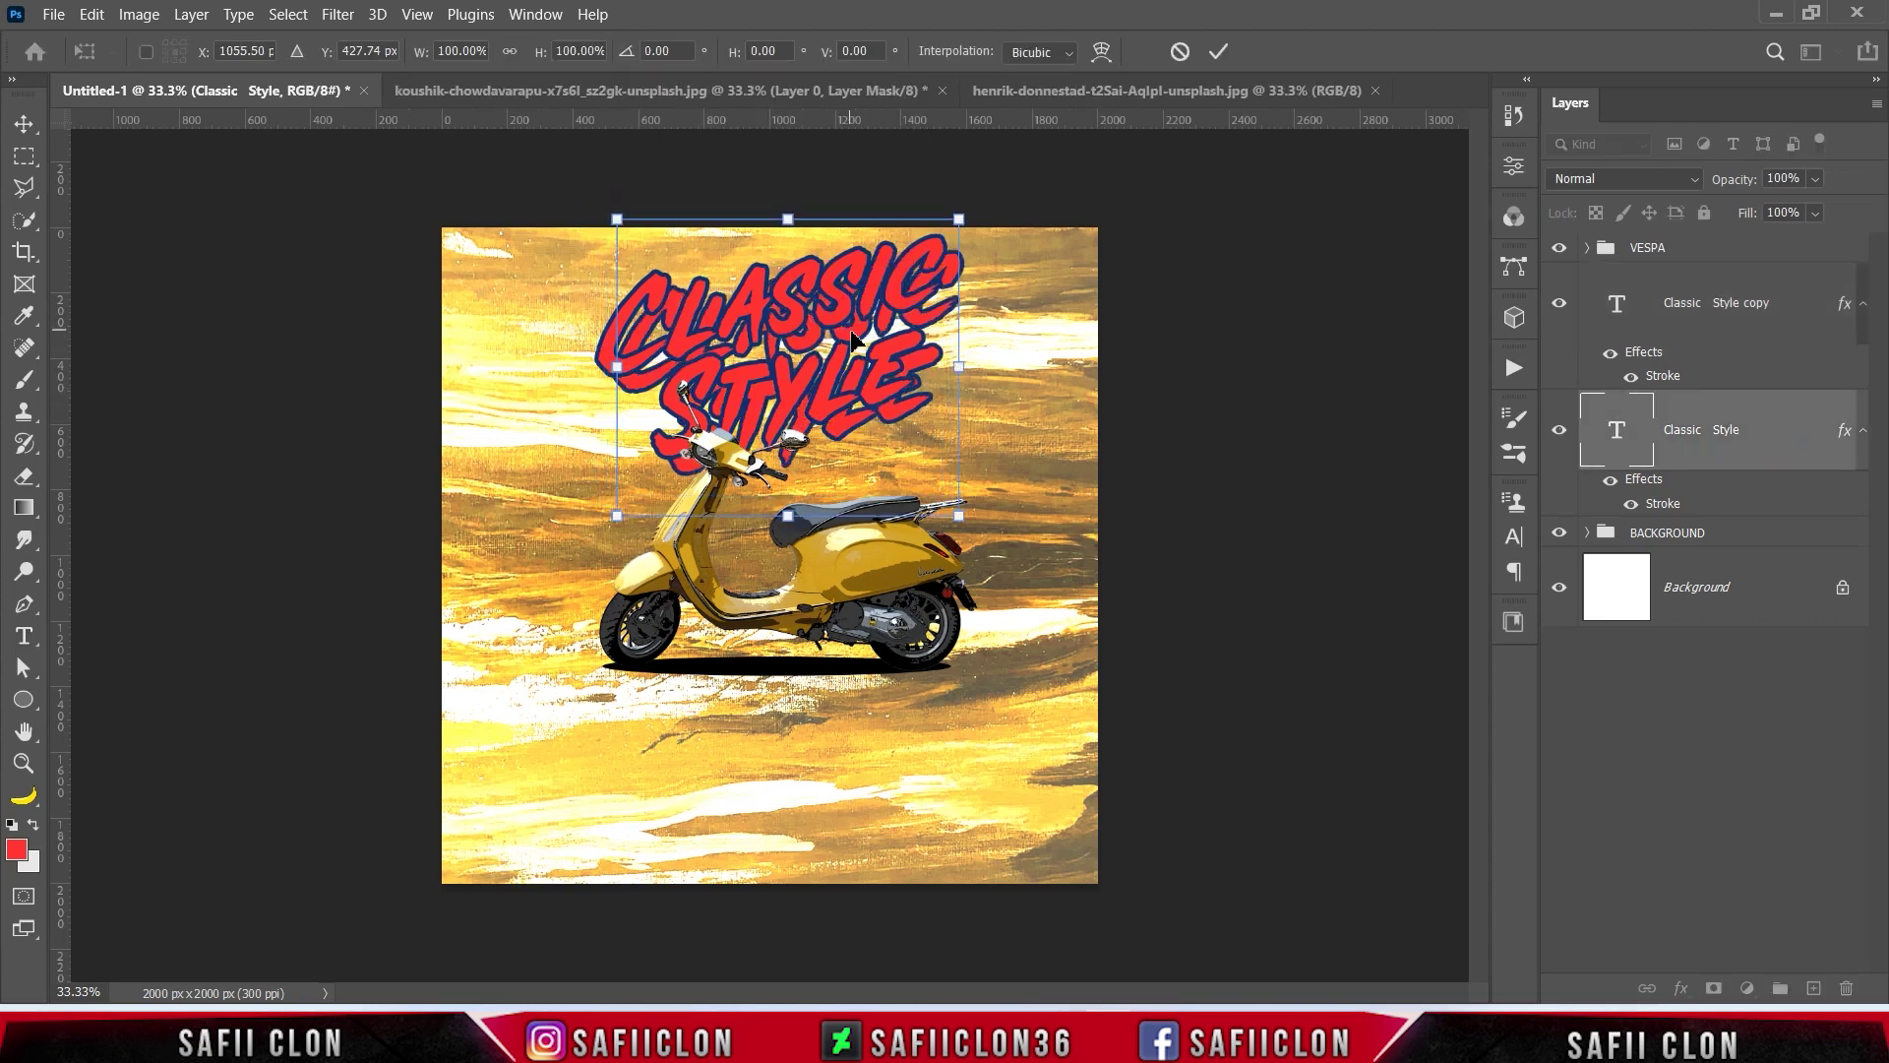
pyautogui.press('Up')
pyautogui.press('Up')
pyautogui.press('Up')
pyautogui.press('Up')
pyautogui.press('Left')
pyautogui.press('Left')
pyautogui.press('Left')
pyautogui.press('Left')
pyautogui.press('Left')
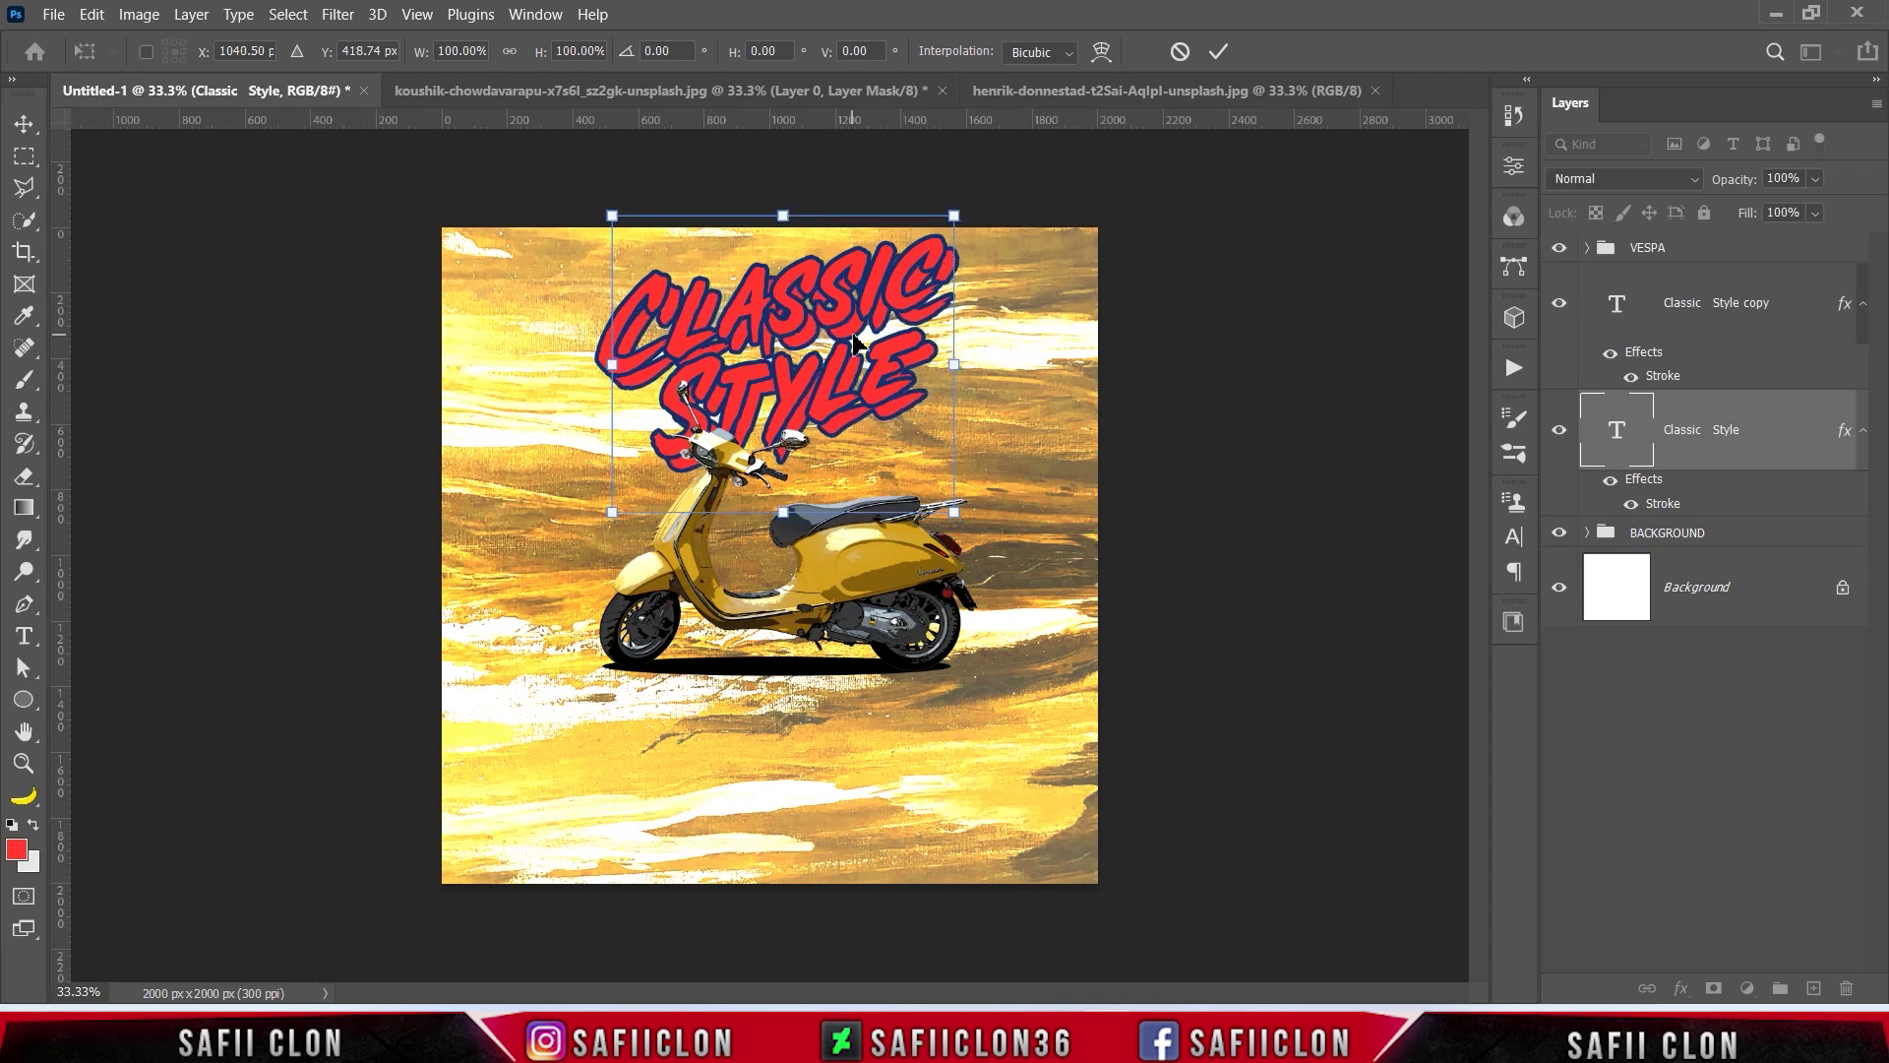
pyautogui.press('Left')
pyautogui.press('Up')
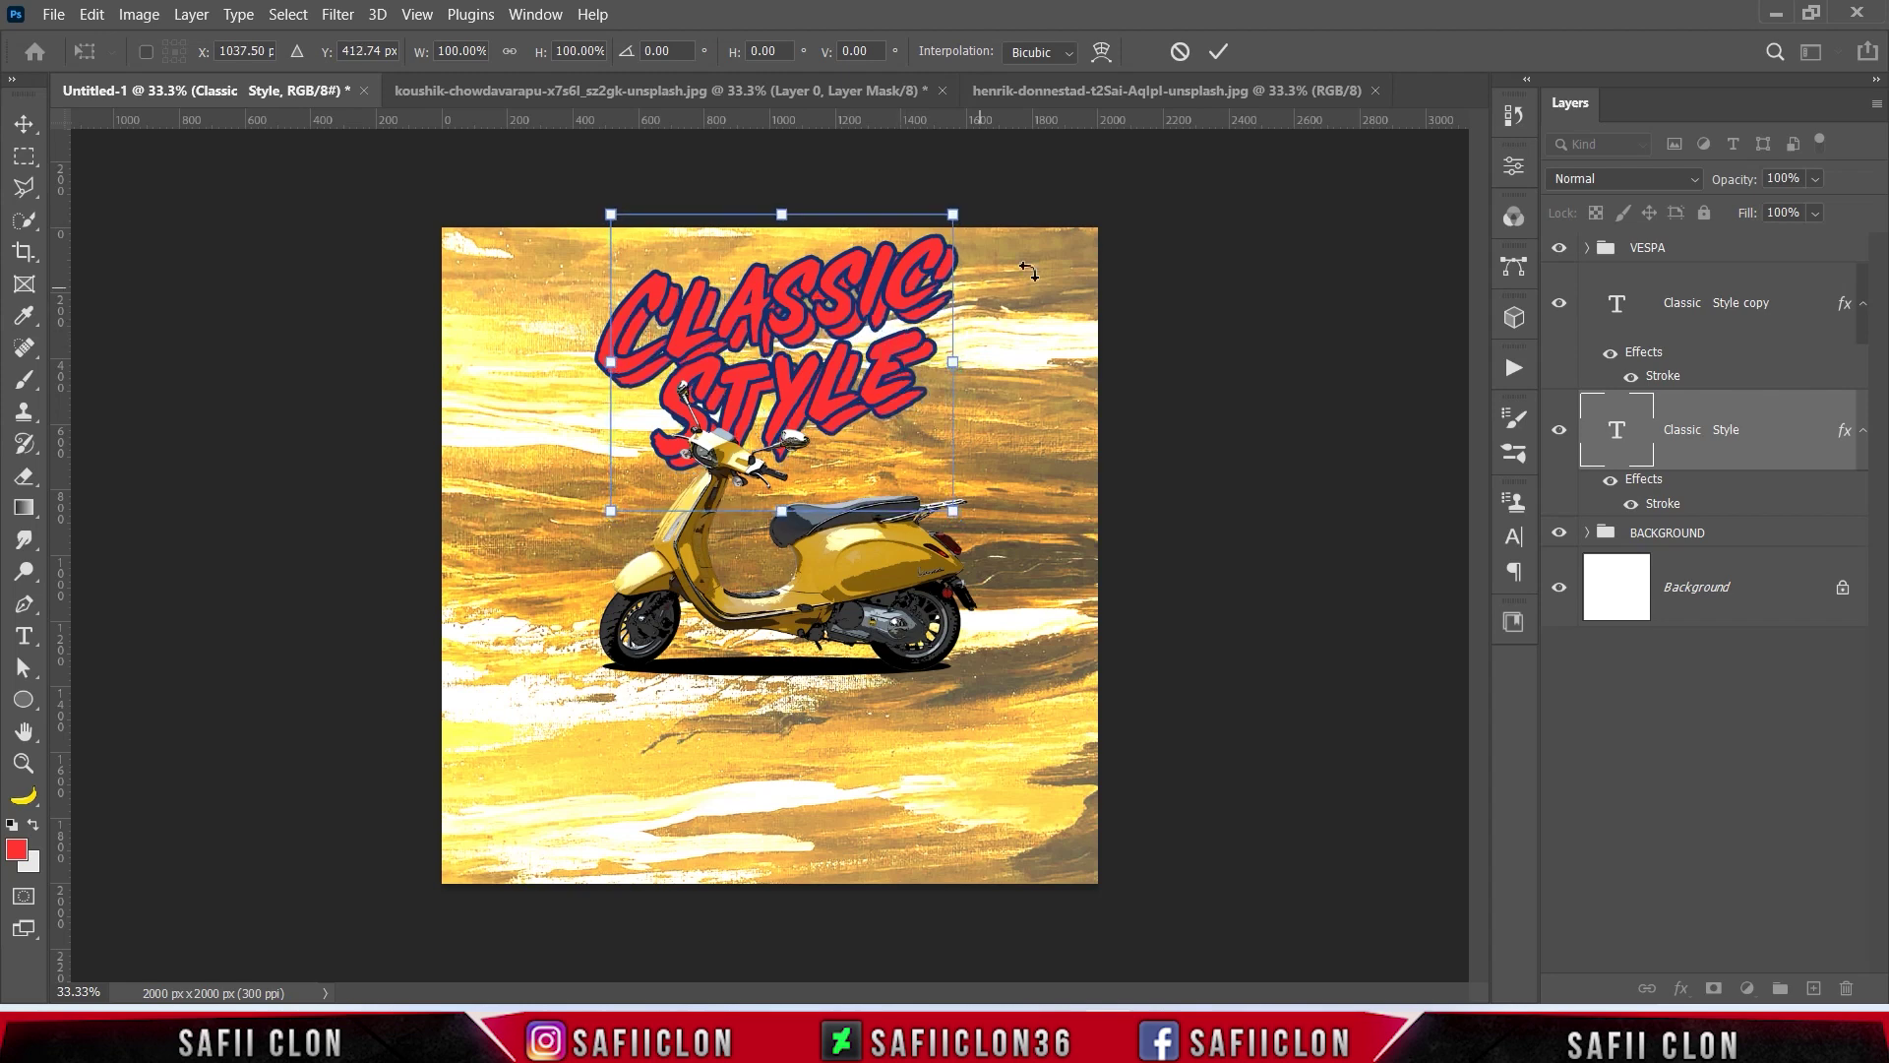
pyautogui.click(1219, 52)
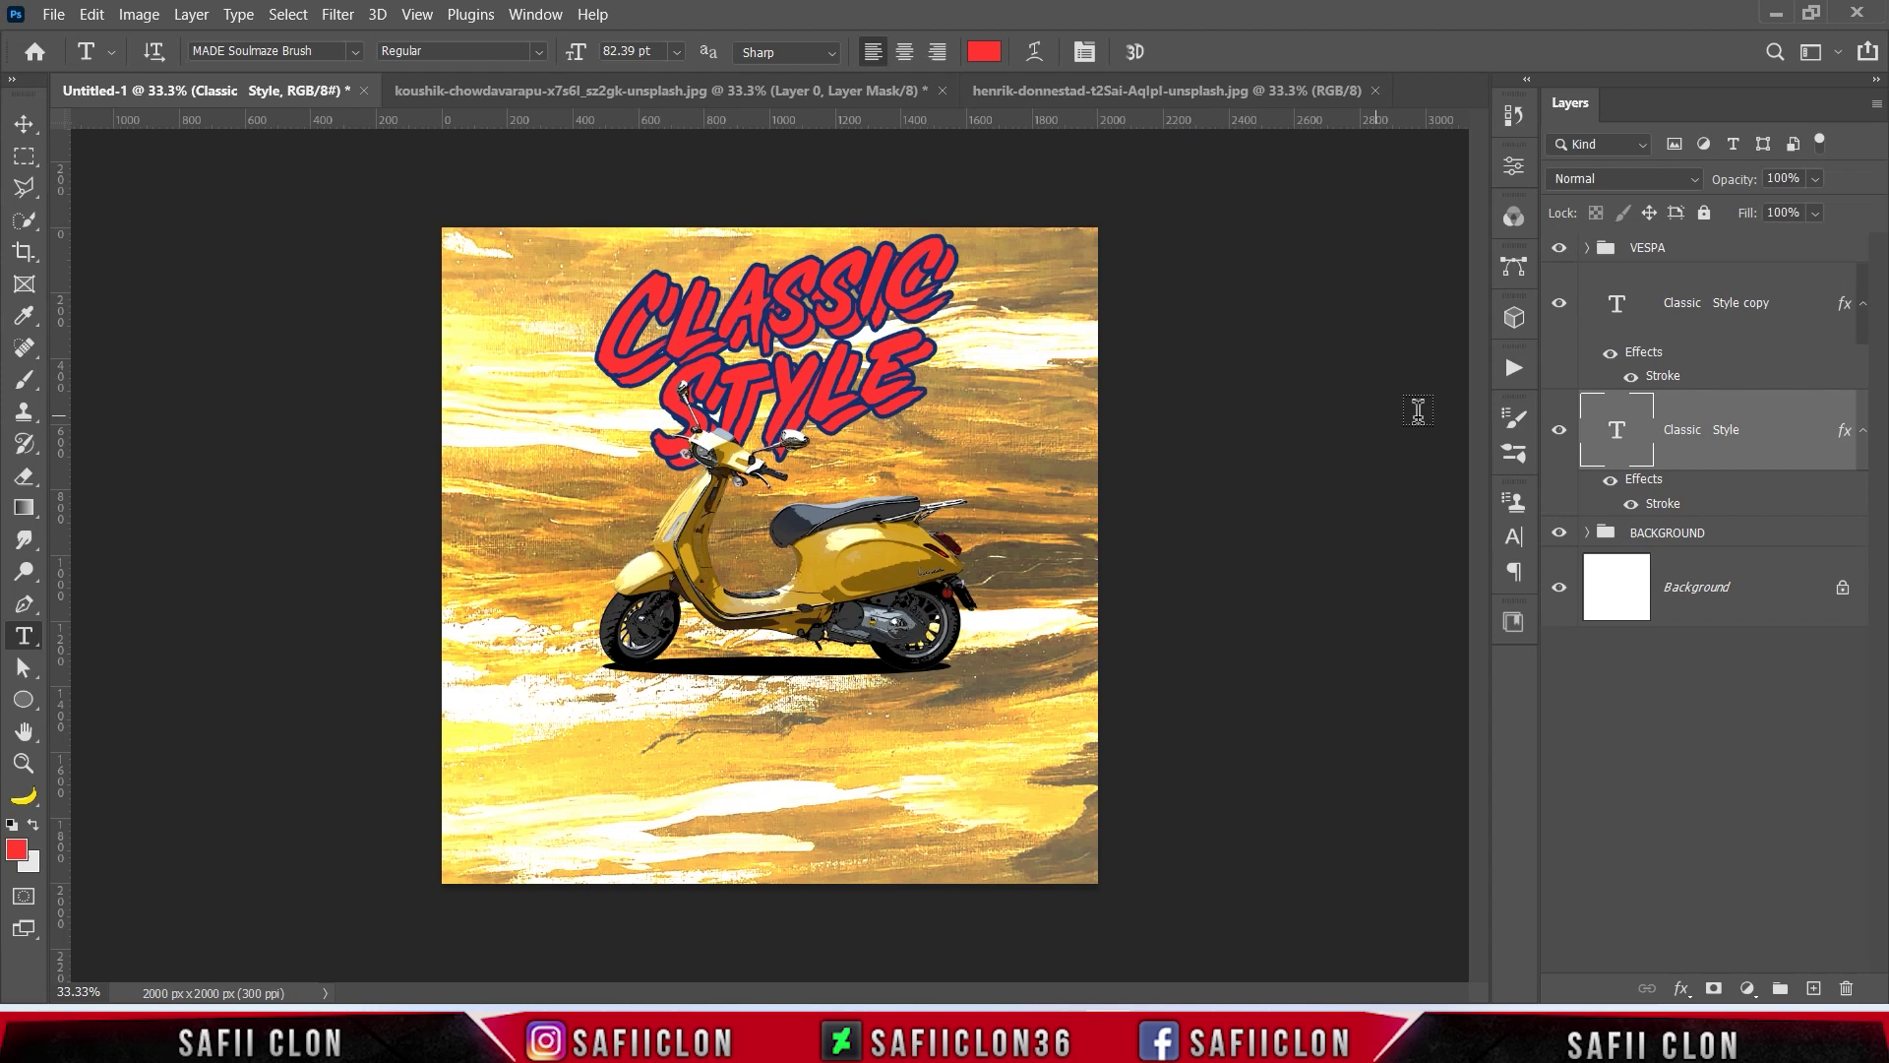
# Step: Recolour the lower "Classic Style" text to #13316e by sampling the stroke's dark blue, and check it by toggling its visibility
pyautogui.rightClick(32, 641)
pyautogui.click(83, 640)
pyautogui.click(984, 52)
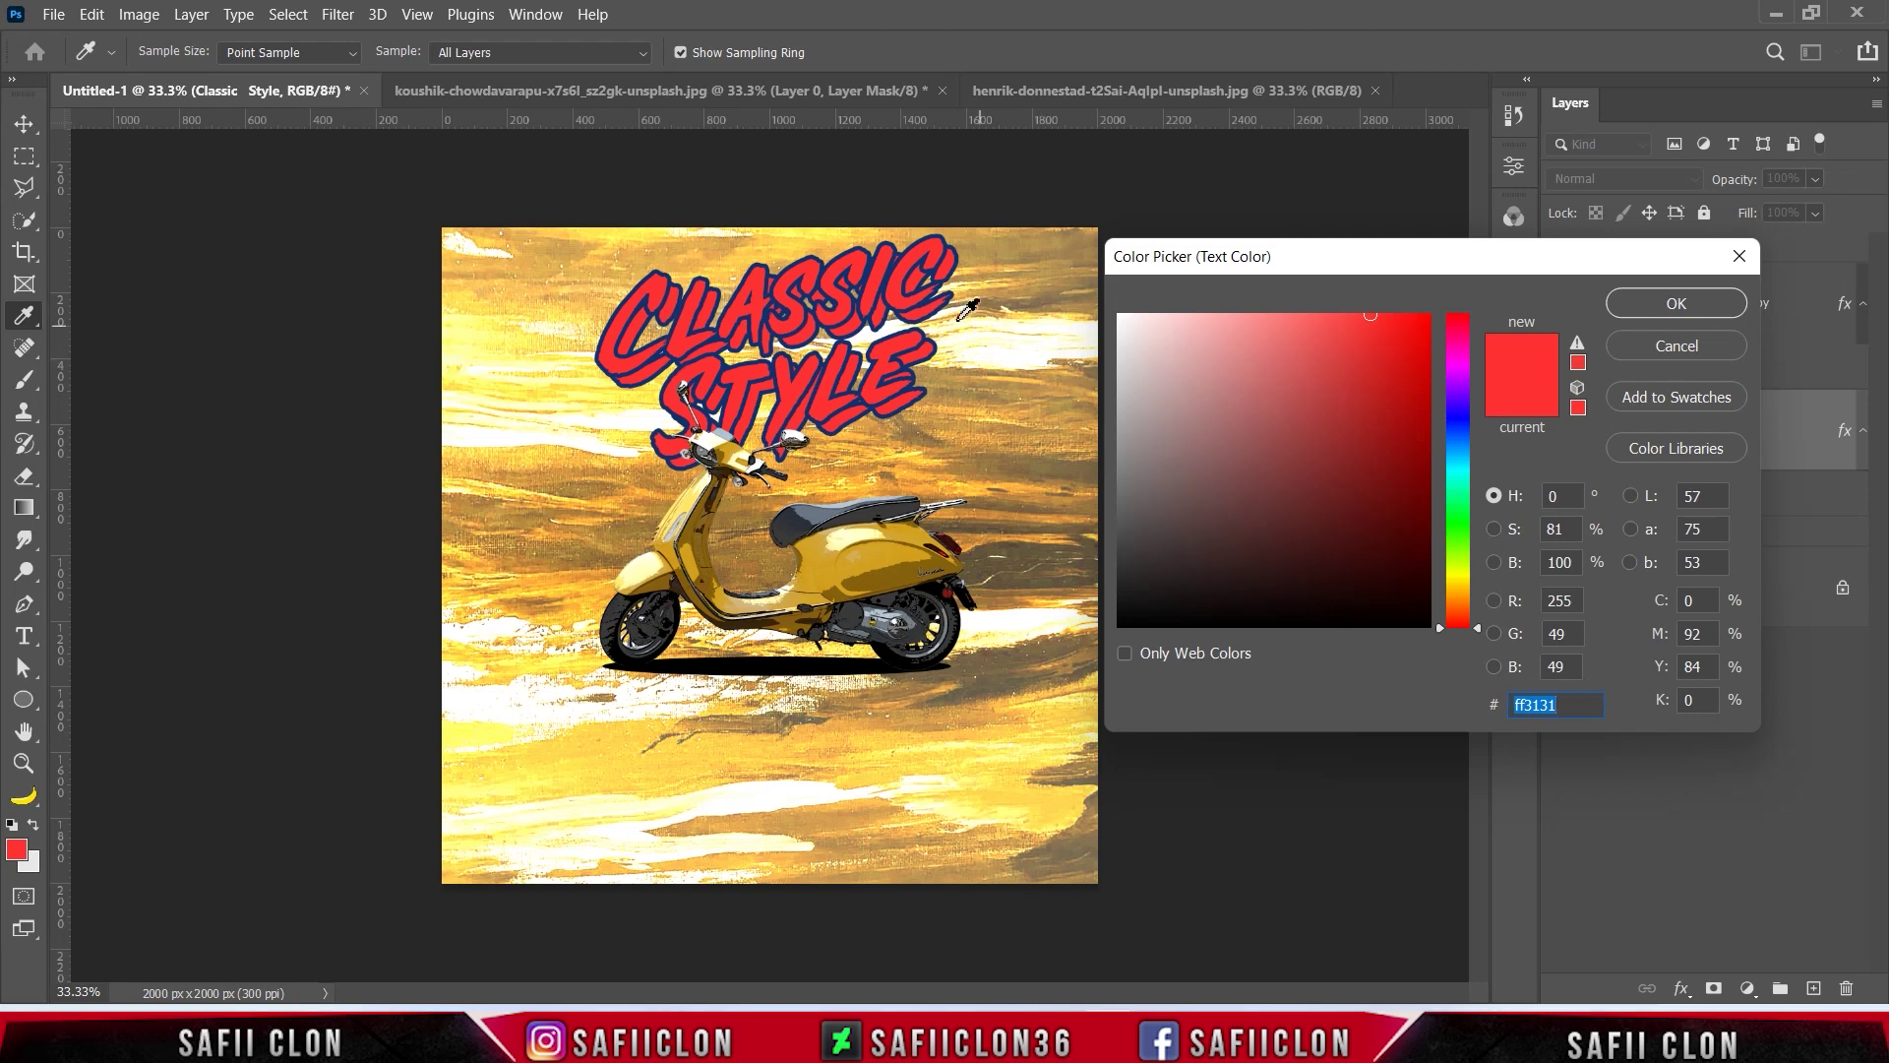
pyautogui.click(879, 254)
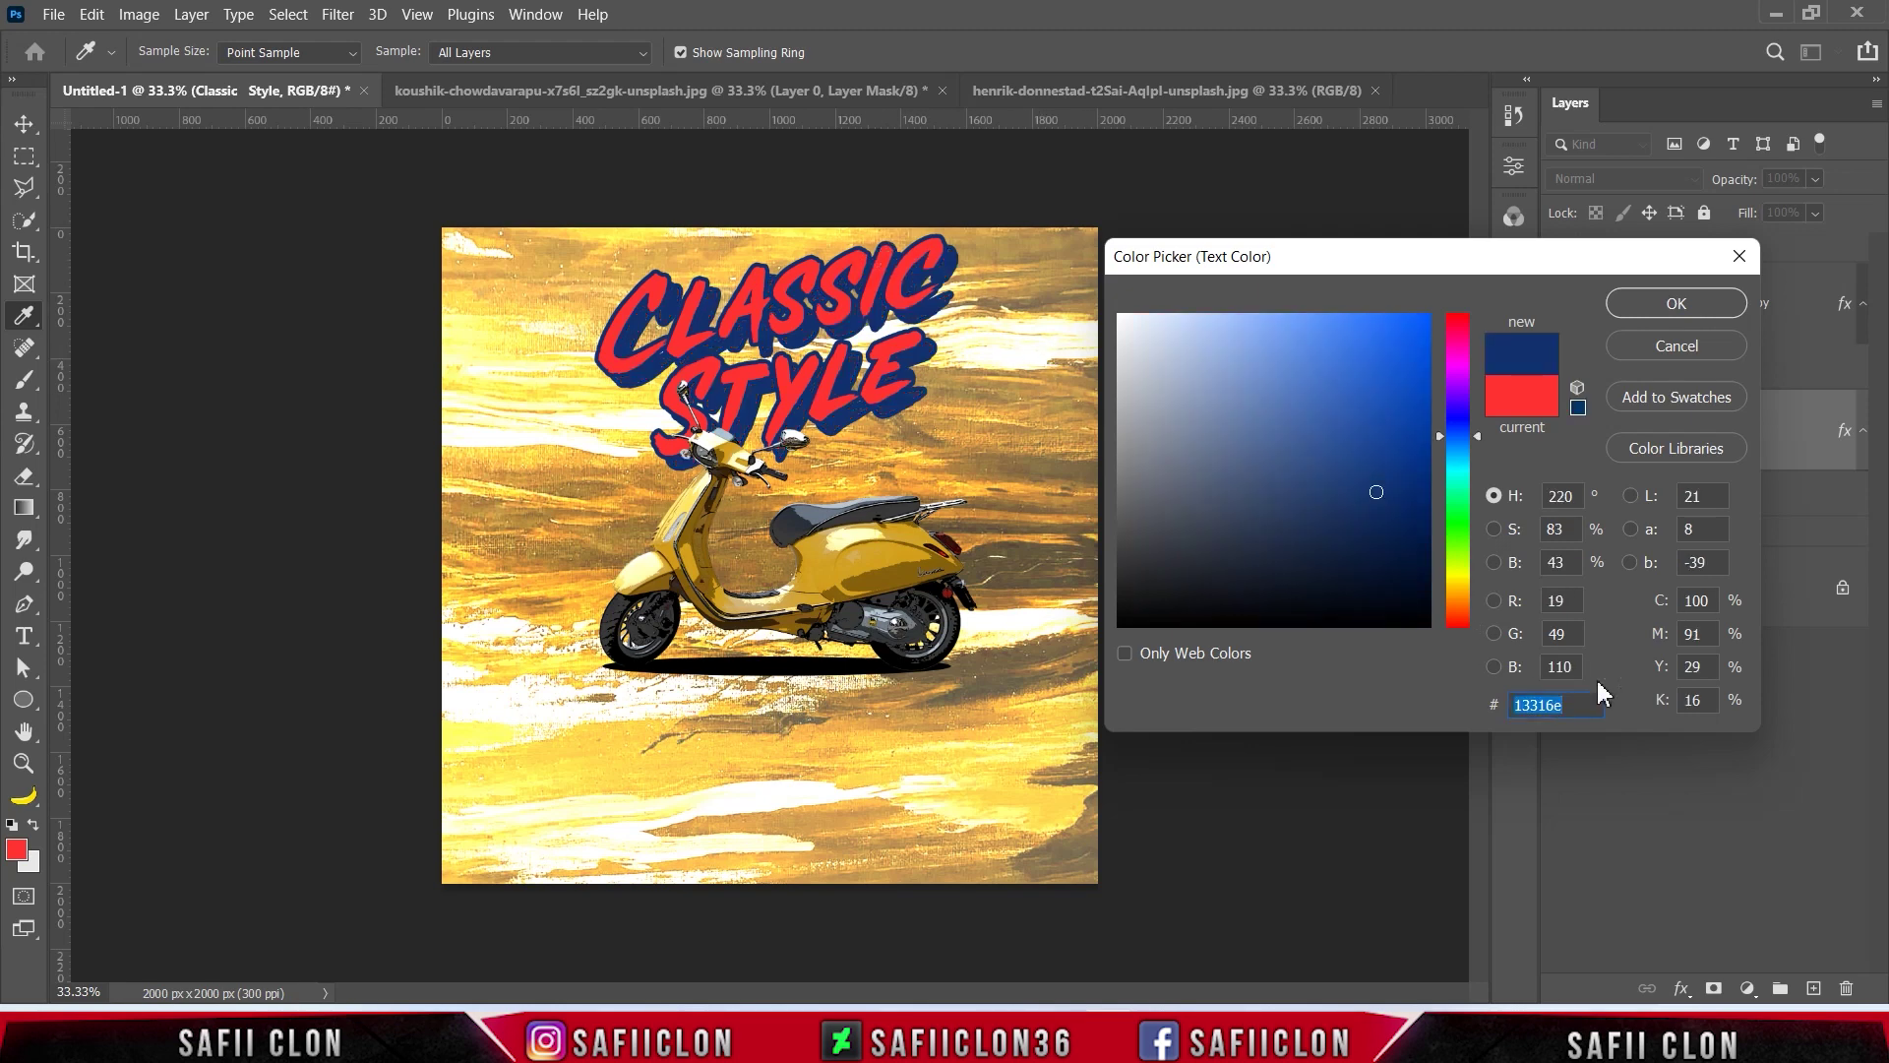
pyautogui.click(1635, 305)
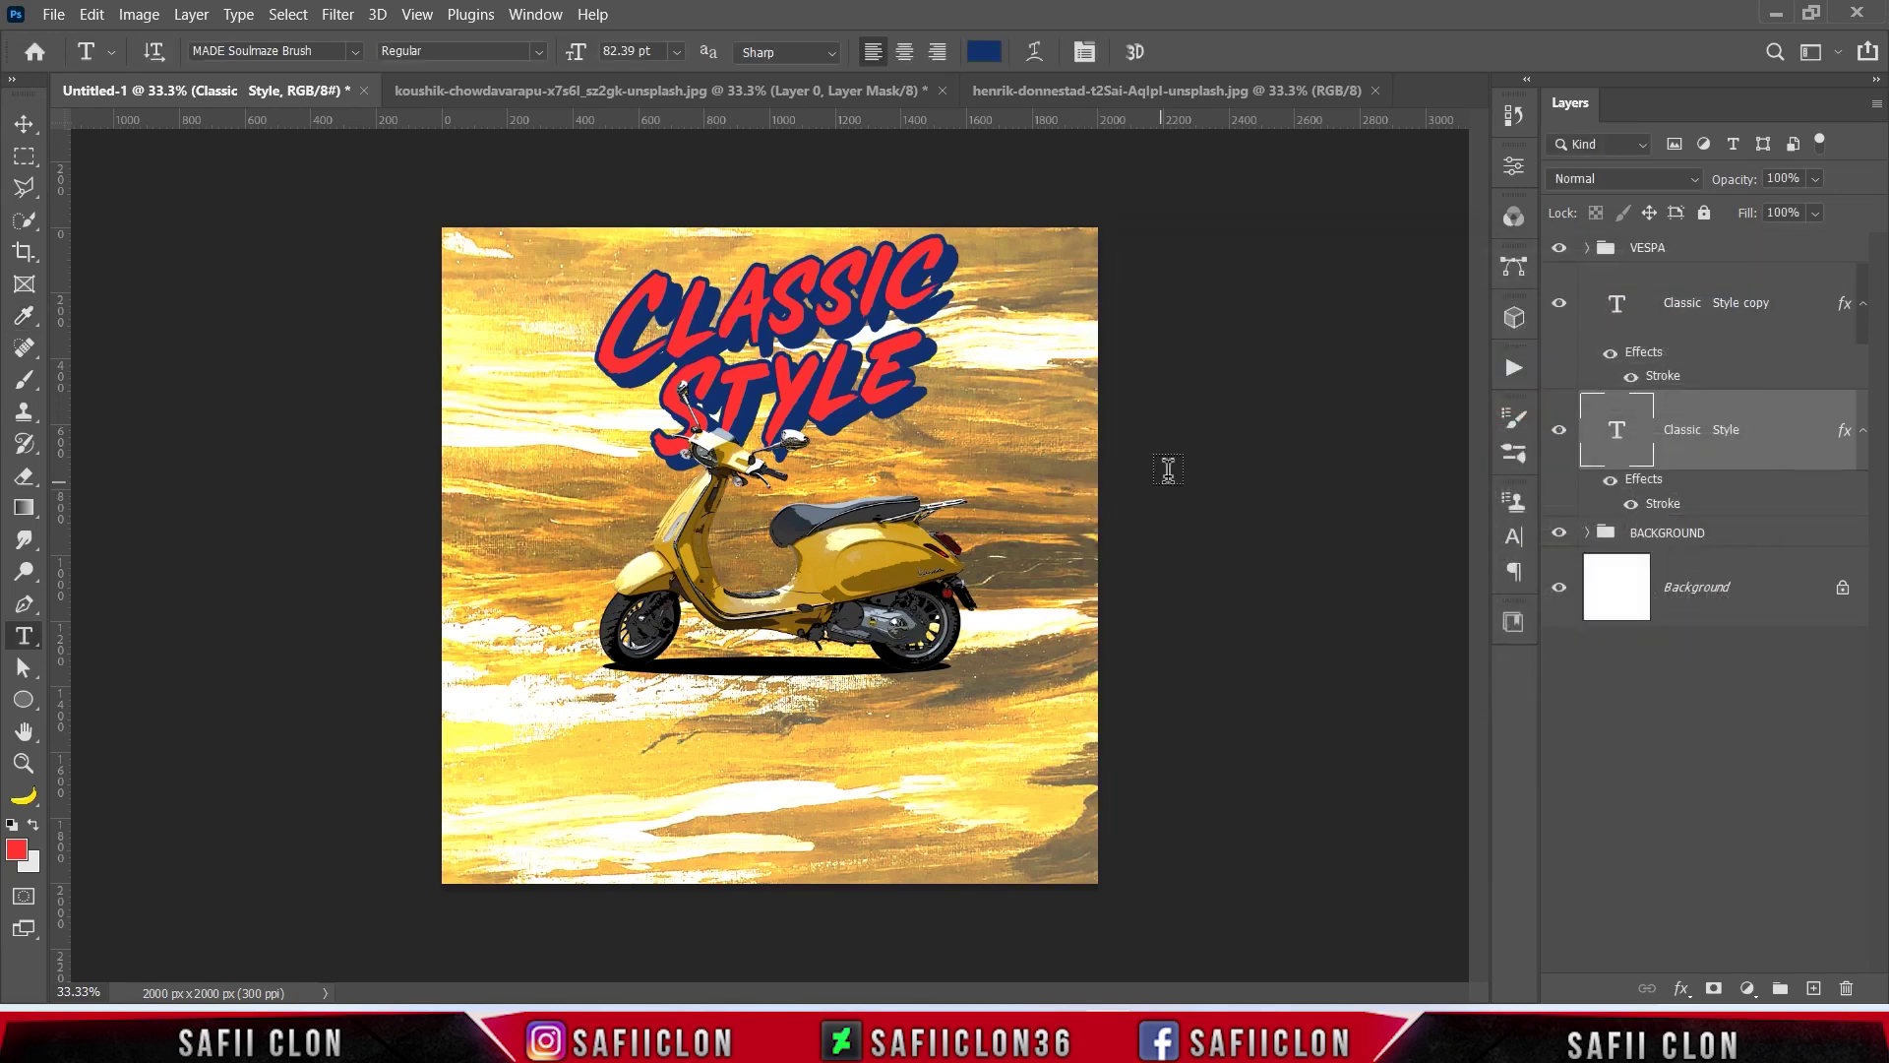
pyautogui.click(1559, 433)
pyautogui.click(1563, 439)
# Step: Group both "Classic Style" text layers and name the group TEXT
pyautogui.keyDown('shift'); pyautogui.click(1786, 302); pyautogui.keyUp('shift')
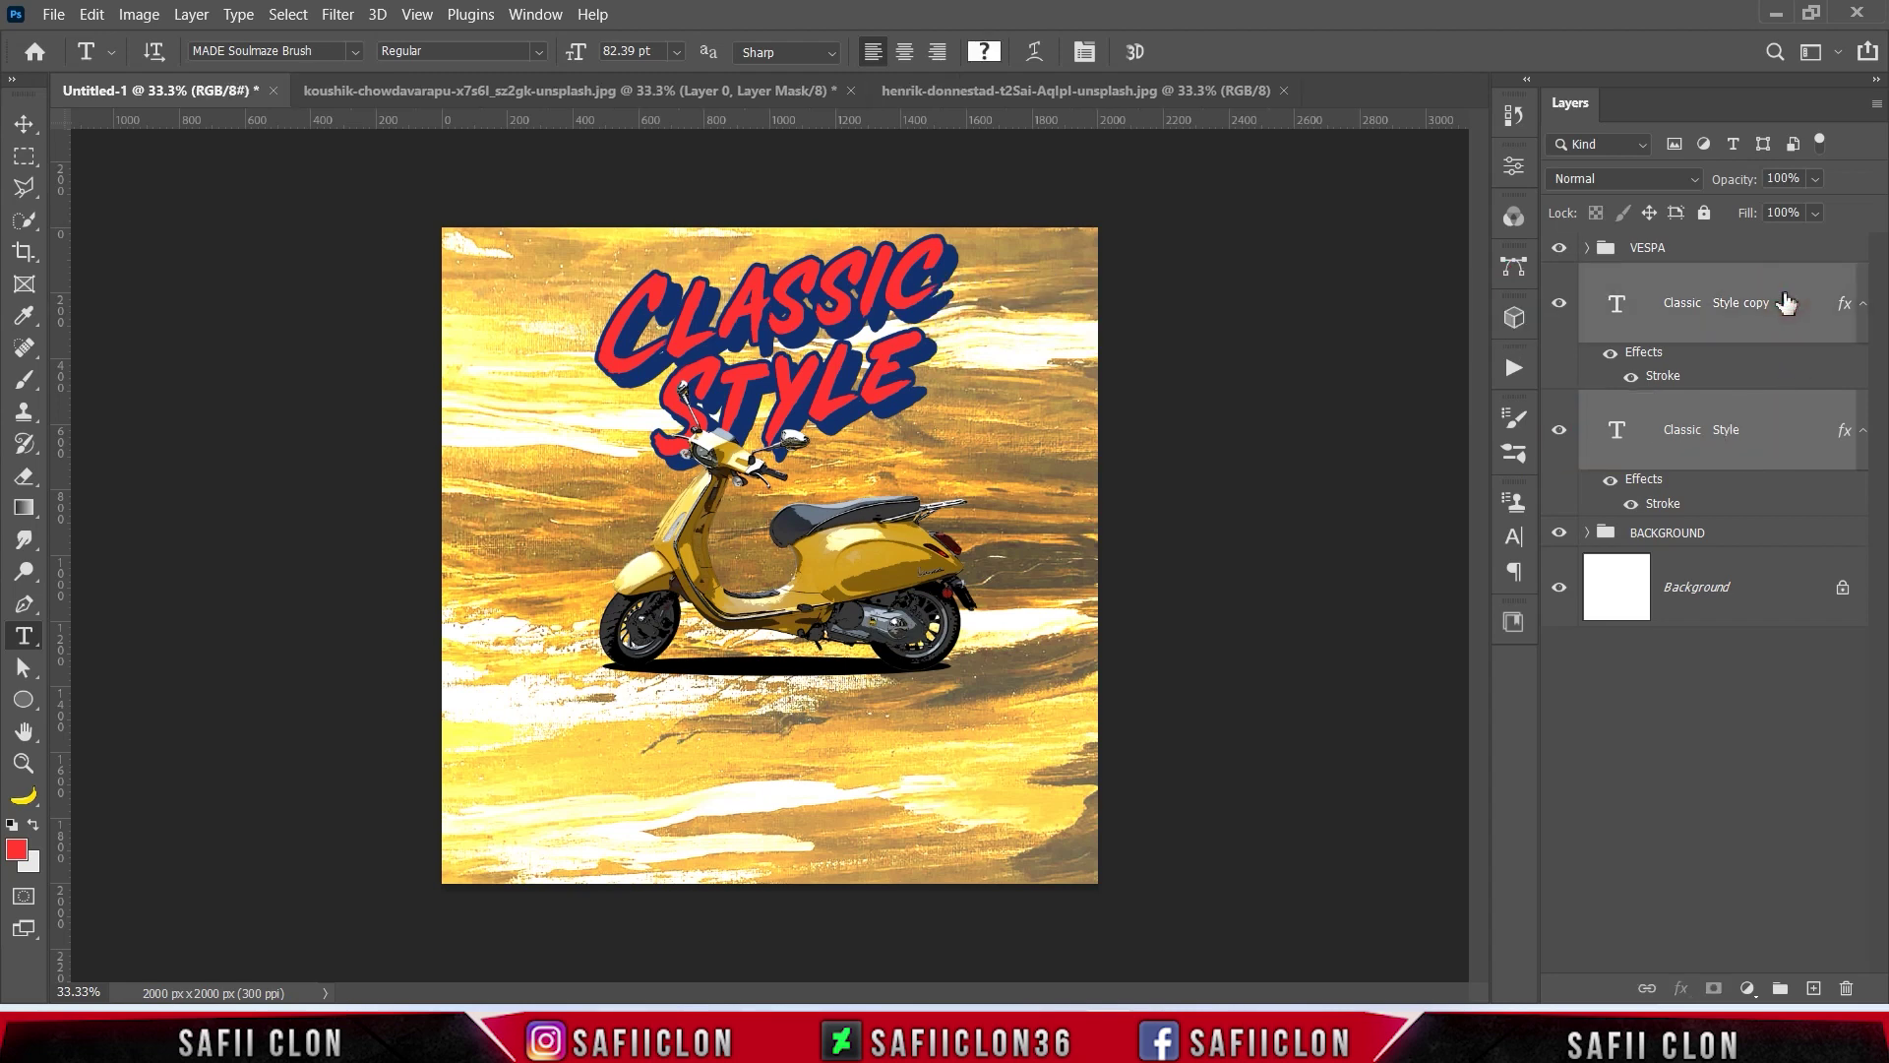
pyautogui.hotkey('ctrl', 'g')
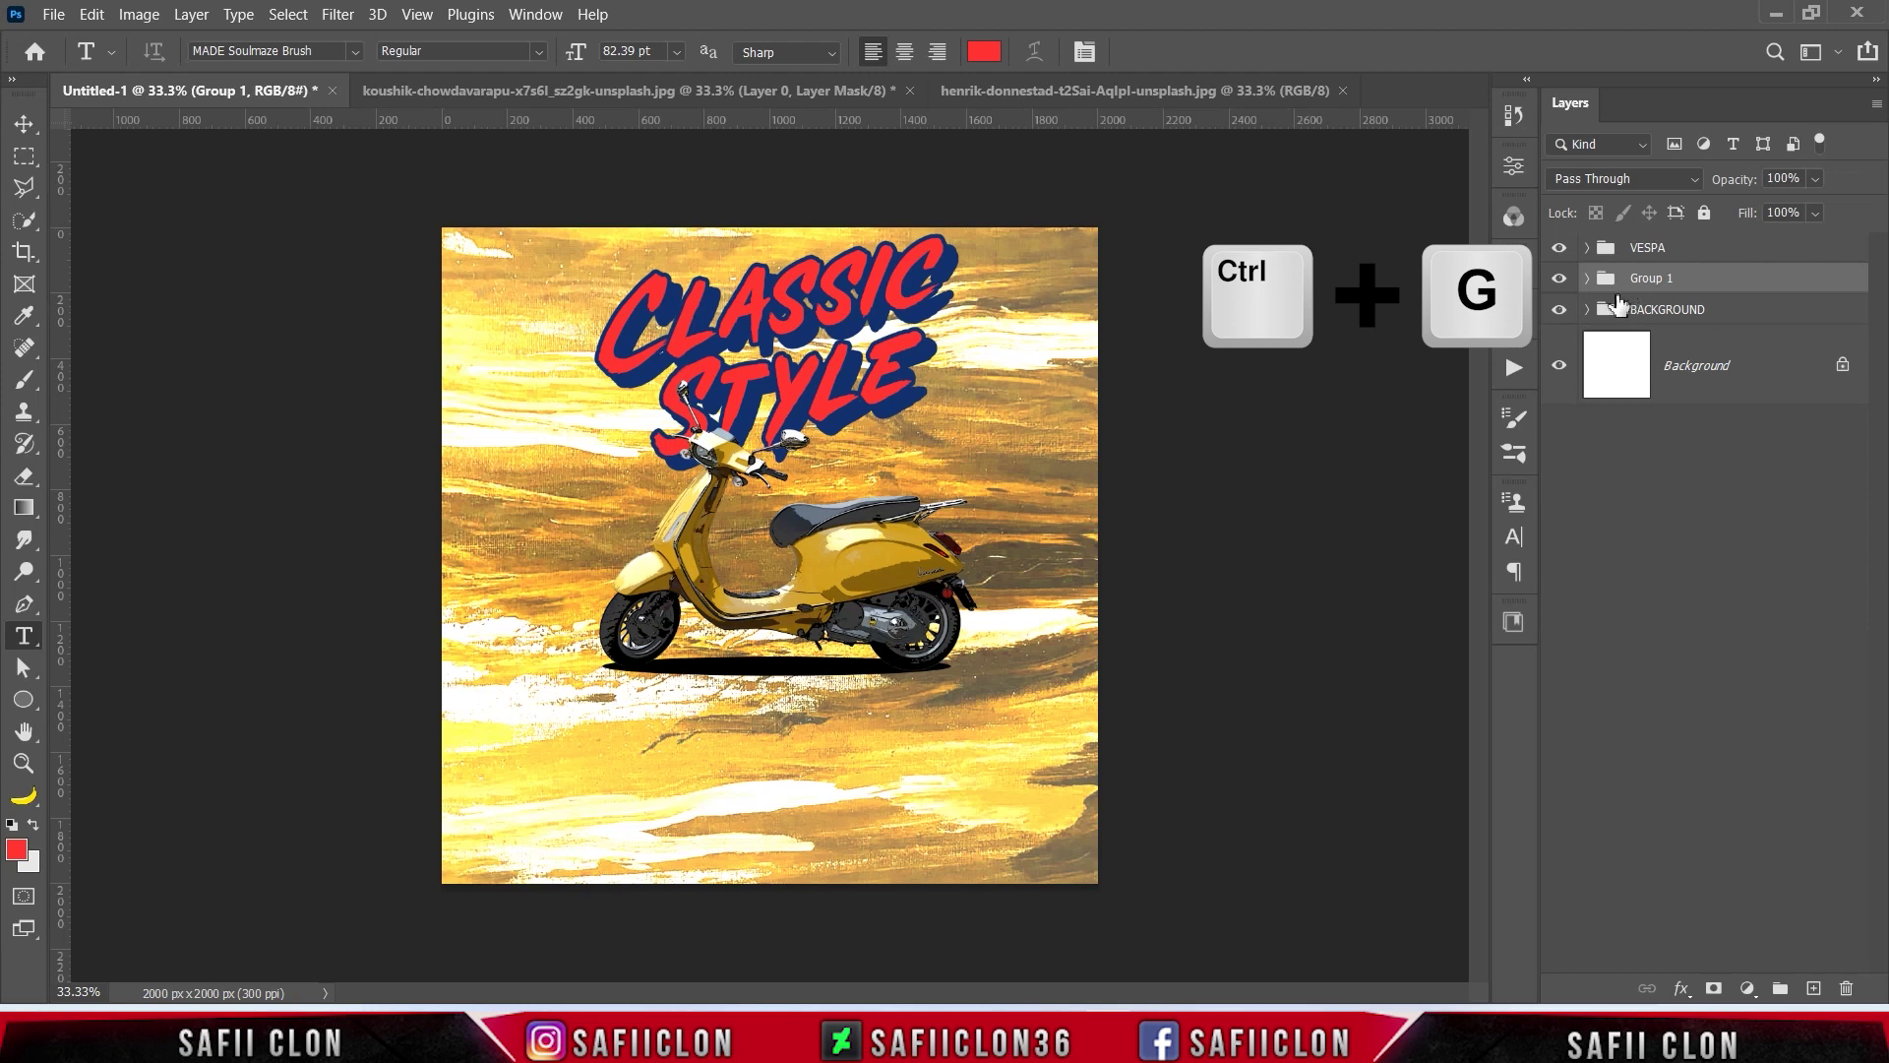
pyautogui.doubleClick(1663, 281)
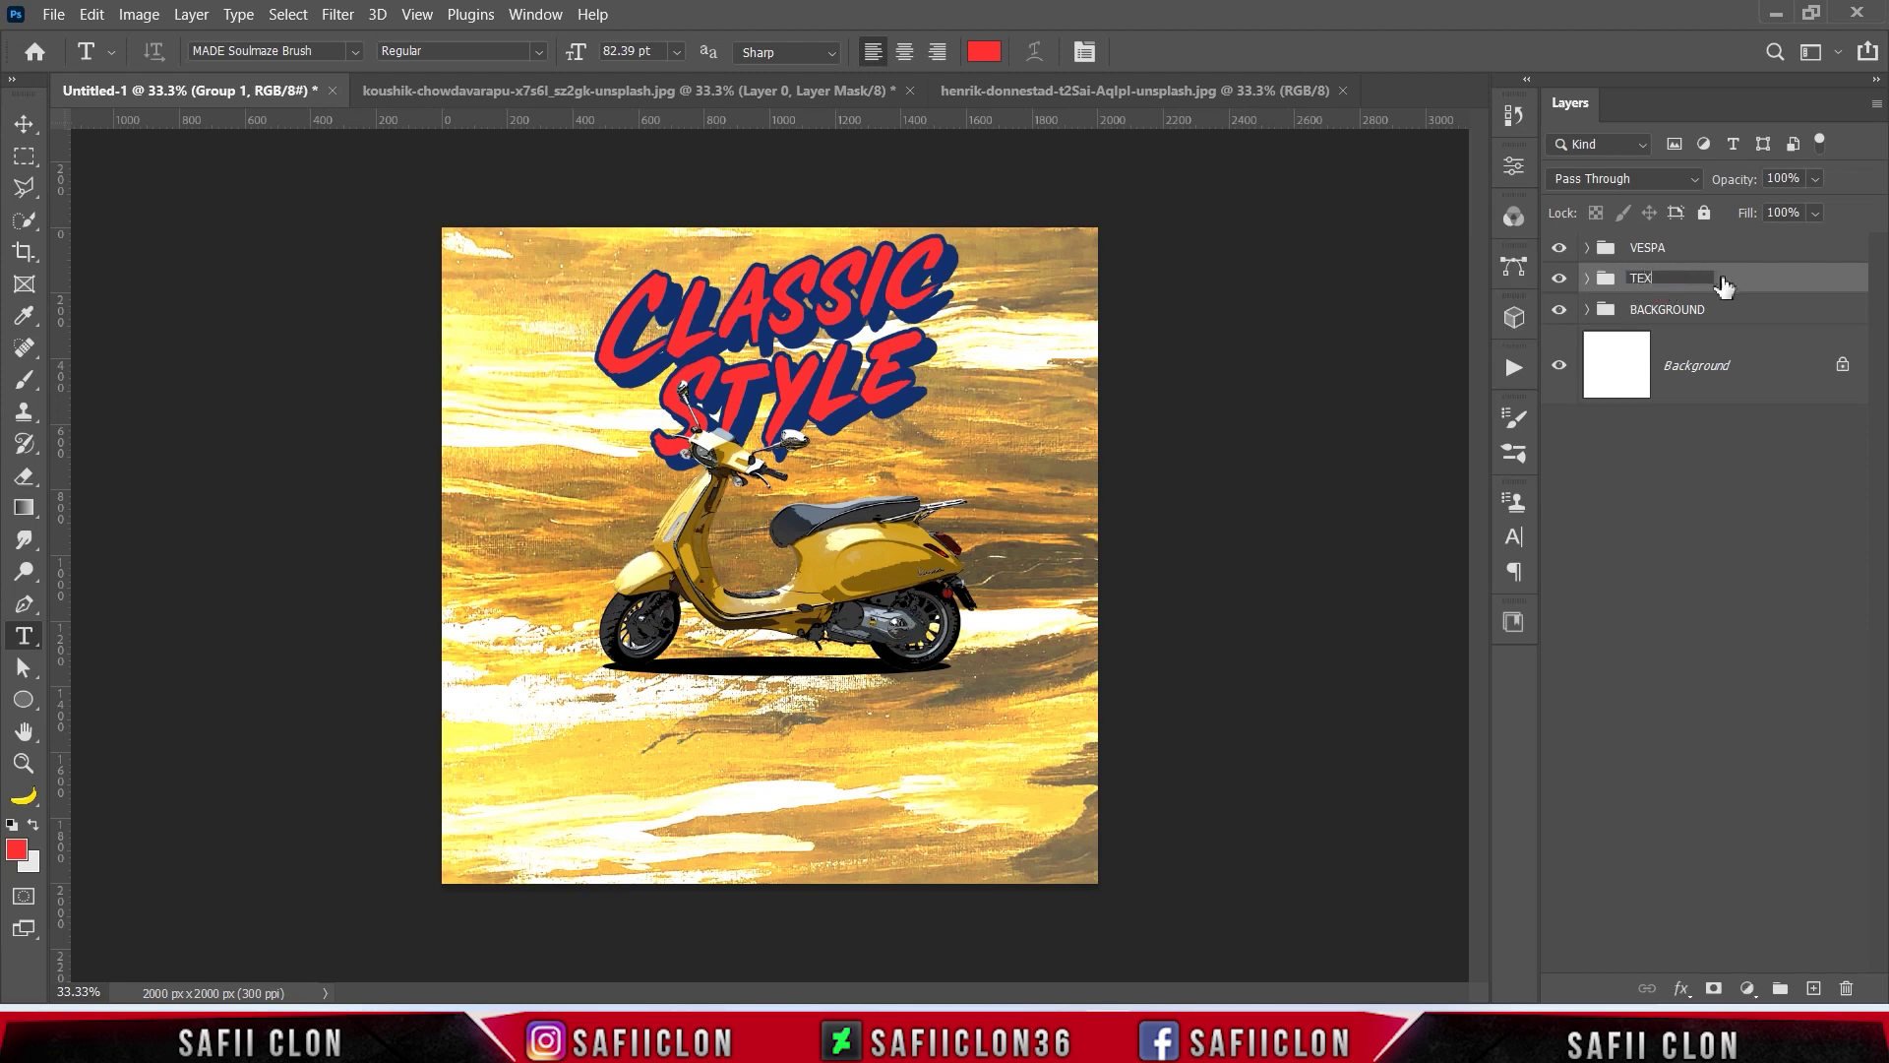
pyautogui.click(1744, 286)
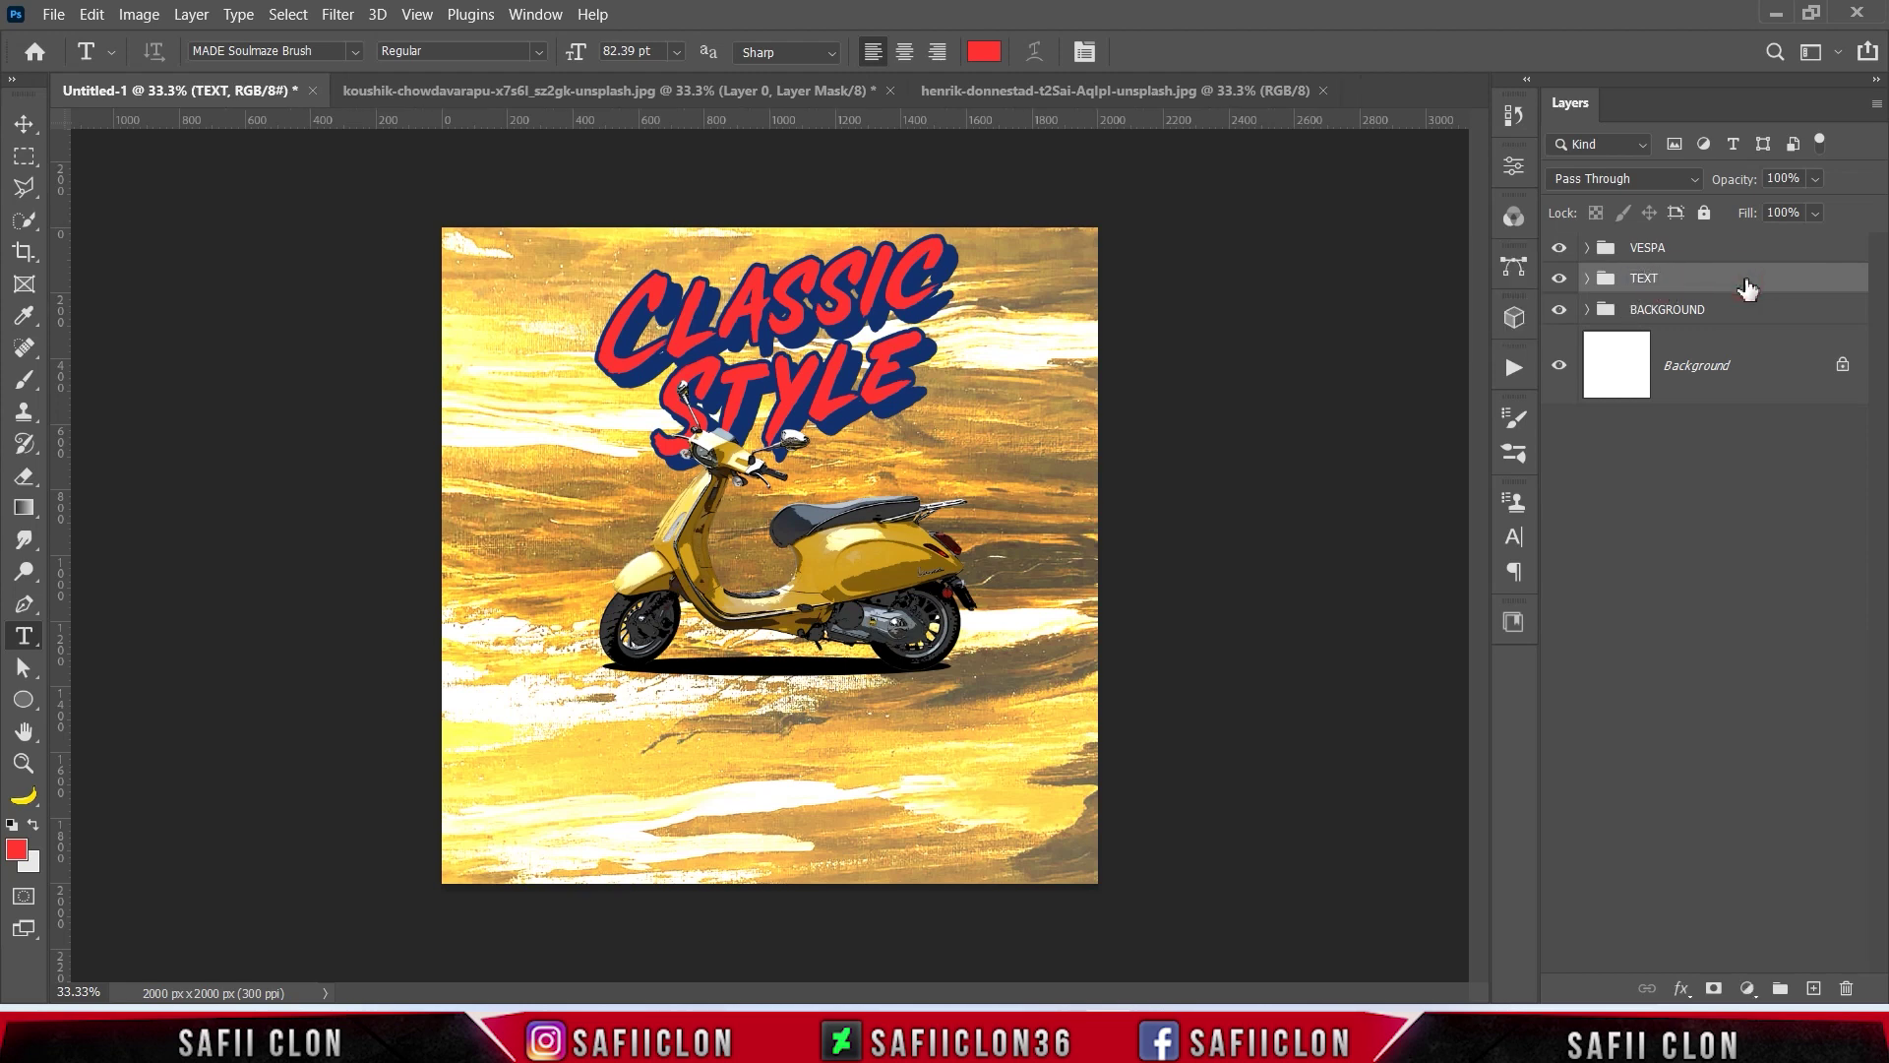
# Step: Clip an Exposure adjustment to the TEXT group with exposure -0.16, offset +0.0212 and gamma 1.06, and compare before and after
pyautogui.click(1748, 987)
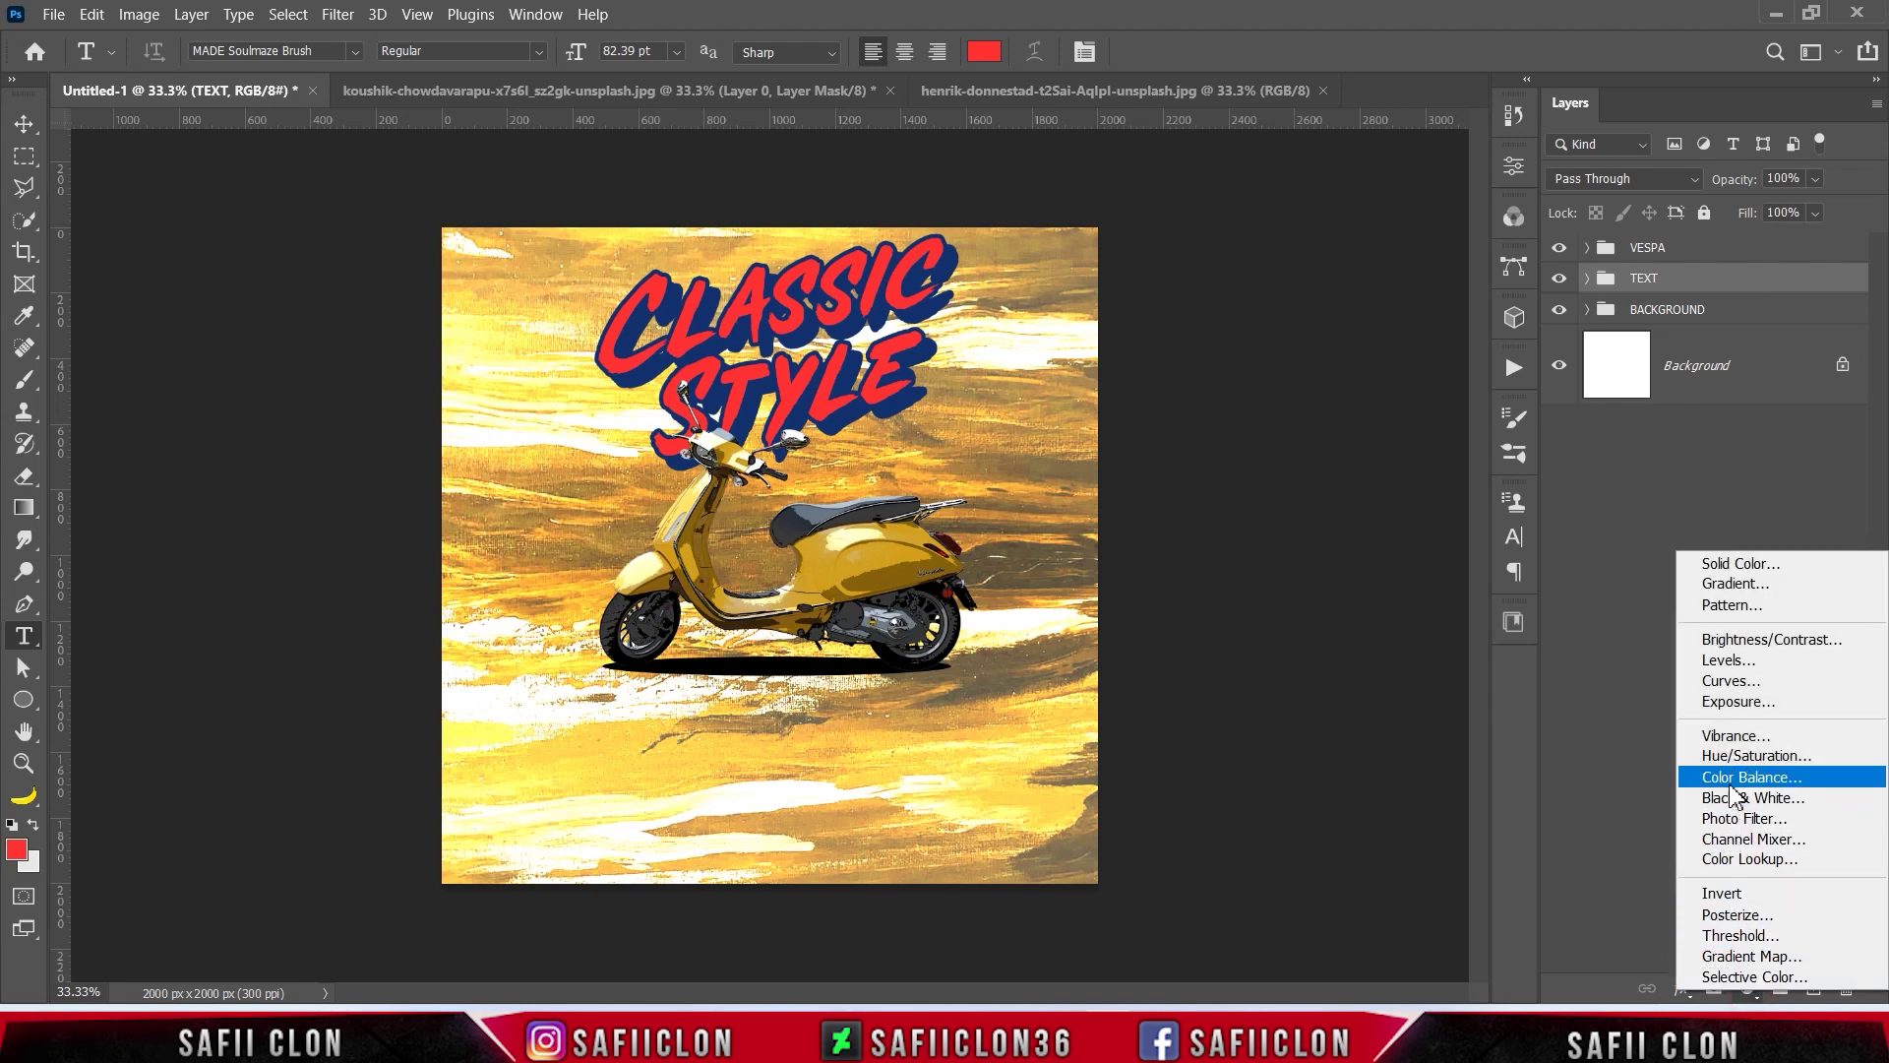
pyautogui.click(1735, 701)
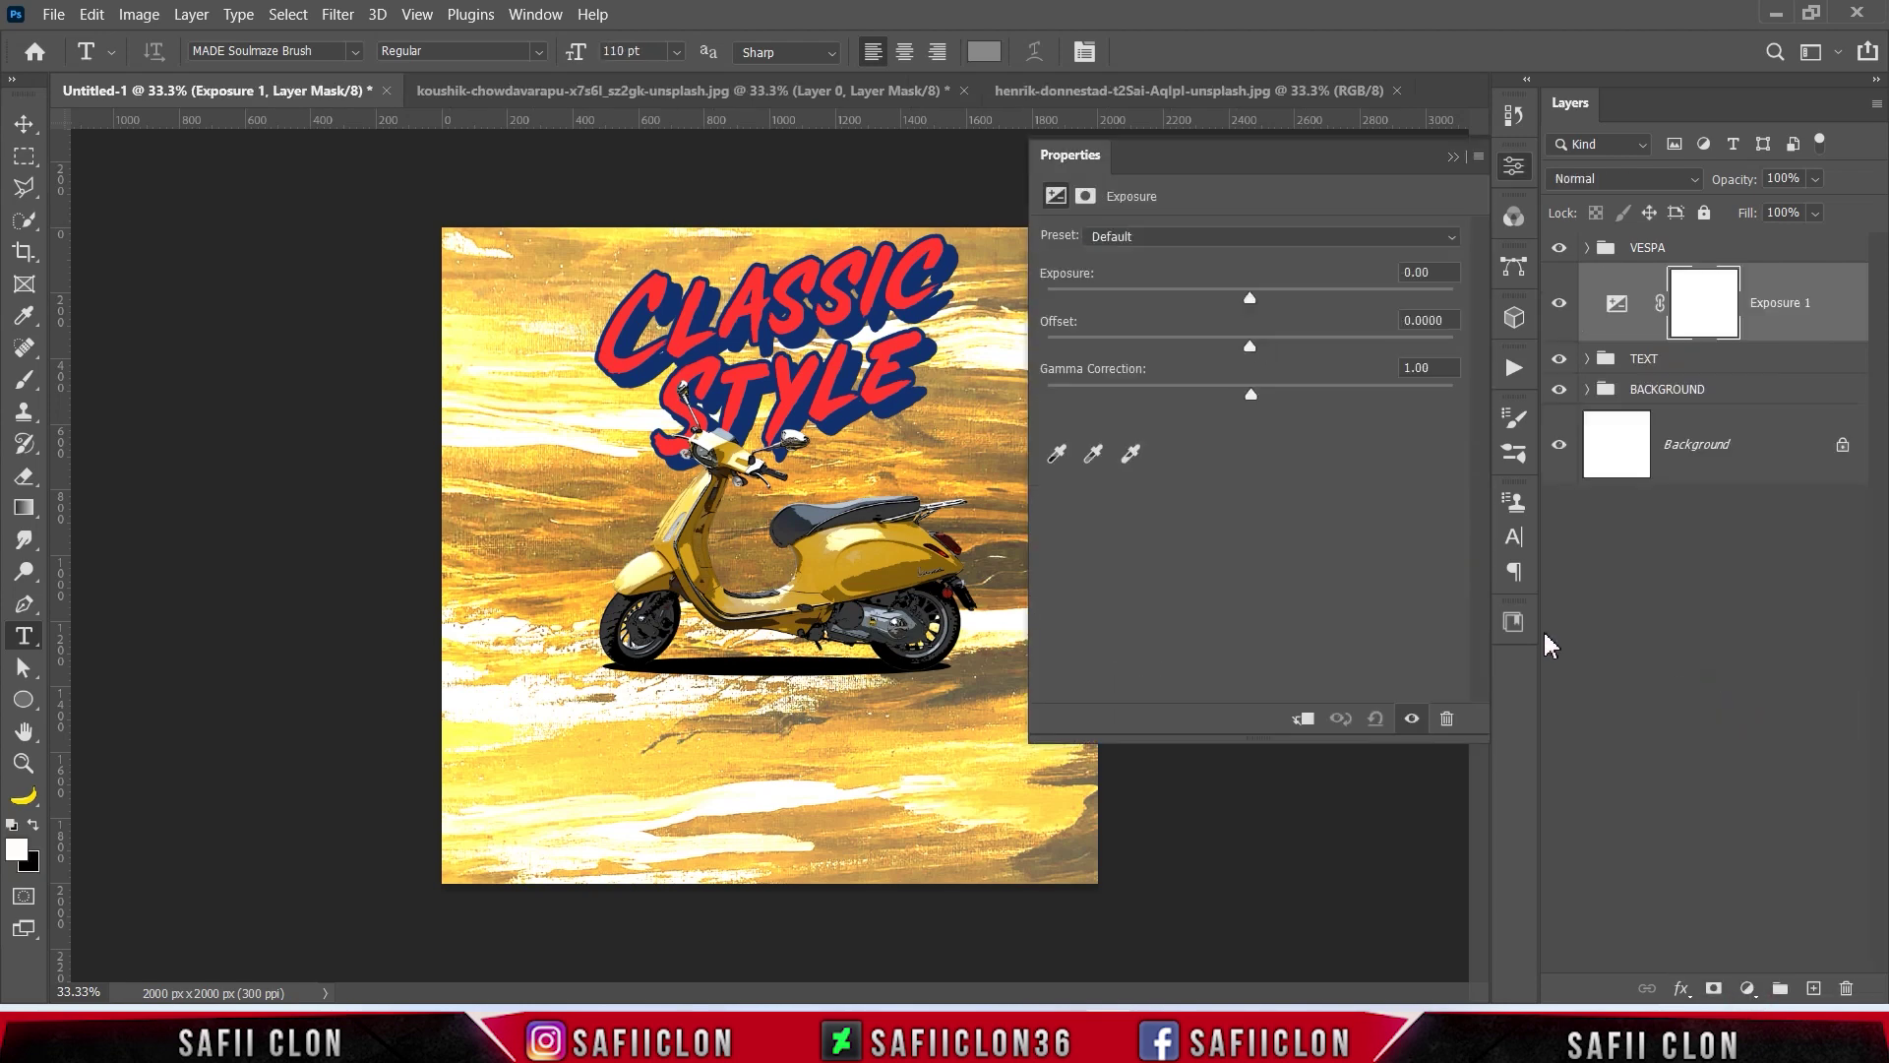
pyautogui.click(1301, 718)
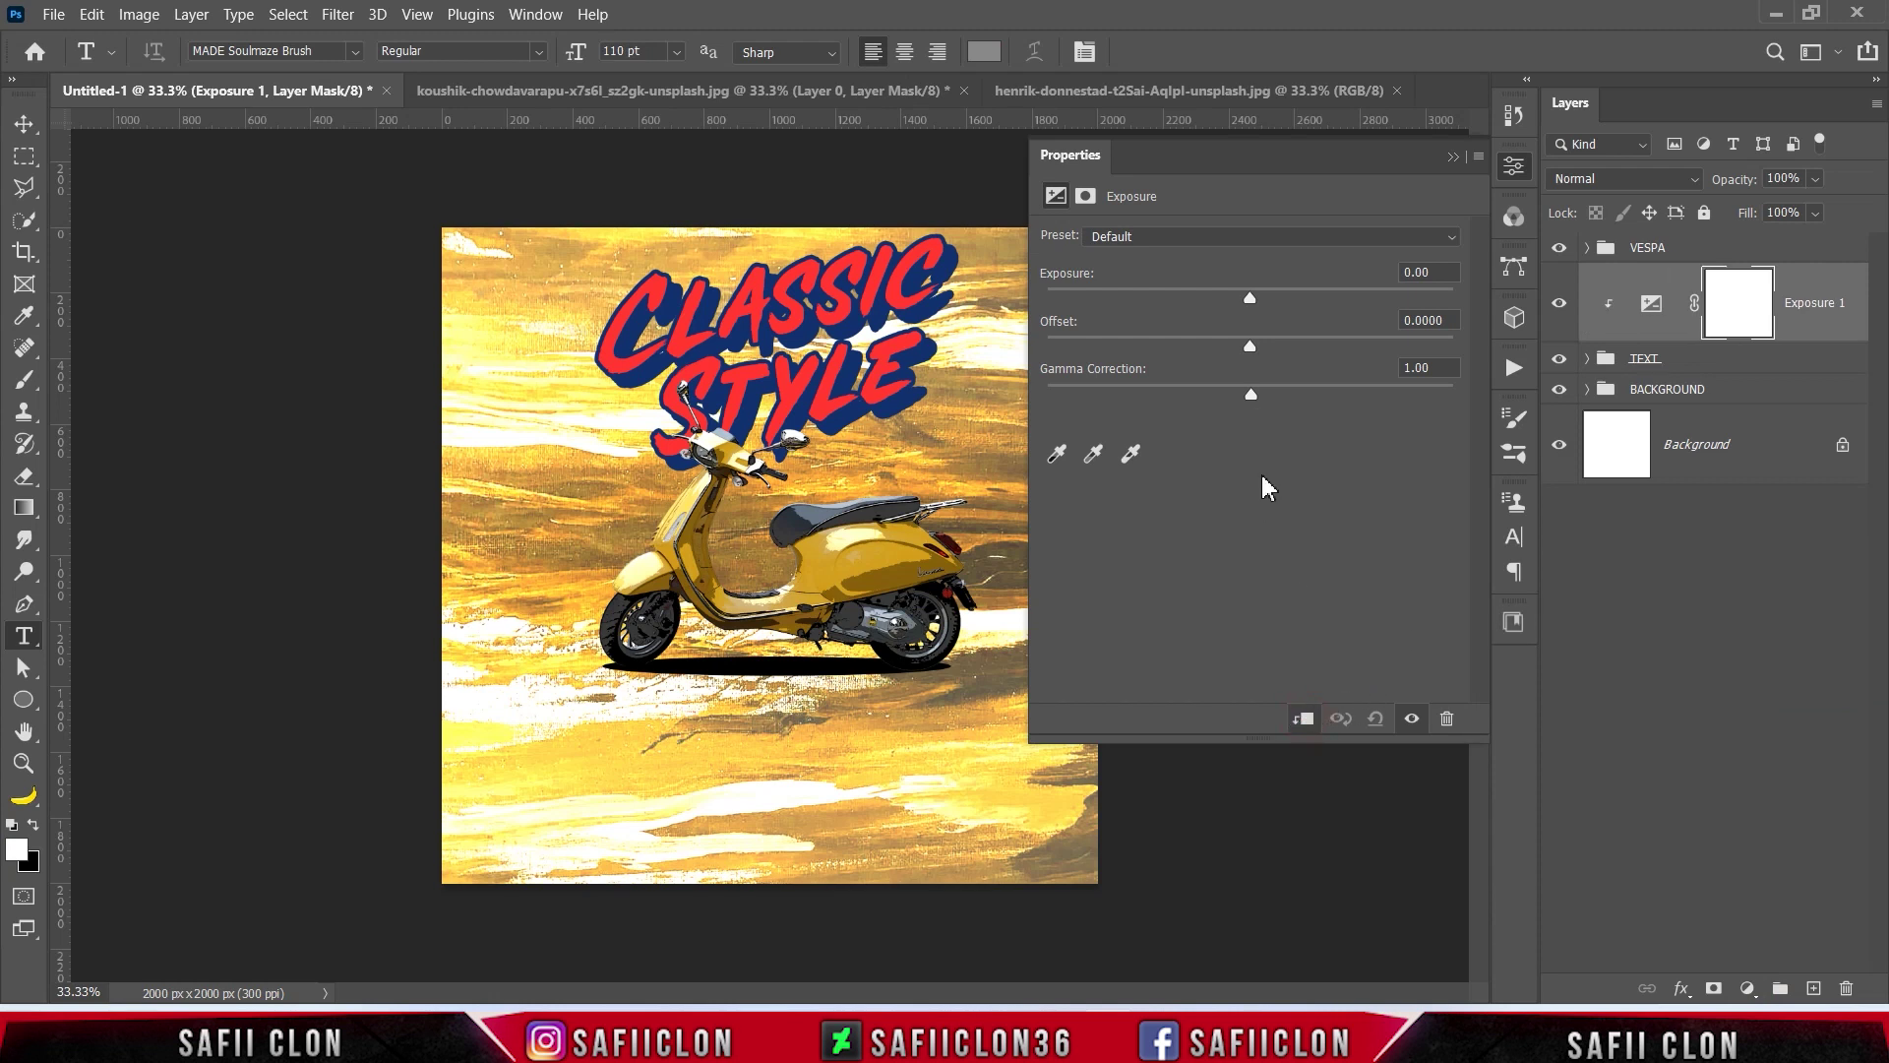
pyautogui.moveTo(1246, 298); pyautogui.dragTo(1256, 343)
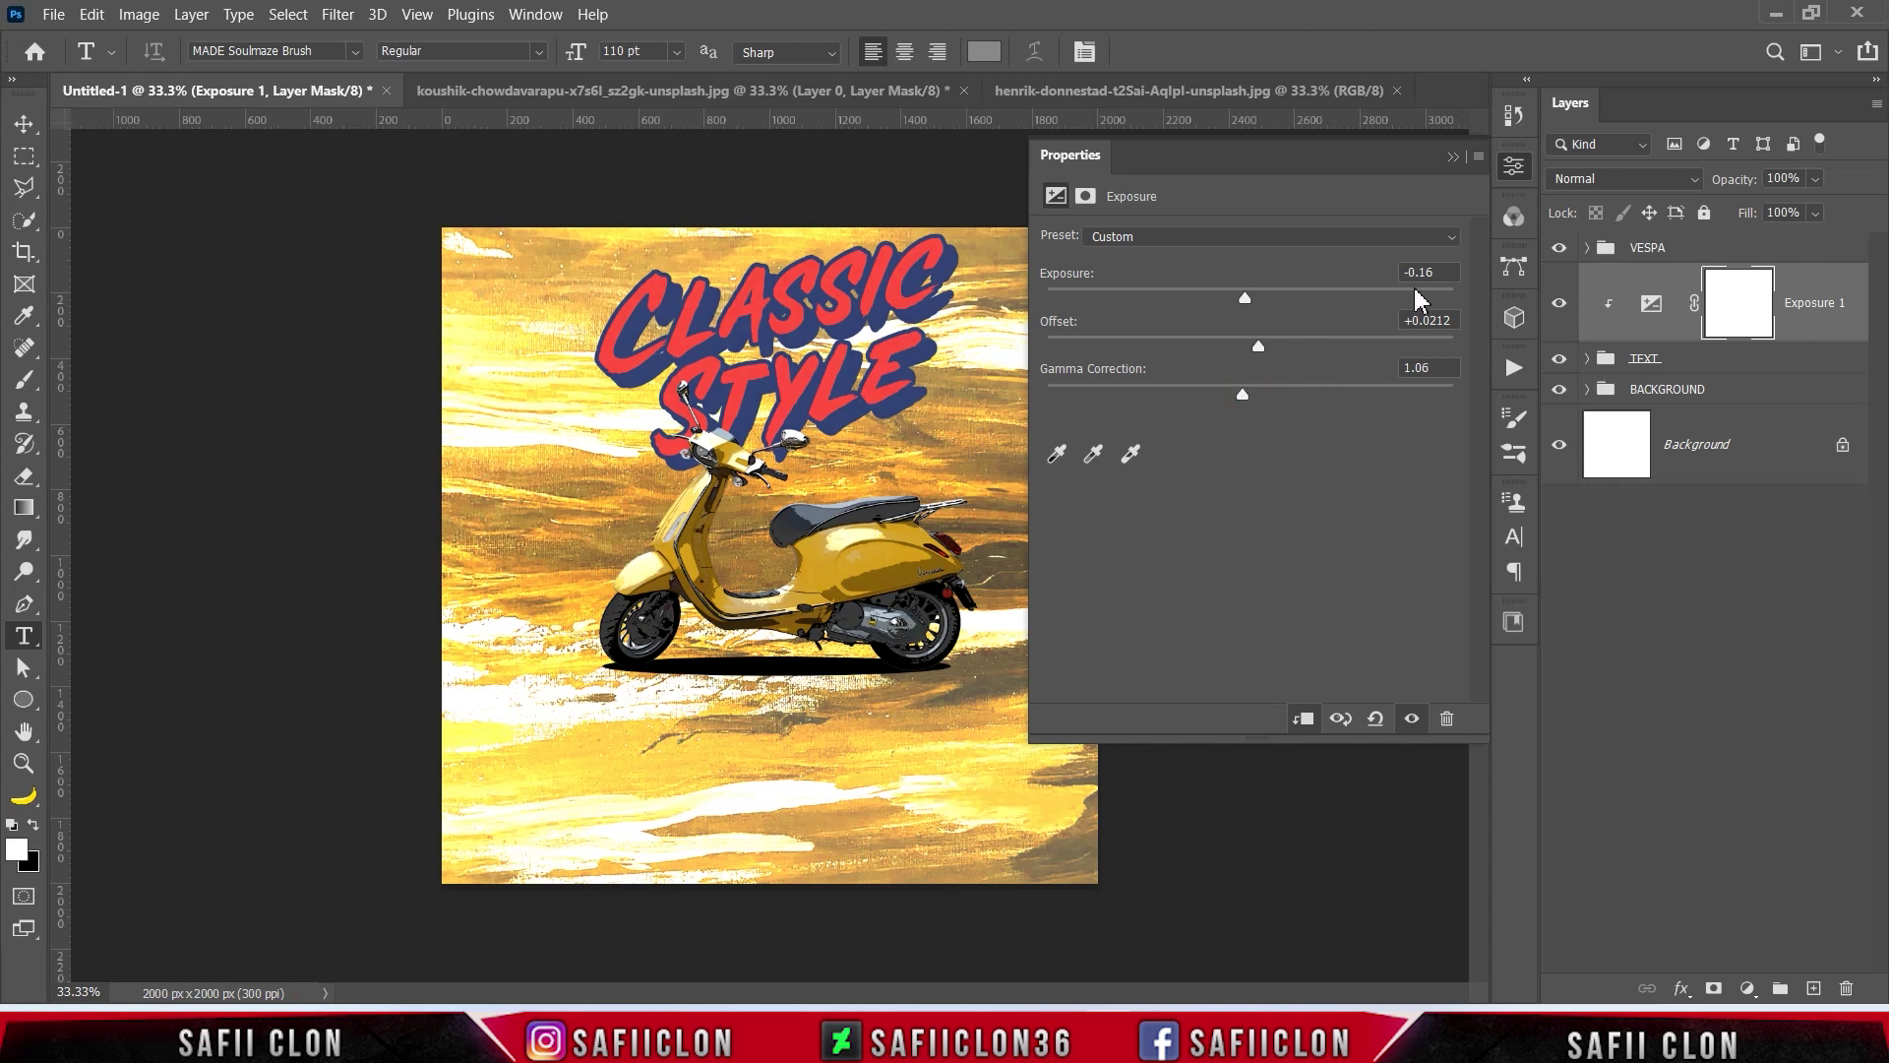
pyautogui.click(1453, 158)
pyautogui.click(1560, 305)
pyautogui.click(1562, 307)
pyautogui.click(1562, 307)
pyautogui.click(1562, 307)
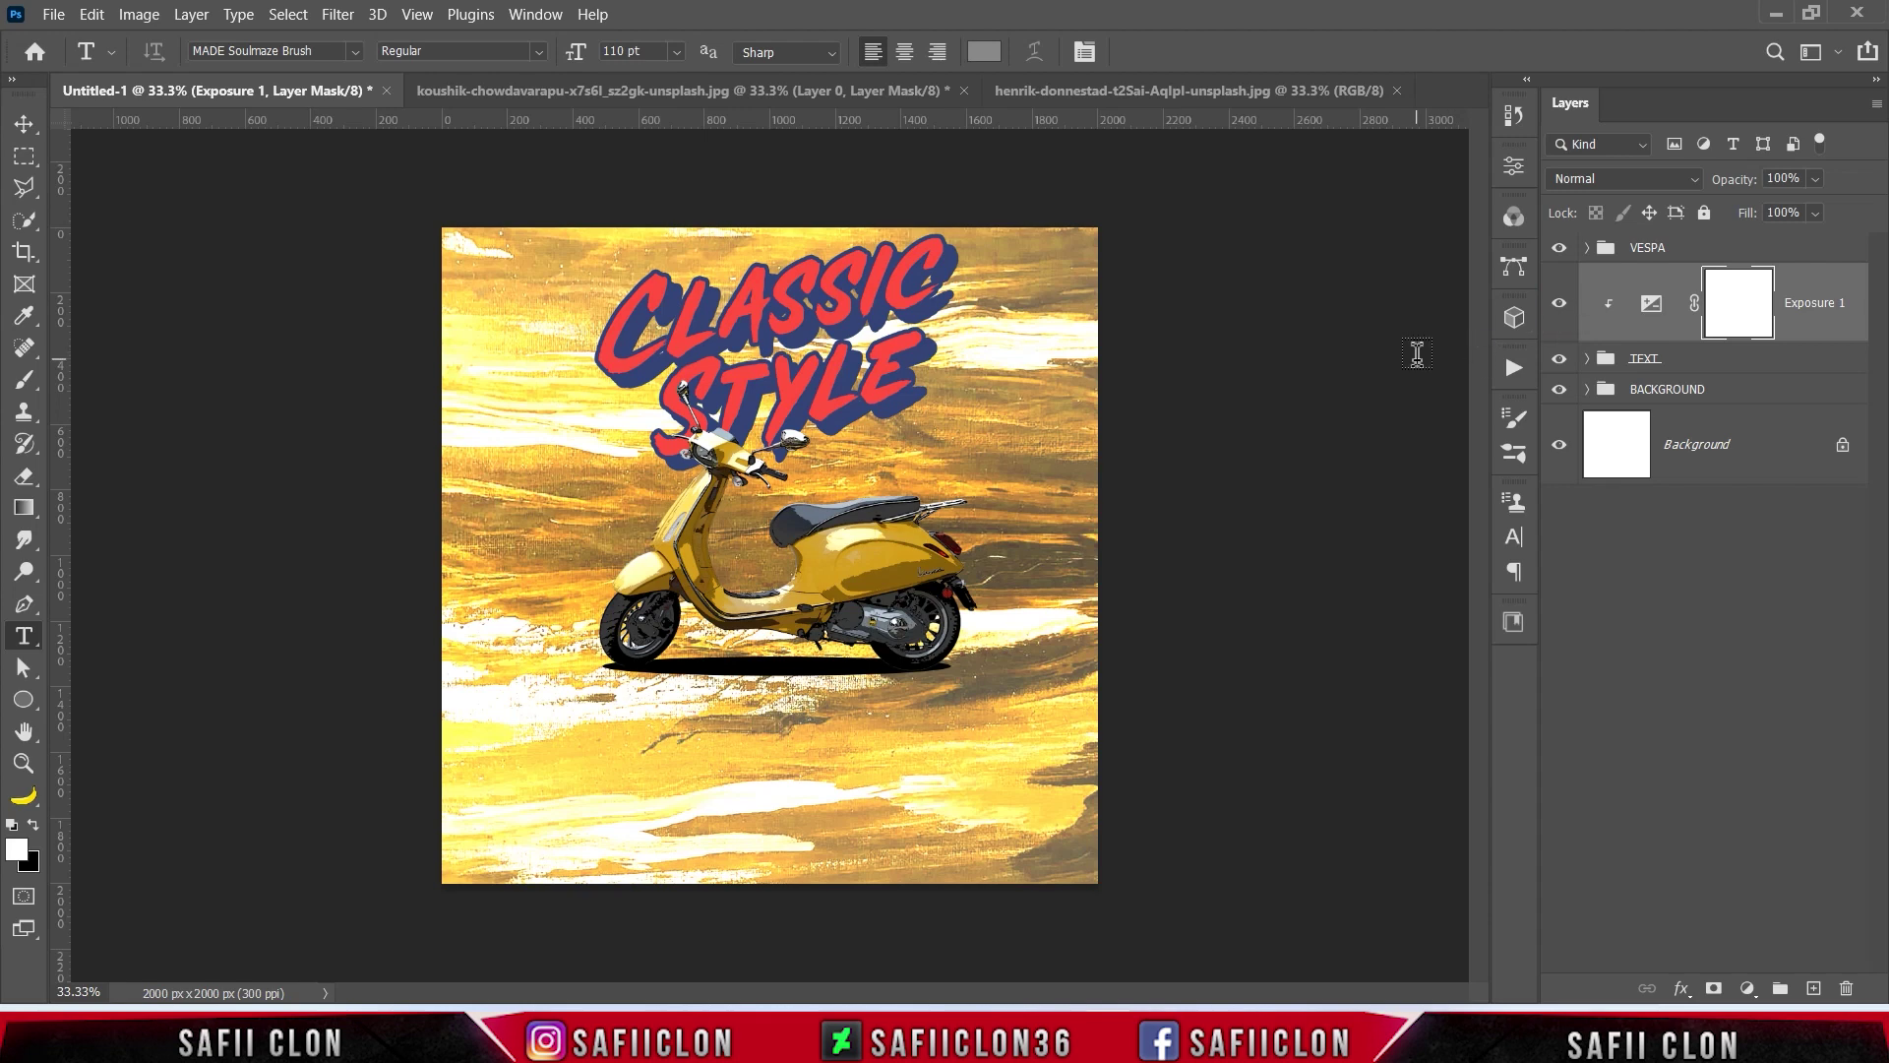
# Step: Select the VESPA group and open the dark blue grainy texture image from the Classic Style folder
pyautogui.click(1758, 254)
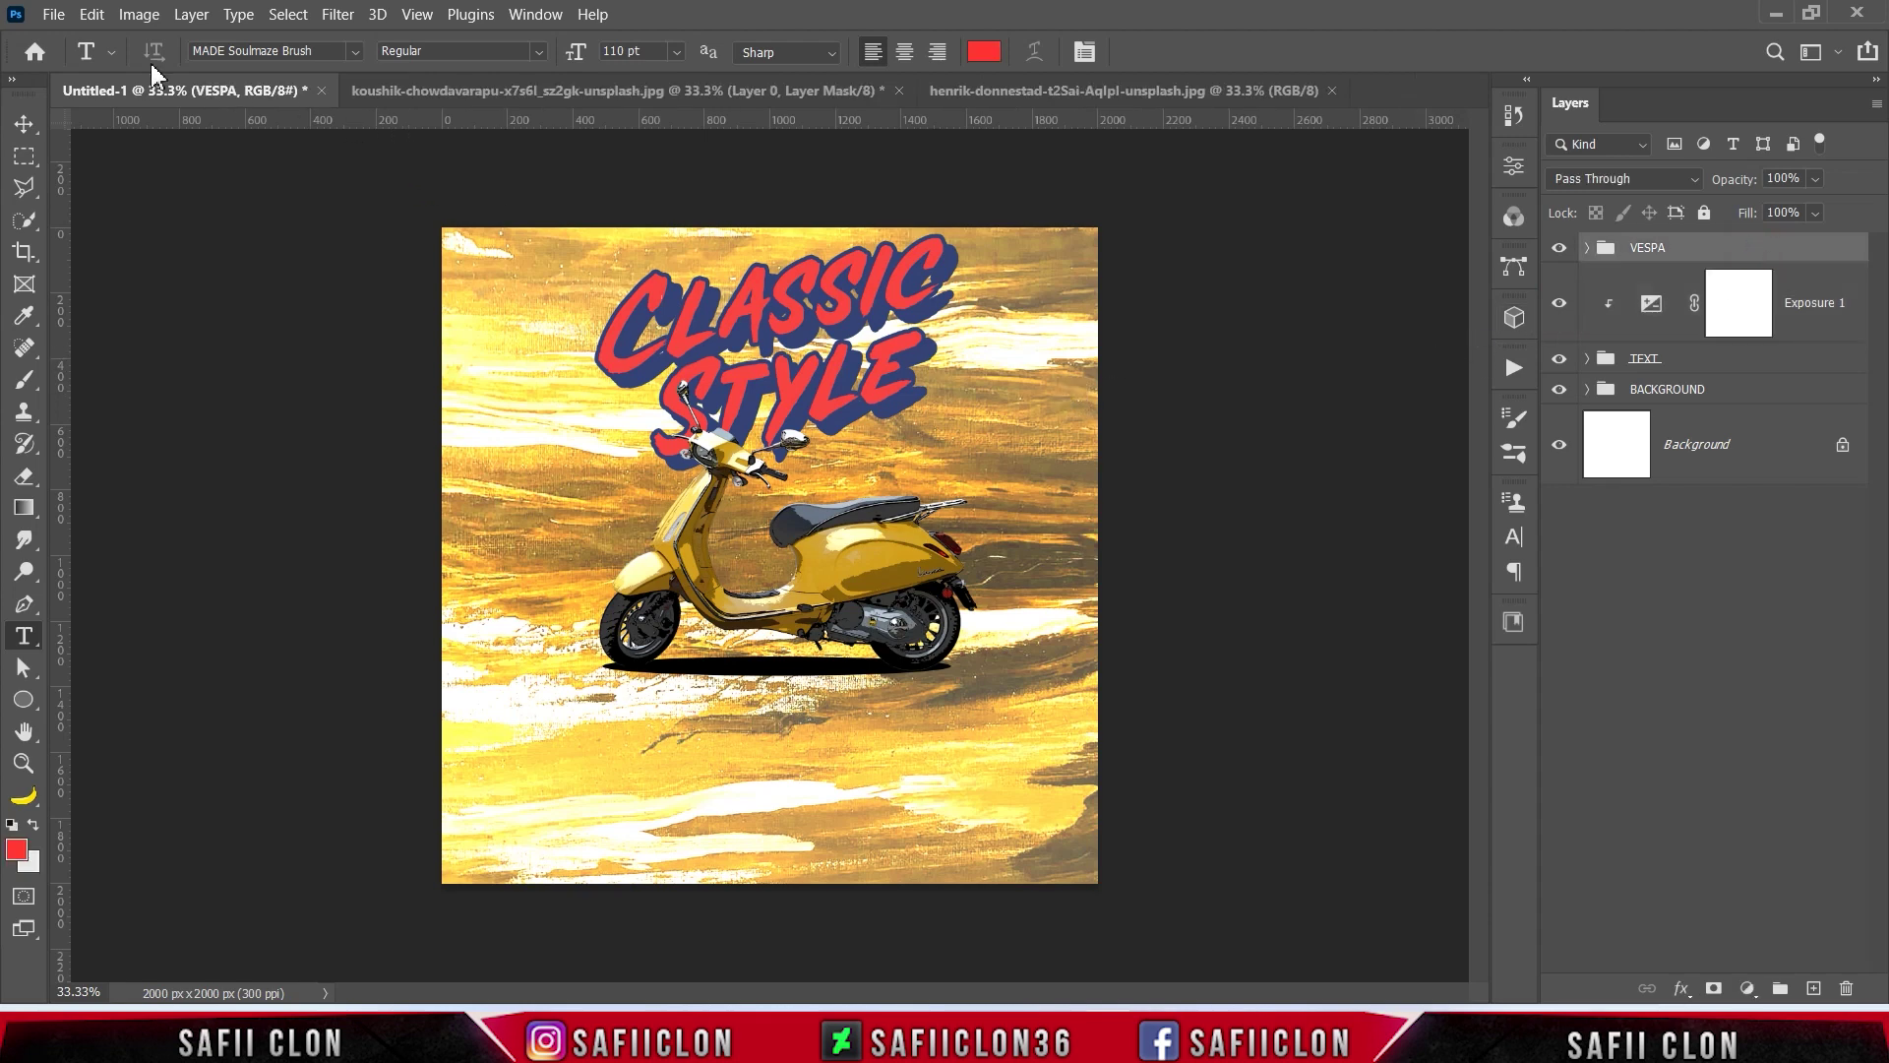
pyautogui.click(52, 16)
pyautogui.click(79, 62)
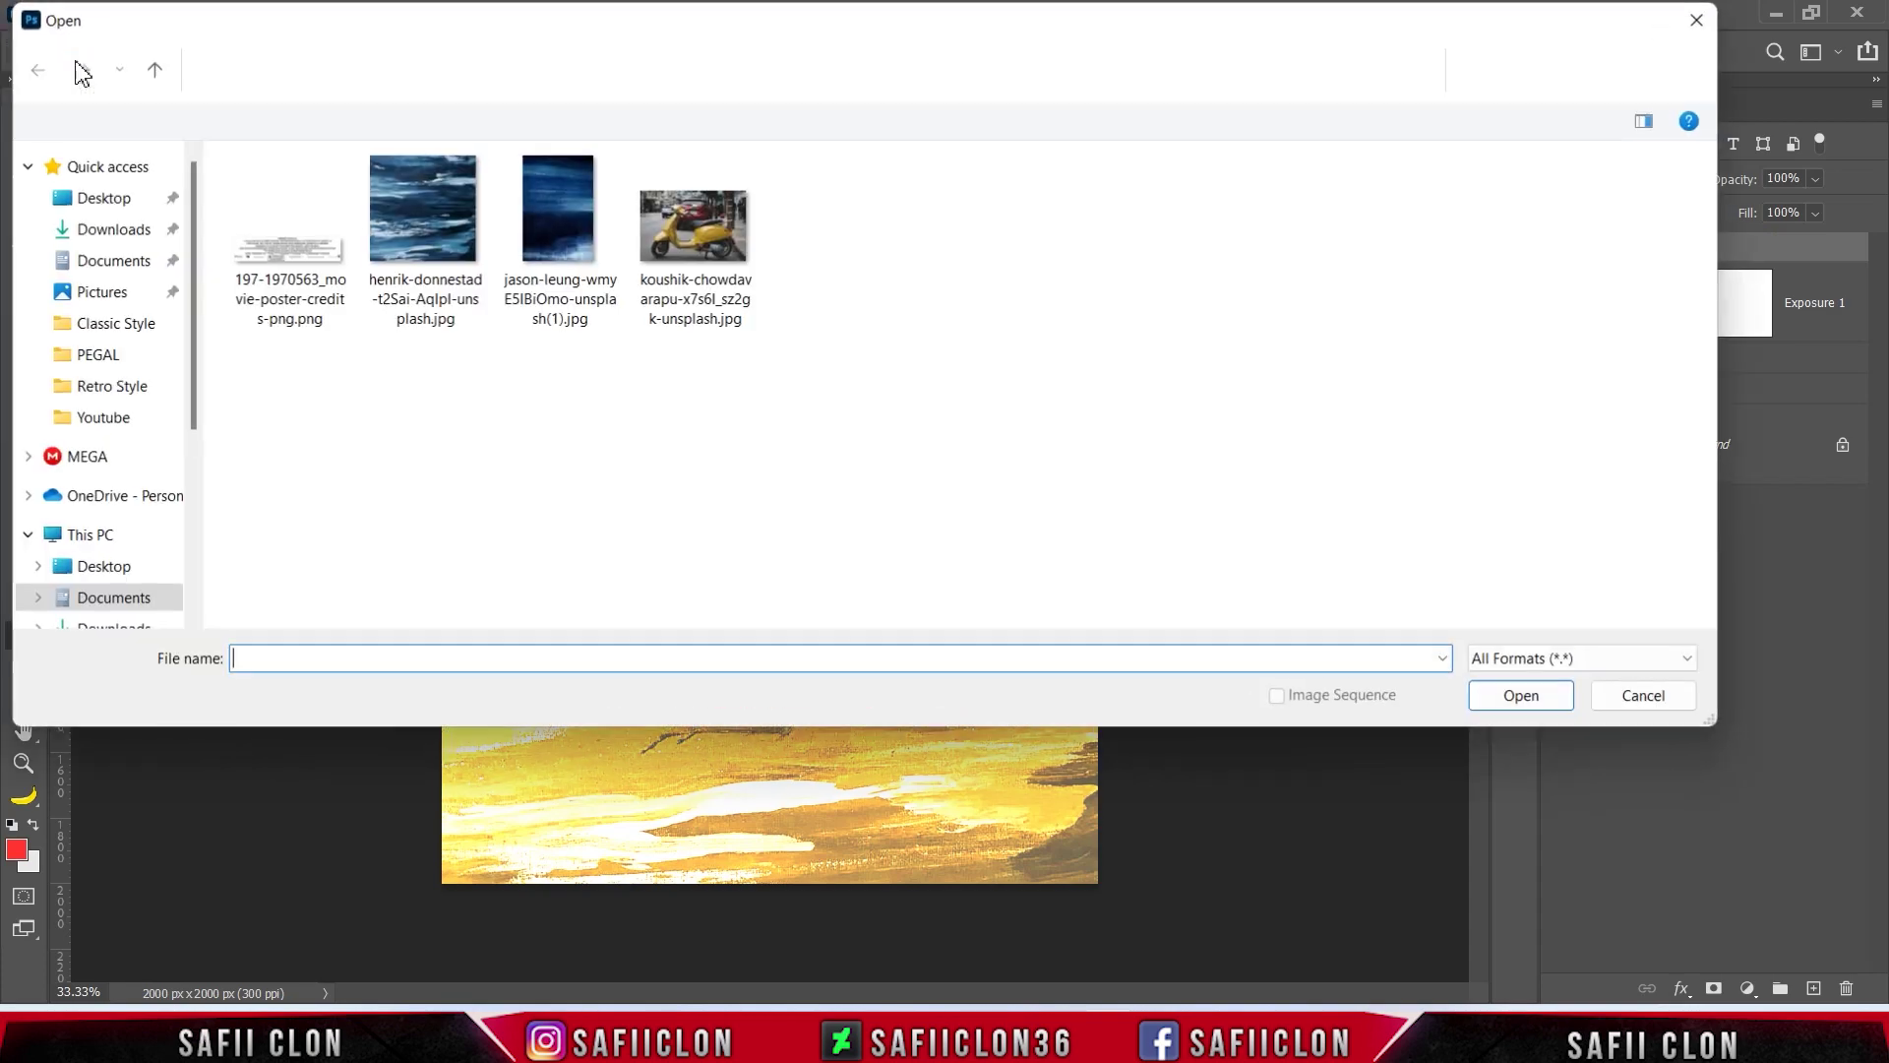
pyautogui.click(558, 233)
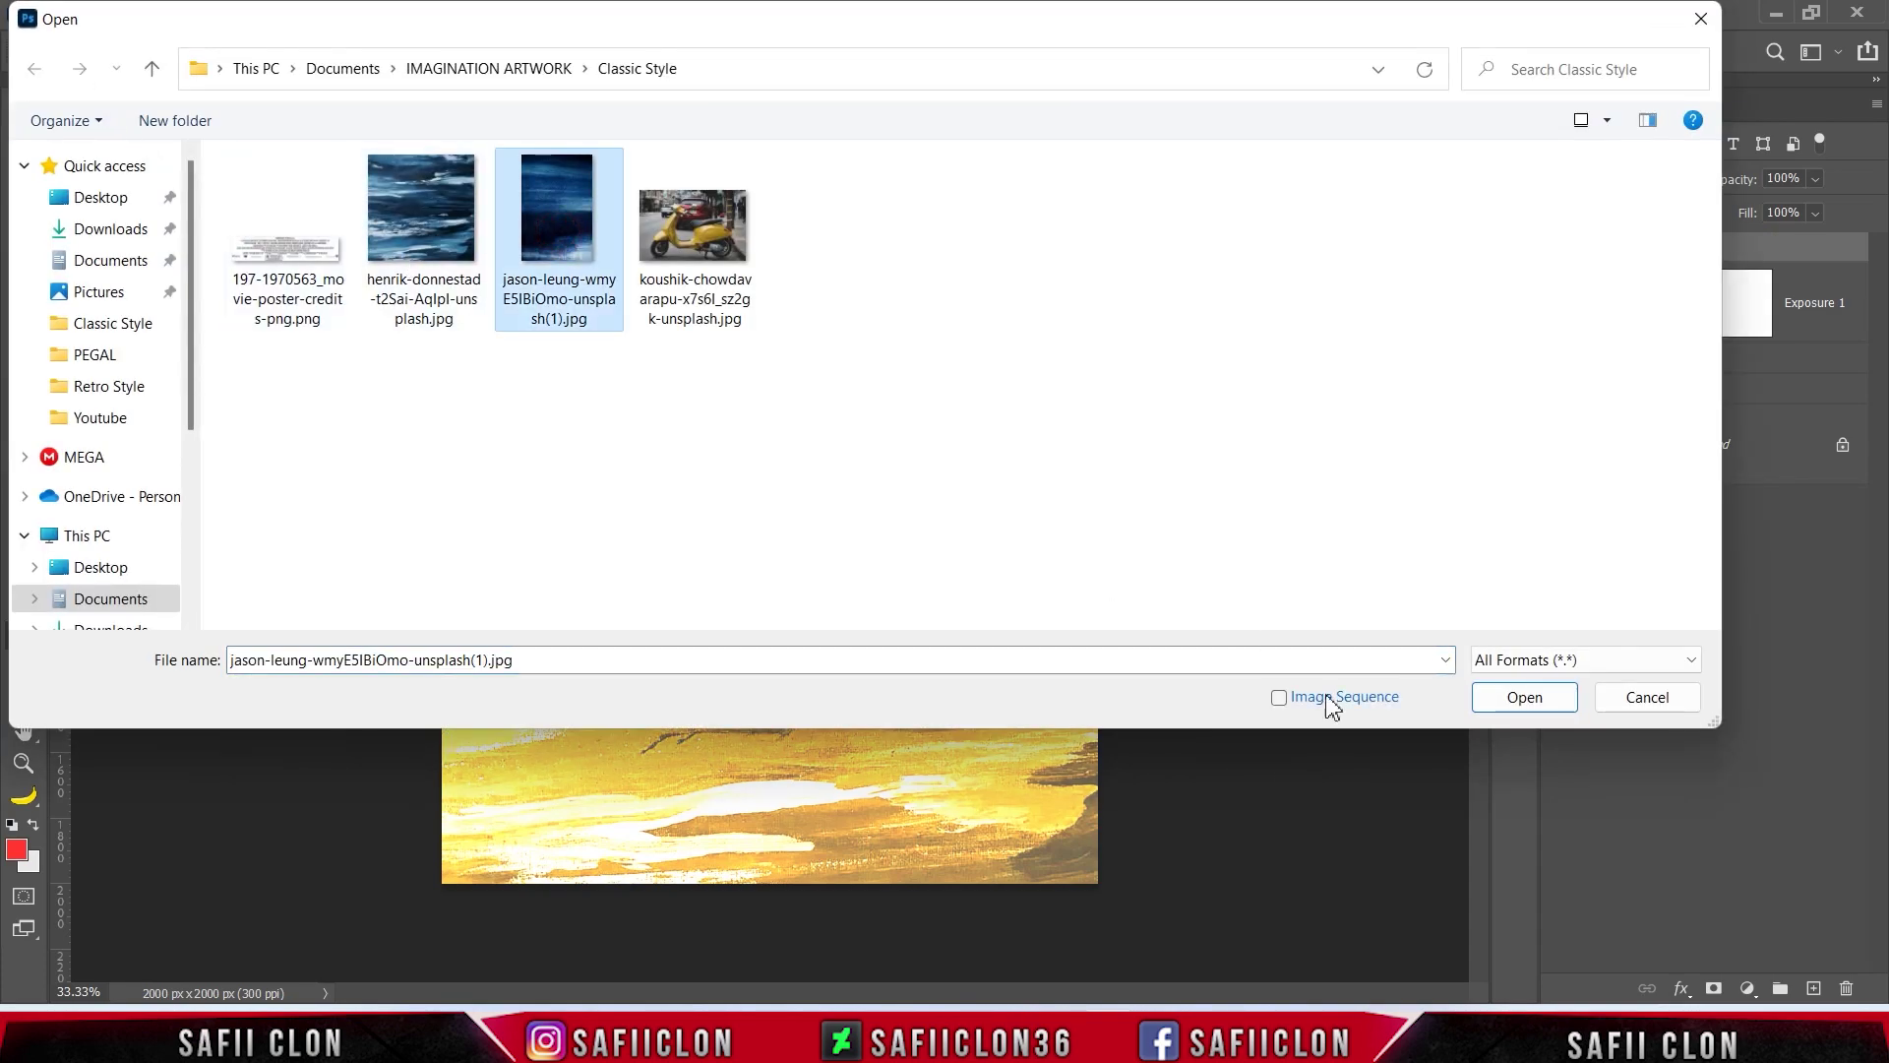
pyautogui.click(1521, 698)
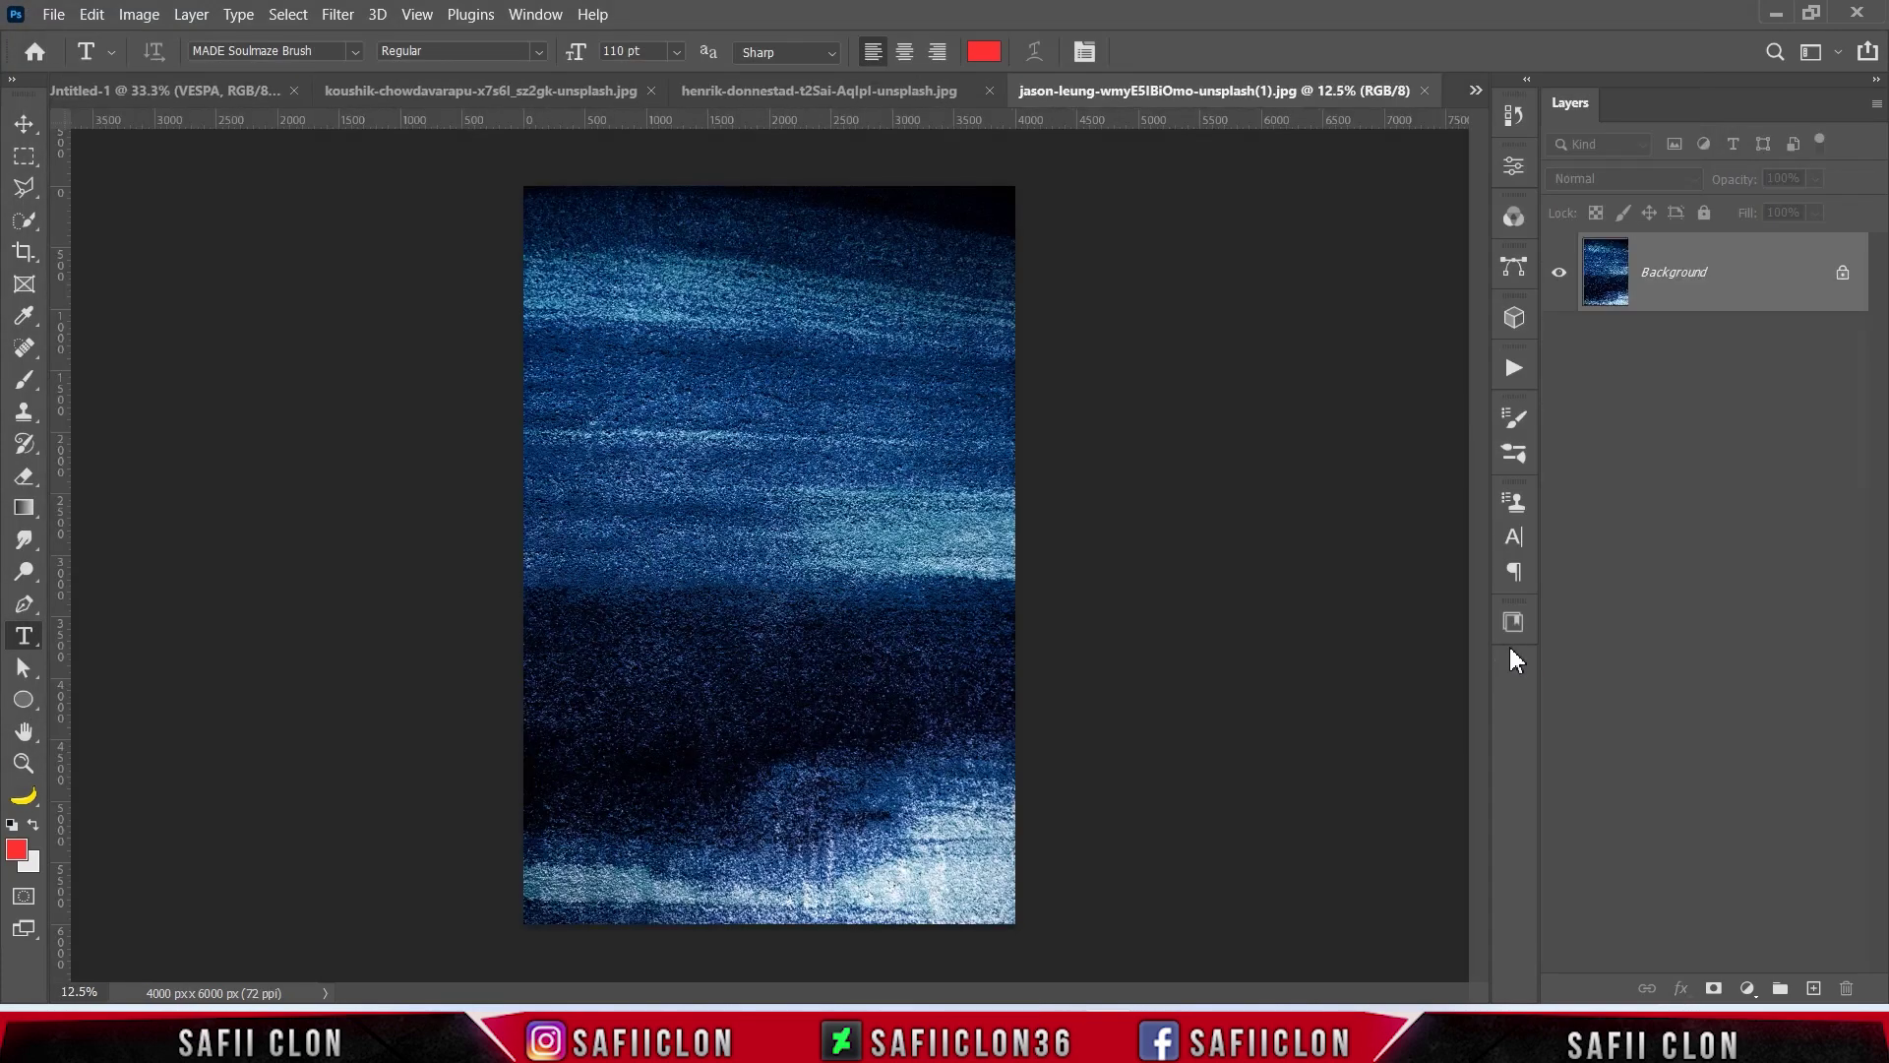
# Step: Bring the dark blue grainy texture into the poster document as the top layer and scale it to about 49.85% to span the canvas width
pyautogui.moveTo(1750, 285); pyautogui.dragTo(770, 436)
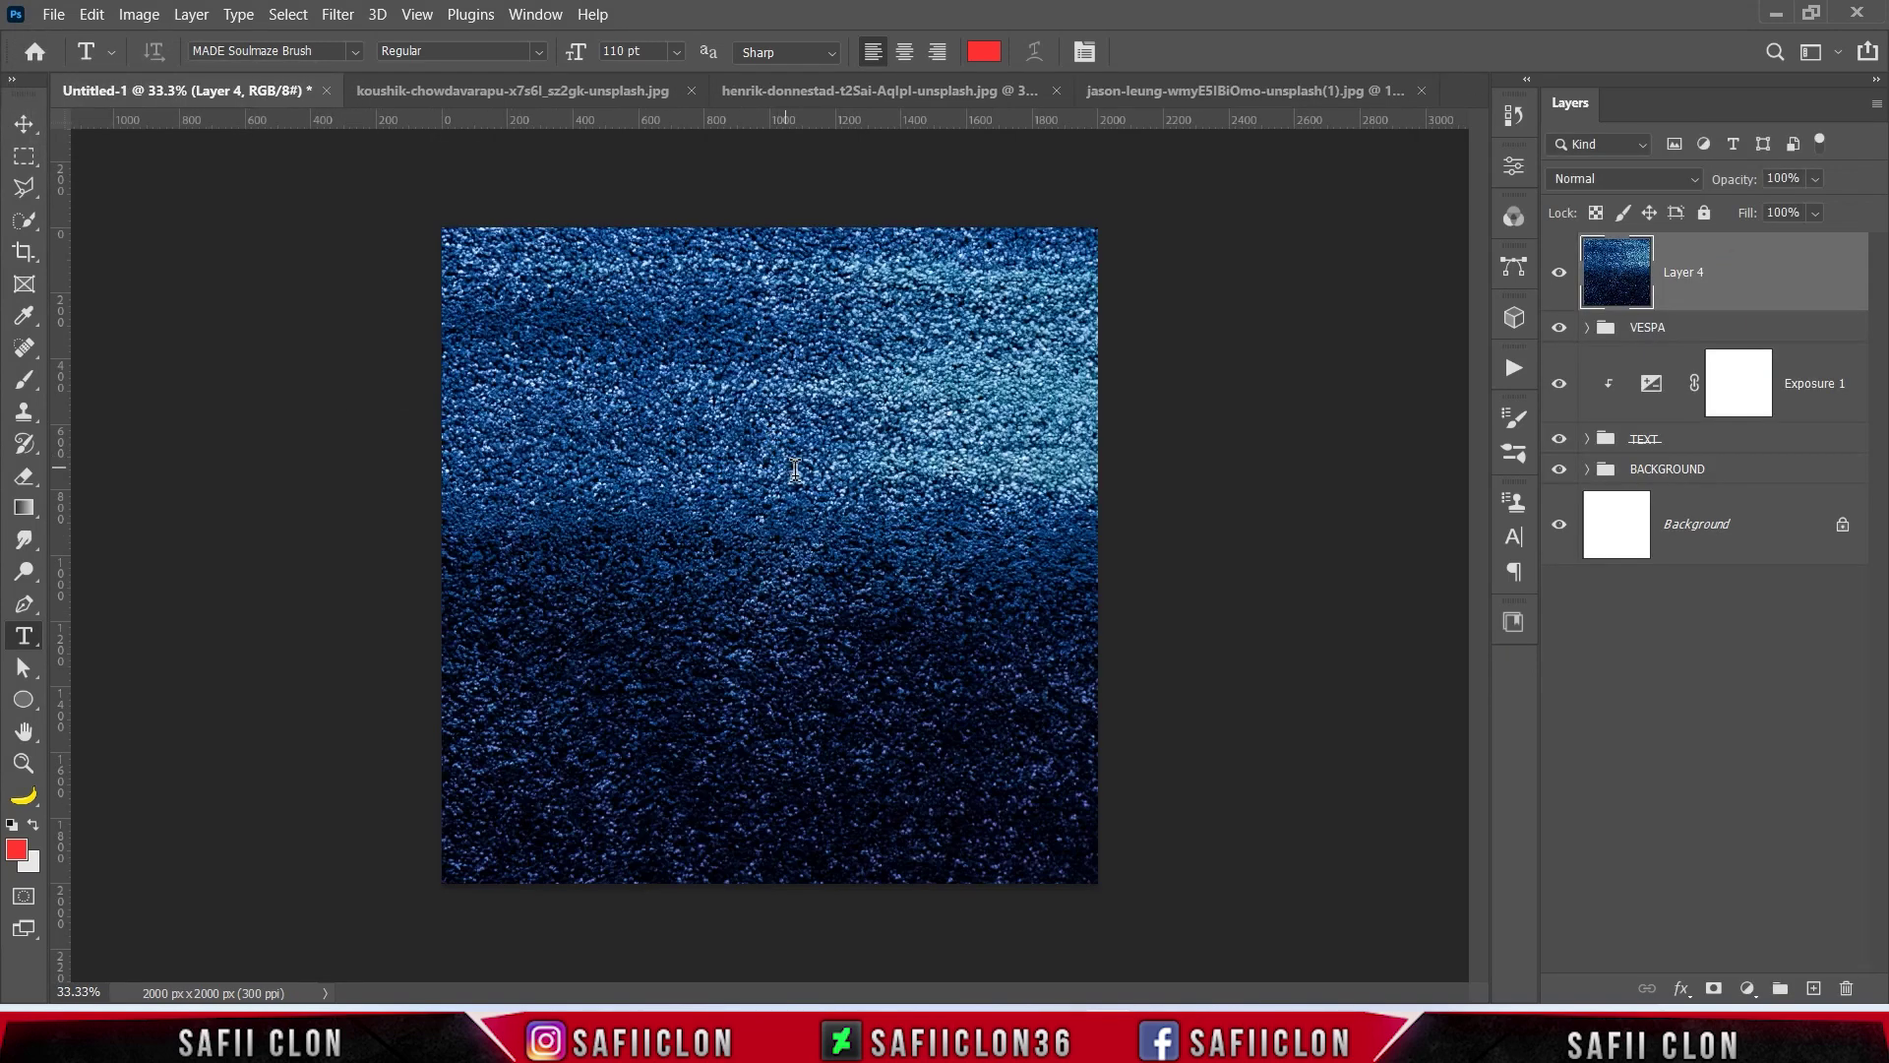
pyautogui.hotkey('ctrl', 't')
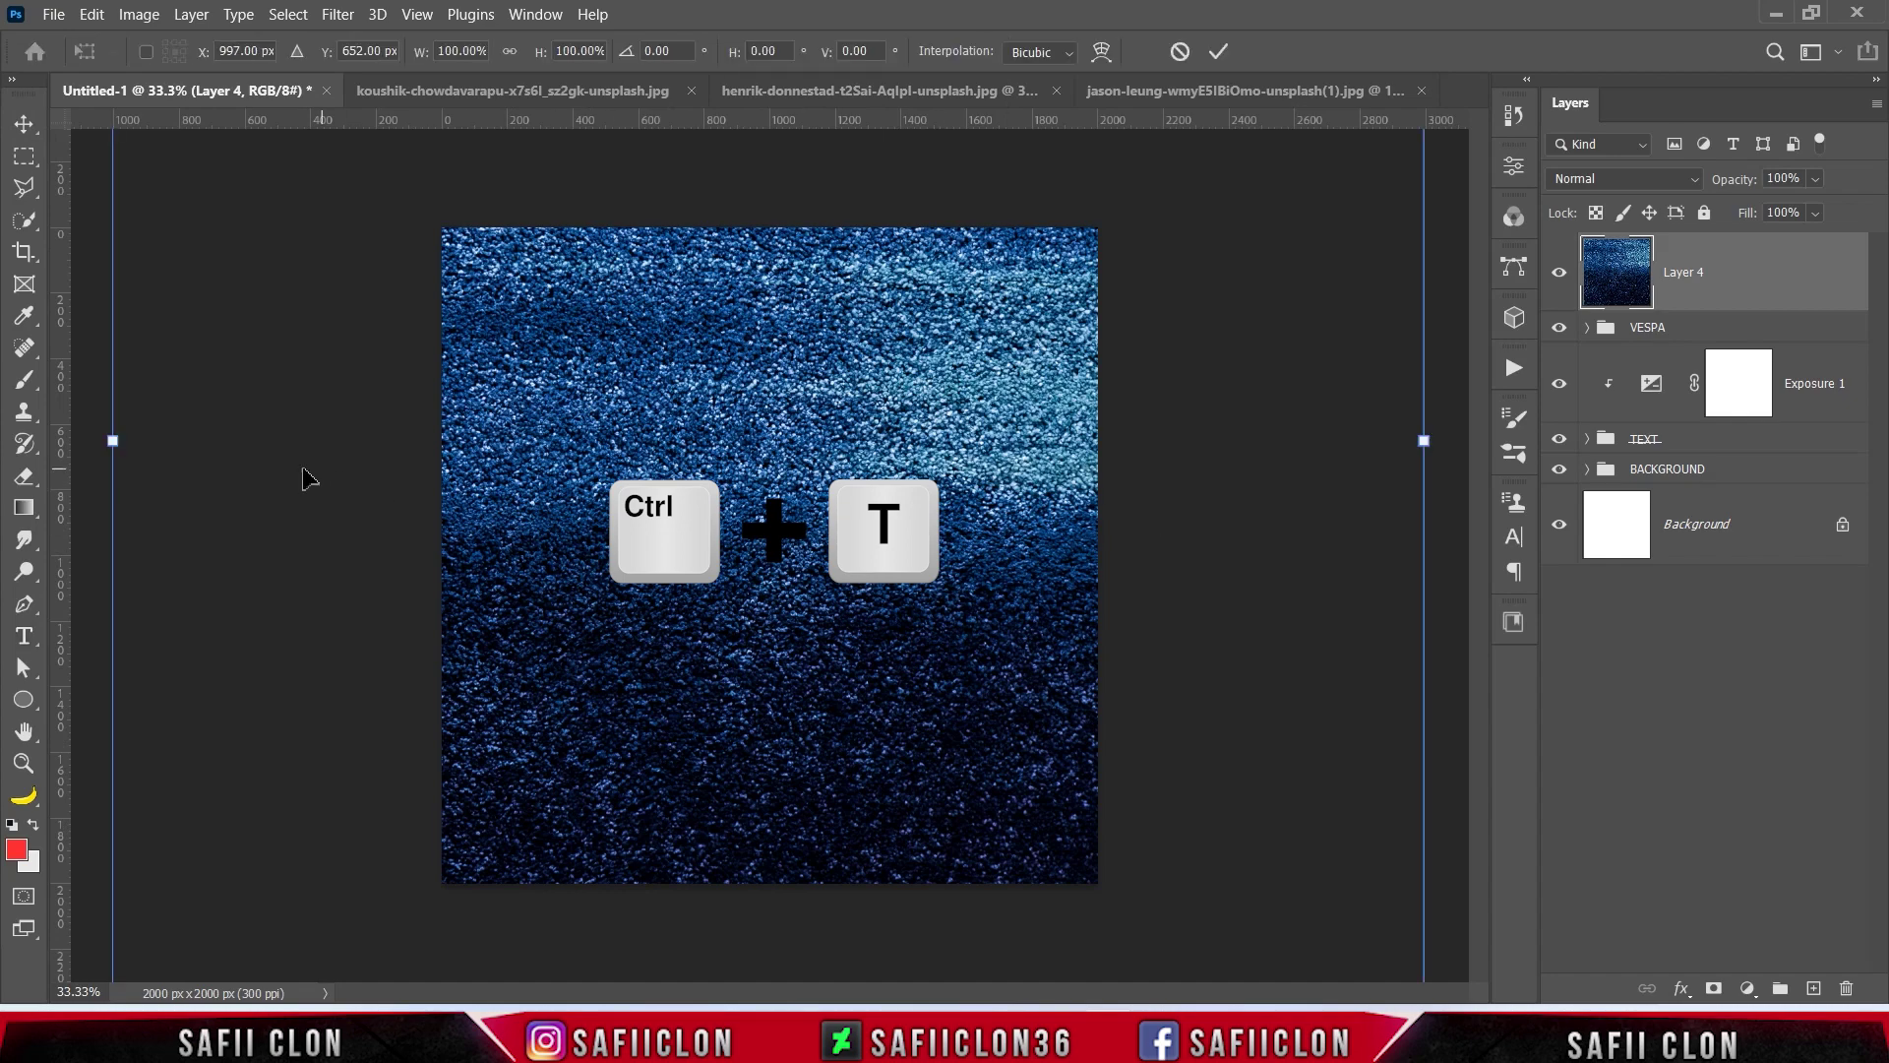
pyautogui.moveTo(112, 440); pyautogui.dragTo(442, 473)
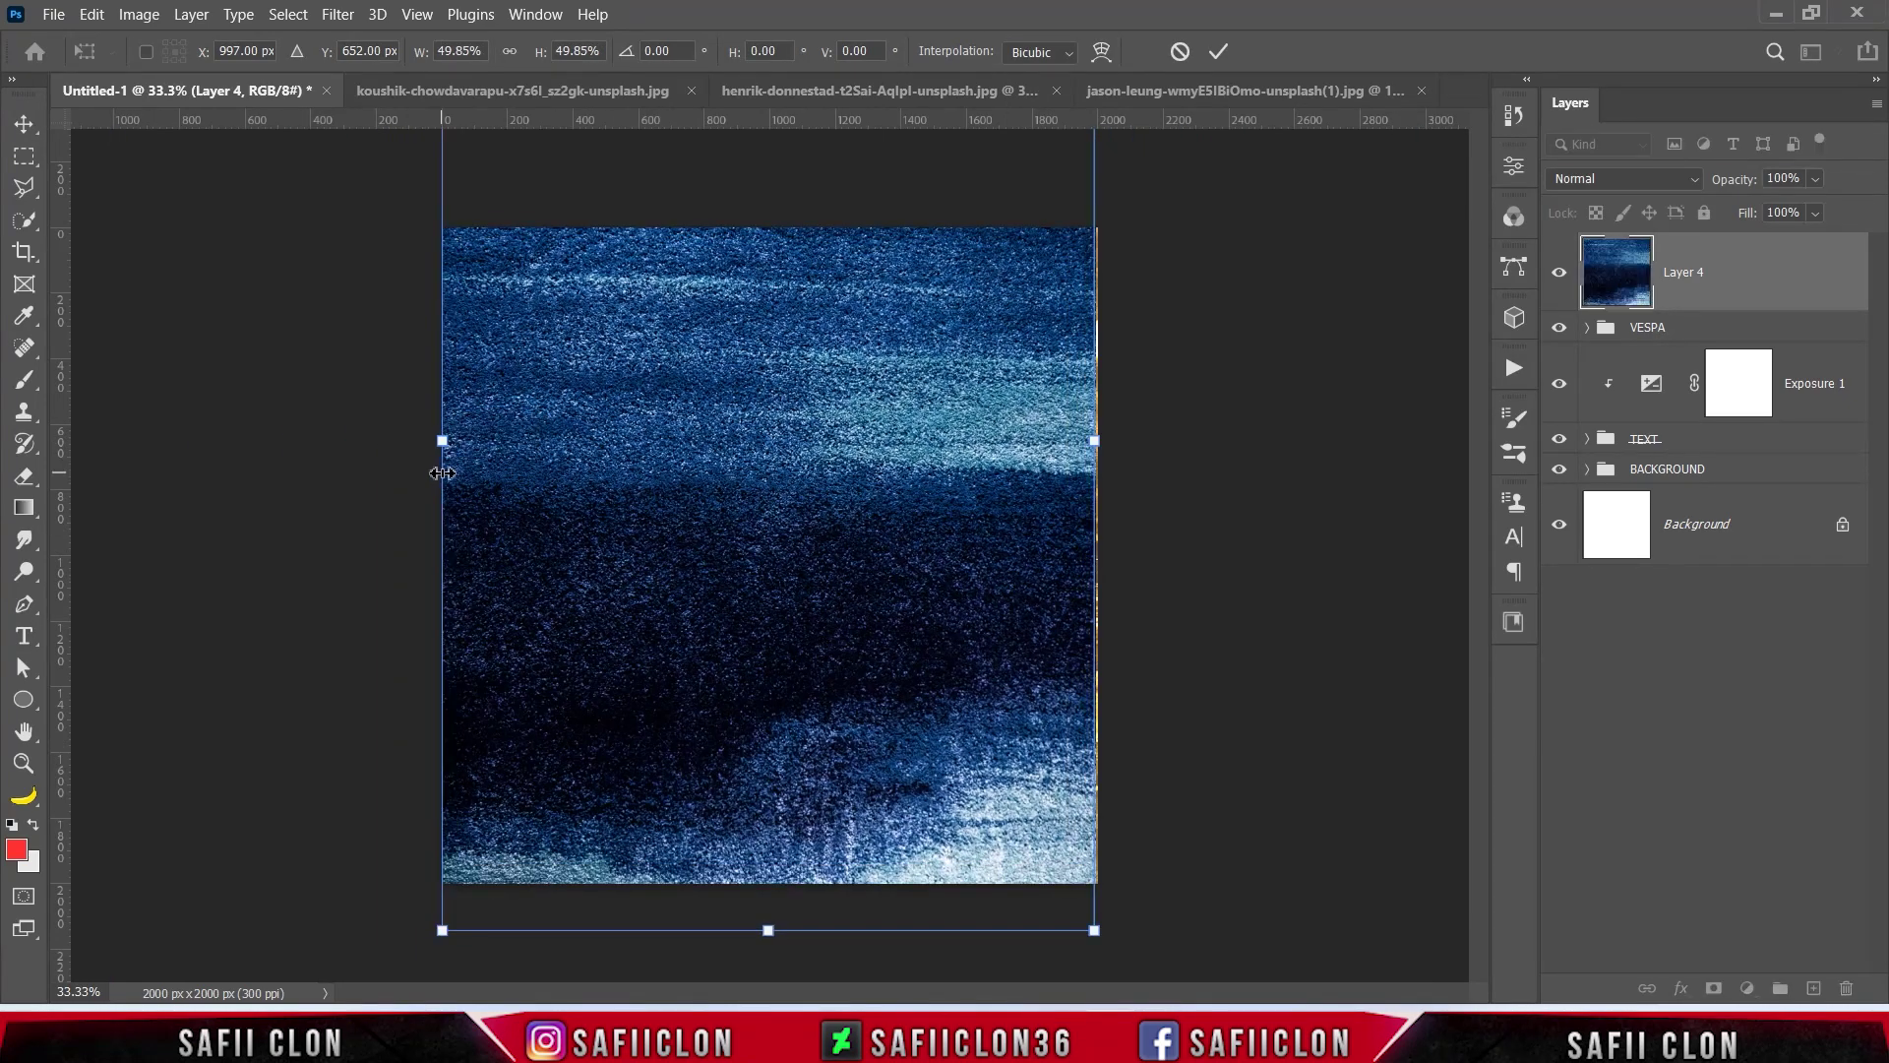
# Step: Set the texture layer's blend mode to Color Dodge and its fill to 82%
pyautogui.click(1611, 183)
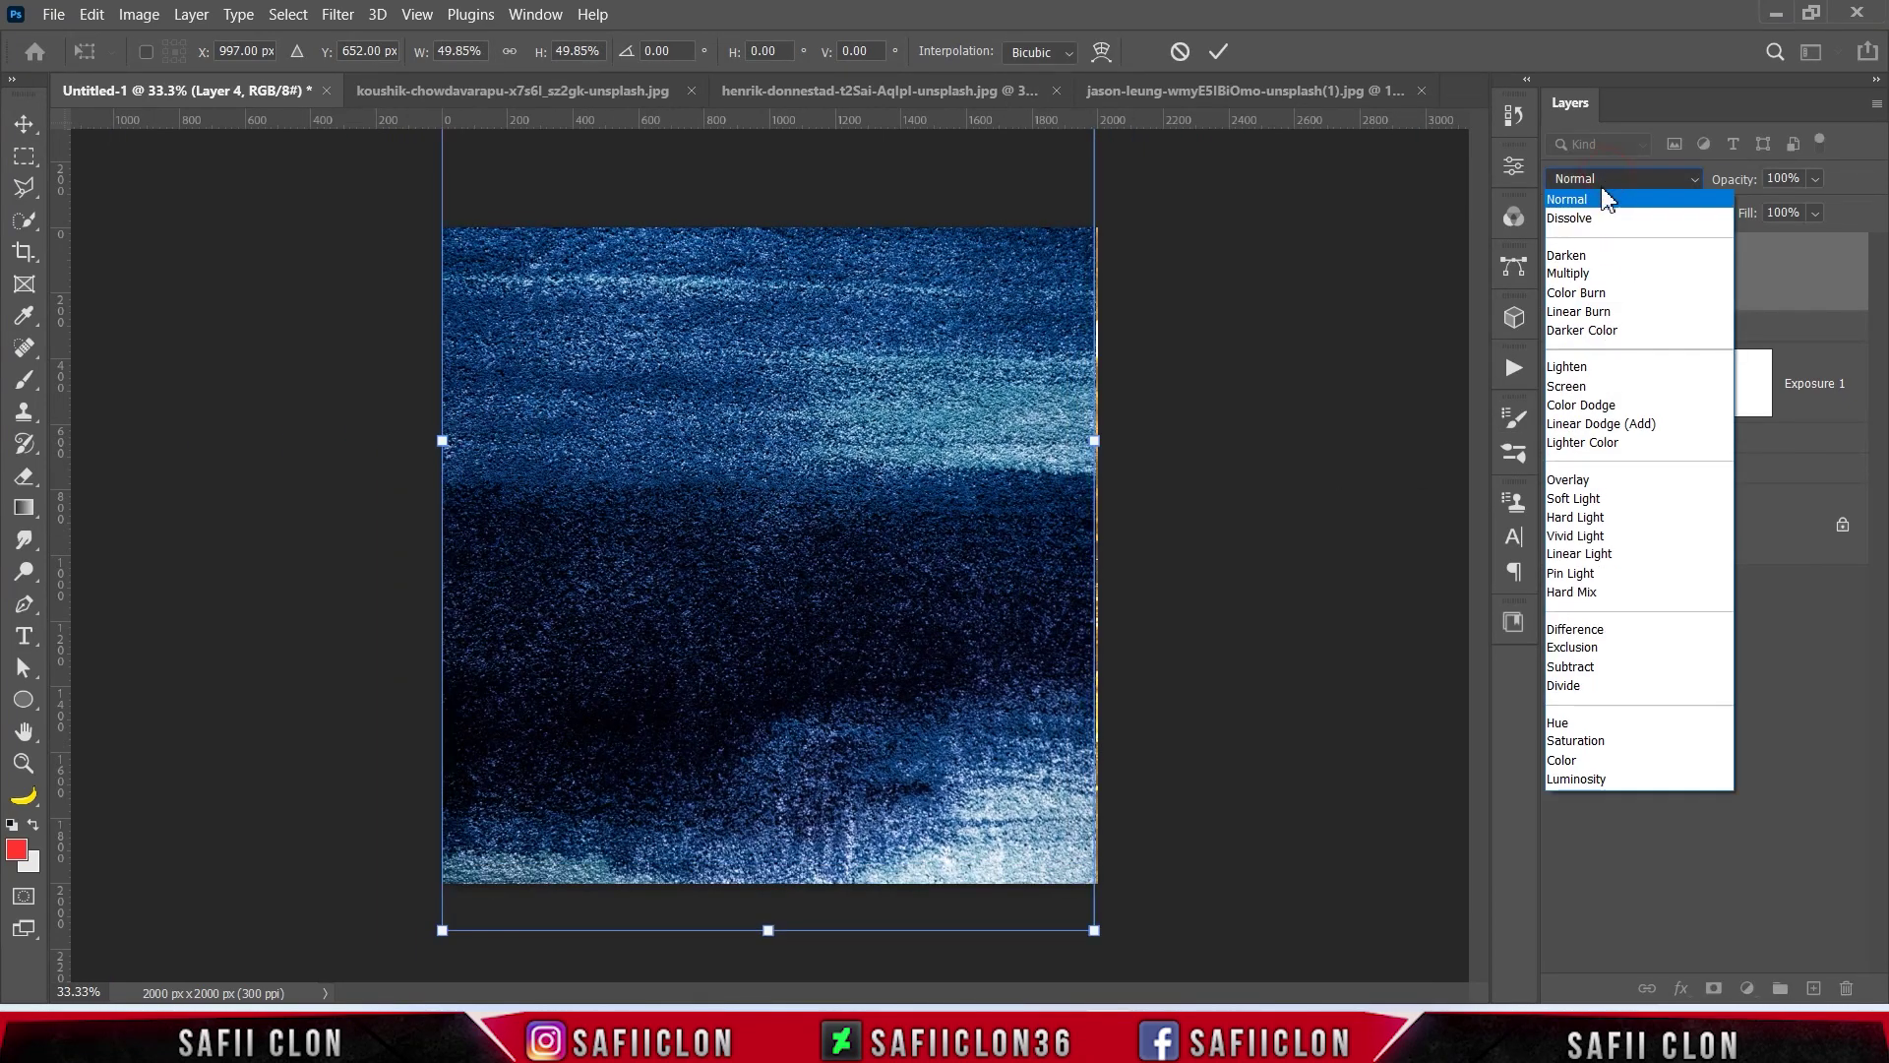
pyautogui.click(1598, 407)
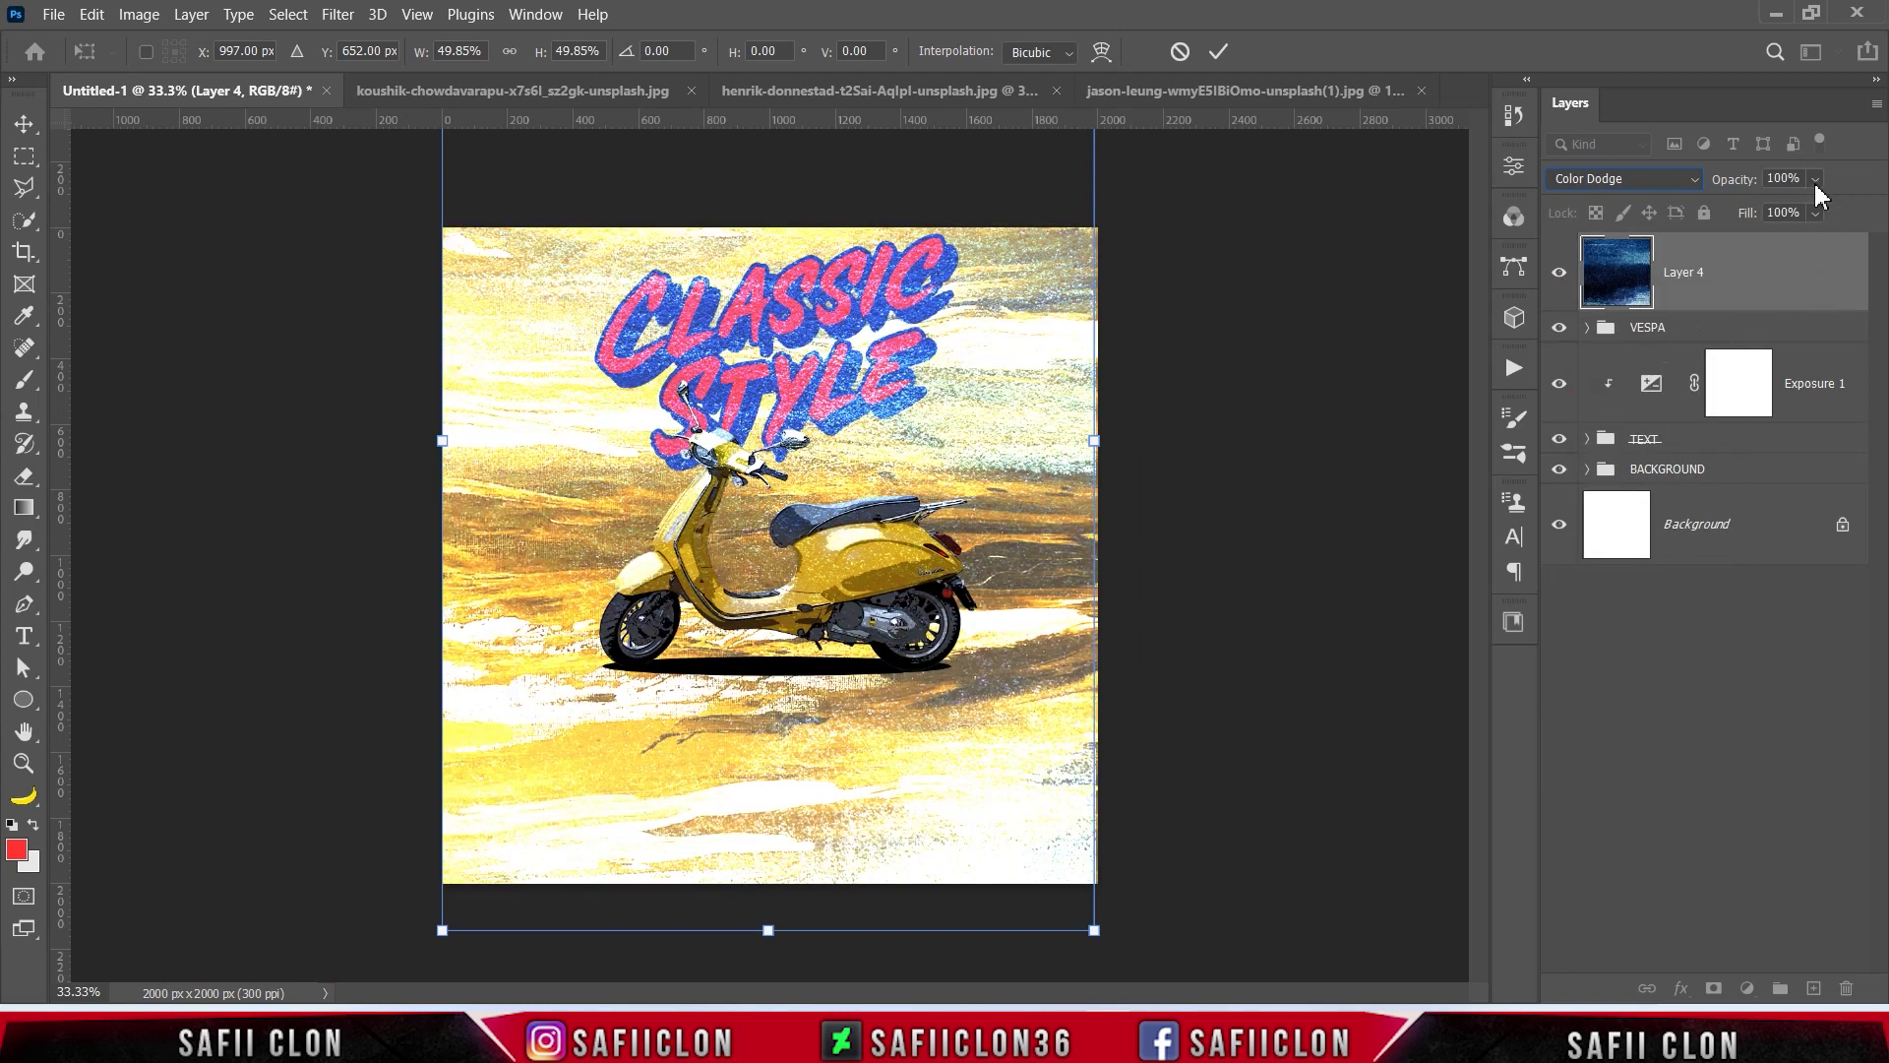
pyautogui.click(1816, 213)
pyautogui.moveTo(1828, 242); pyautogui.dragTo(1822, 240)
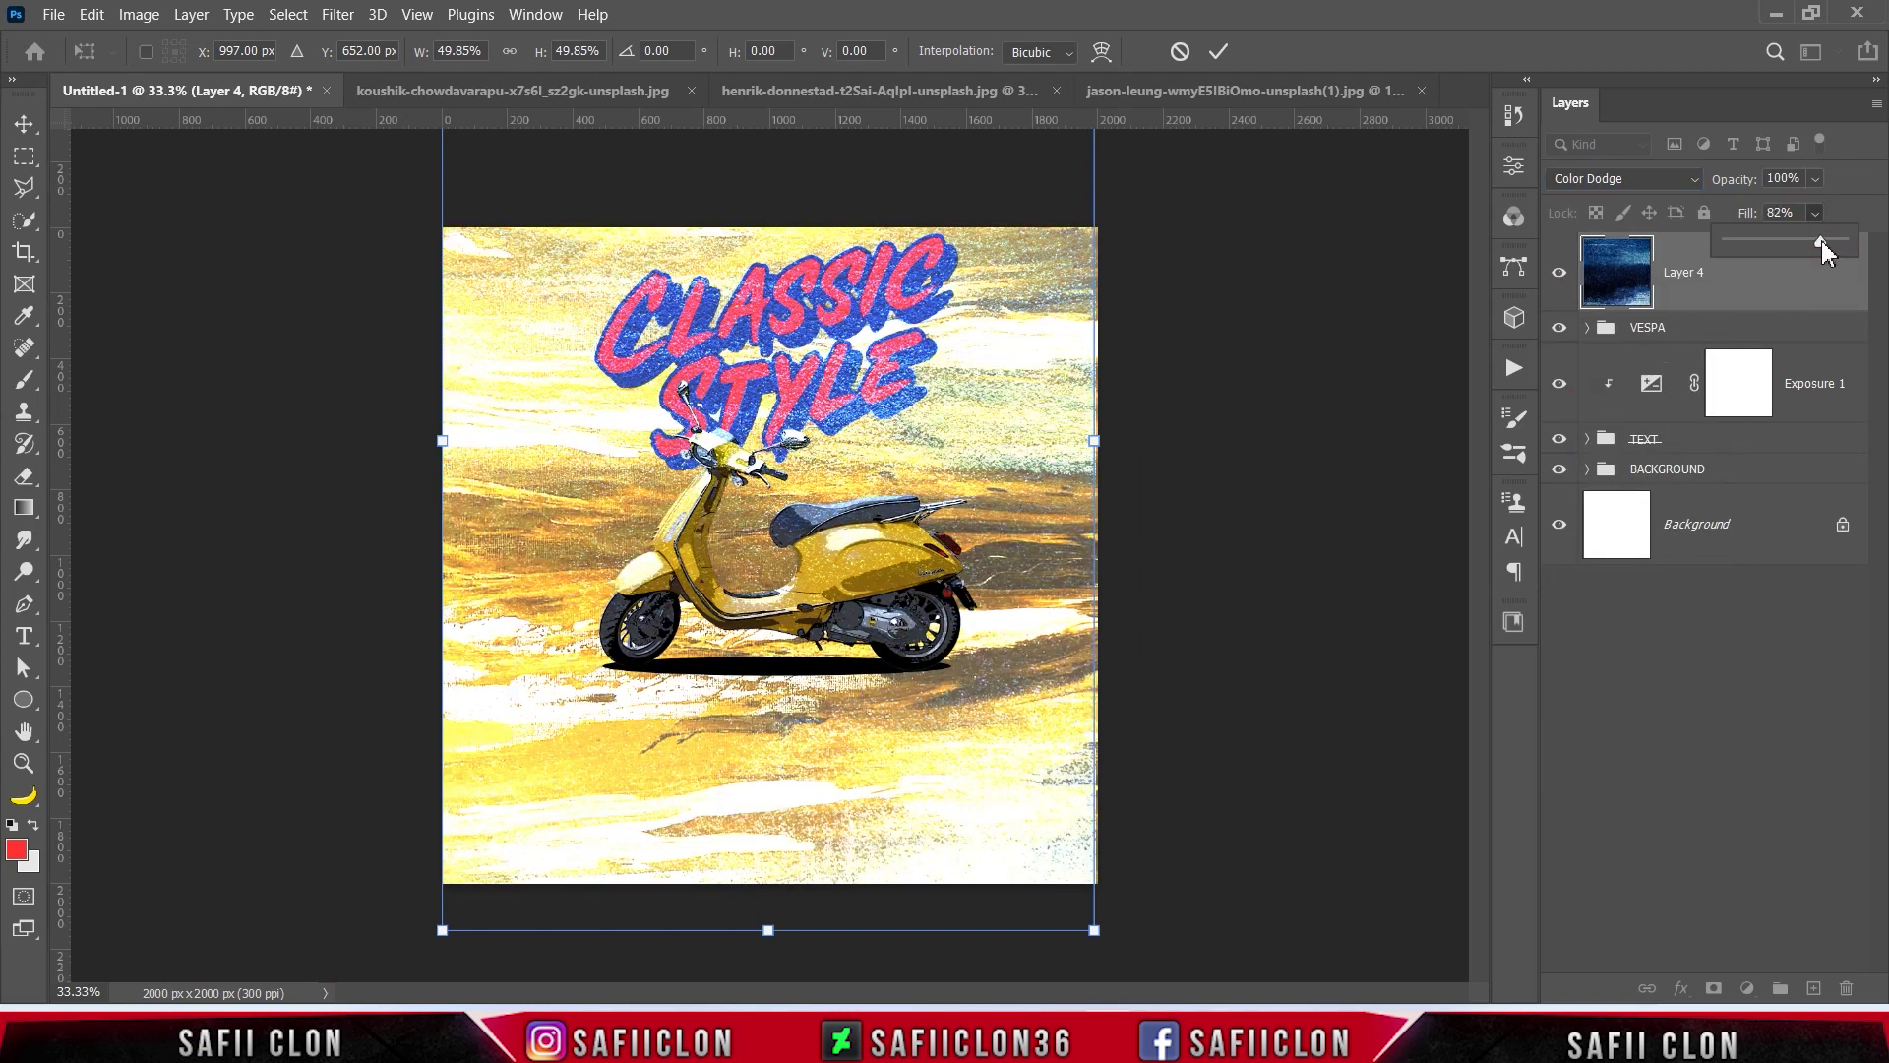
pyautogui.click(1808, 215)
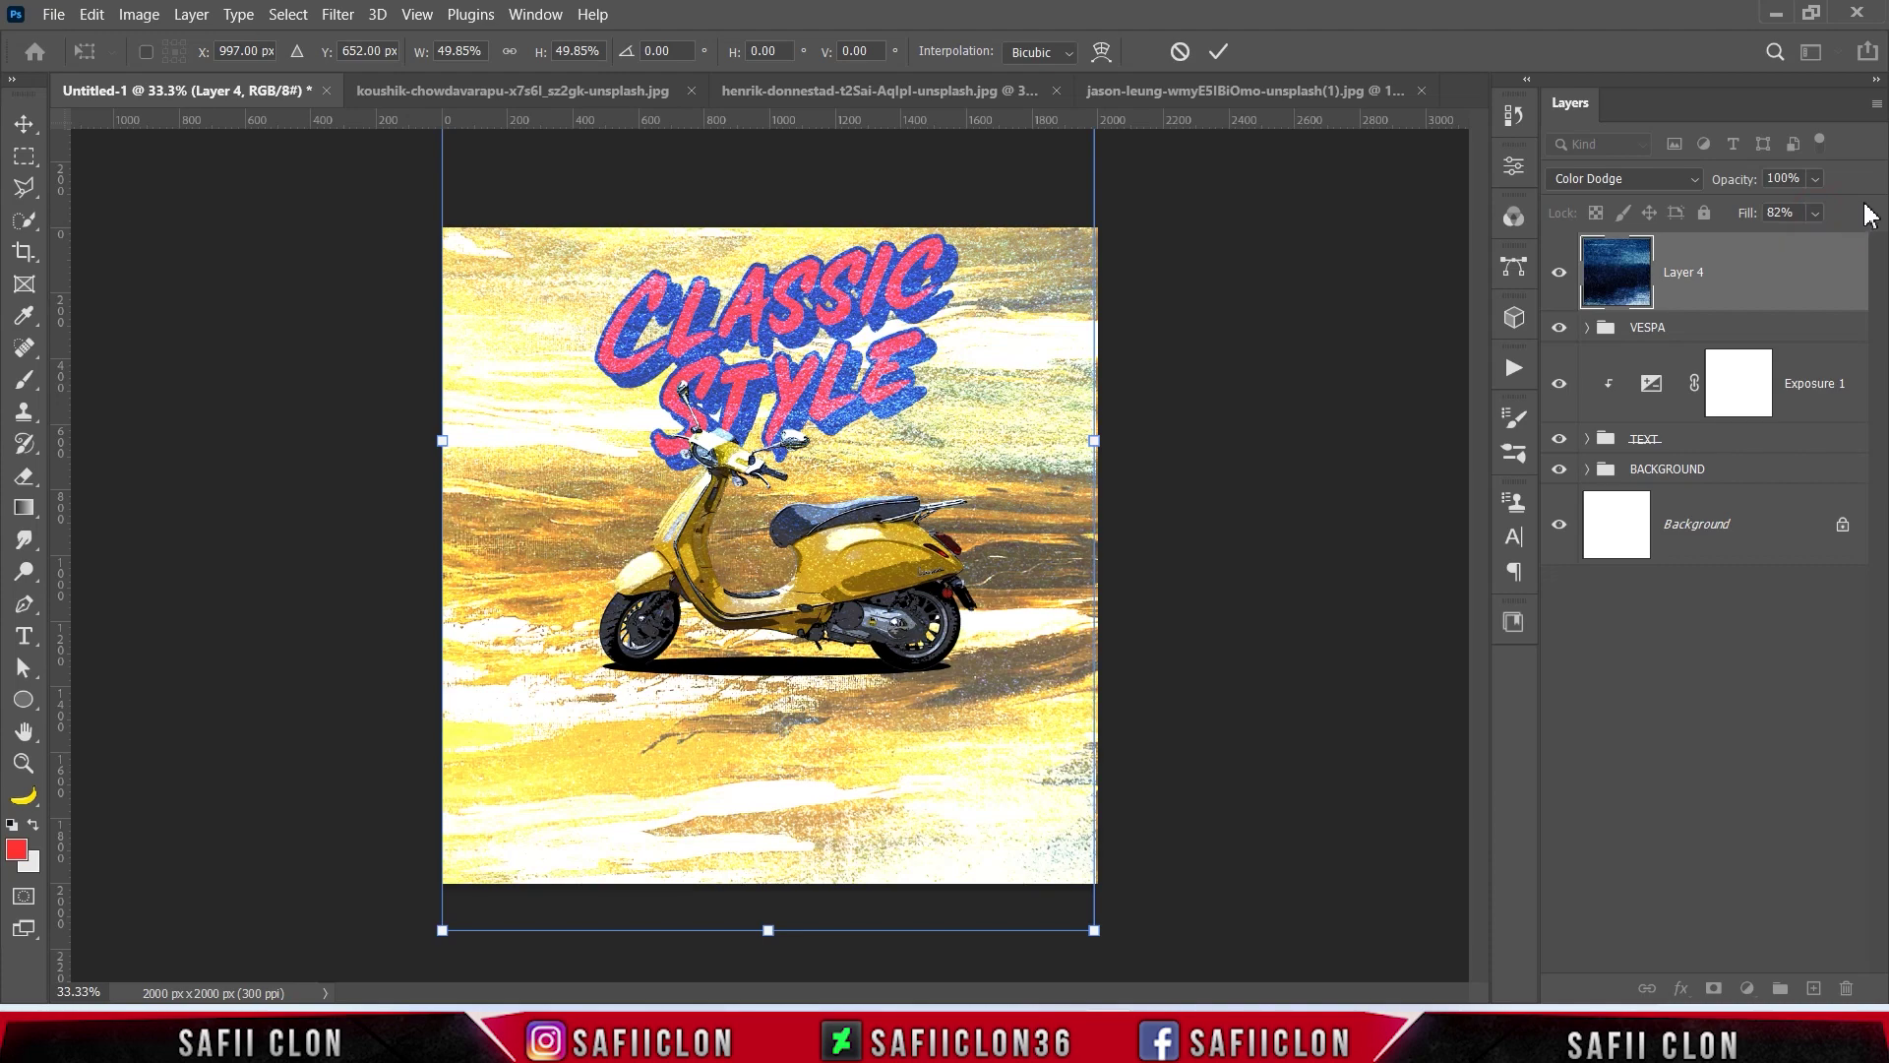
# Step: Enlarge the texture to about 84.5%, reposition it so it still covers the whole poster, and apply the transform
pyautogui.moveTo(1095, 930); pyautogui.dragTo(1246, 1005)
pyautogui.moveTo(1081, 755); pyautogui.dragTo(1295, 632)
pyautogui.moveTo(1179, 583); pyautogui.dragTo(1201, 585)
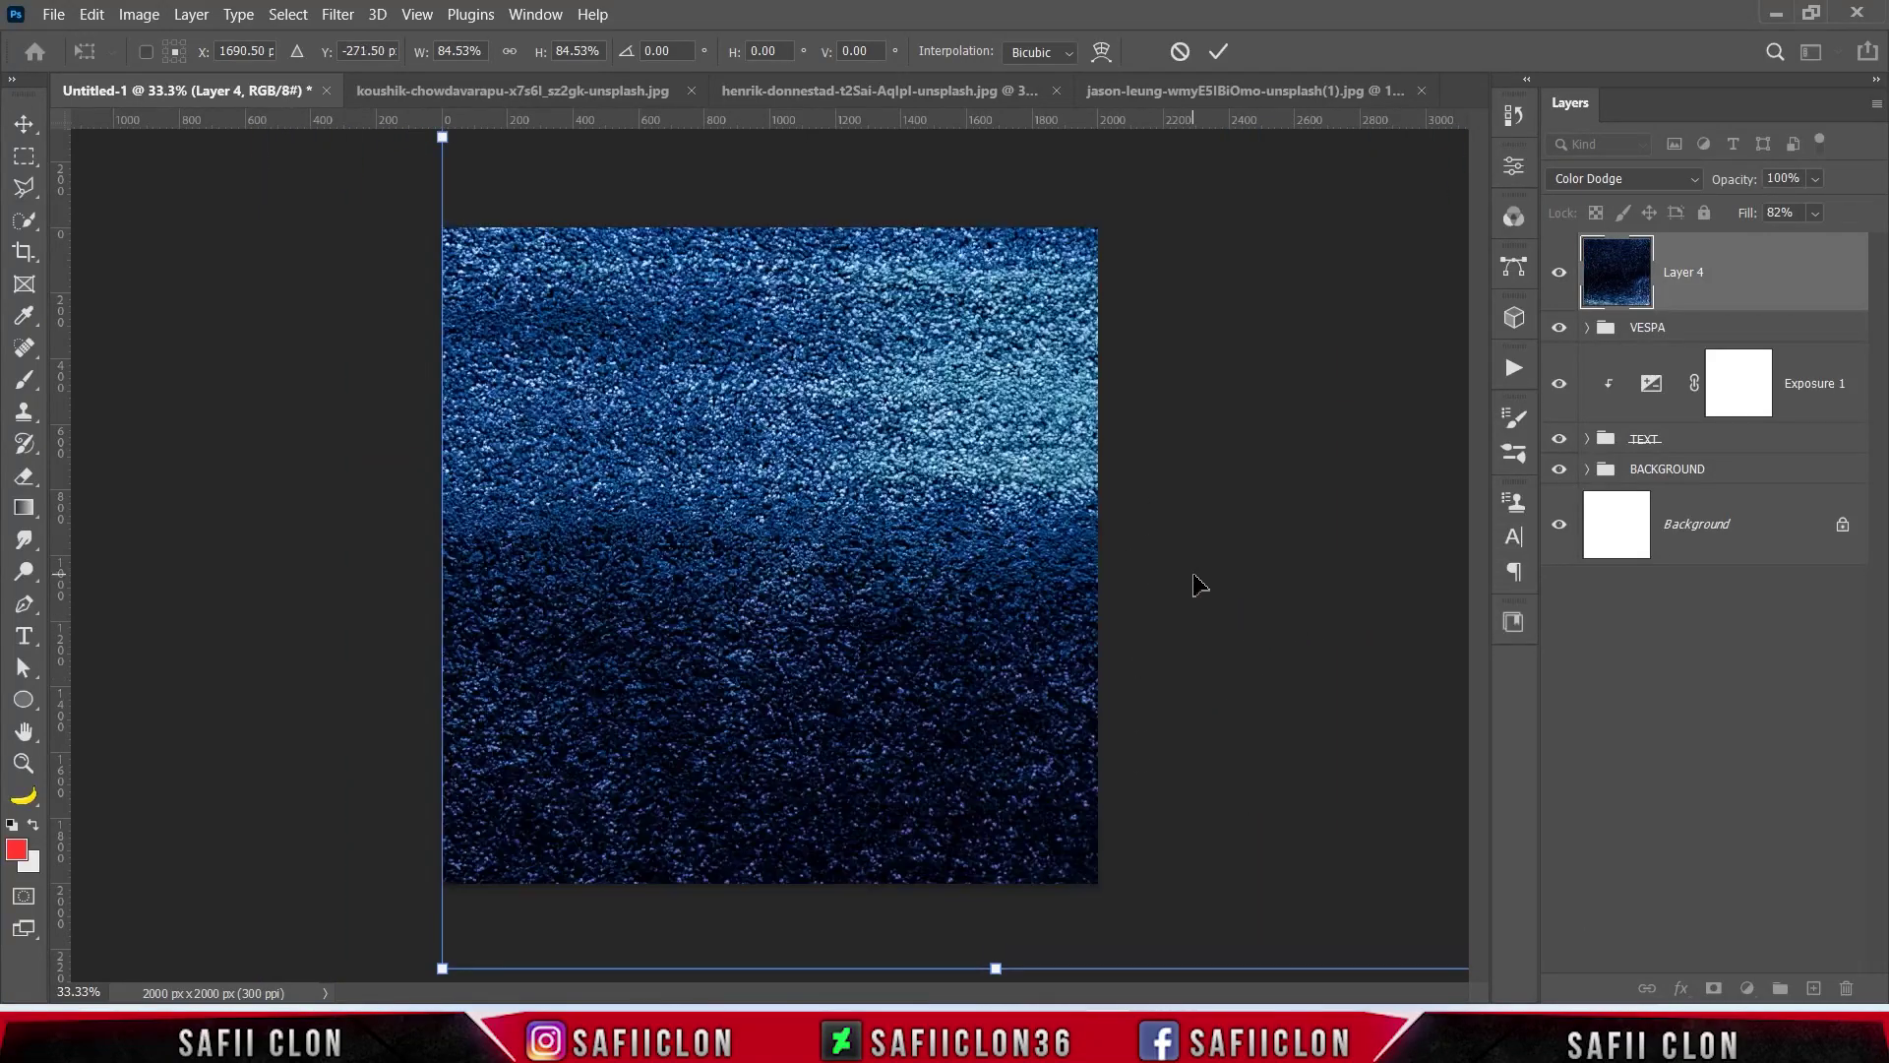
pyautogui.click(1218, 52)
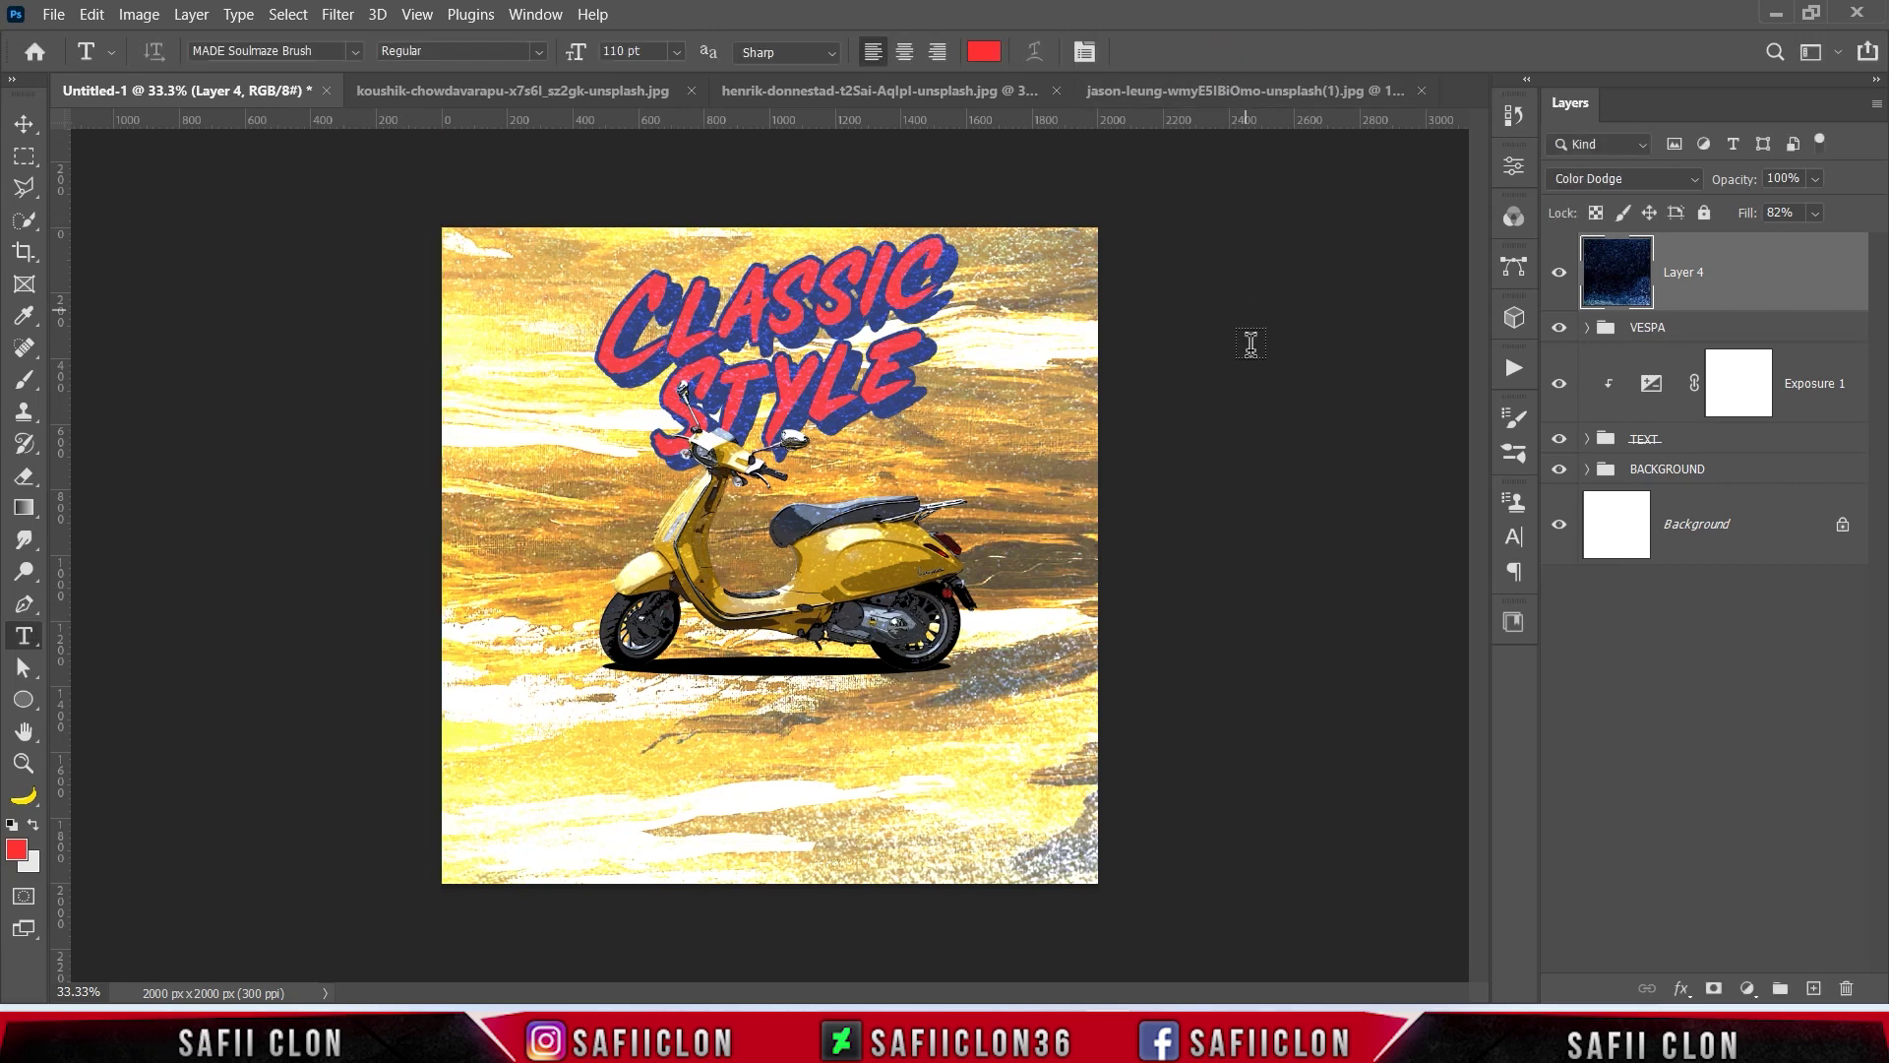
# Step: Compare the poster with and without the texture layer, add a mask to that layer and invert the mask to black
pyautogui.click(1559, 276)
pyautogui.click(1559, 275)
pyautogui.click(1712, 987)
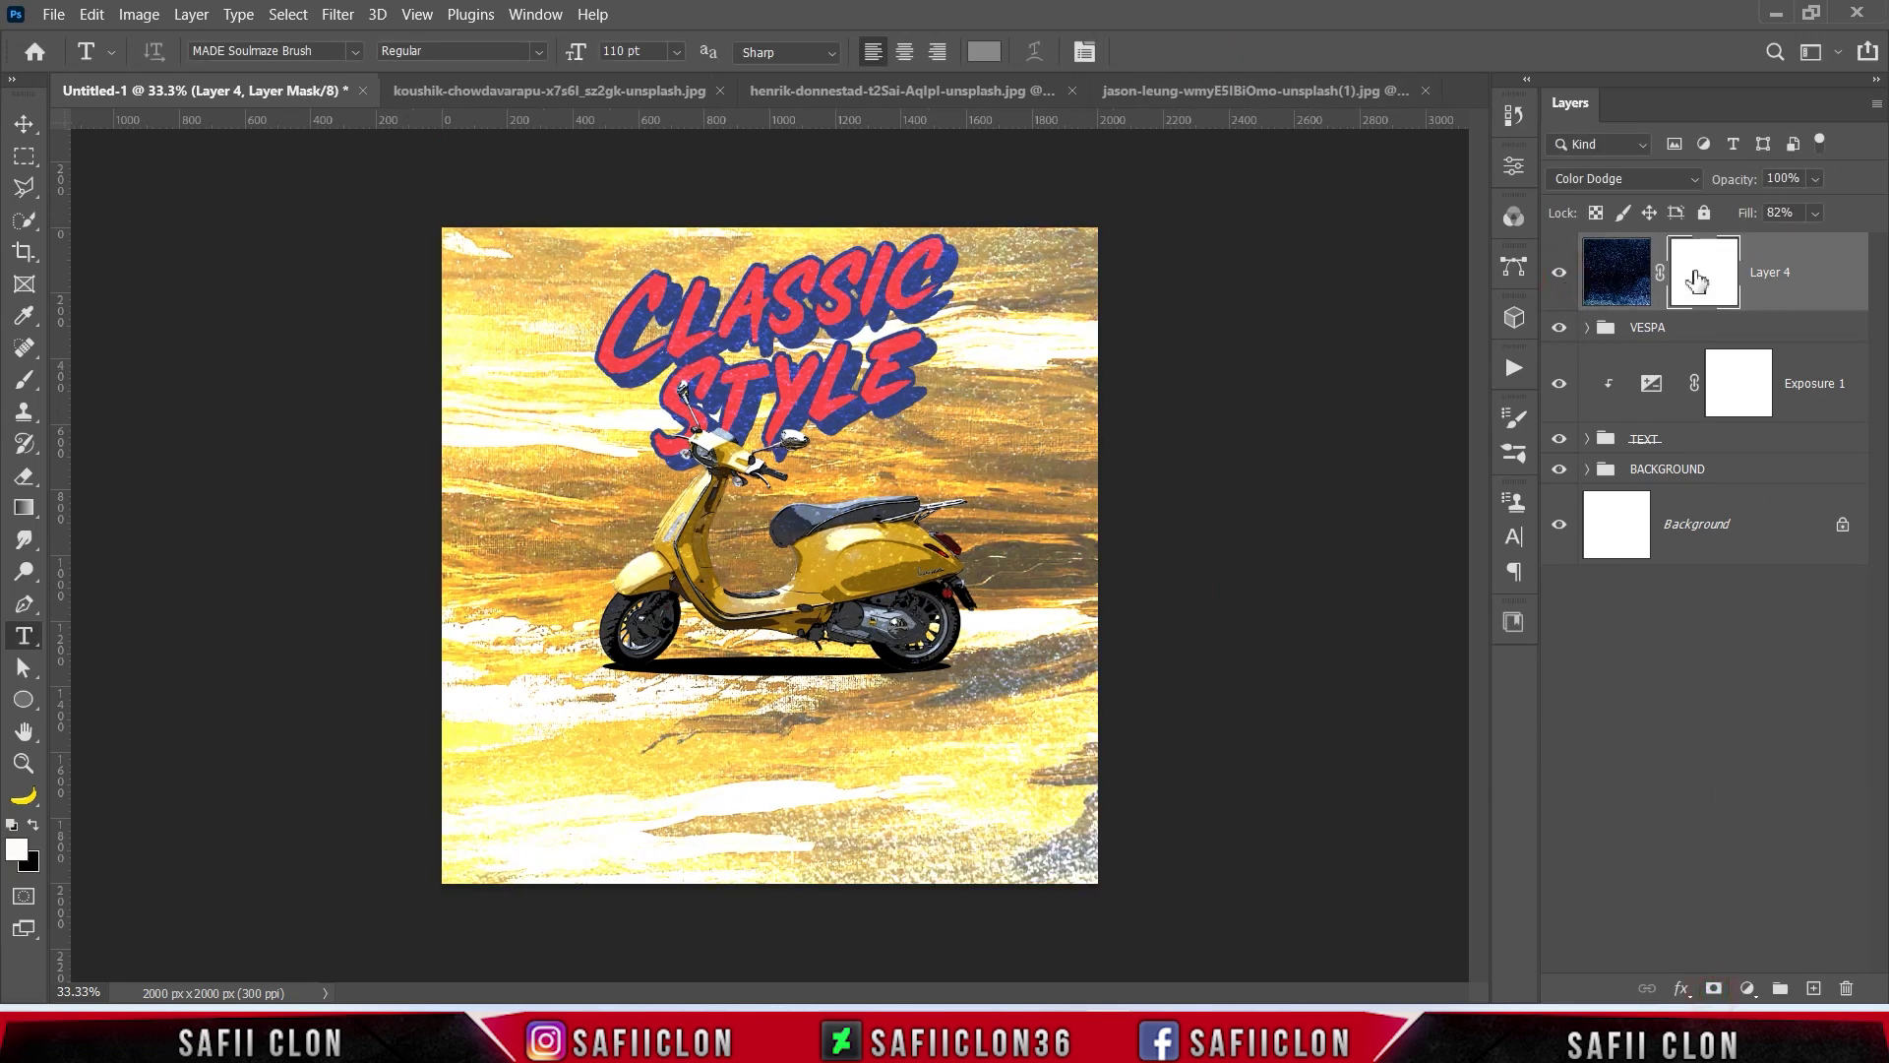
pyautogui.hotkey('ctrl', 'i')
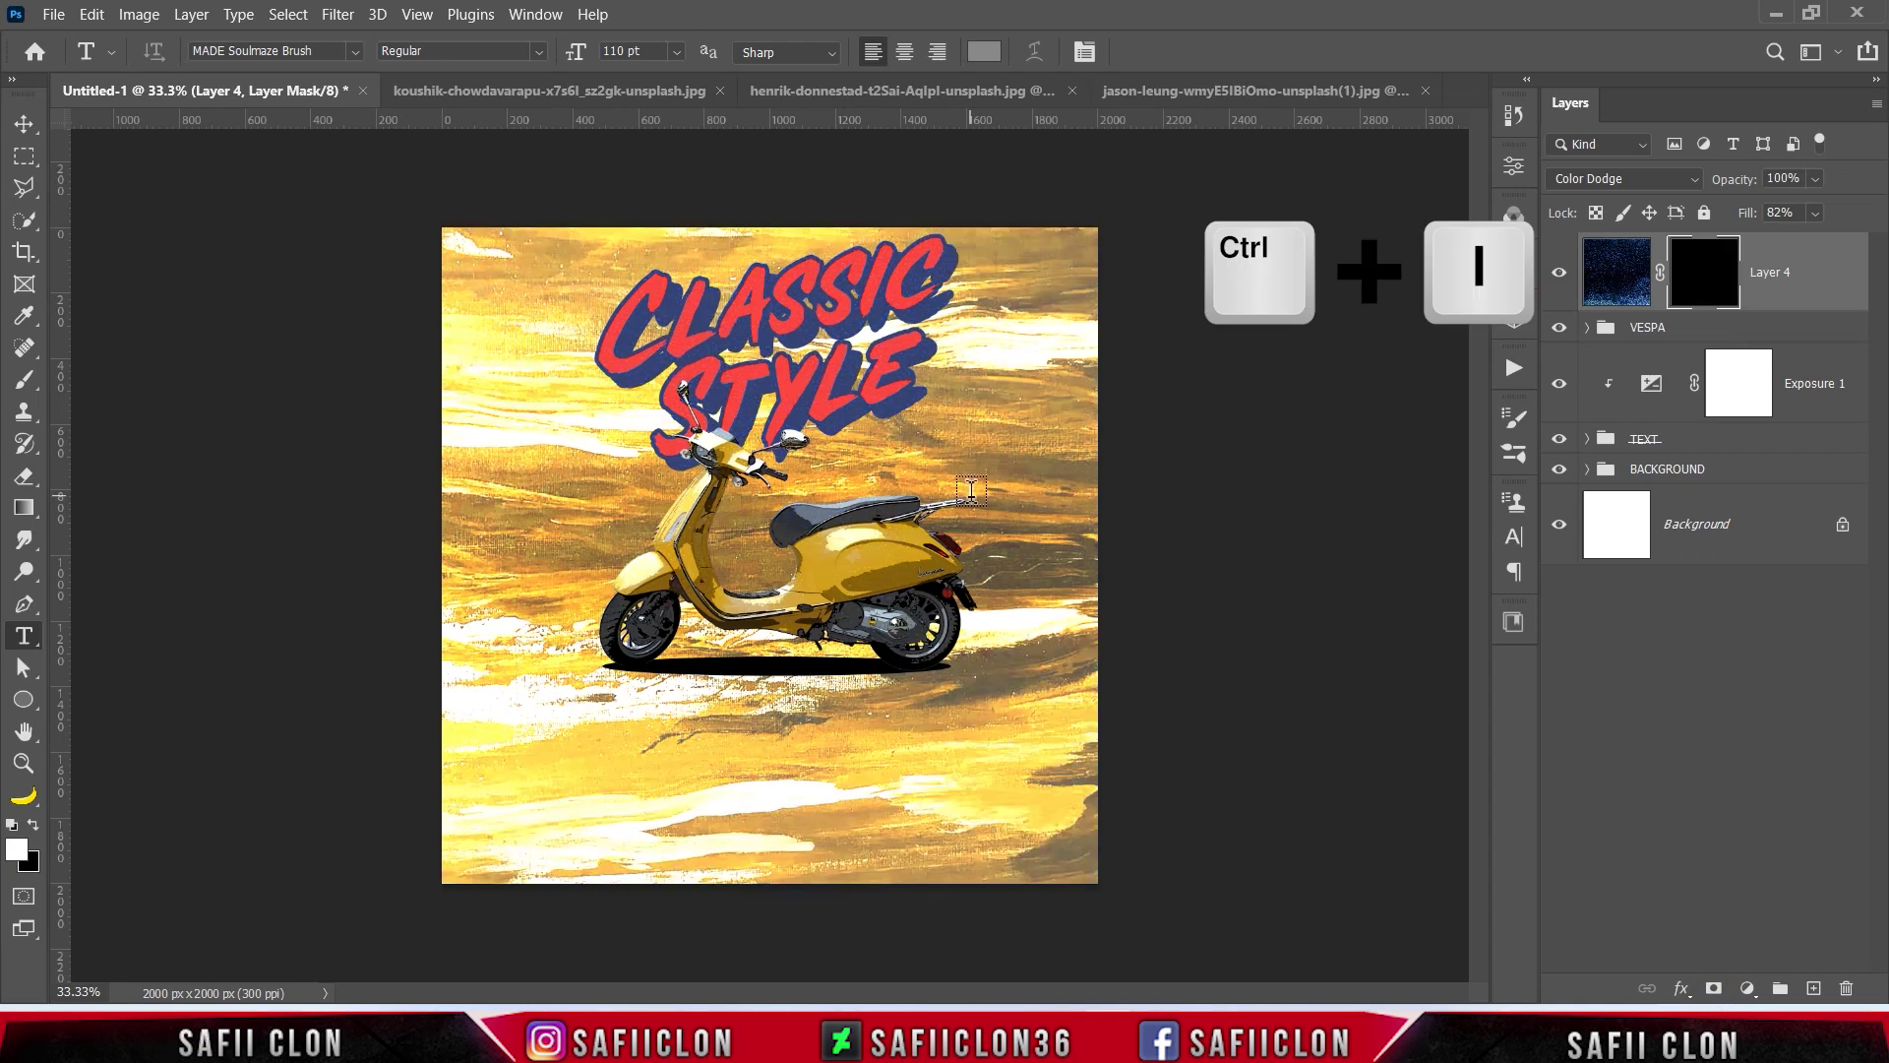
# Step: Set up the Brush tool with a Soft Round tip of about 432 px and 26% opacity for painting white
pyautogui.rightClick(27, 383)
pyautogui.click(118, 376)
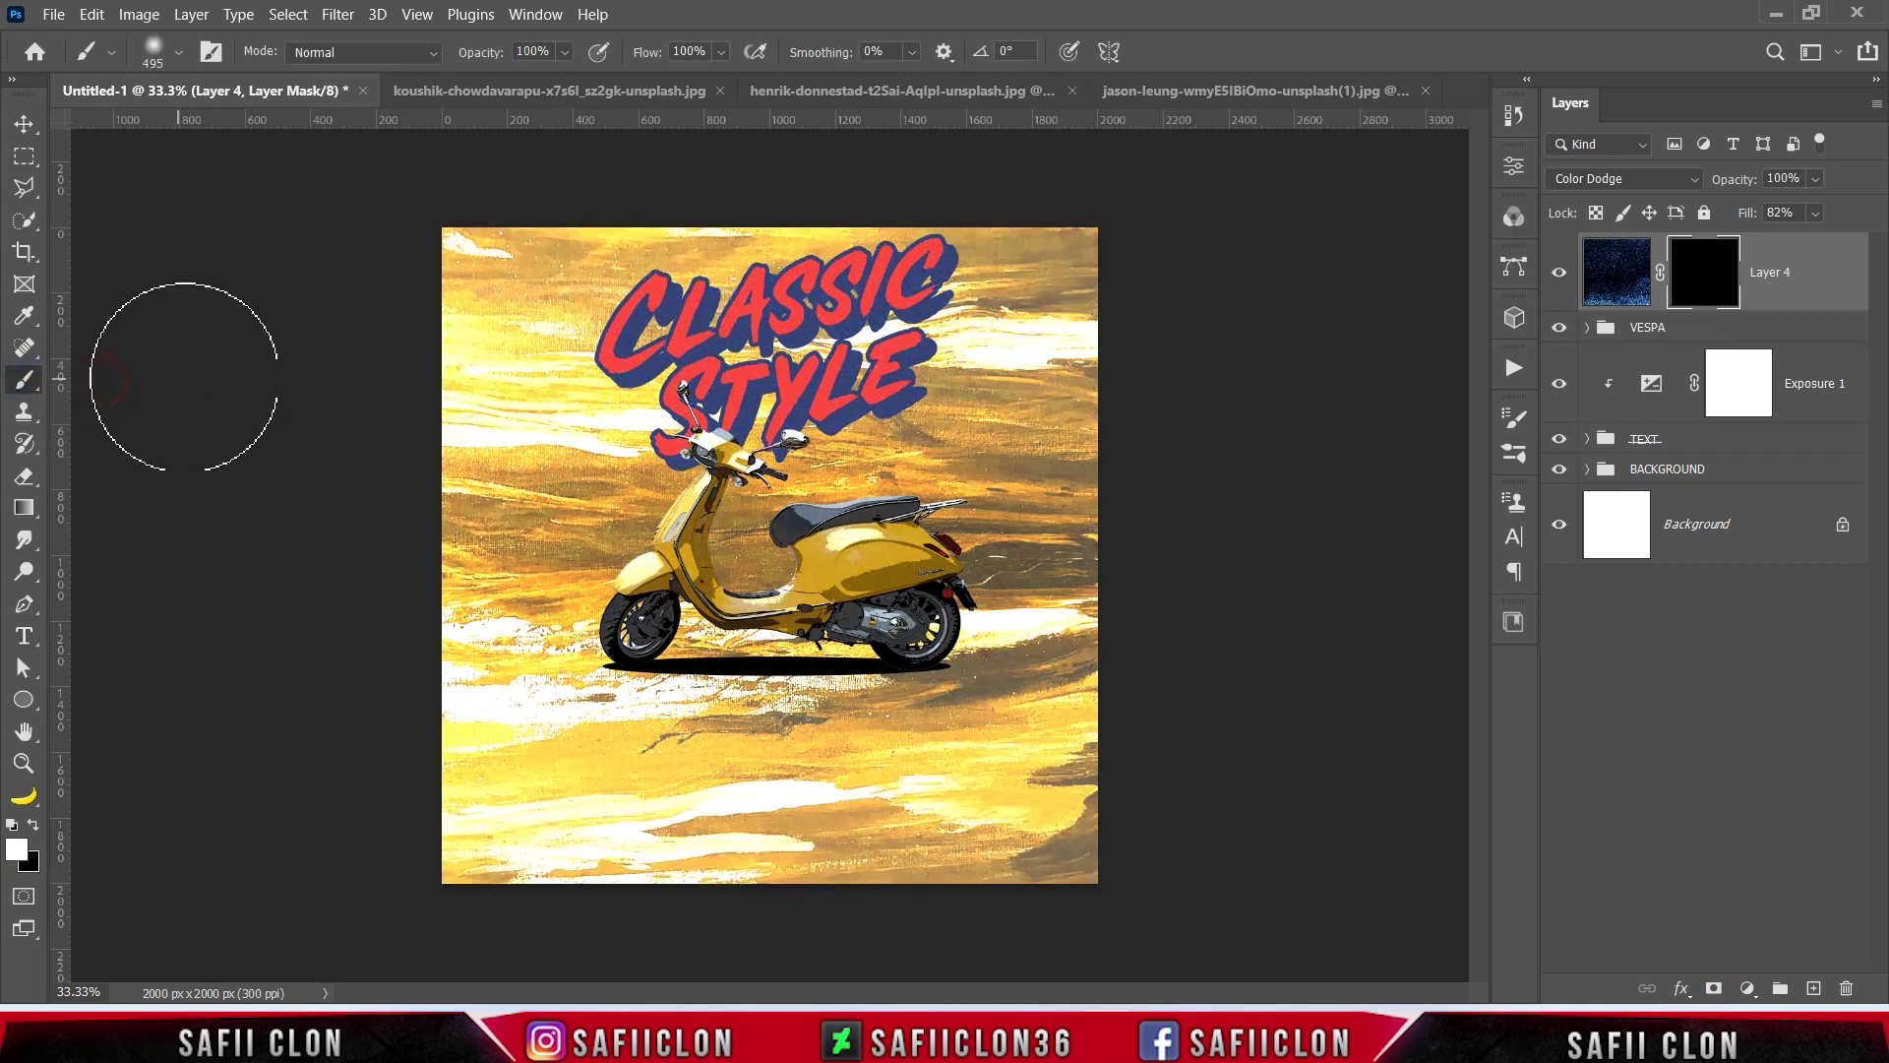
pyautogui.click(178, 51)
pyautogui.click(210, 368)
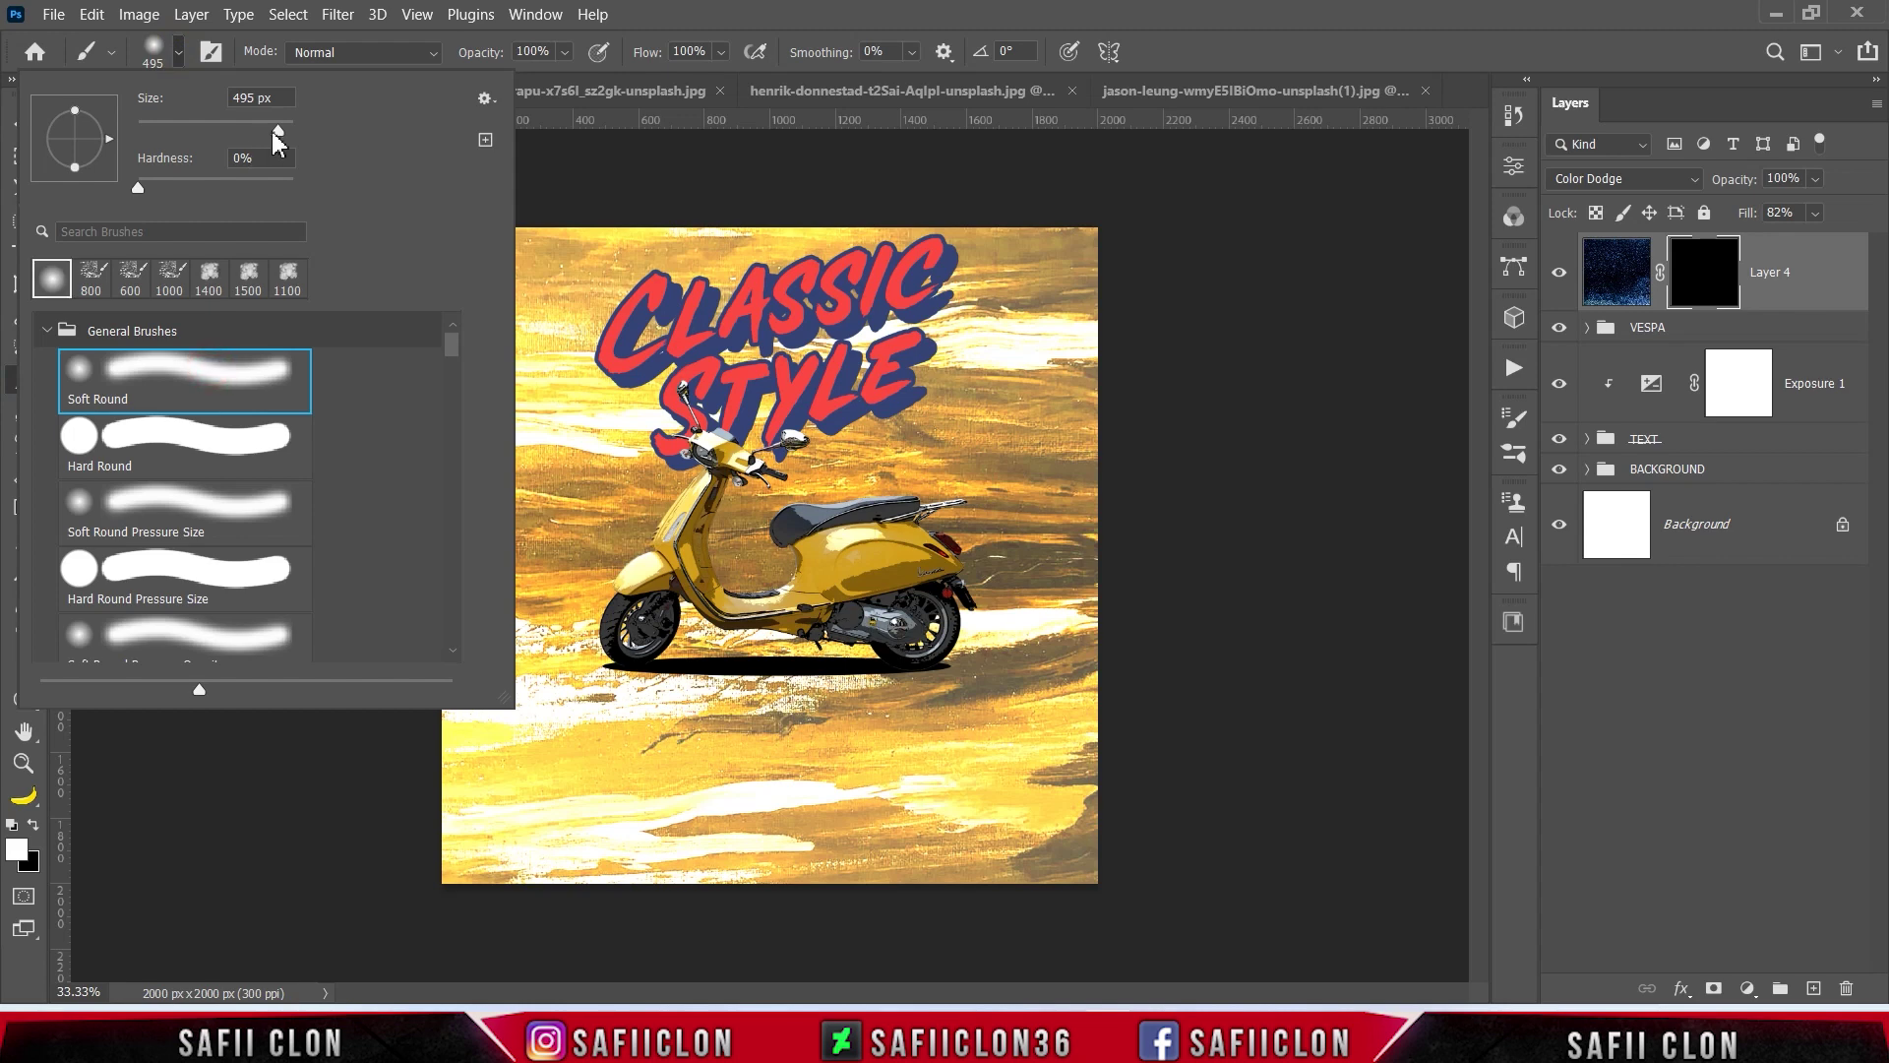
pyautogui.click(274, 136)
pyautogui.click(565, 52)
pyautogui.click(564, 53)
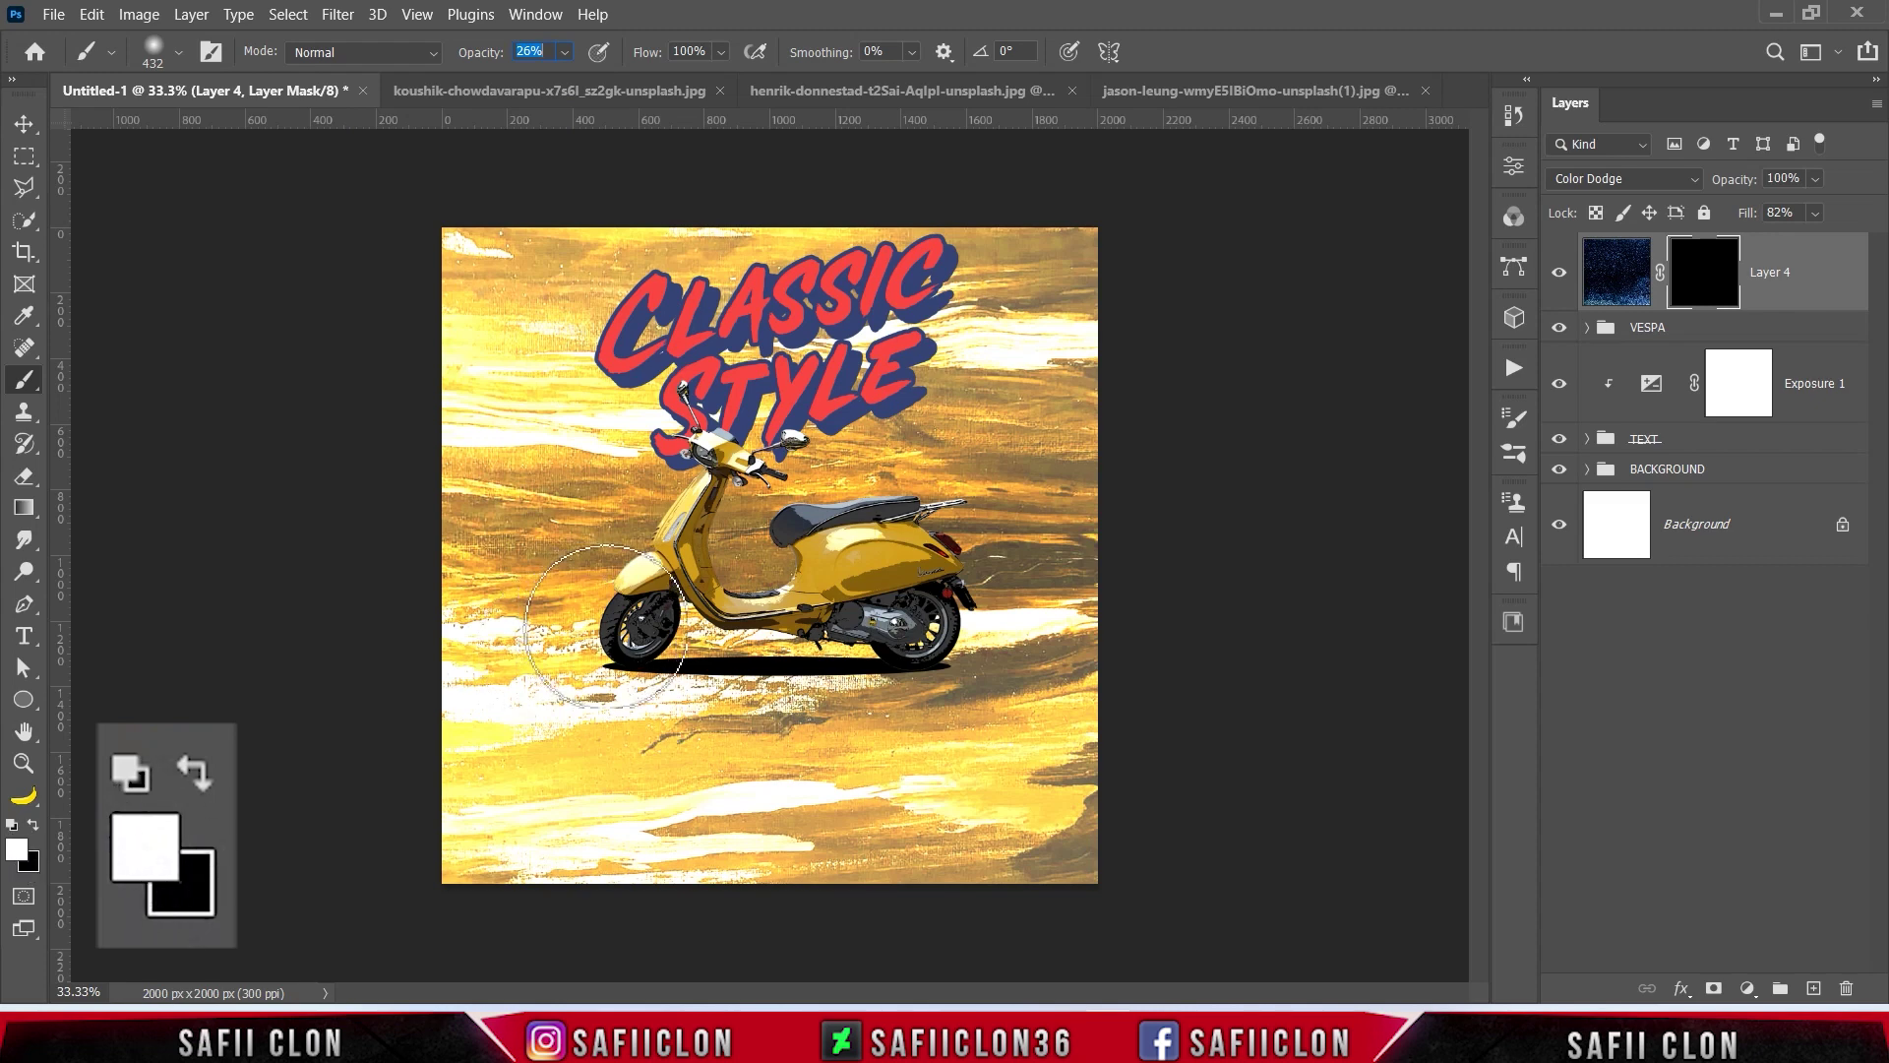
# Step: Paint white on the texture layer's mask over the scooter and lettering, adjusting the soft brush down to 200 px
pyautogui.press('[')
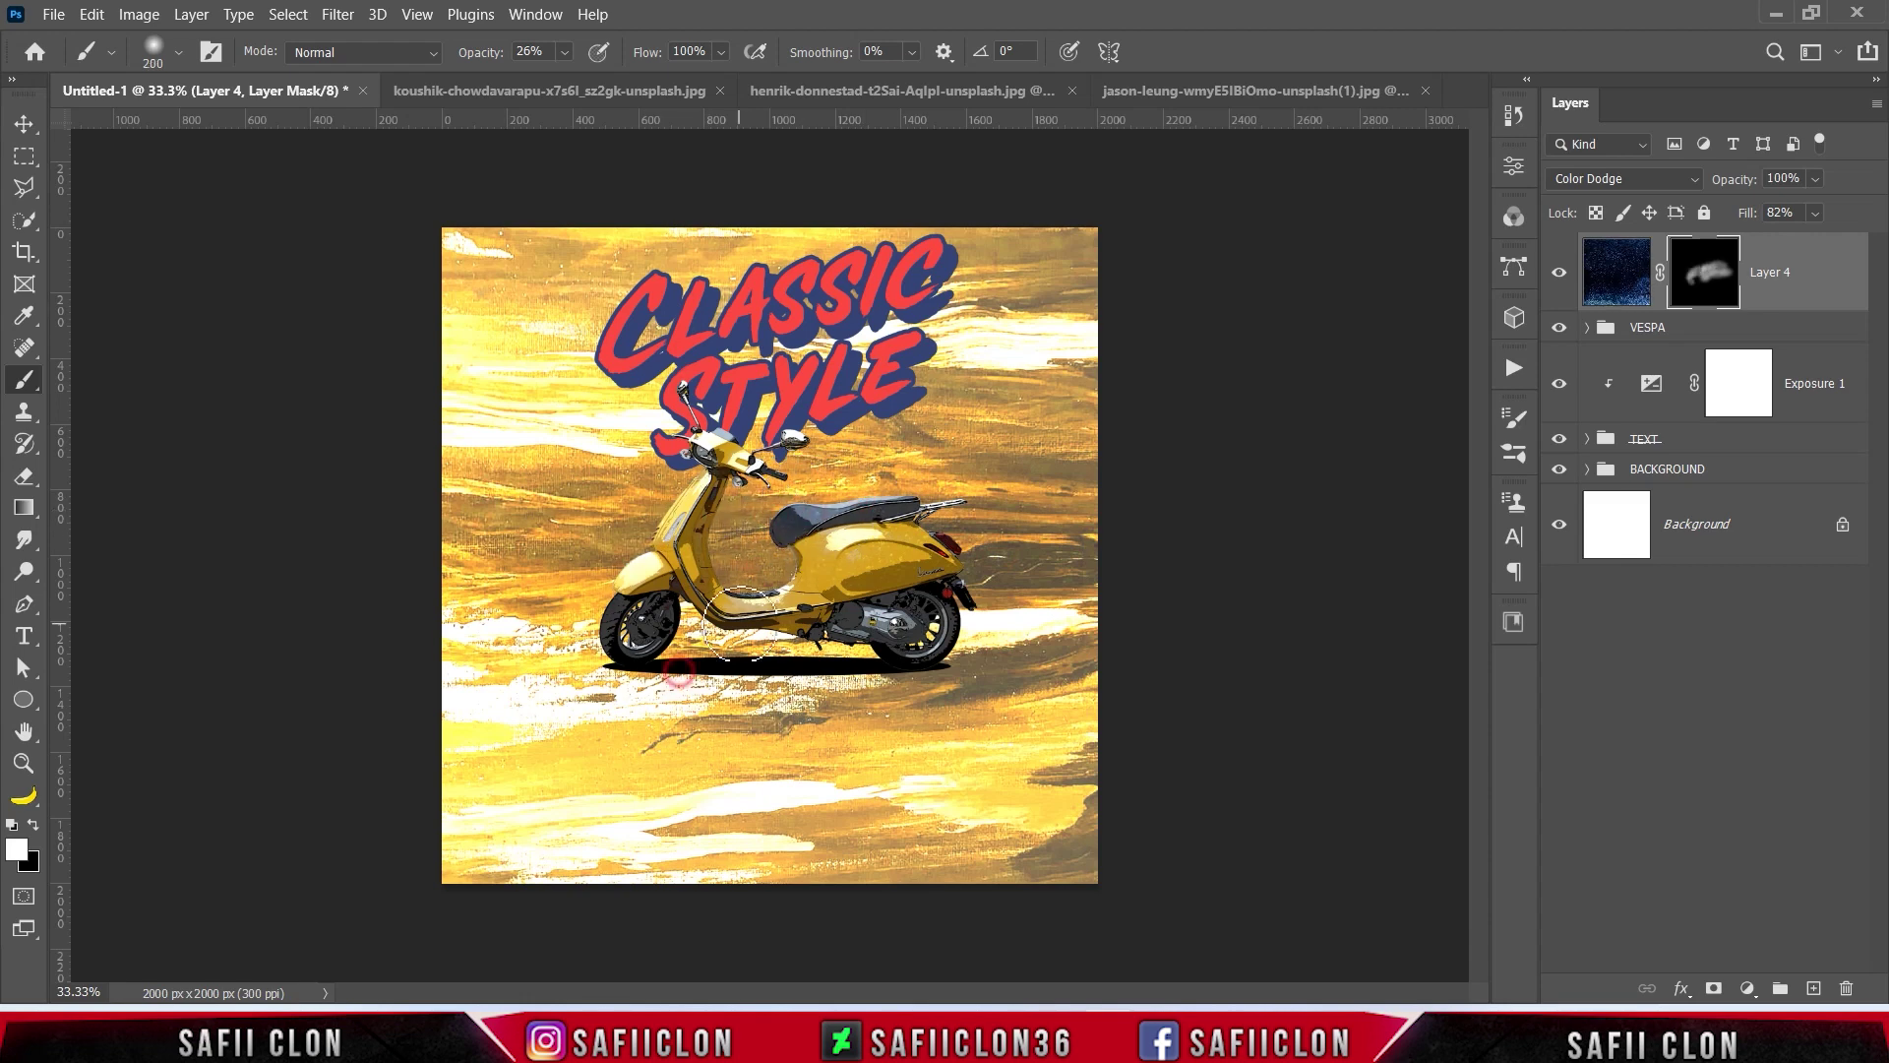
pyautogui.hotkey('ctrl', '+')
pyautogui.scroll(3, 787, 630)
pyautogui.press(']')
pyautogui.press(']')
pyautogui.press(']')
pyautogui.moveTo(835, 525); pyautogui.dragTo(430, 370)
pyautogui.press('[')
pyautogui.press('[')
pyautogui.press('[')
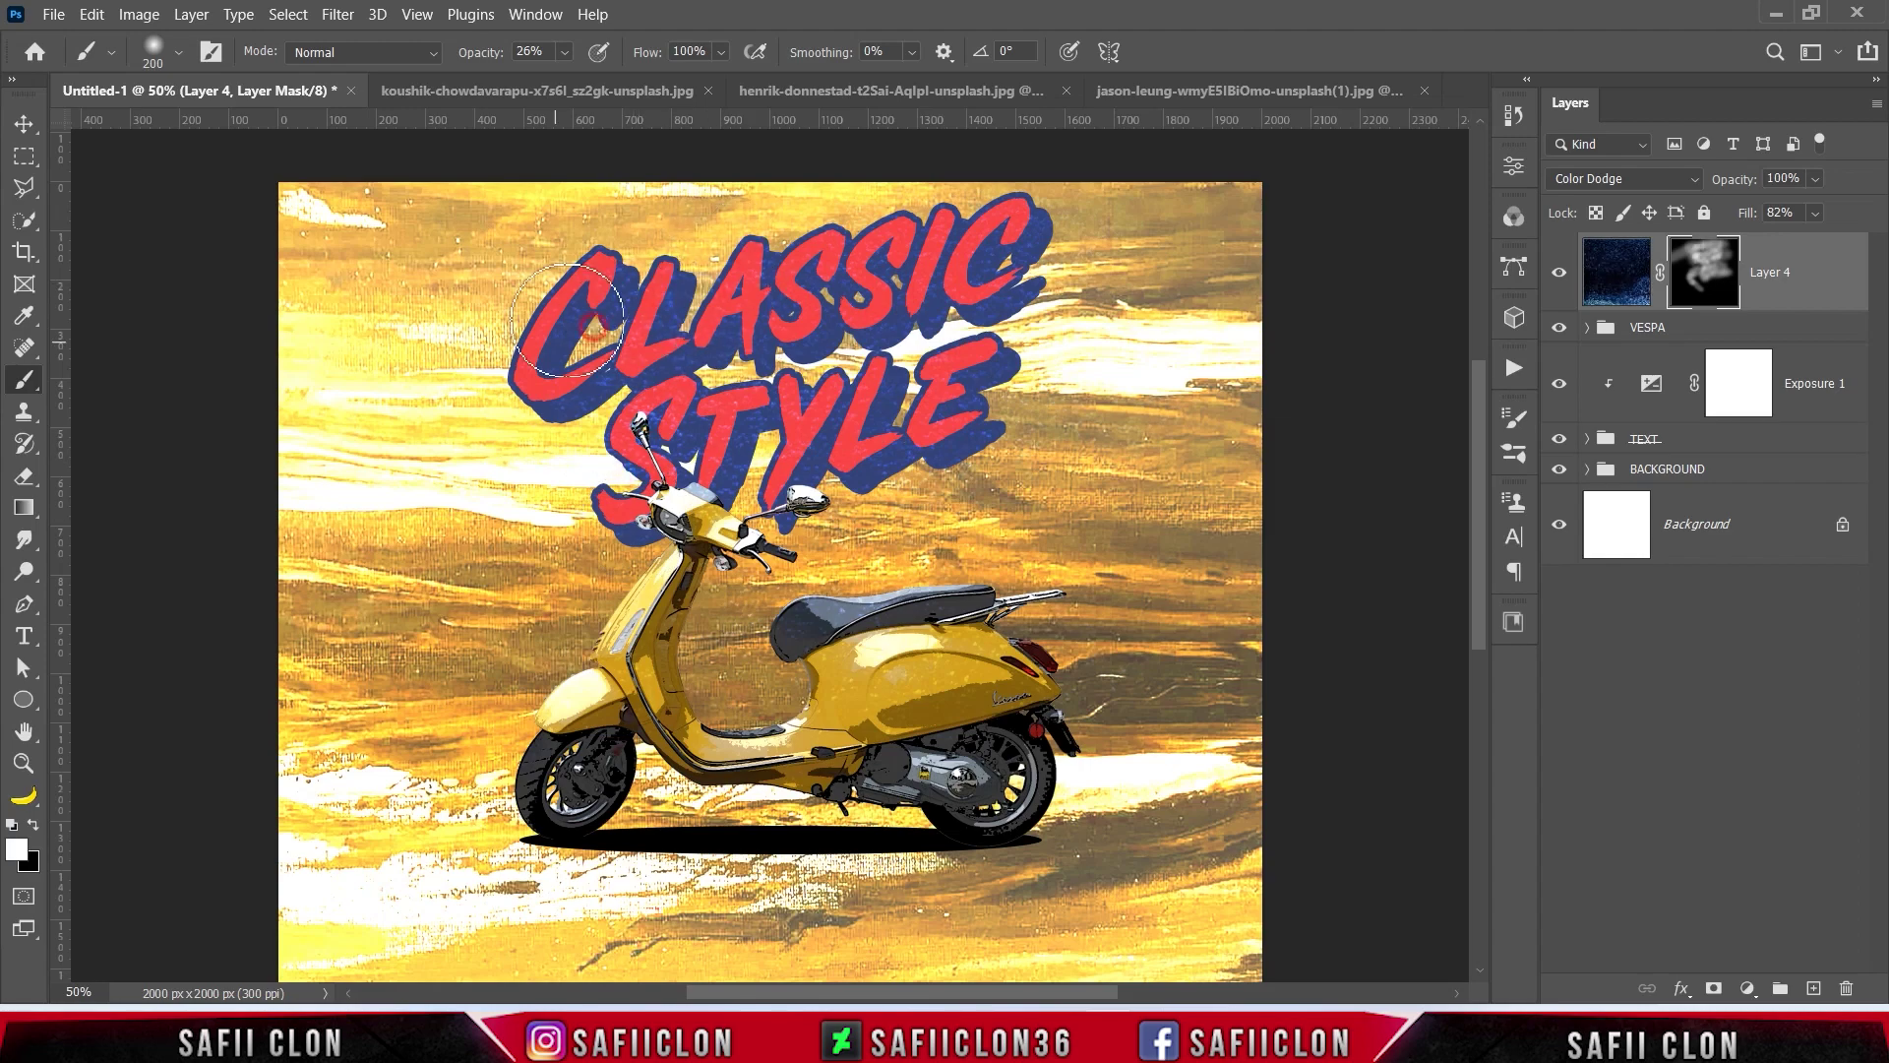
# Step: Paint white on the mask around the wheels and across the background with the brush up to 500 px, and compare by toggling the texture layer
pyautogui.moveTo(580, 837); pyautogui.dragTo(536, 856)
pyautogui.scroll(-4, 492, 807)
pyautogui.press(']')
pyautogui.press(']')
pyautogui.press(']')
pyautogui.moveTo(442, 741); pyautogui.dragTo(1066, 772)
pyautogui.scroll(4, 344, 394)
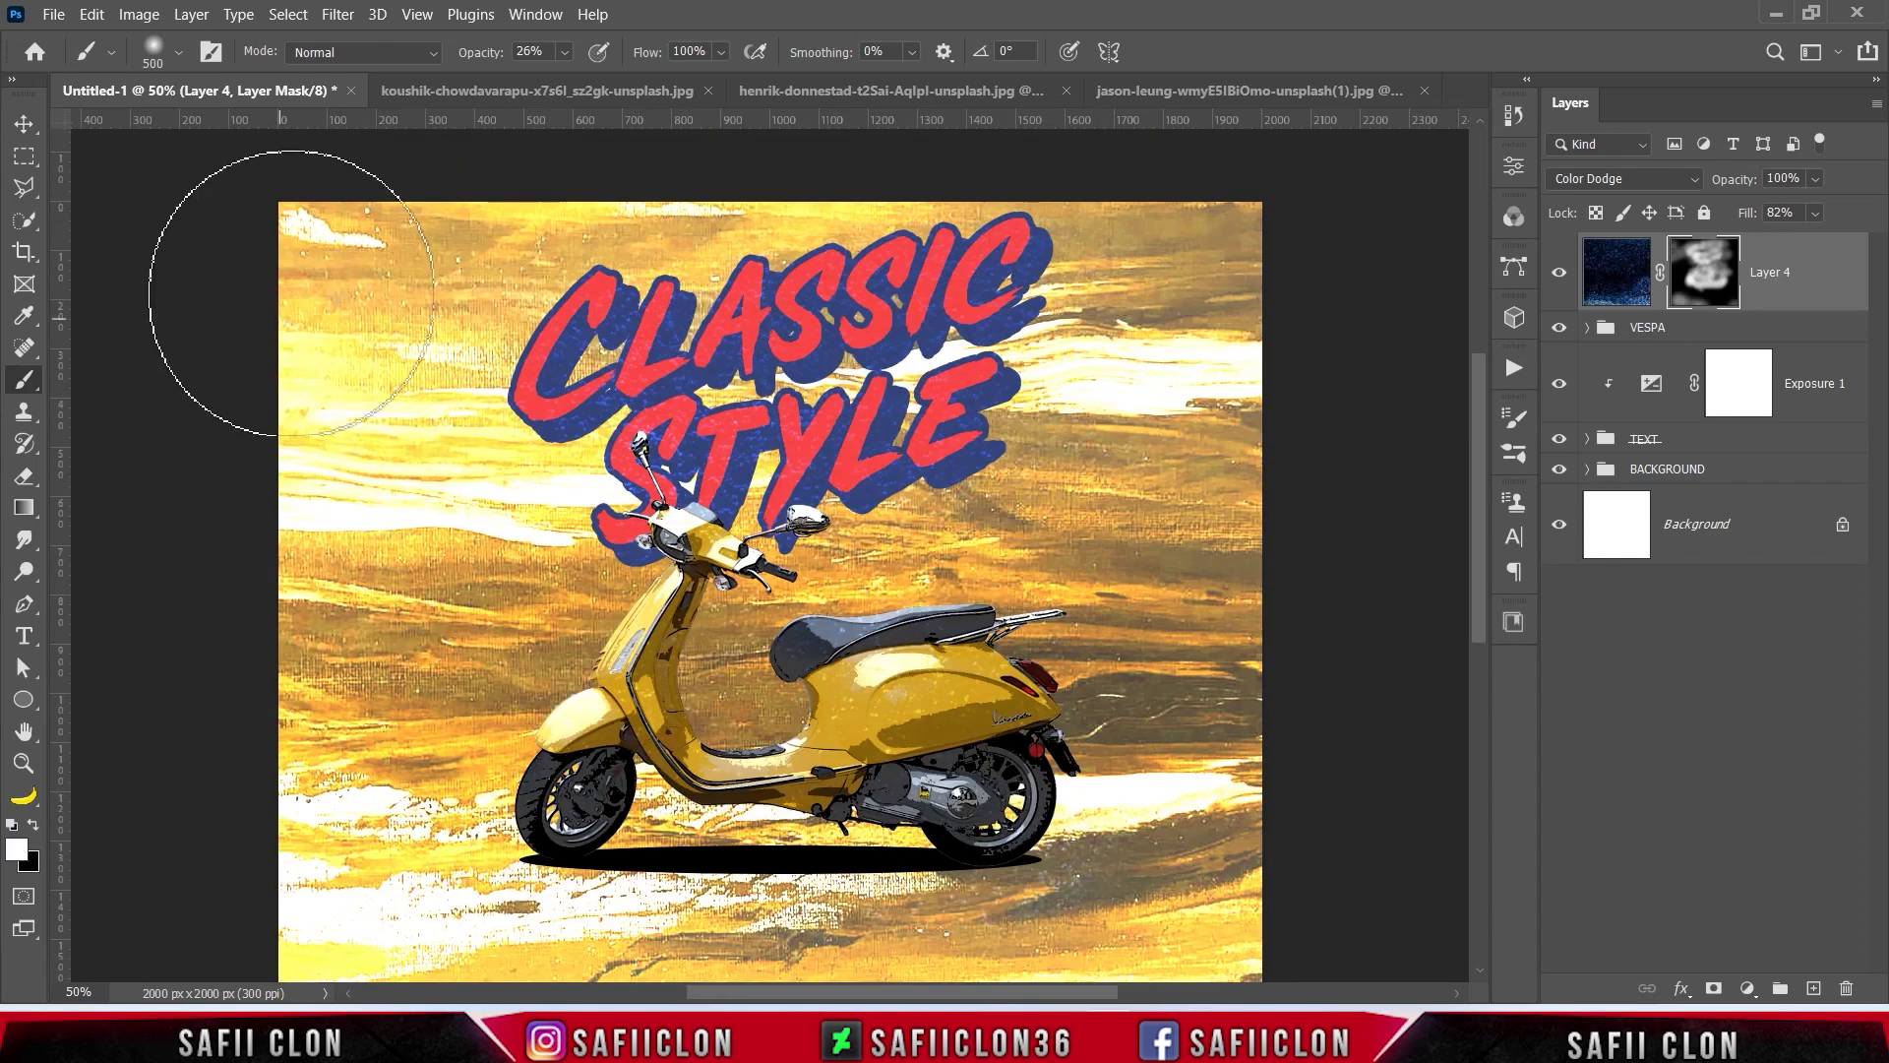
pyautogui.hotkey('ctrl', '-')
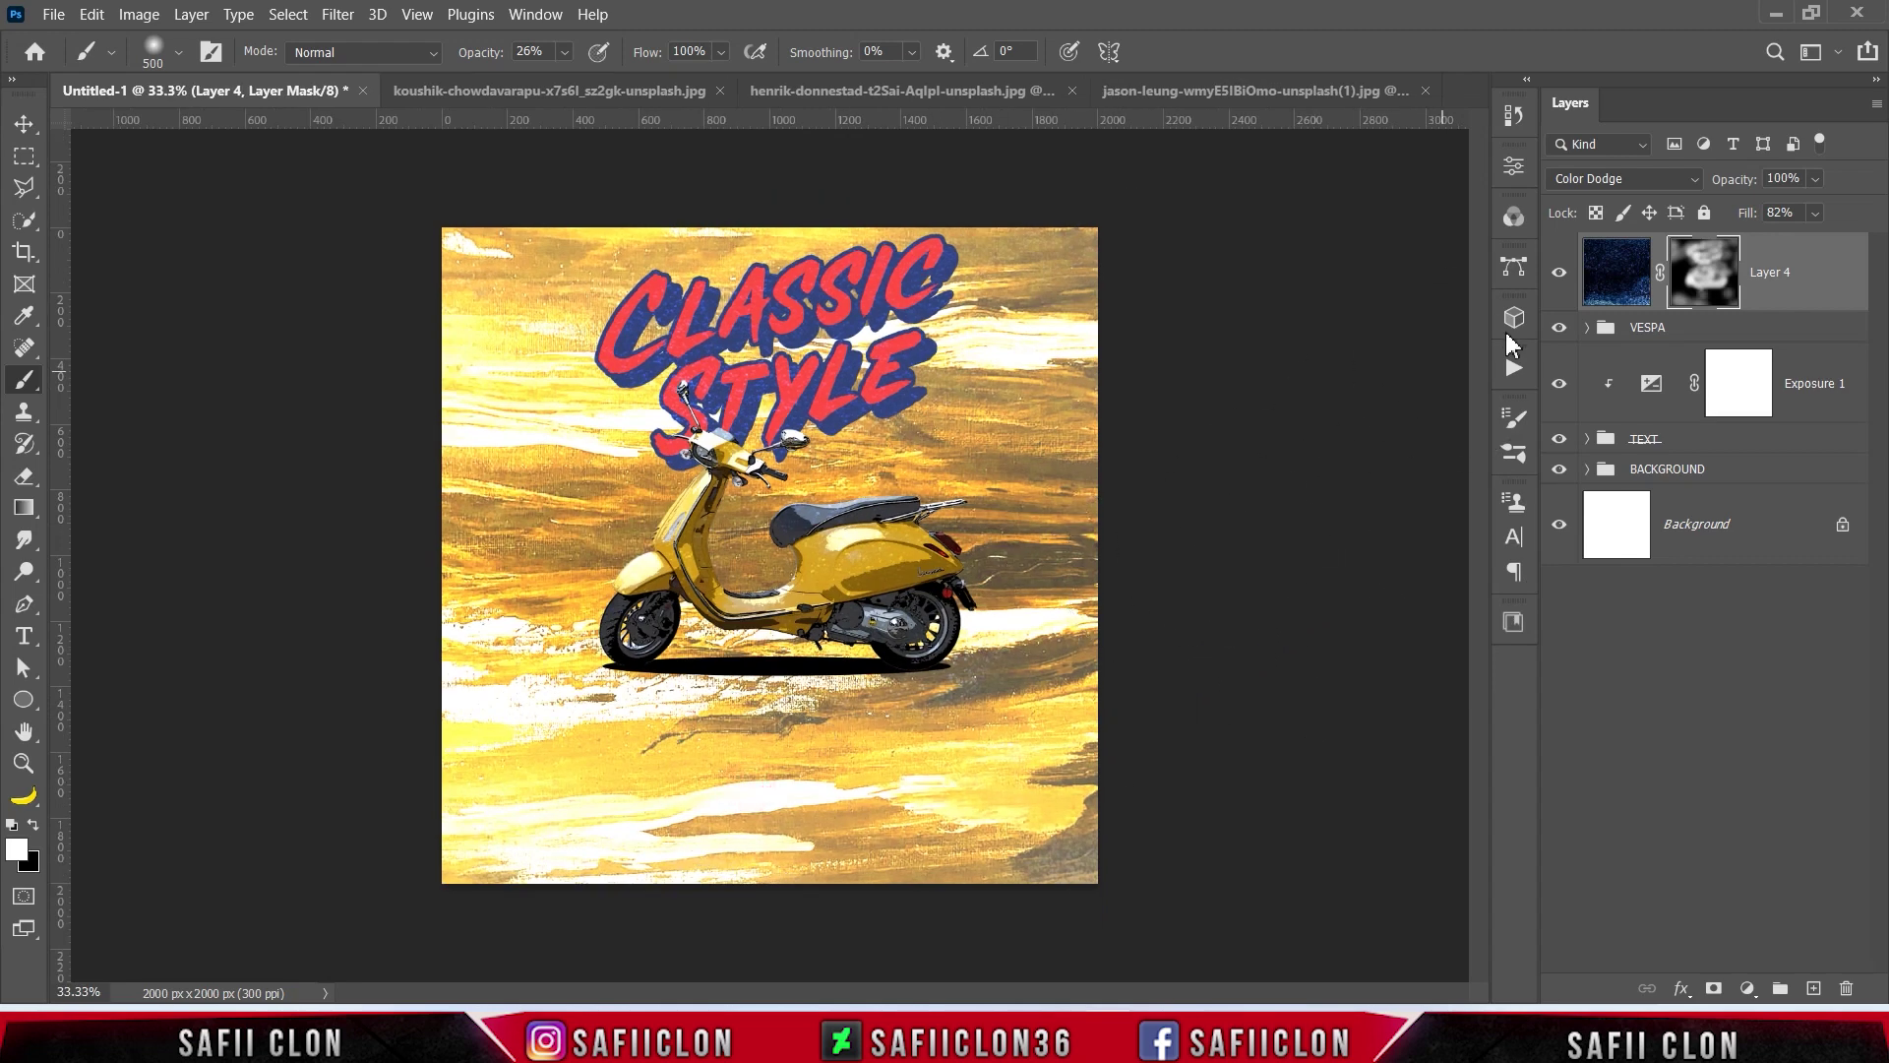
pyautogui.click(1559, 272)
pyautogui.click(1560, 272)
pyautogui.click(1560, 272)
pyautogui.click(1560, 273)
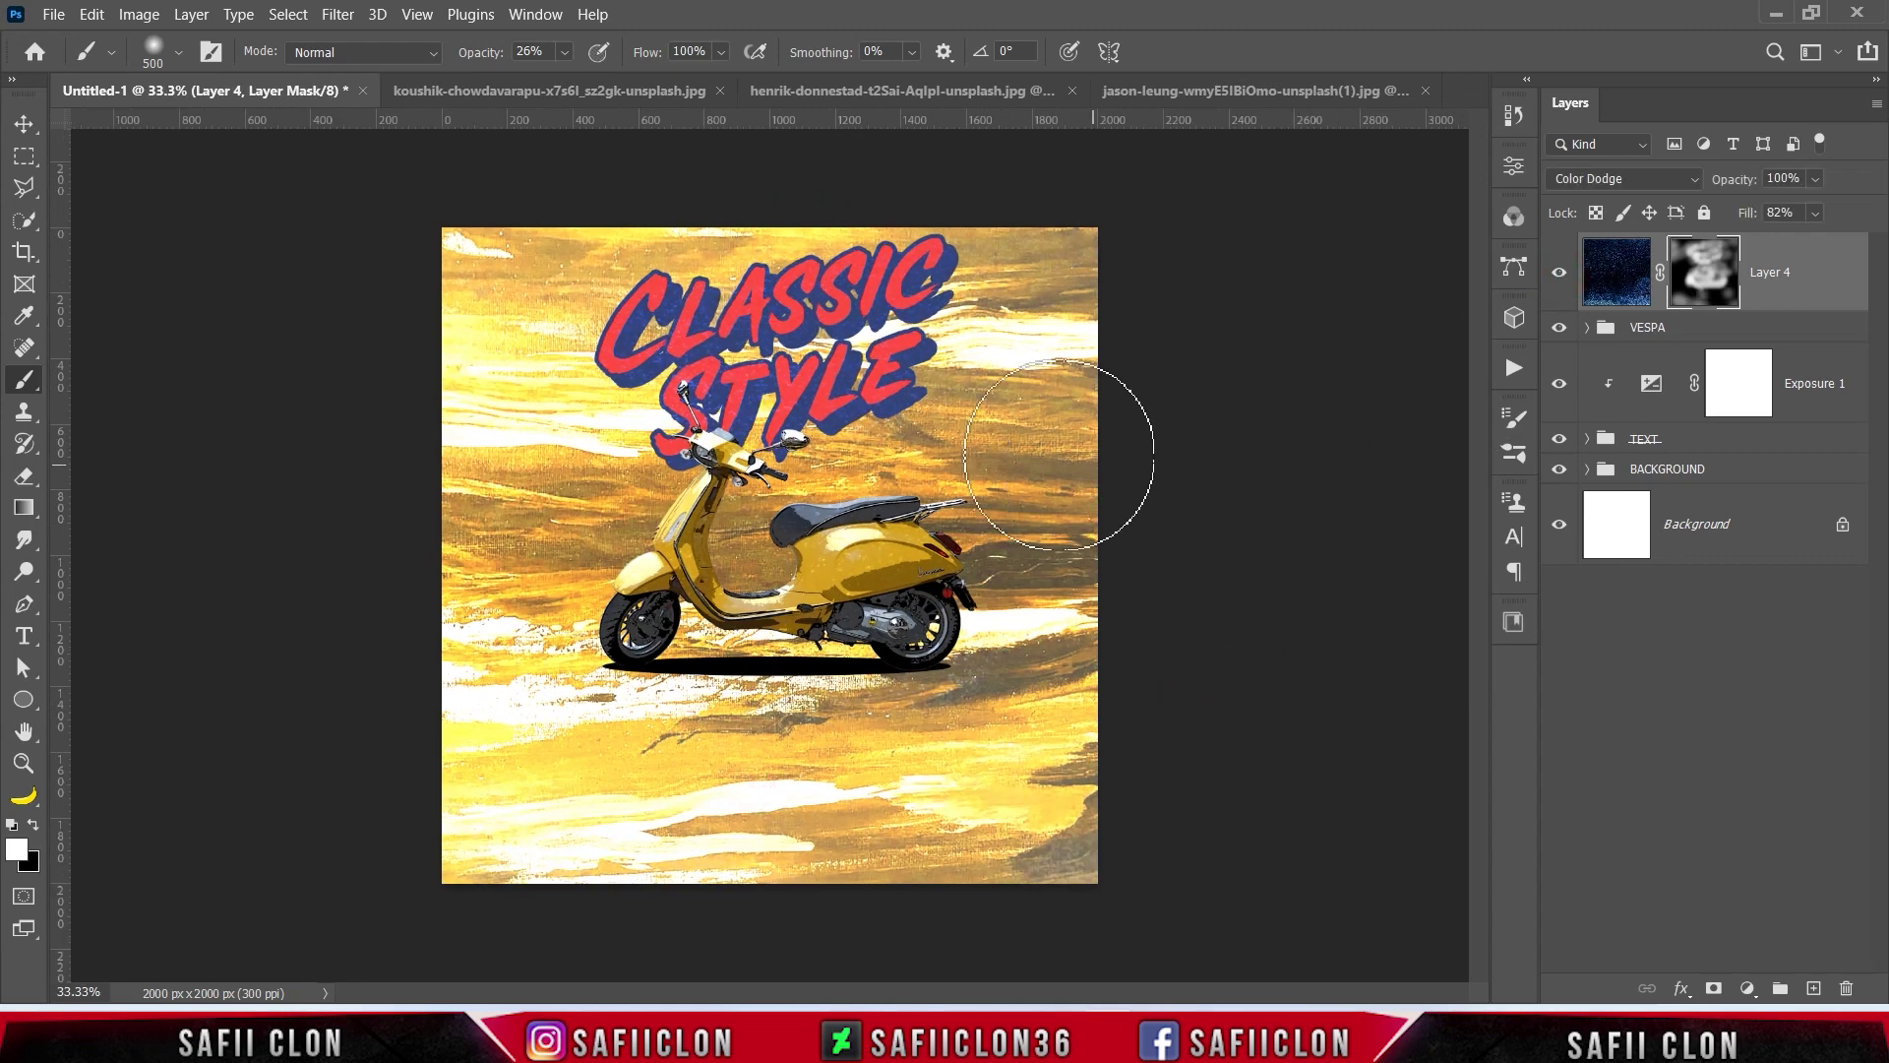
# Step: Close the three source image documents without saving, leaving only the poster open
pyautogui.click(569, 94)
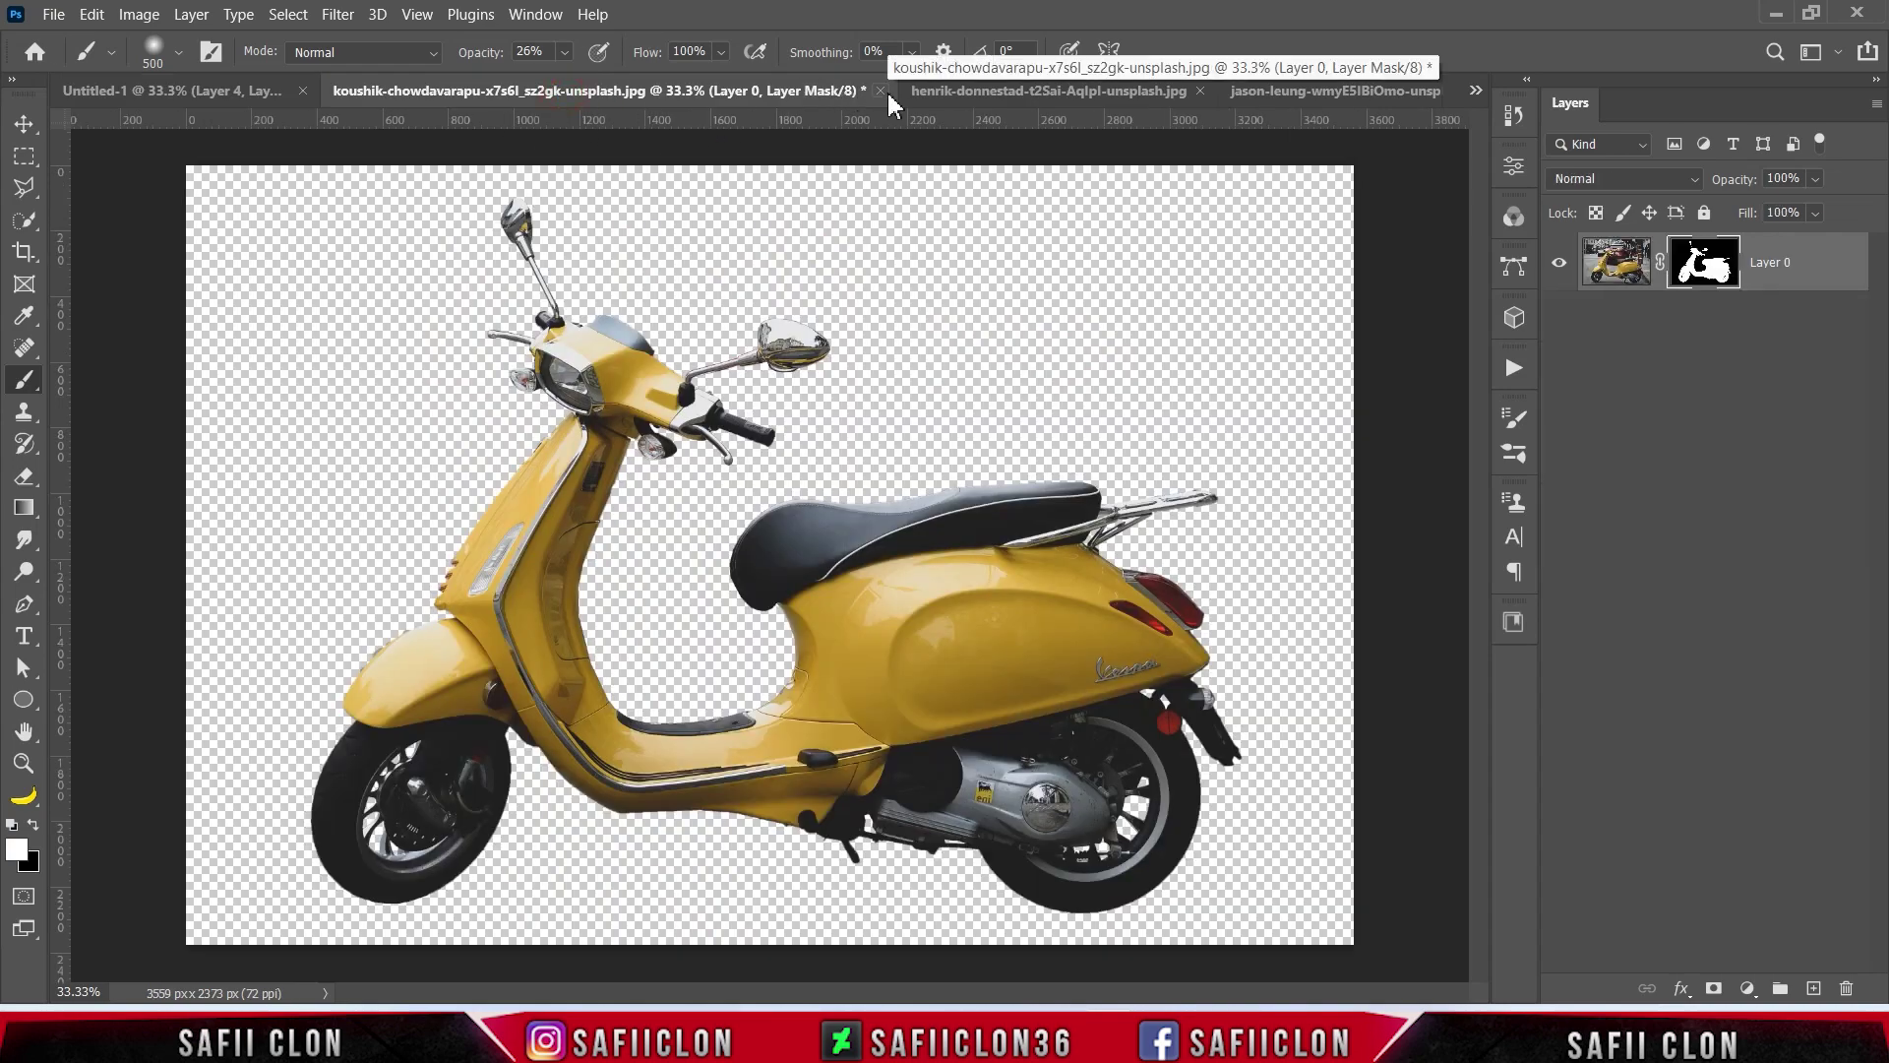
pyautogui.click(881, 91)
pyautogui.click(984, 404)
pyautogui.click(782, 92)
pyautogui.click(875, 90)
pyautogui.click(798, 91)
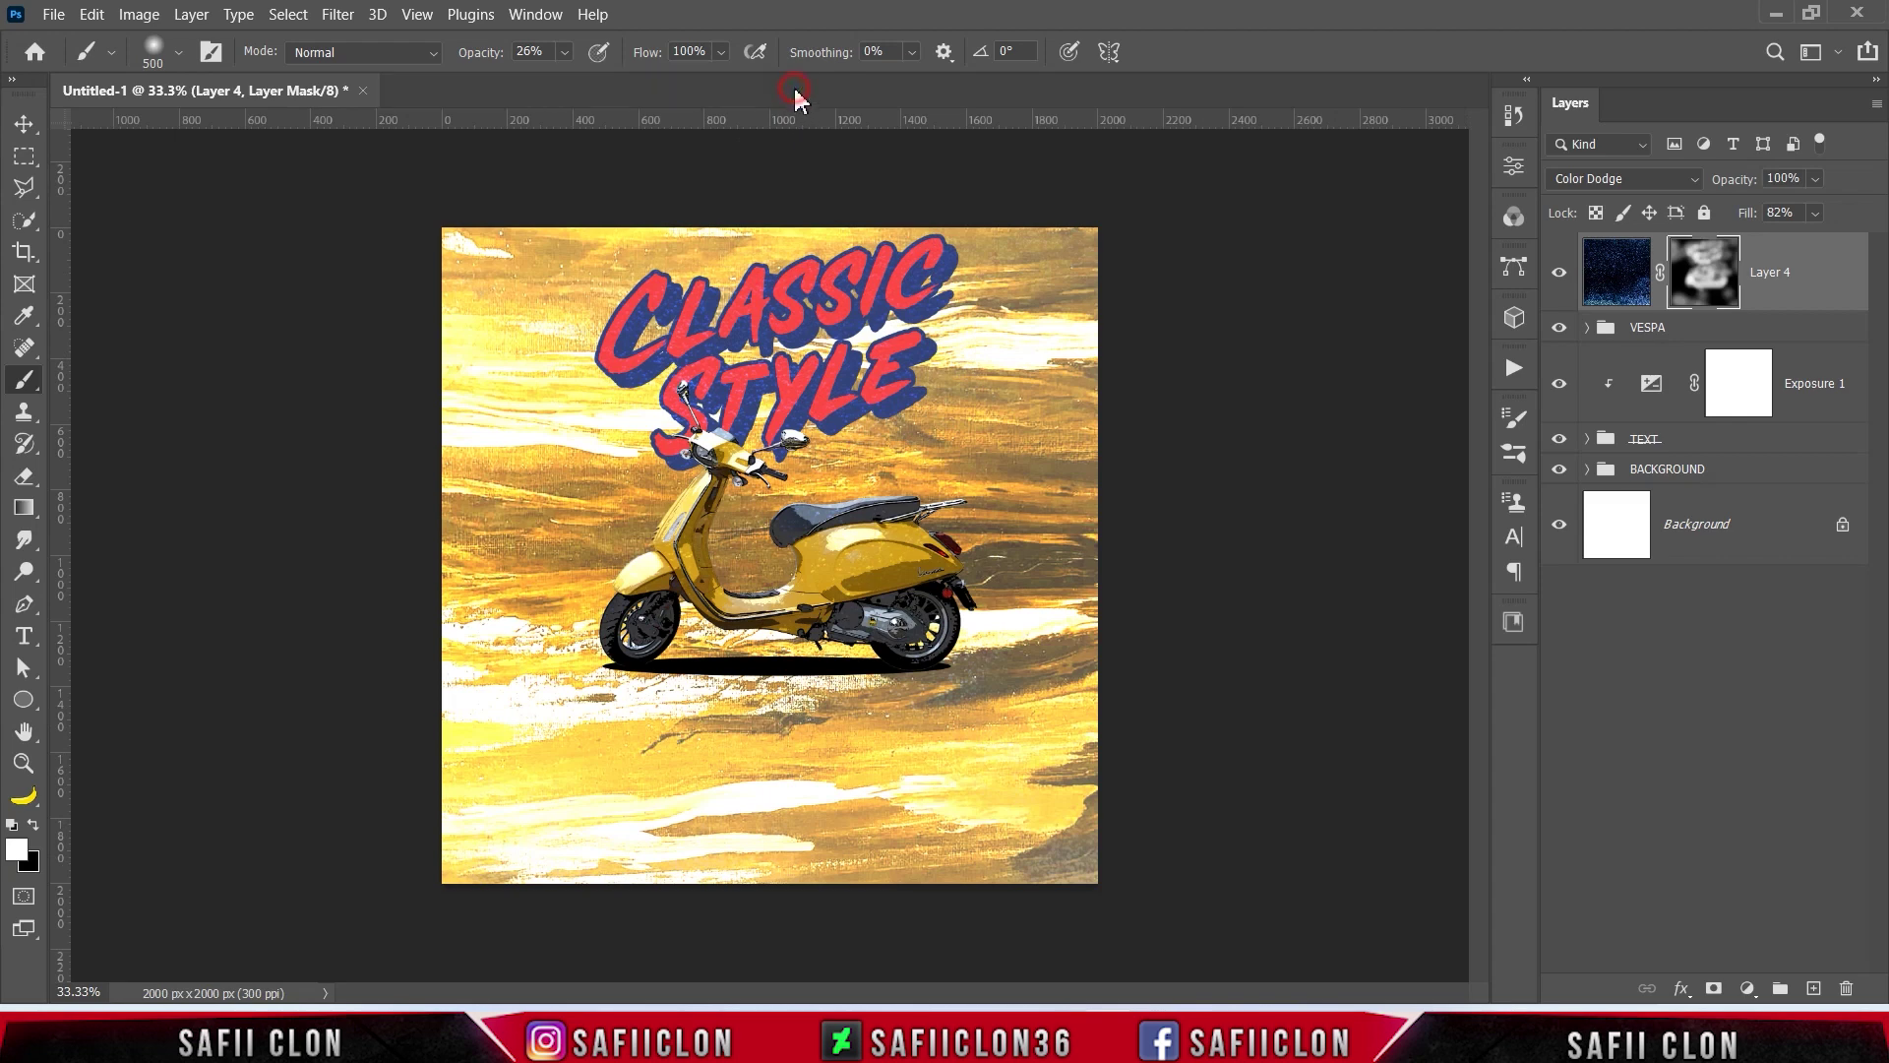
pyautogui.click(56, 15)
pyautogui.click(79, 67)
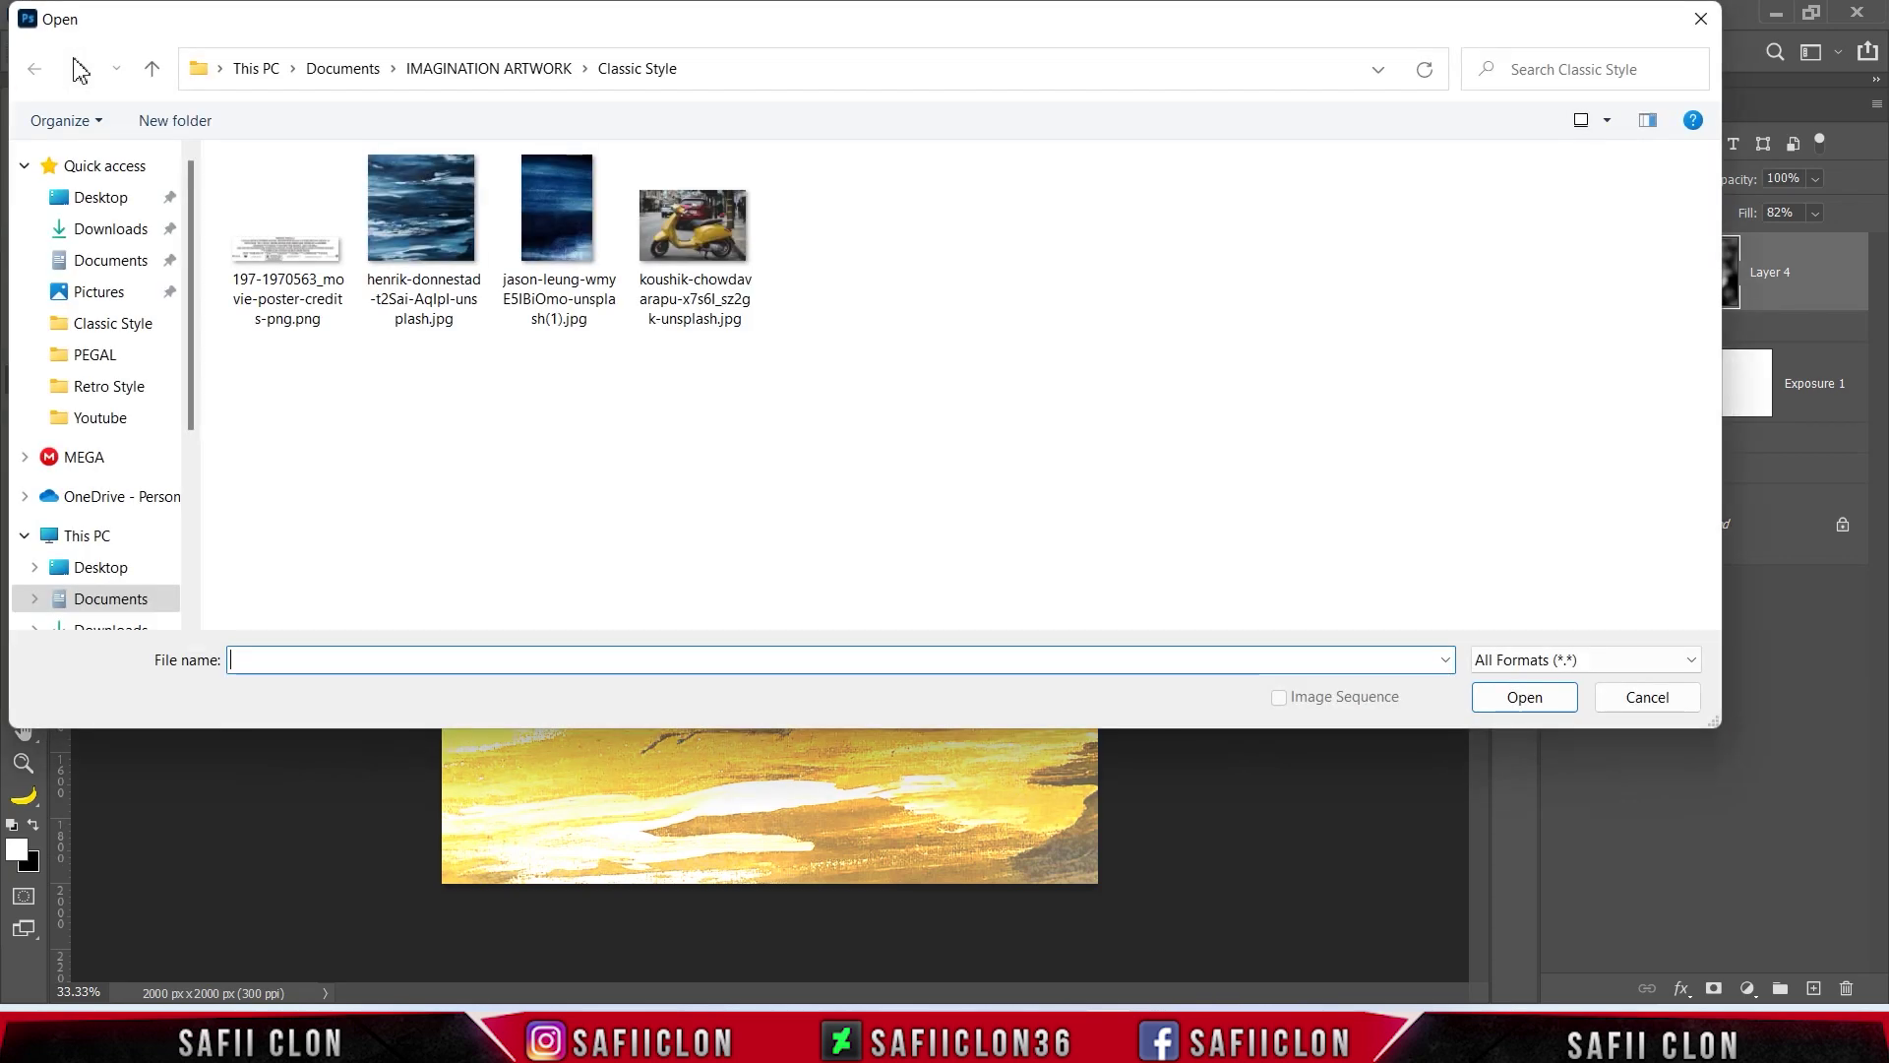
pyautogui.click(280, 283)
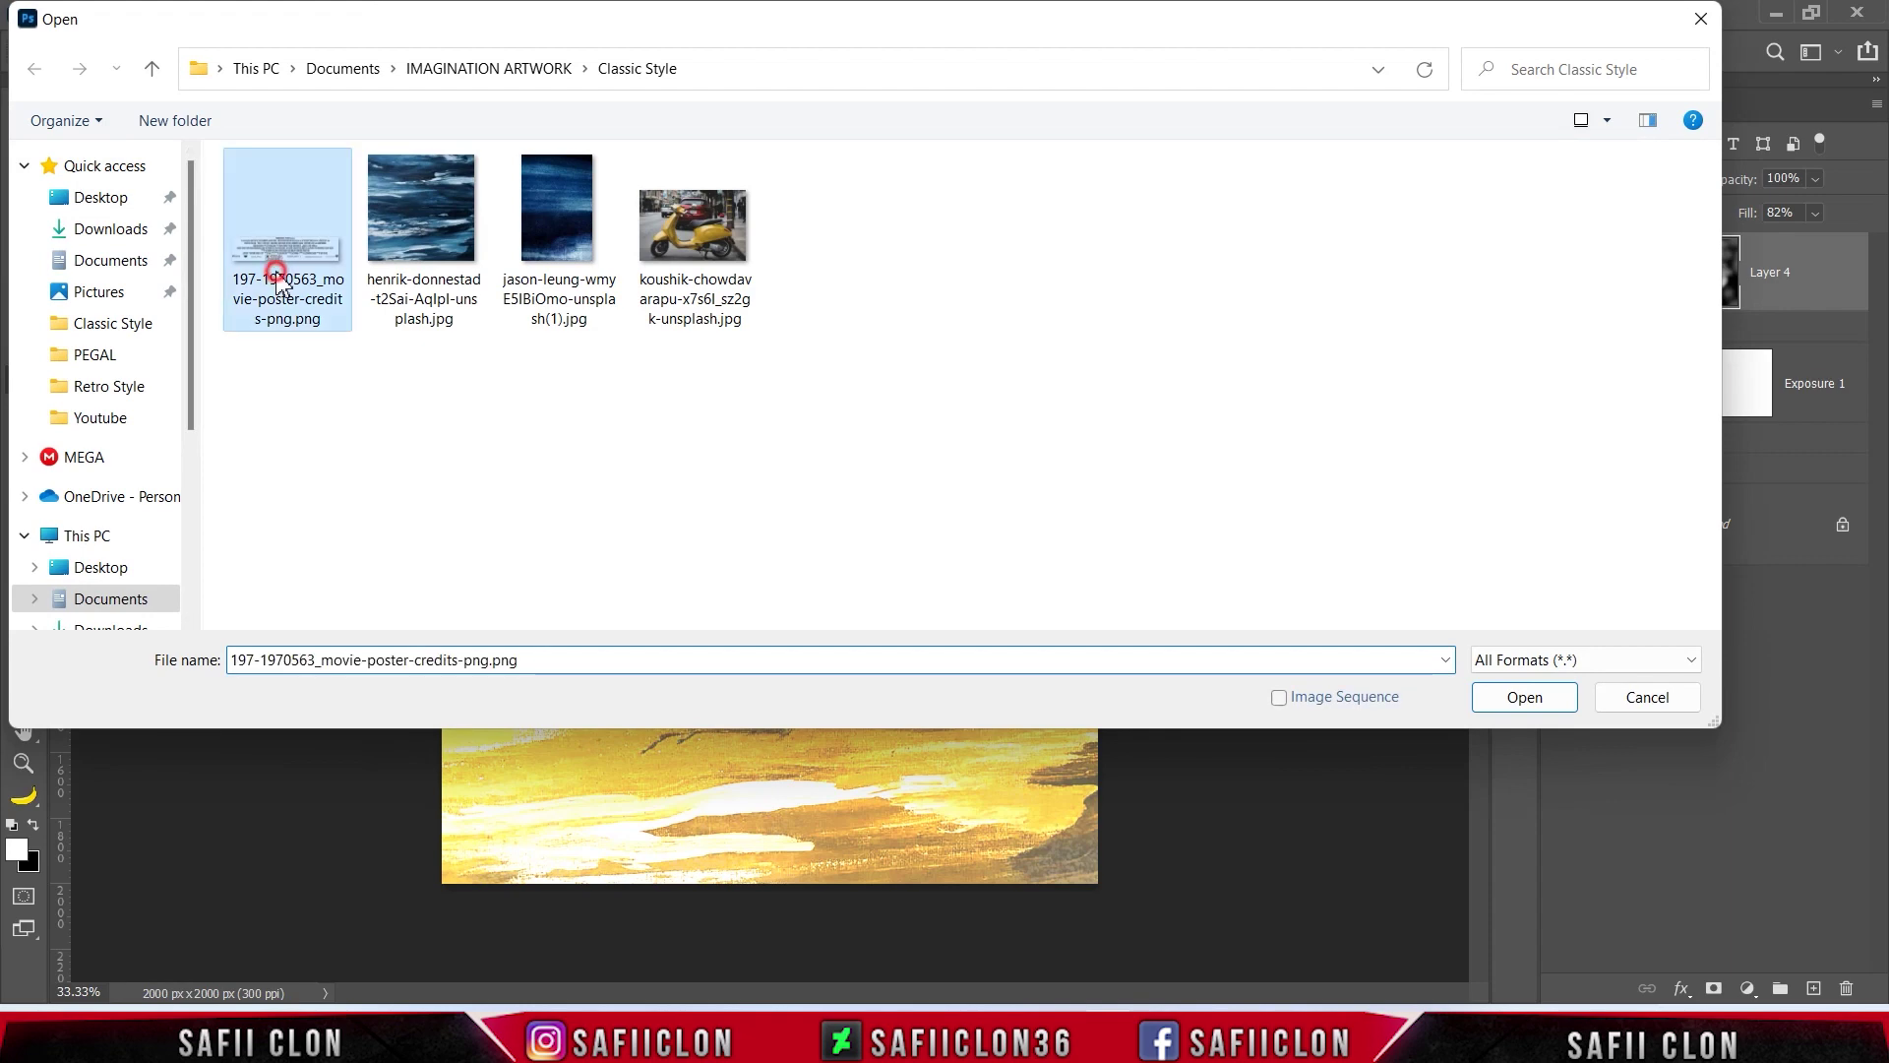
pyautogui.click(1547, 710)
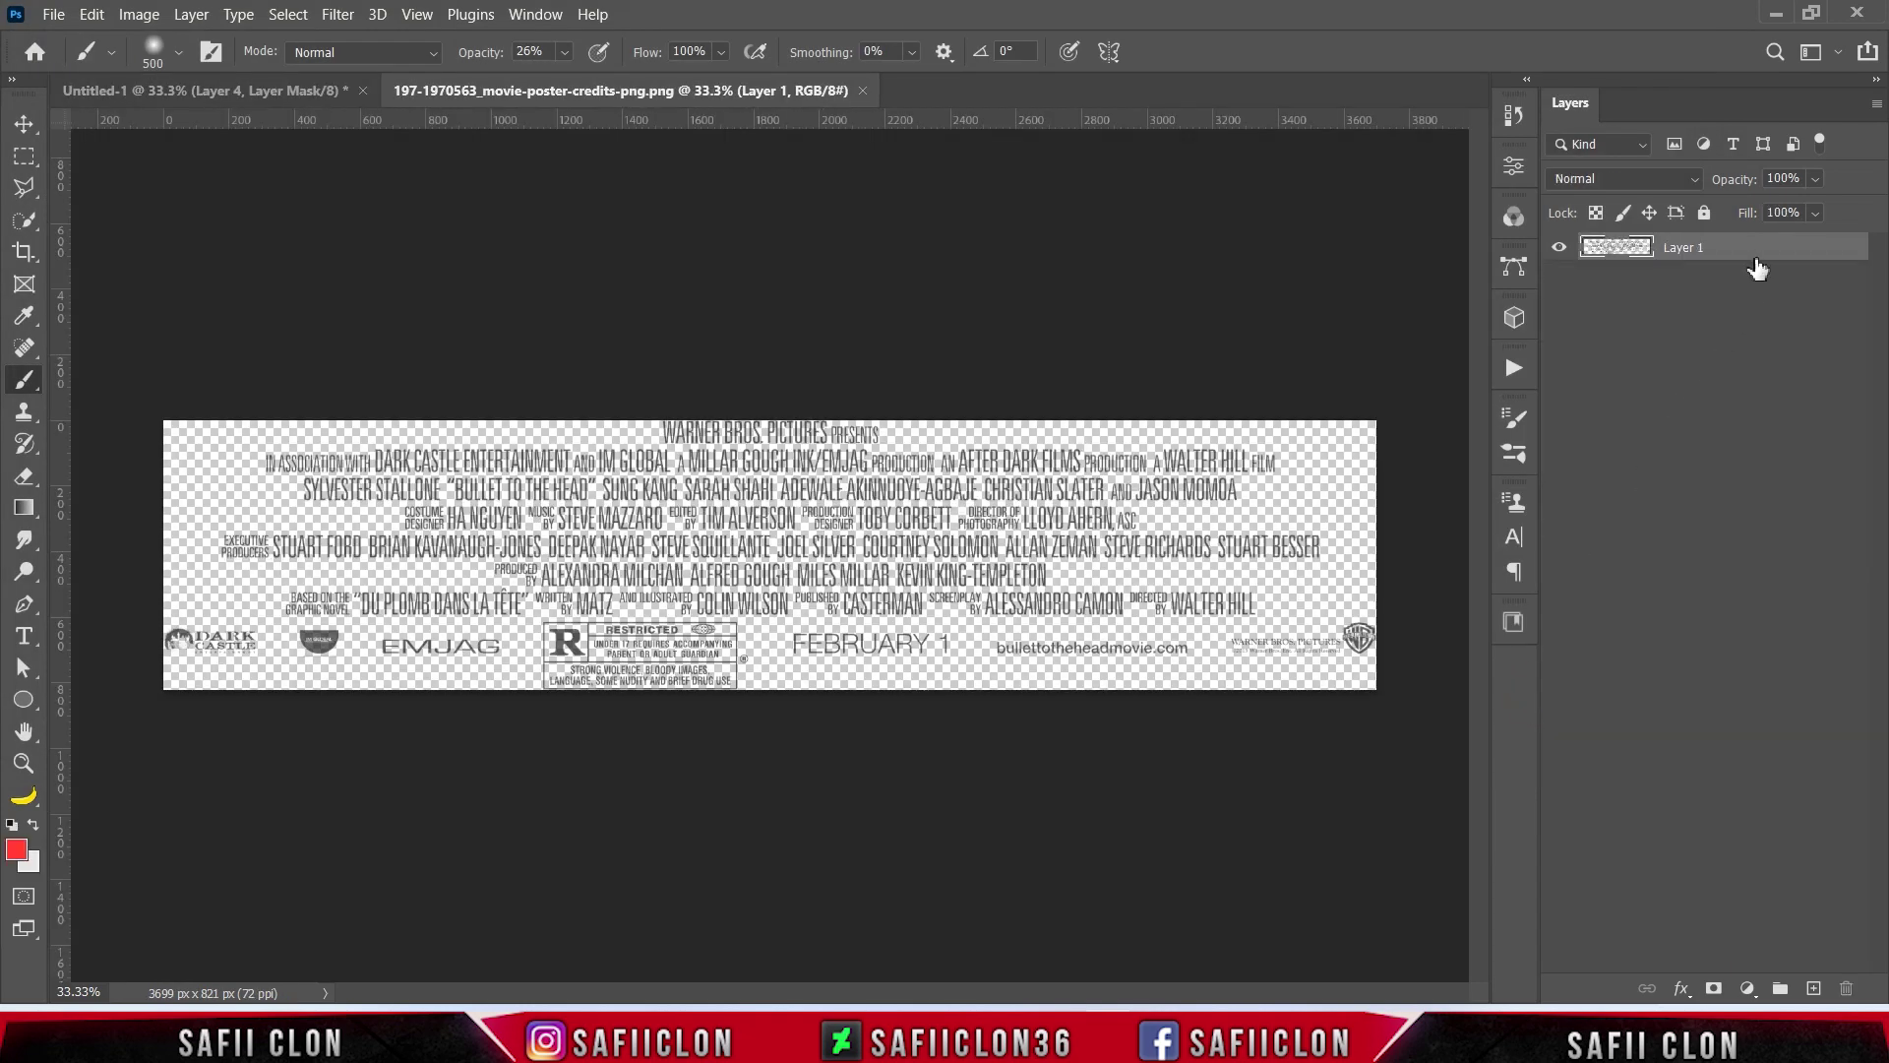
pyautogui.moveTo(1753, 246); pyautogui.dragTo(463, 324)
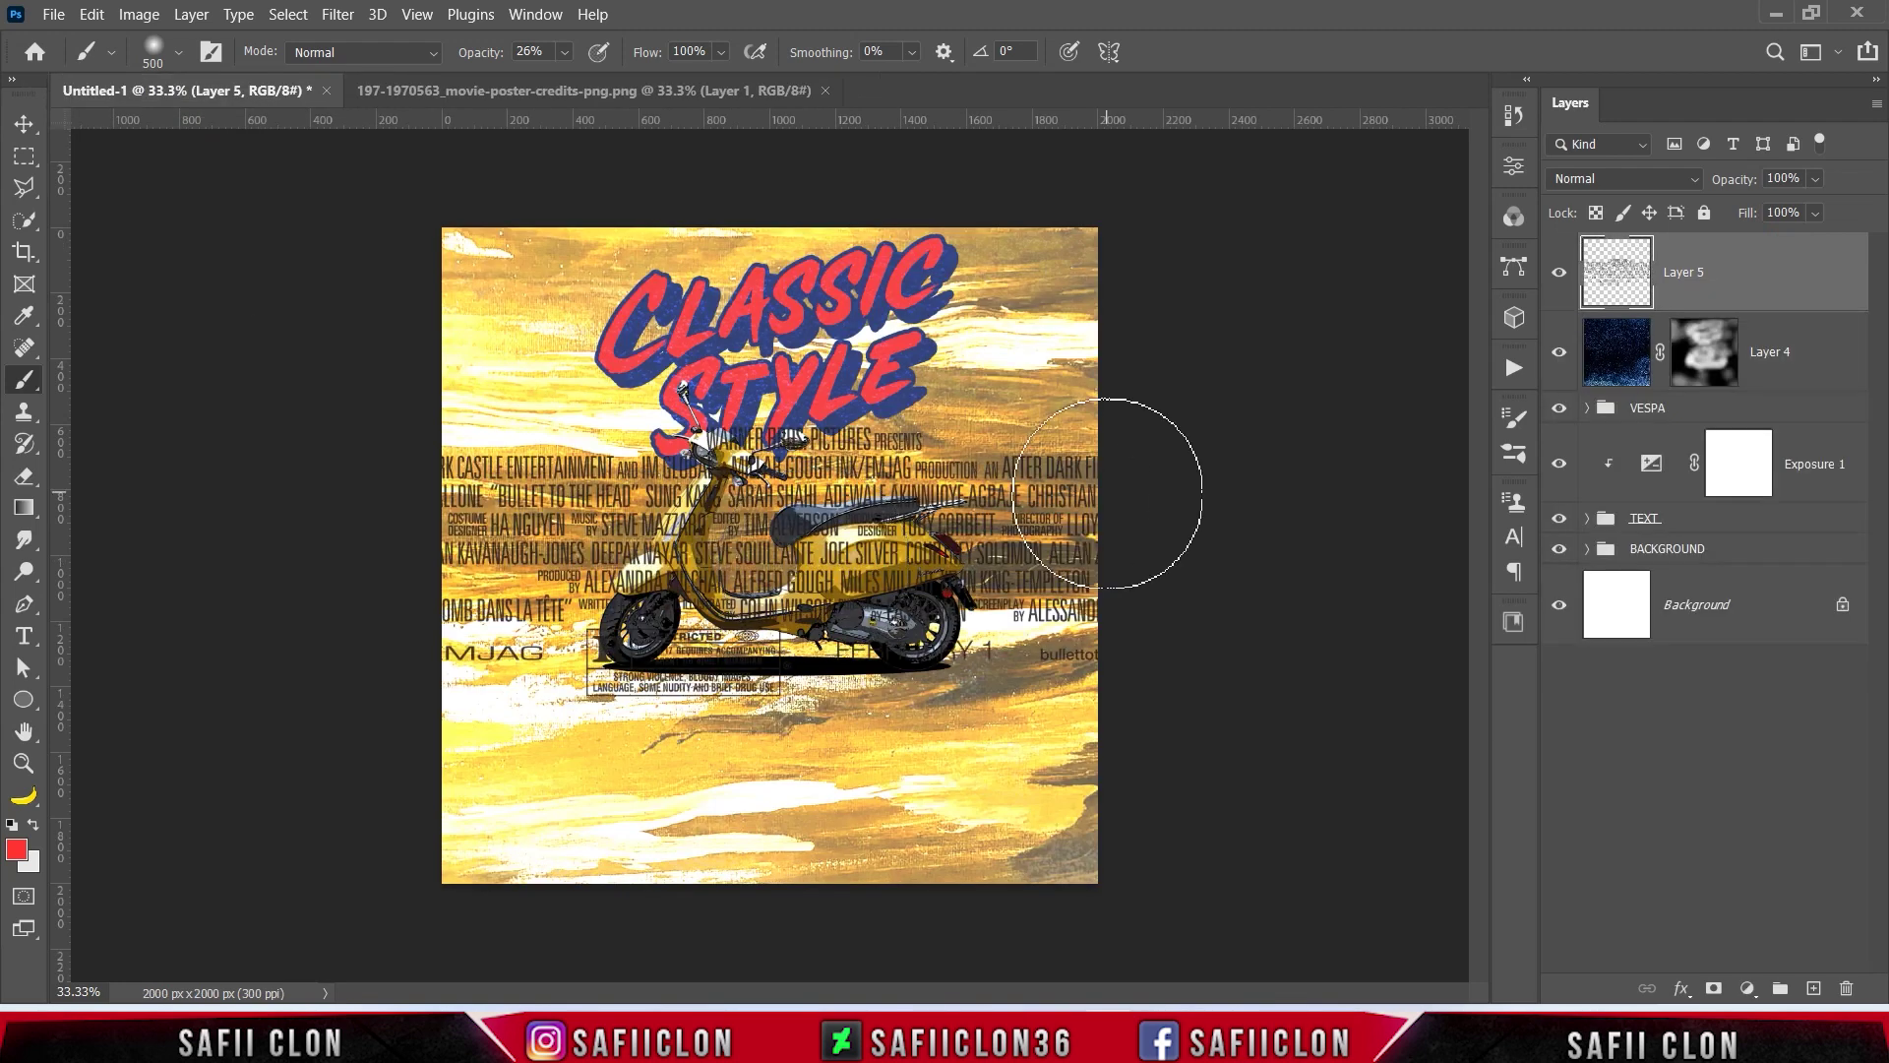
# Step: Scale the credits block to about 52% and place it across the bottom of the poster, below the scooter
pyautogui.hotkey('ctrl', 't')
pyautogui.moveTo(206, 425); pyautogui.dragTo(438, 479)
pyautogui.moveTo(1076, 548); pyautogui.dragTo(1046, 776)
pyautogui.moveTo(1157, 707); pyautogui.dragTo(1099, 727)
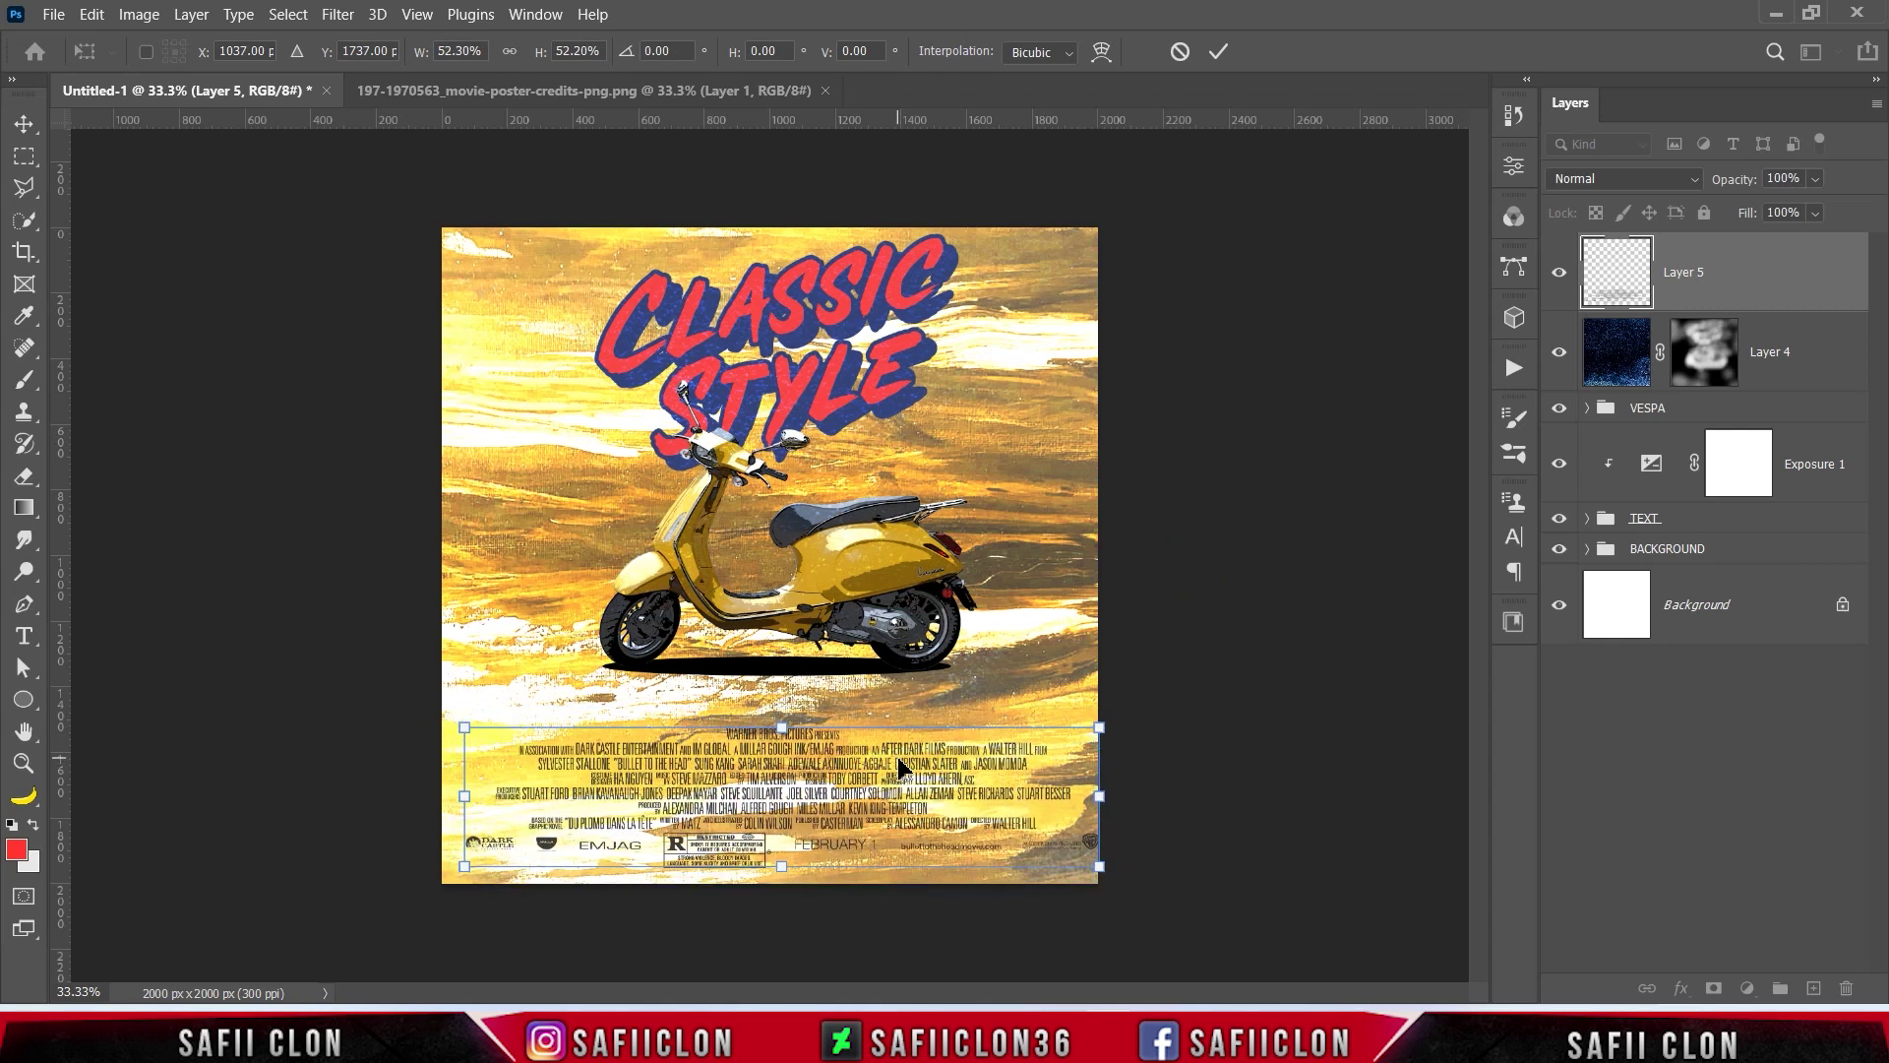
pyautogui.moveTo(958, 740); pyautogui.dragTo(956, 741)
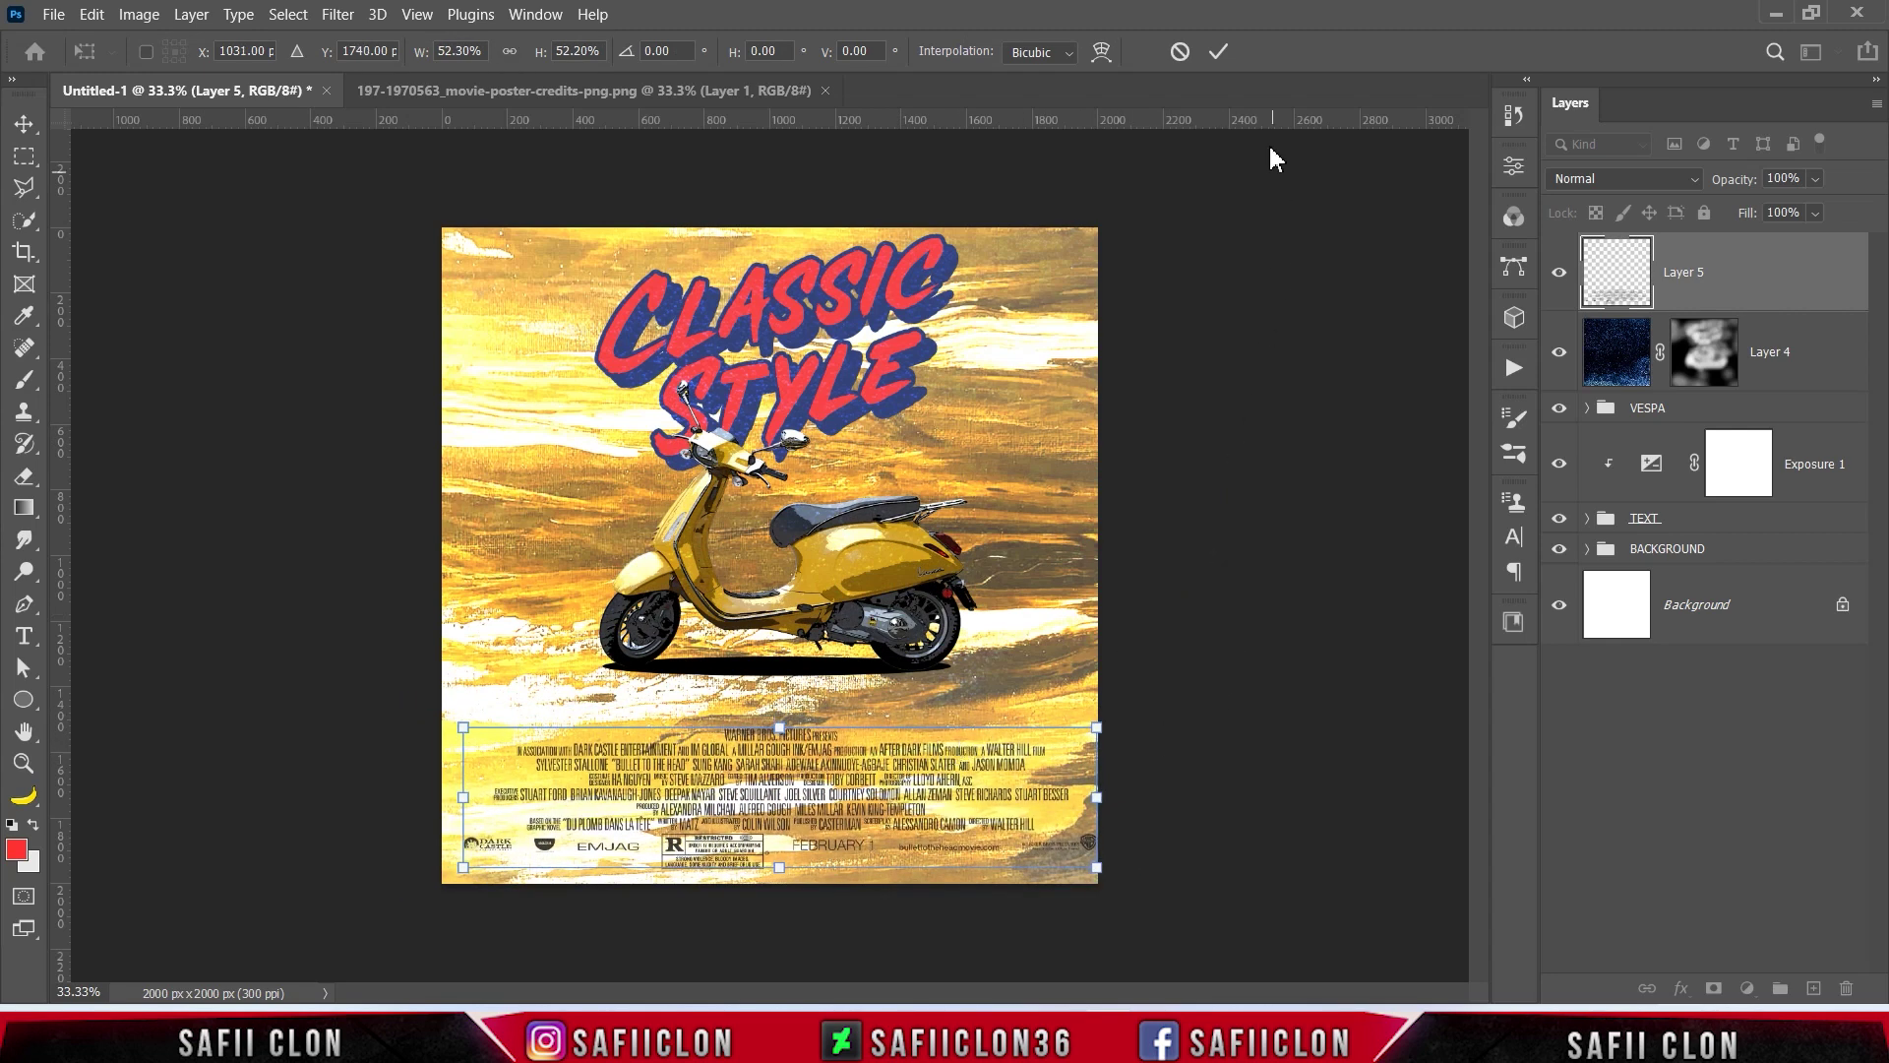
pyautogui.click(1220, 52)
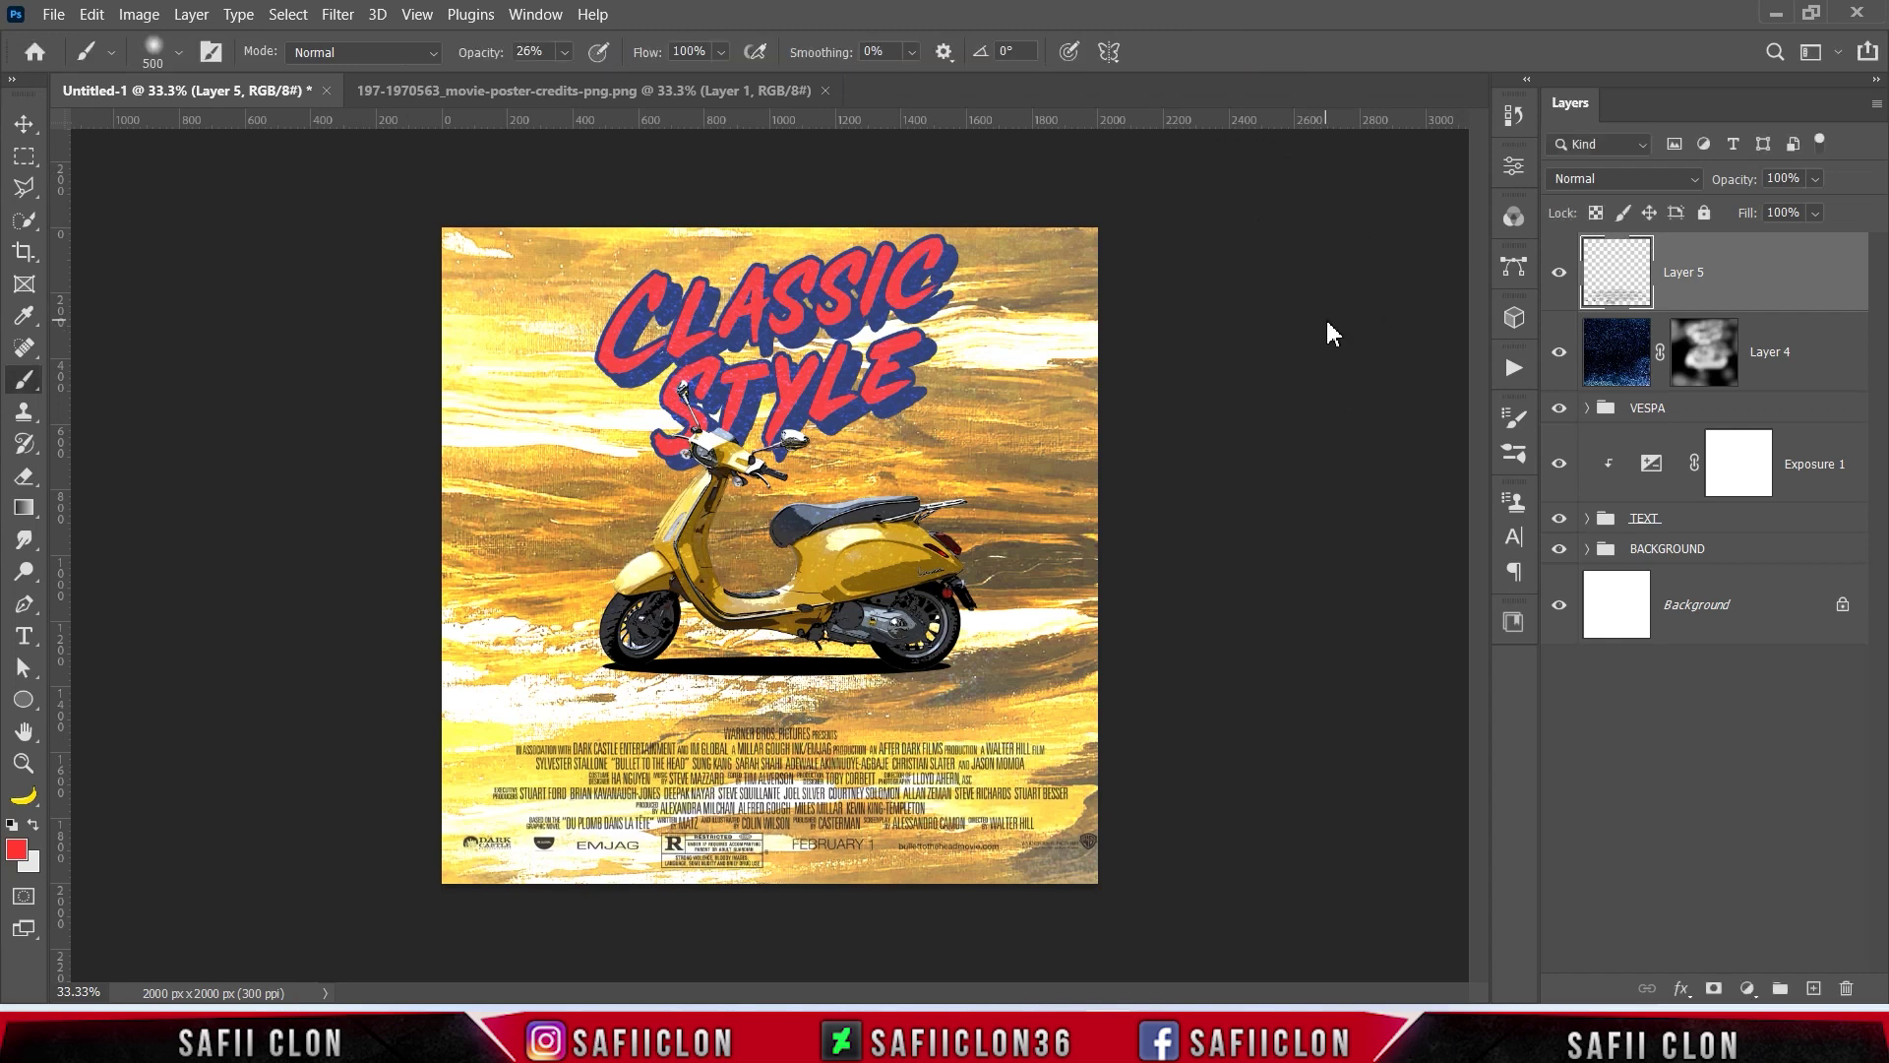
# Step: Review what each layer and group contributes by toggling visibility from the credits down to the BACKGROUND group
pyautogui.click(1559, 274)
pyautogui.click(1560, 273)
pyautogui.click(1559, 351)
pyautogui.click(1560, 351)
pyautogui.click(1560, 407)
pyautogui.click(1559, 407)
pyautogui.click(1559, 463)
pyautogui.click(1559, 463)
pyautogui.click(1559, 517)
pyautogui.click(1559, 518)
pyautogui.click(1560, 548)
pyautogui.click(1559, 548)
# Step: Examine the poster's detail at 100% magnification, and check the whole composition at 33.3%
pyautogui.hotkey('ctrl', '1')
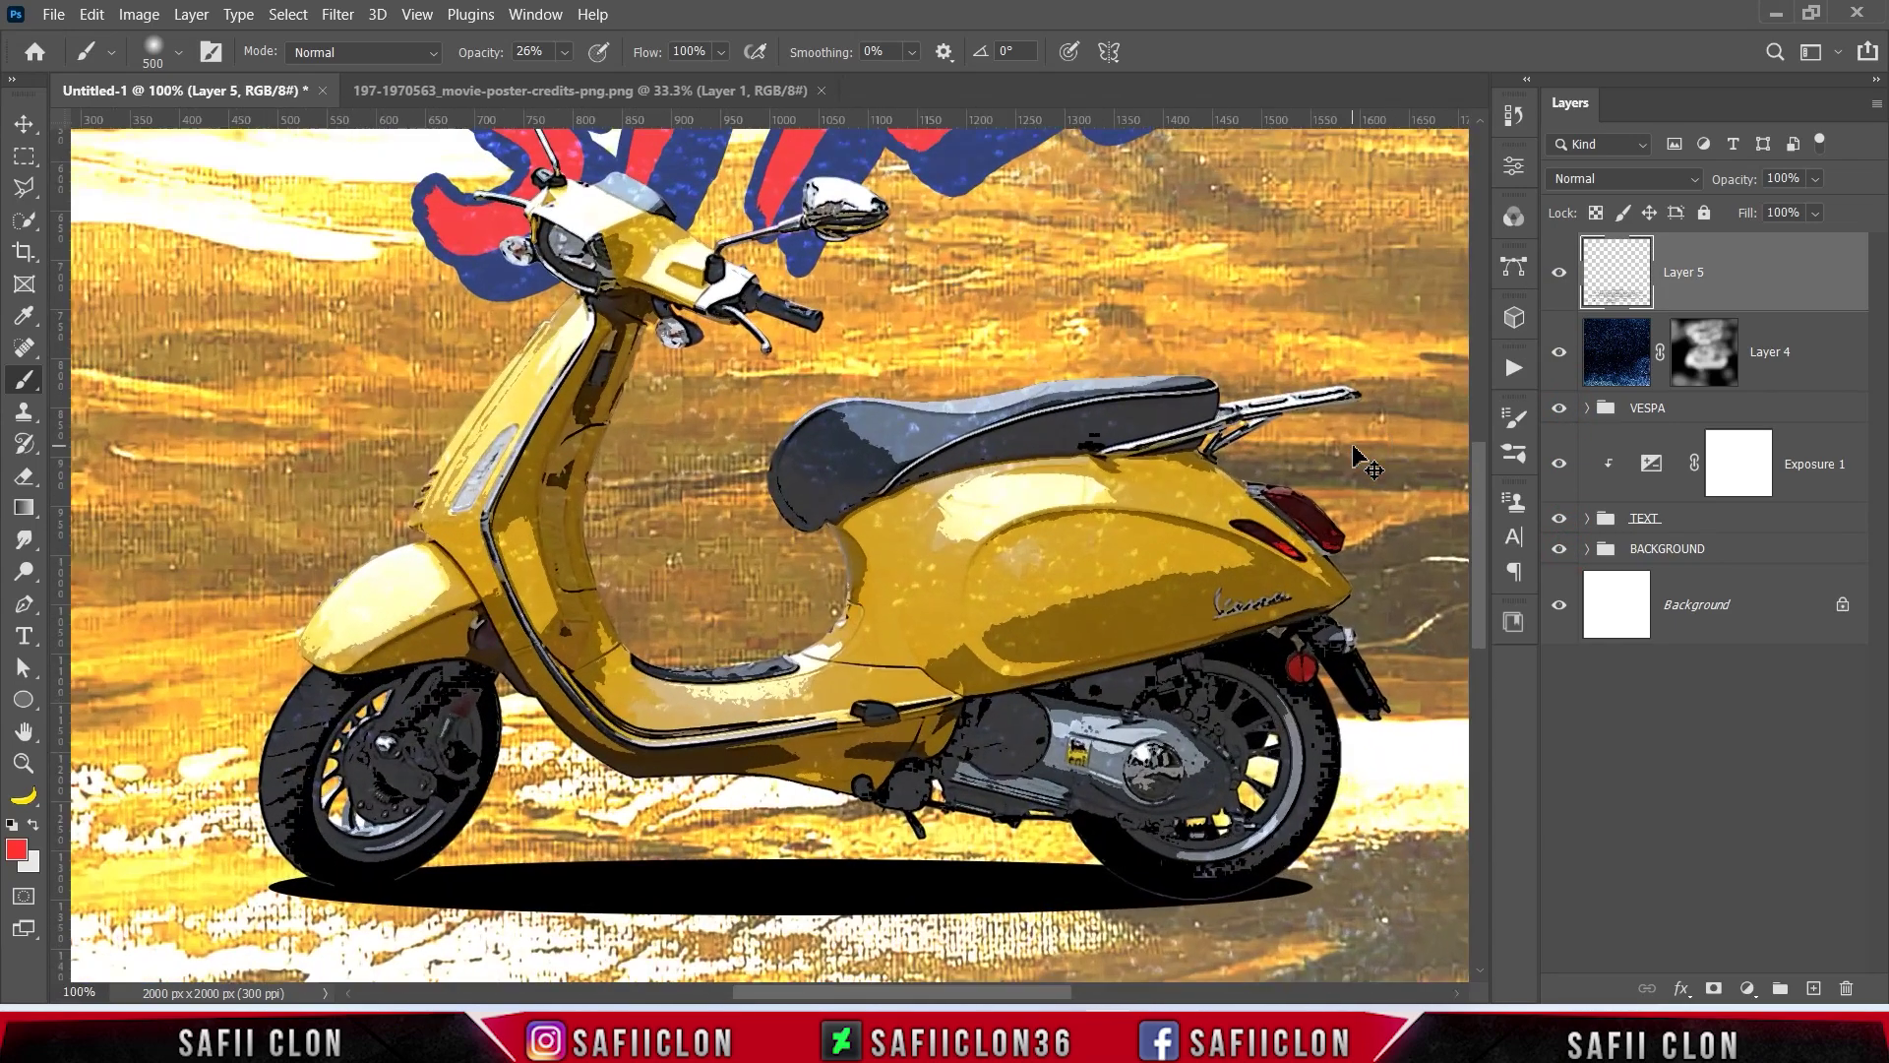
pyautogui.hotkey('ctrl', '-')
pyautogui.hotkey('ctrl', '-')
pyautogui.hotkey('ctrl', '-')
pyautogui.hotkey('ctrl', '-')
pyautogui.hotkey('ctrl', '-')
pyautogui.hotkey('ctrl', '+')
pyautogui.hotkey('ctrl', '+')
pyautogui.hotkey('ctrl', '+')
pyautogui.hotkey('ctrl', '-')
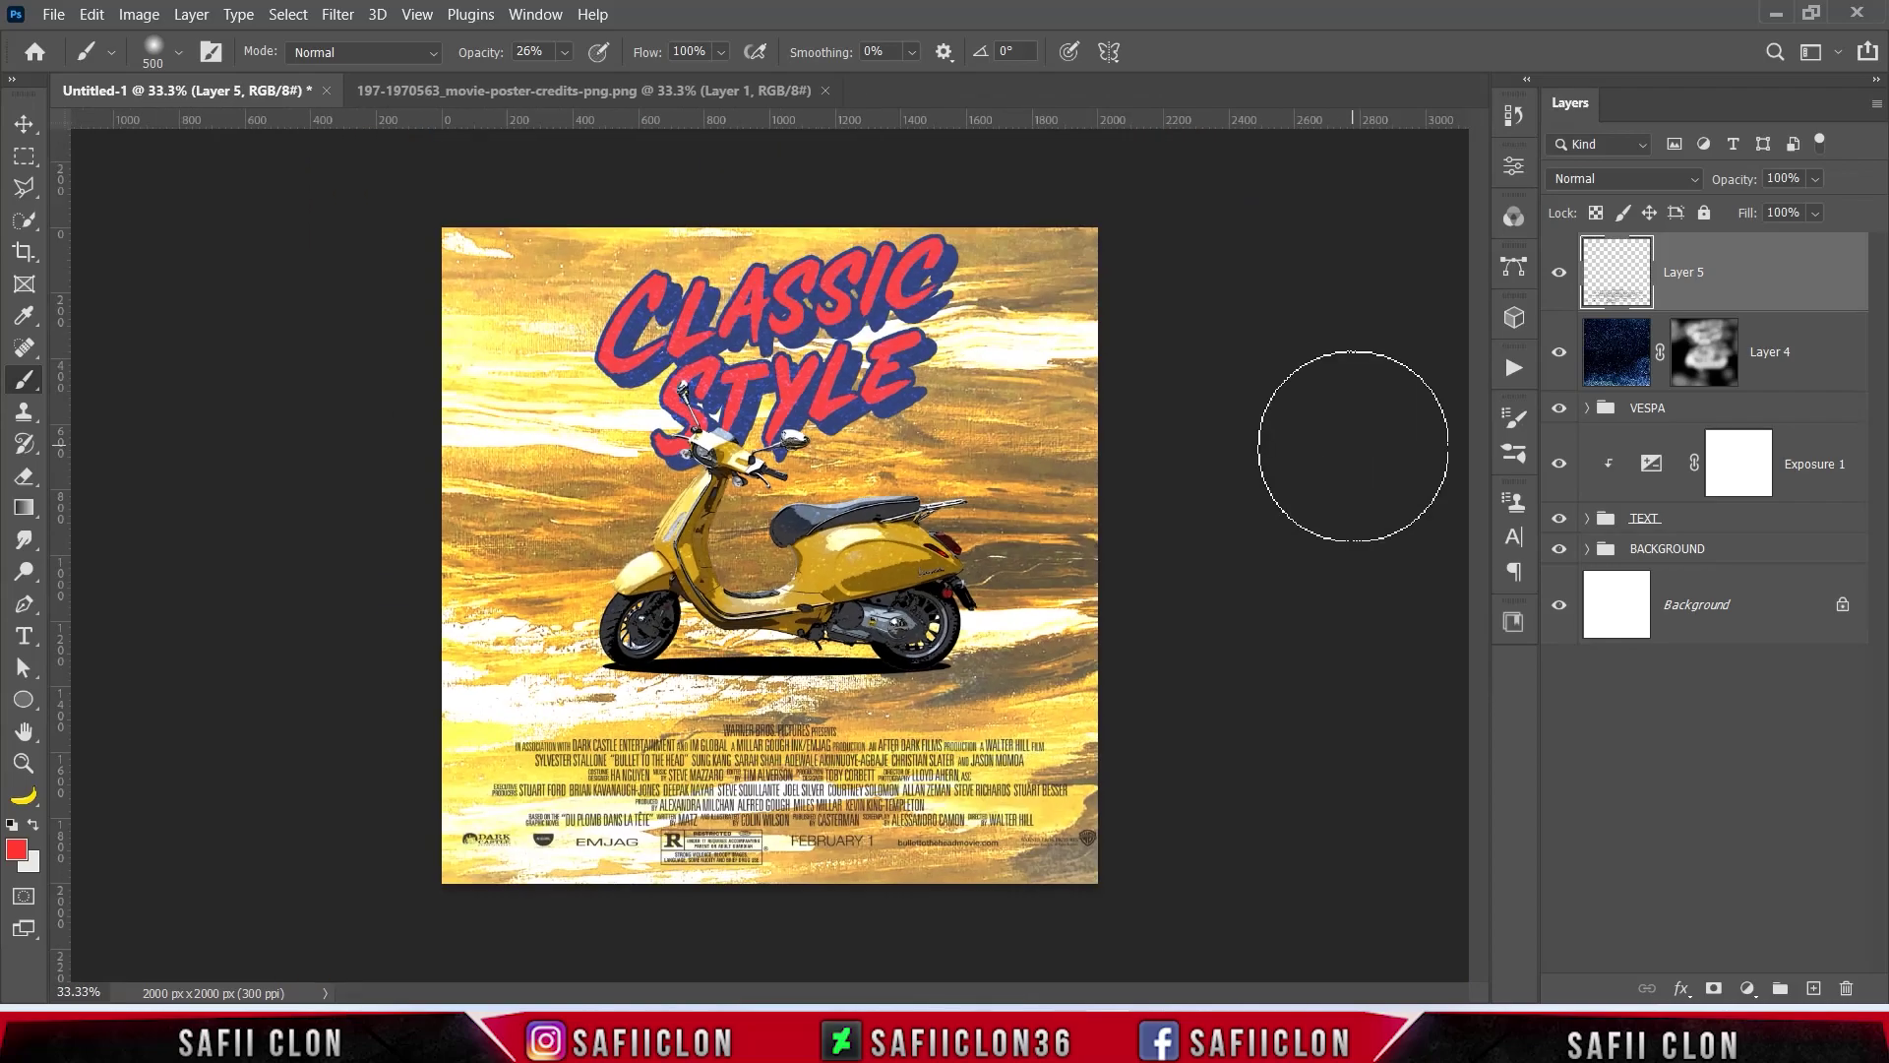